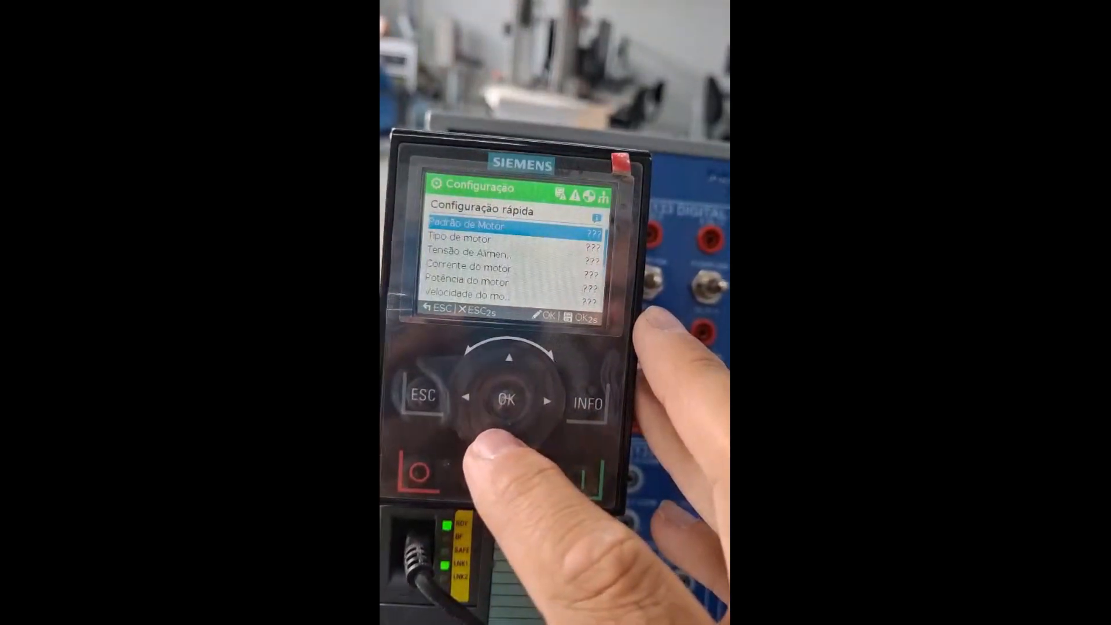
key(Down)
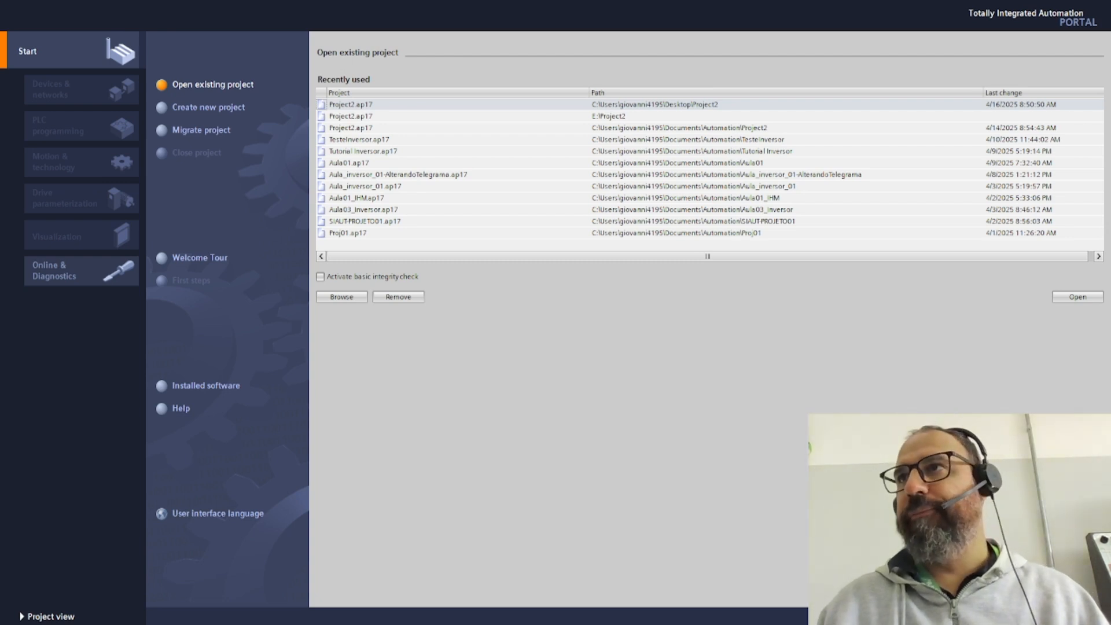
Create a new project named TutorialInversorG120, keeping the Desktop location
click(230, 107)
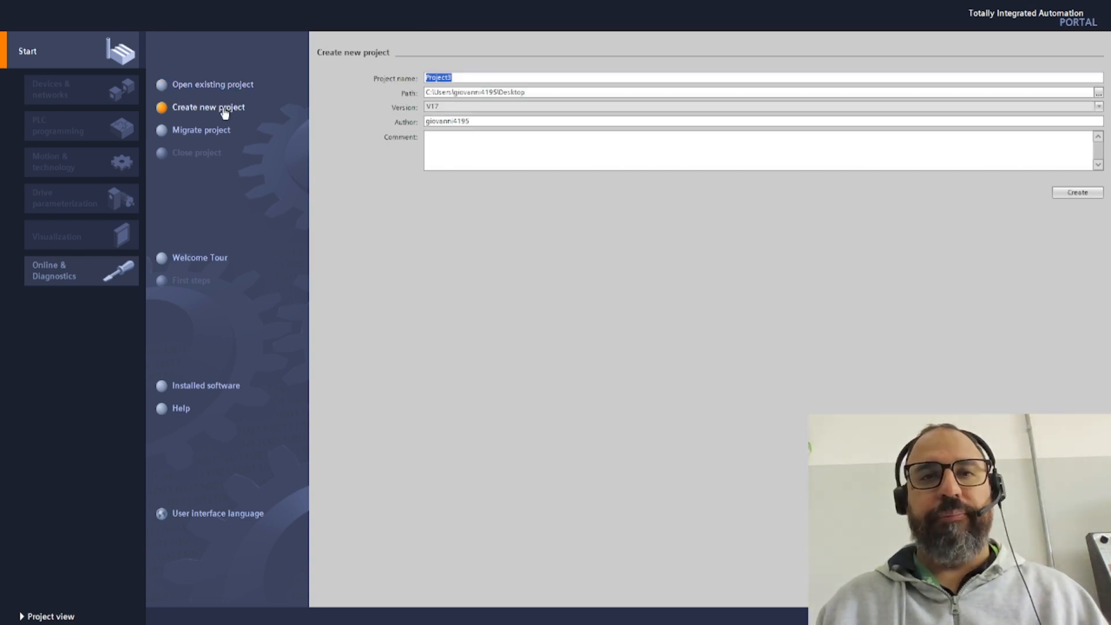
text(T)
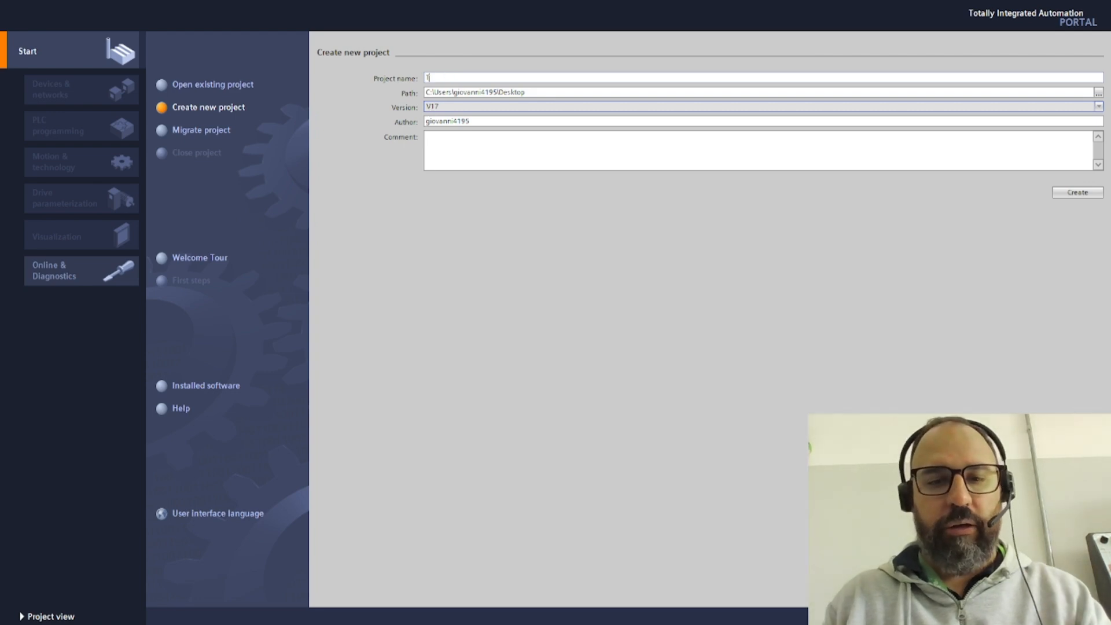
text(utorialInversorG120)
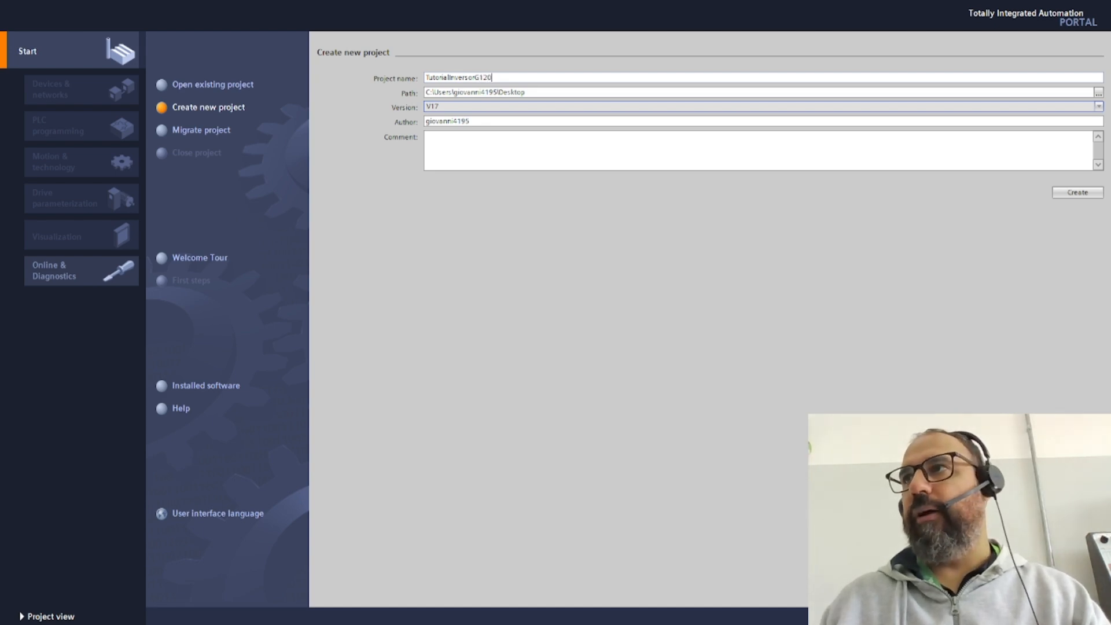
click(1057, 194)
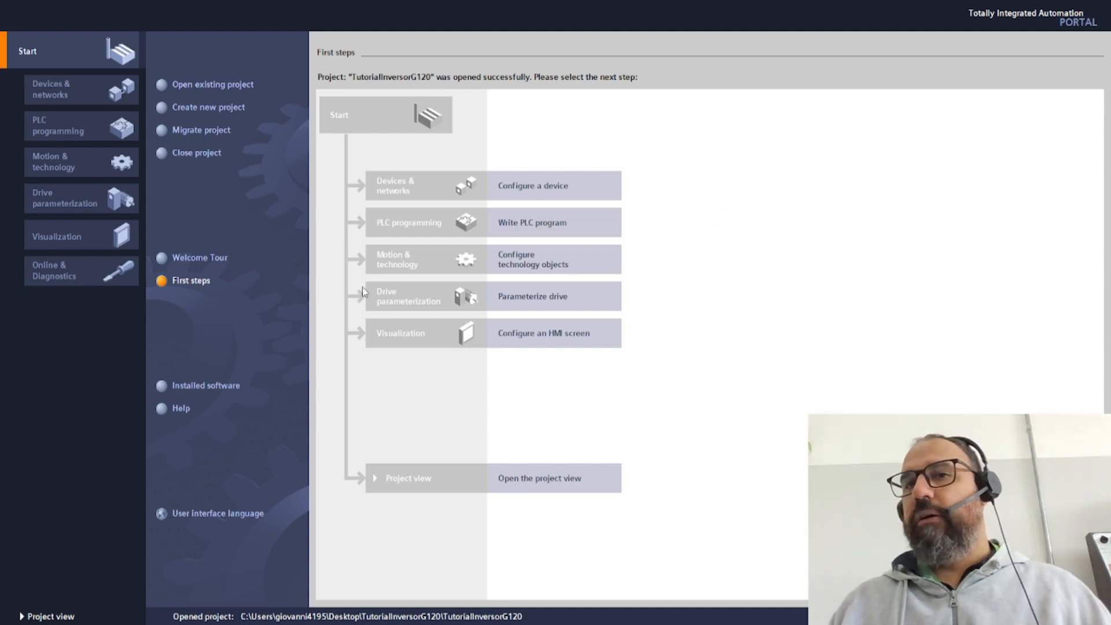
Add a SIMATIC S7-1200 controller, CPU 1215C DC/DC/DC, article 6ES7 215-1AG40-0XB0, version V4.5, to the project
click(520, 192)
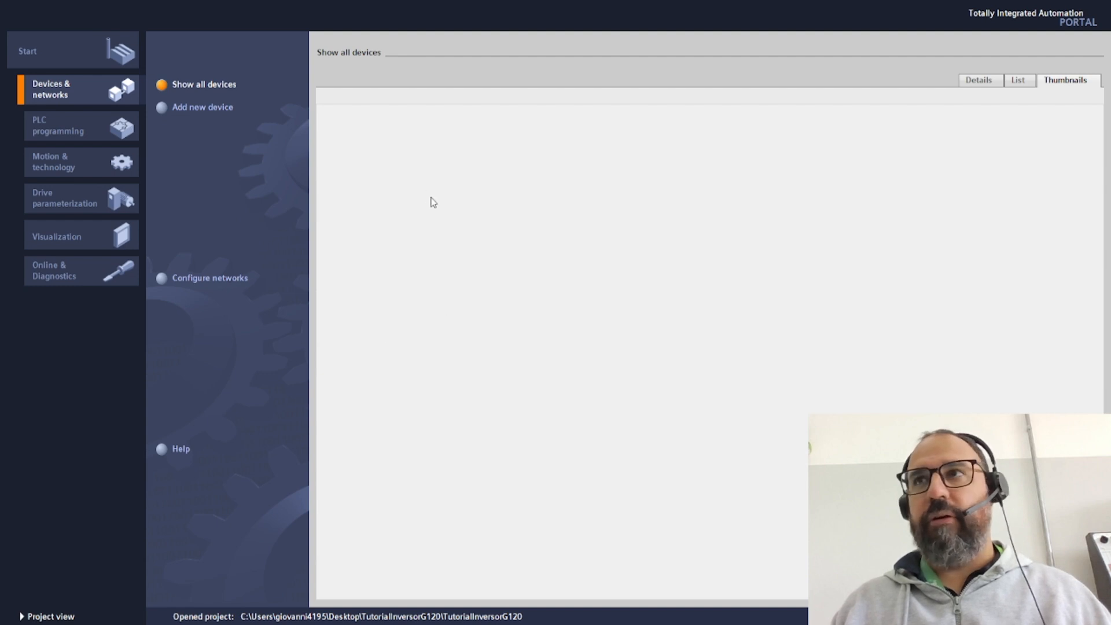
click(219, 113)
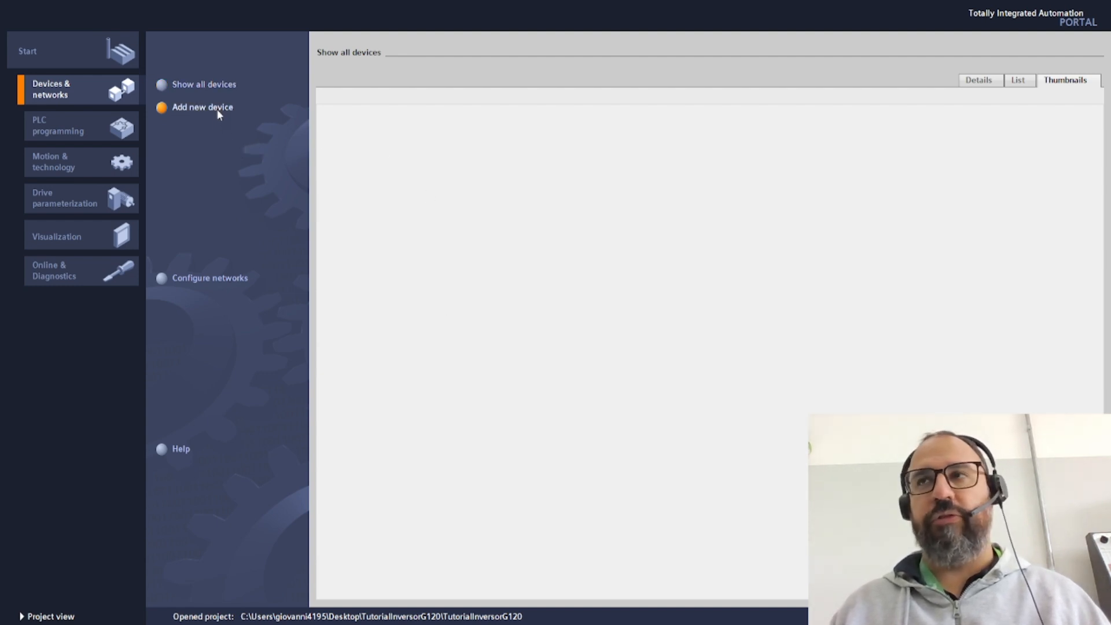
click(217, 109)
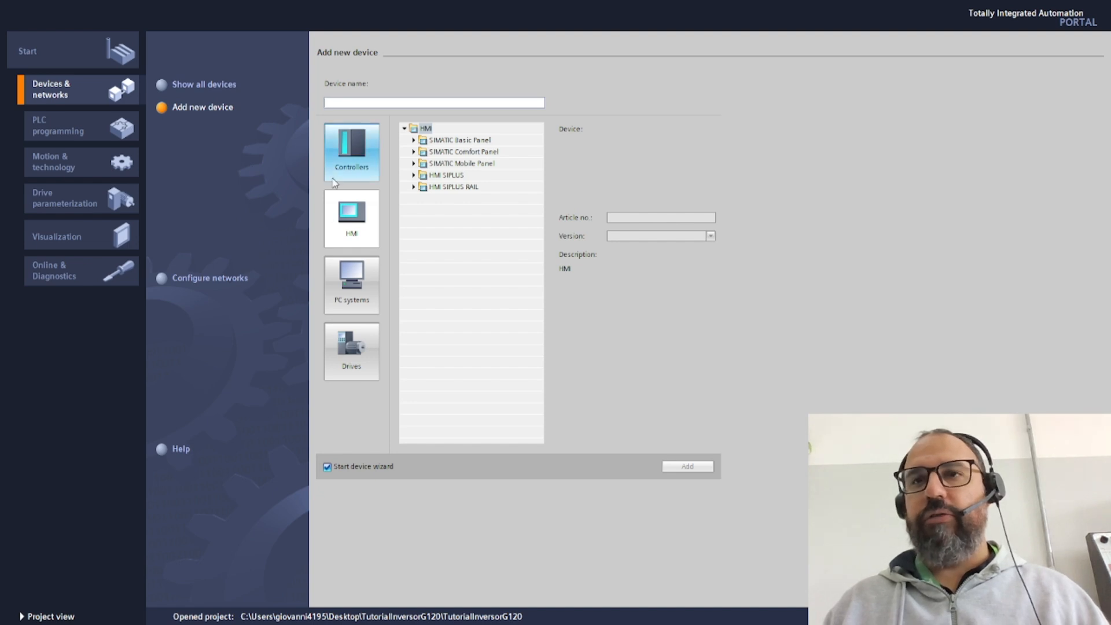
click(373, 157)
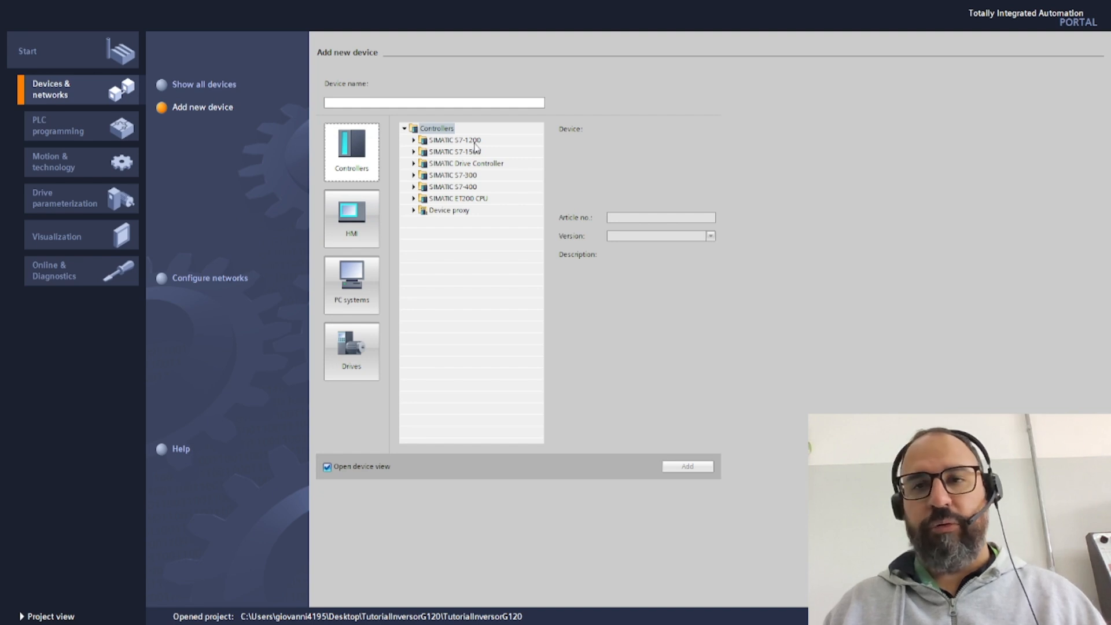
click(413, 140)
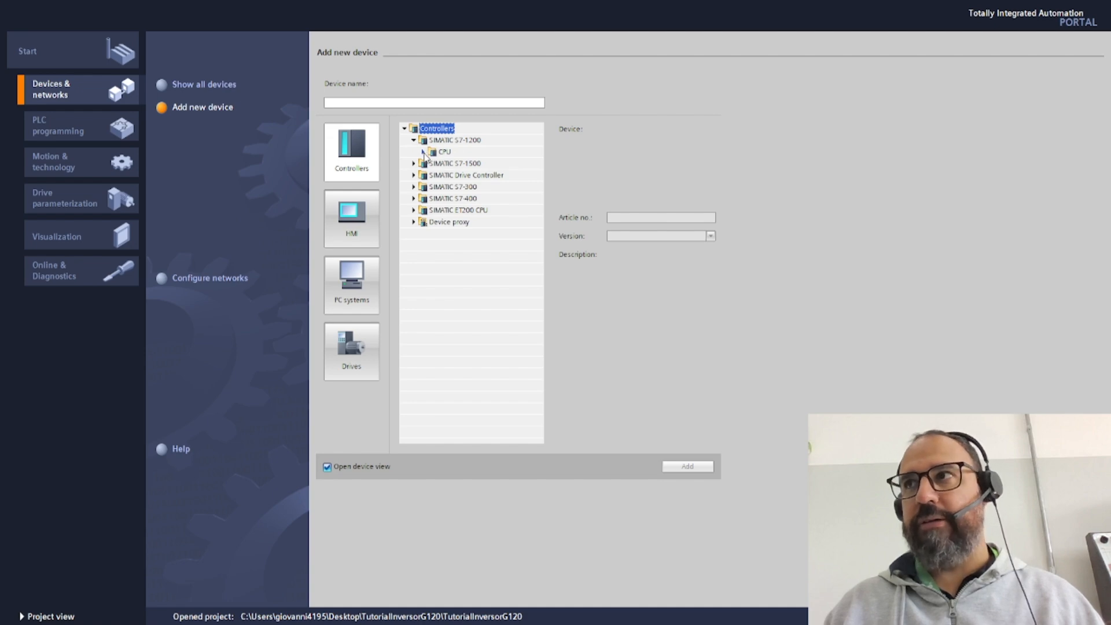
click(423, 152)
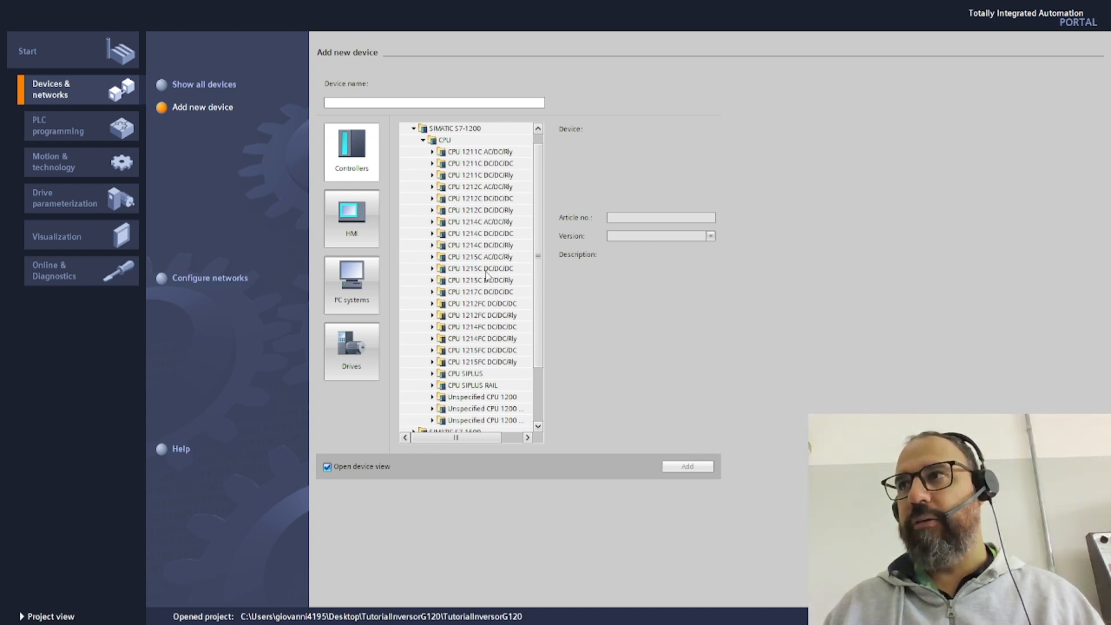
click(432, 270)
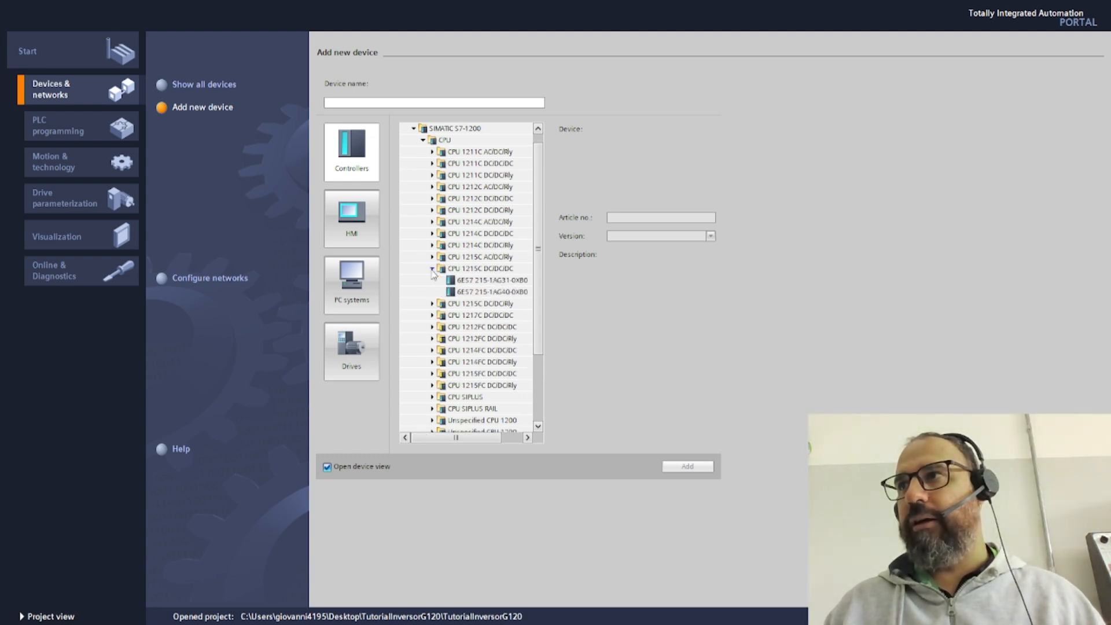
click(483, 292)
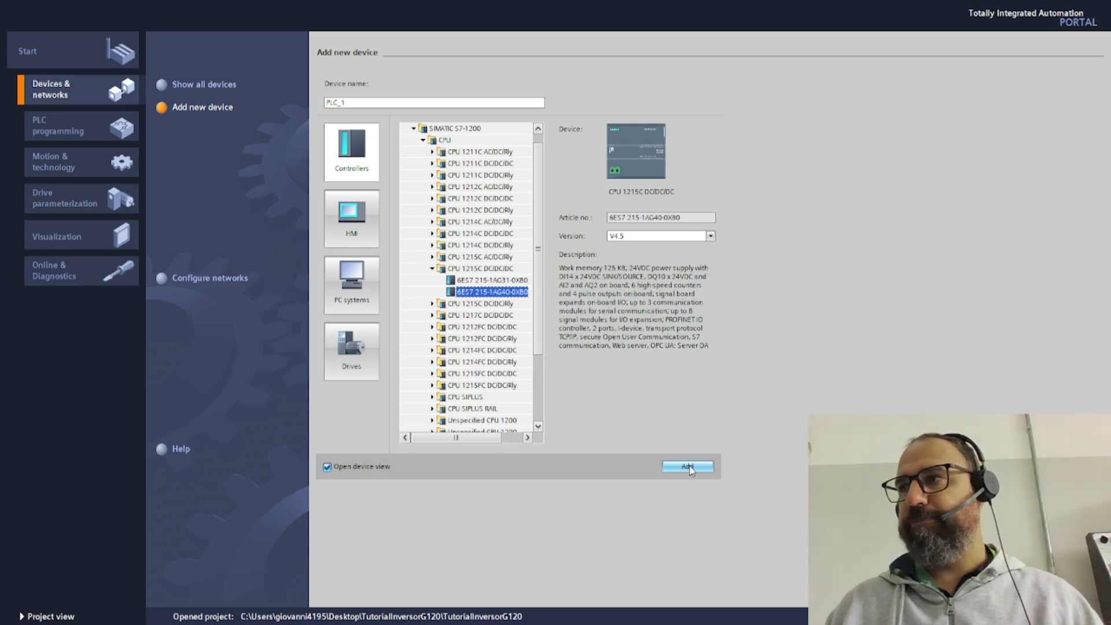
click(688, 466)
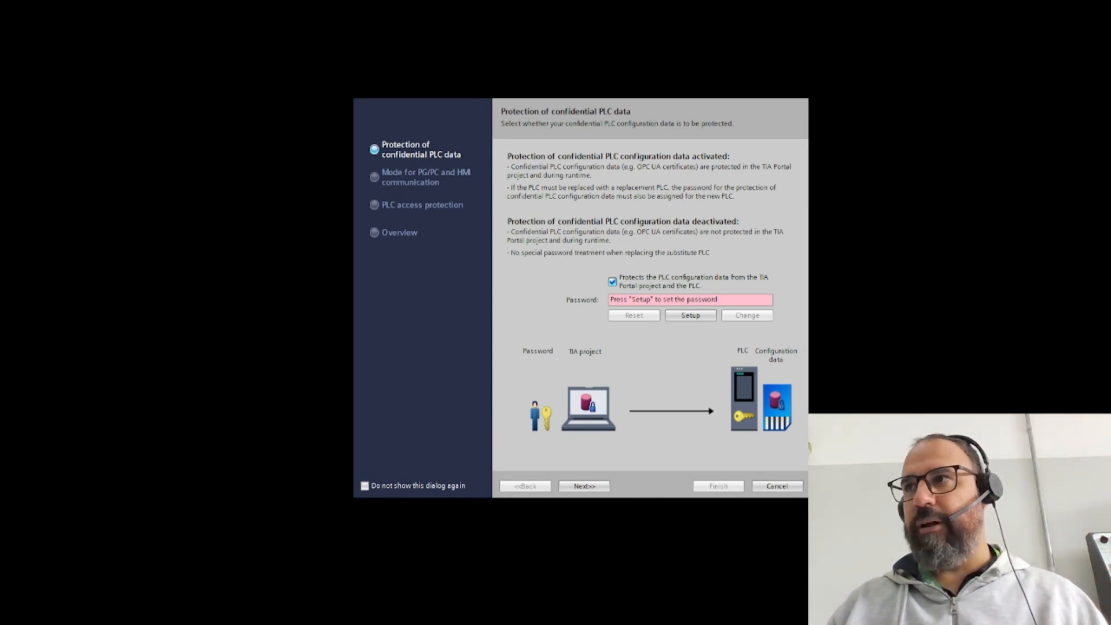
Disable protection of the confidential PLC configuration data and the restriction to secure-only PG/PC and HMI communication
click(612, 281)
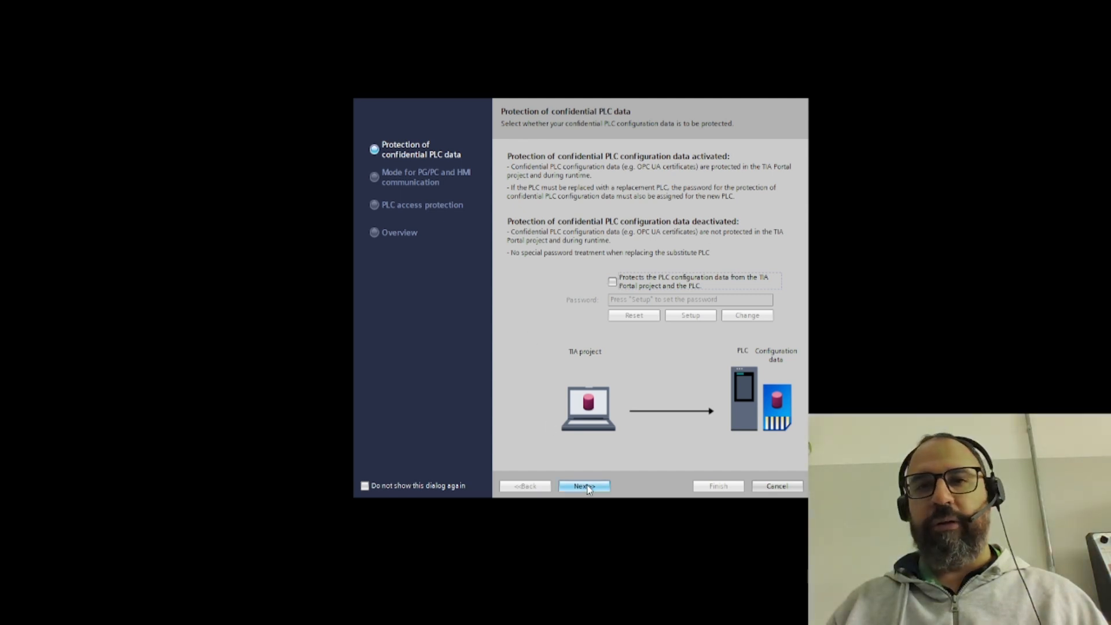
click(586, 486)
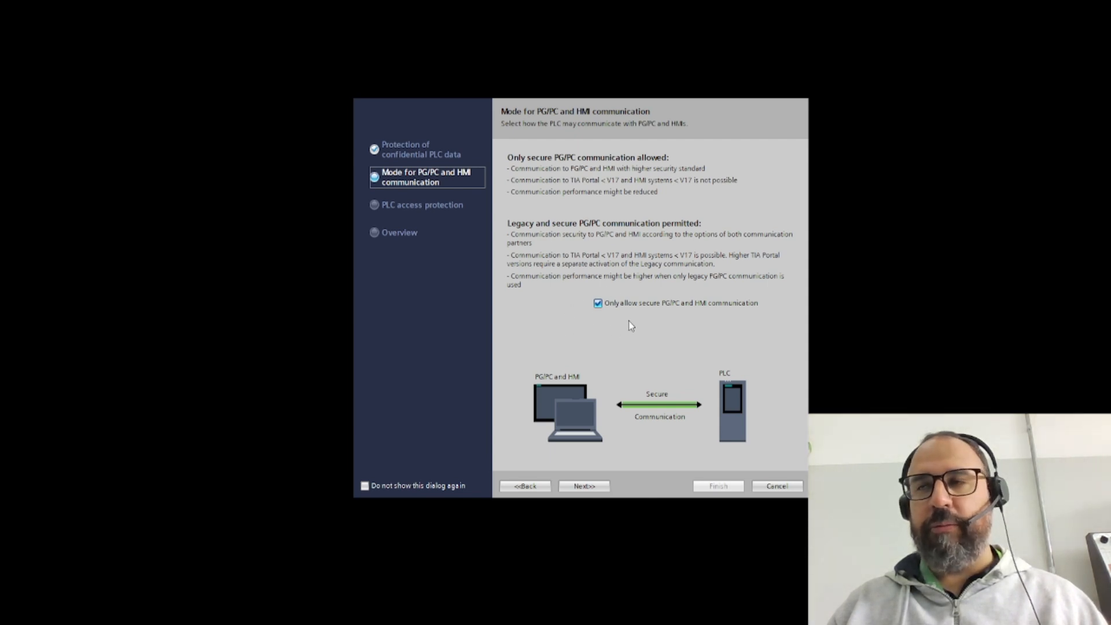
click(598, 304)
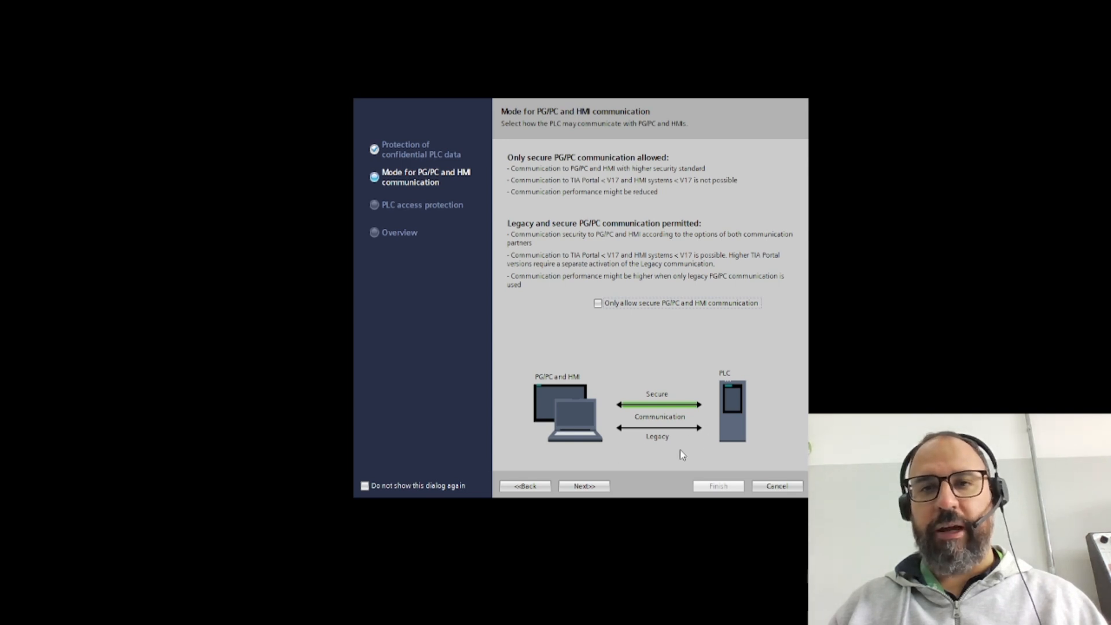
click(595, 489)
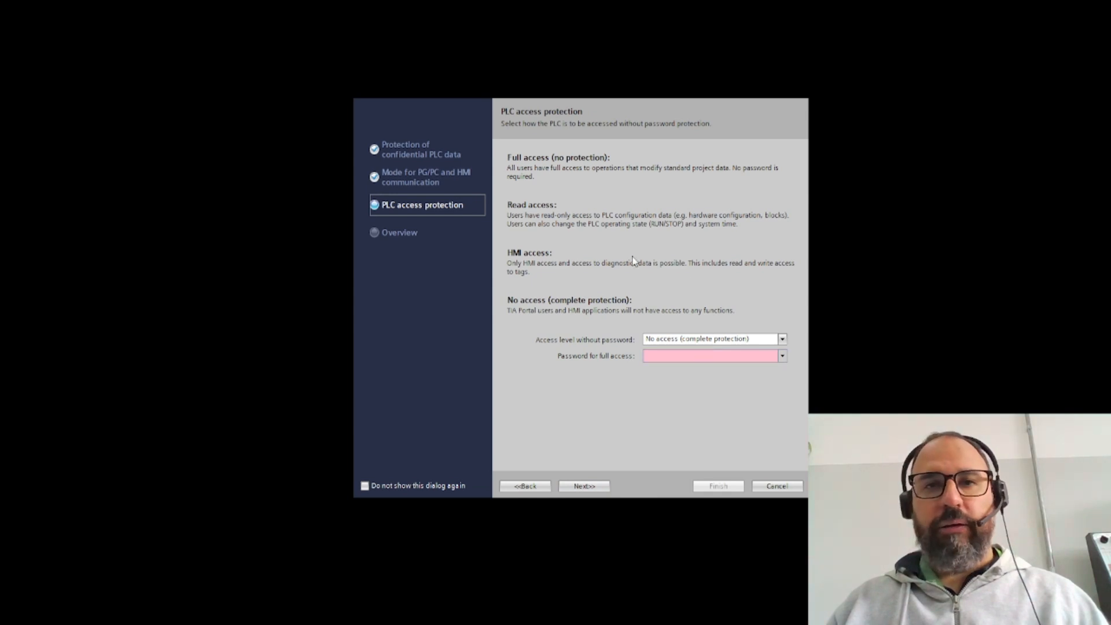
Set the PLC access level without password to Full access (no protection) and complete the security settings
click(680, 350)
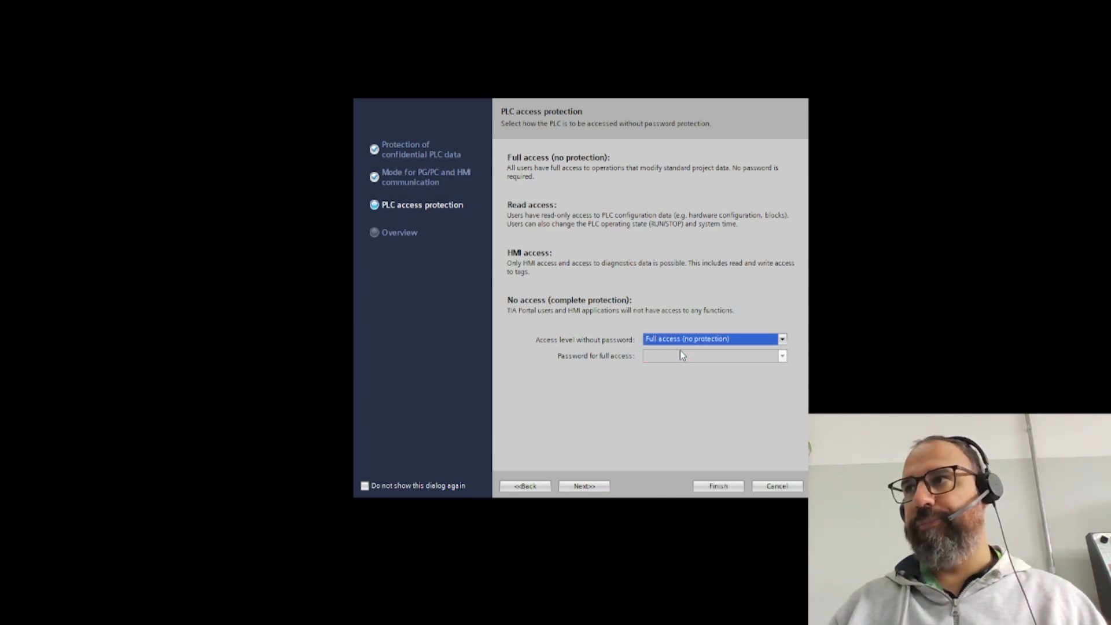
click(595, 491)
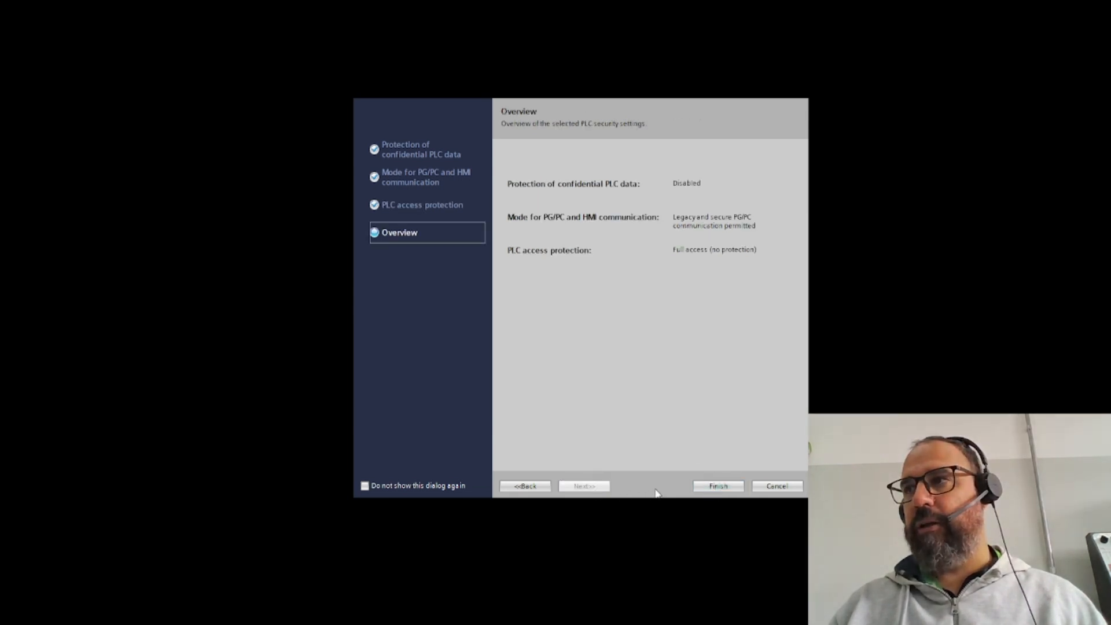
click(710, 485)
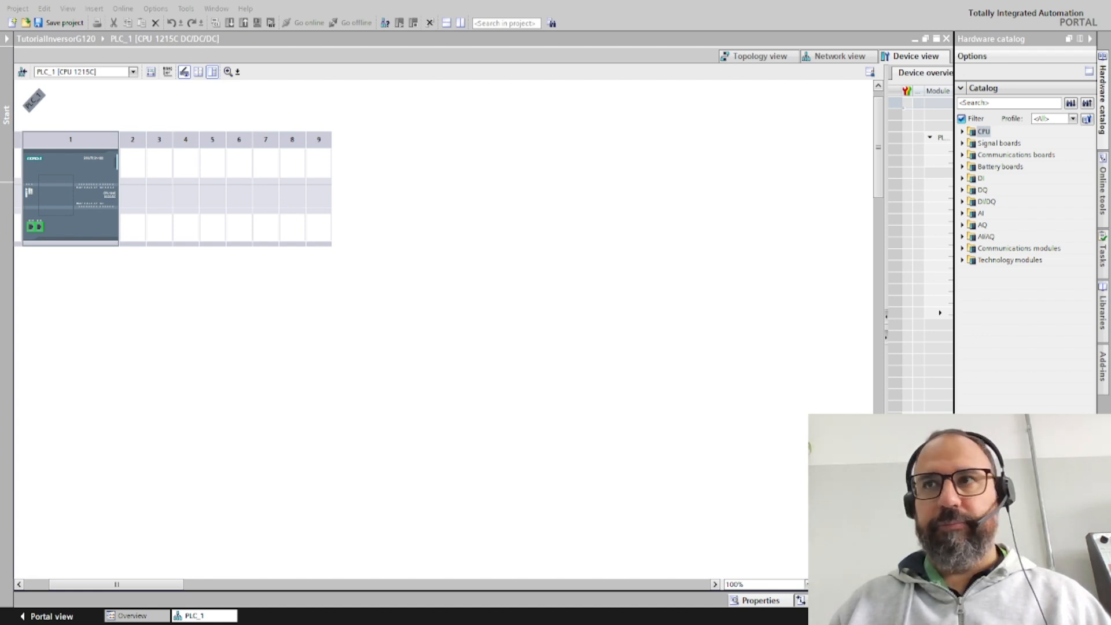
View the Ethernet address settings of the CPU's PROFINET interface and show the project tree
click(33, 226)
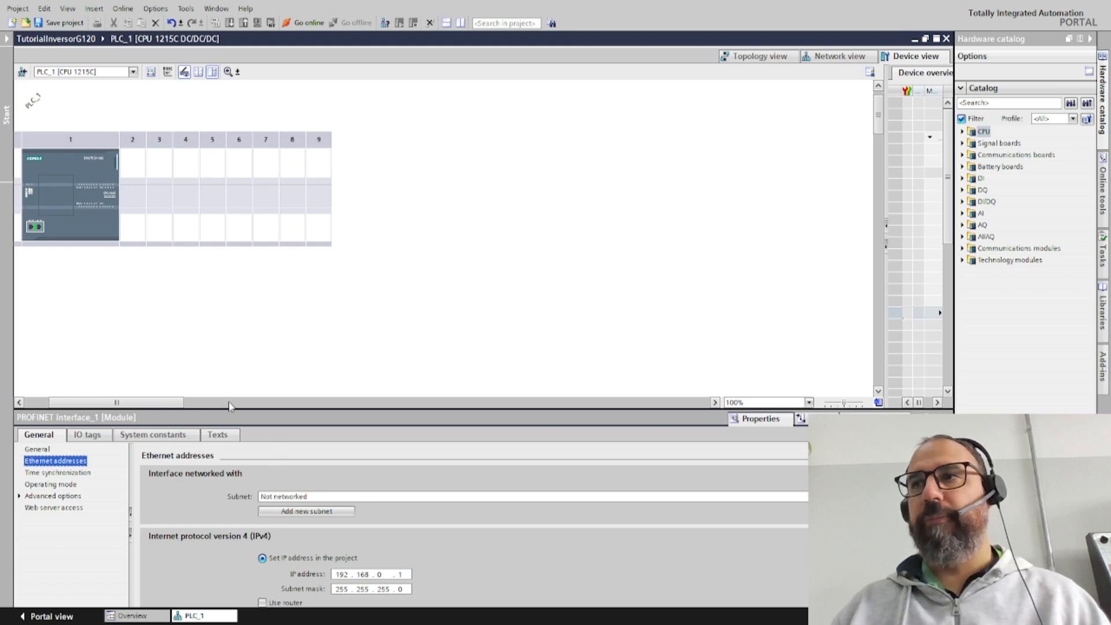
drag(137, 402, 112, 402)
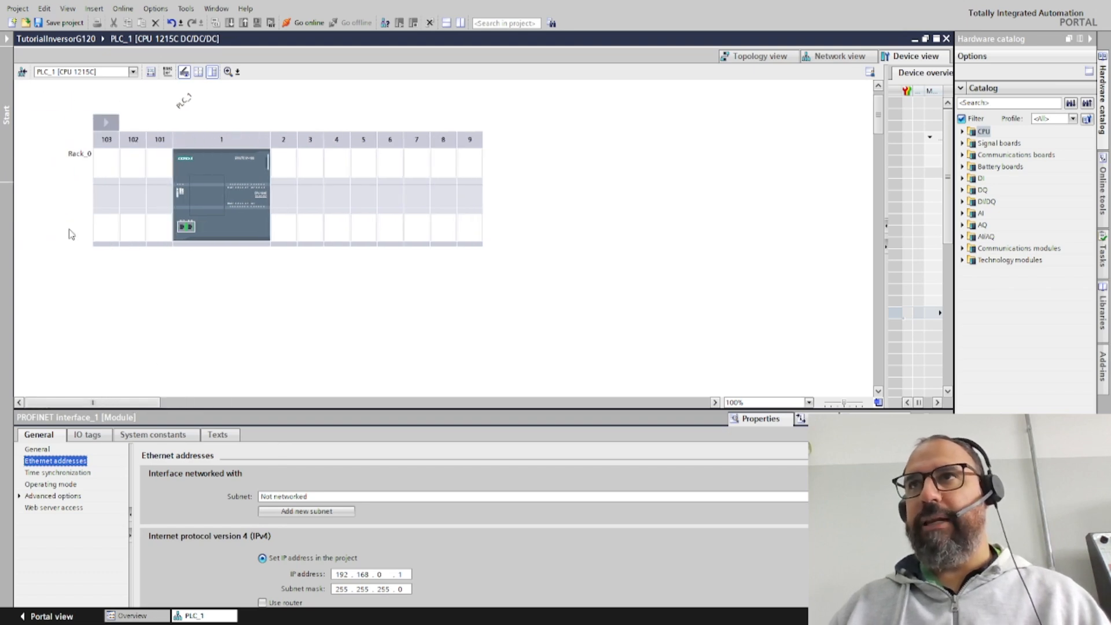
click(6, 38)
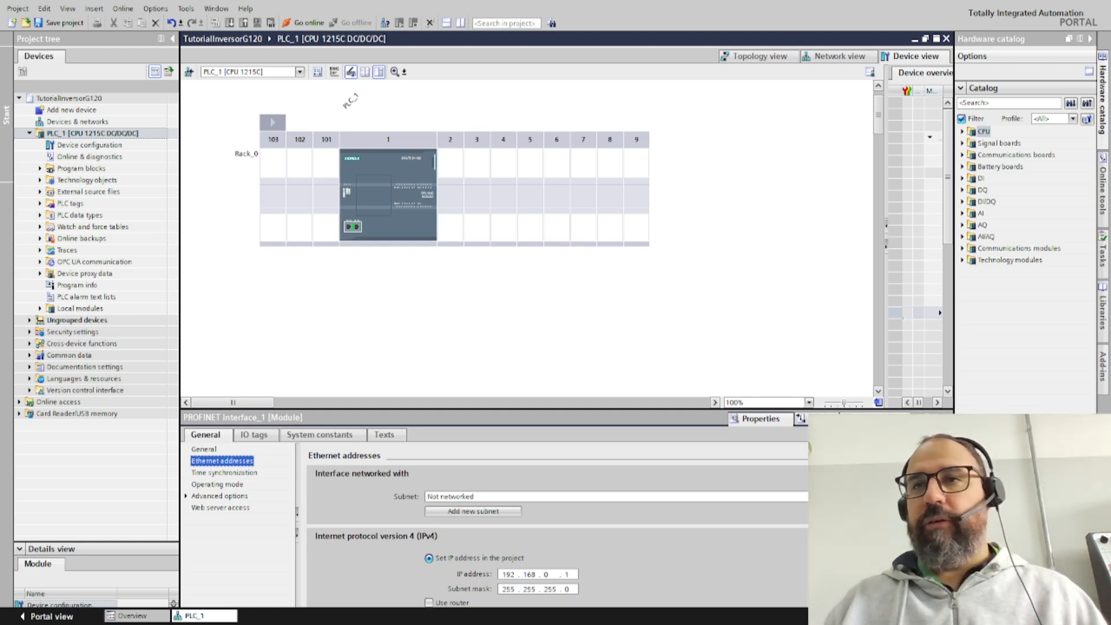
View the project's device topology, and switch to the network view with no device selected
click(769, 59)
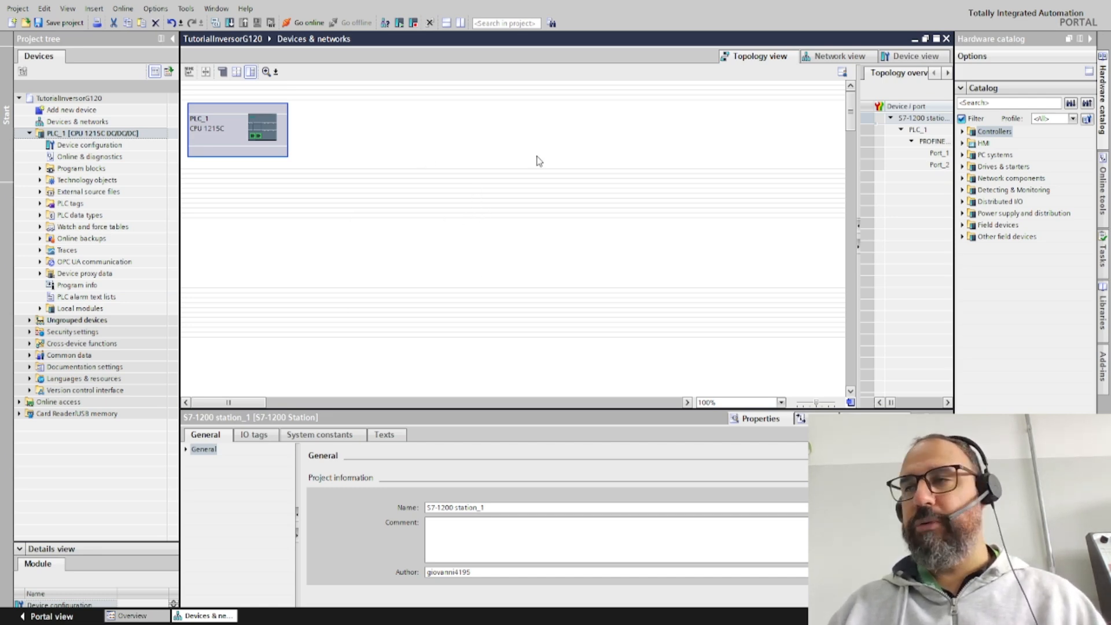
click(832, 58)
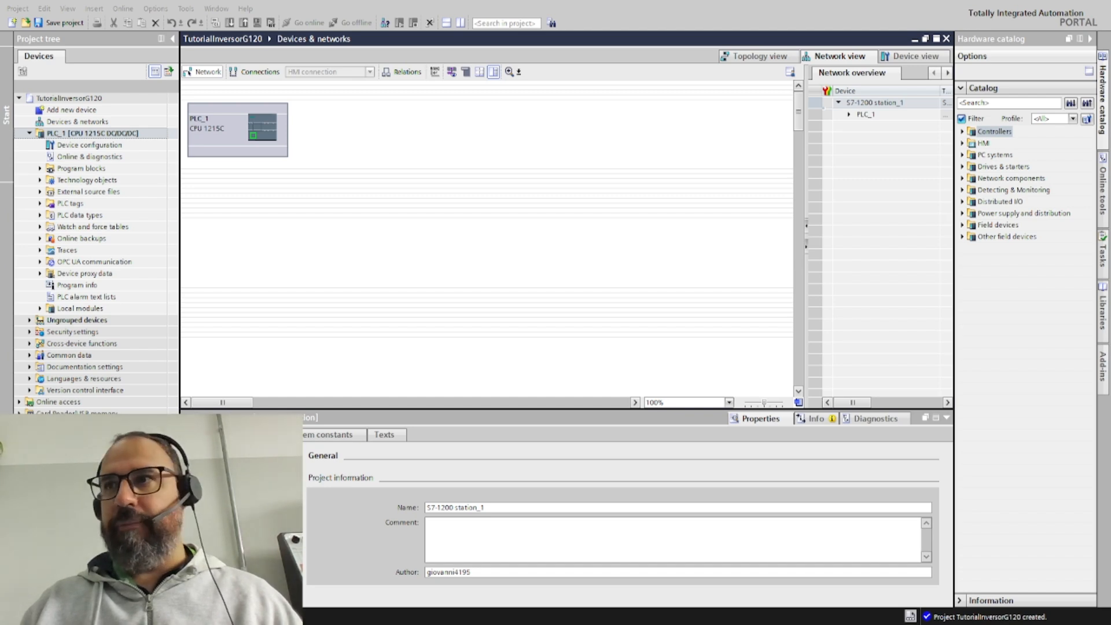
click(540, 246)
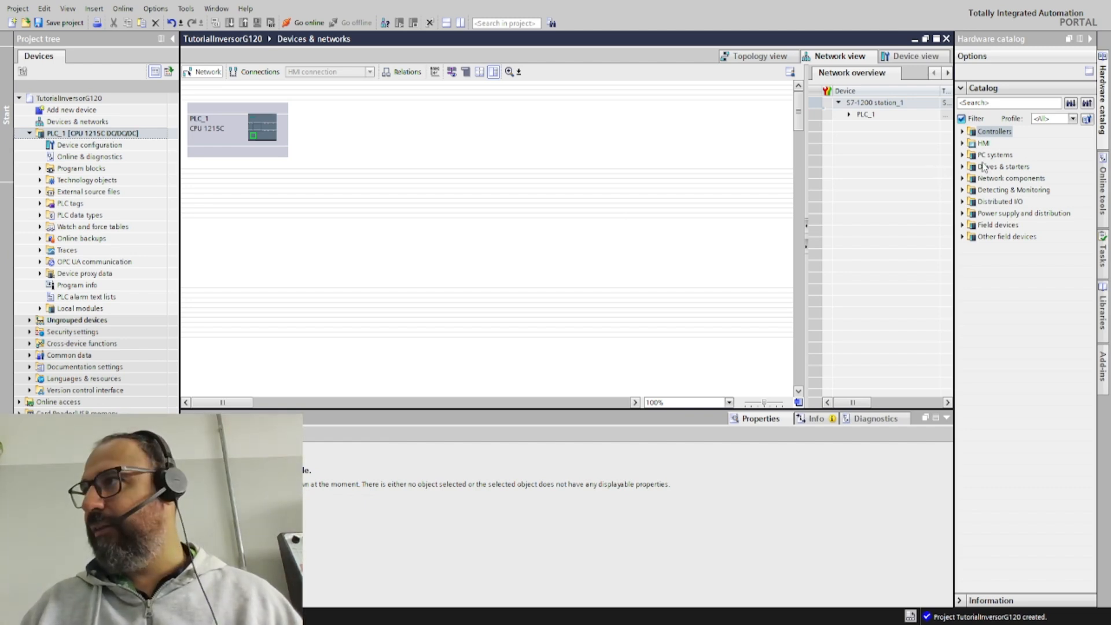
Browse the hardware catalog to the Siemens SINAMICS drives under Other field devices, PROFINET IO, and widen the catalog to show full names
click(963, 167)
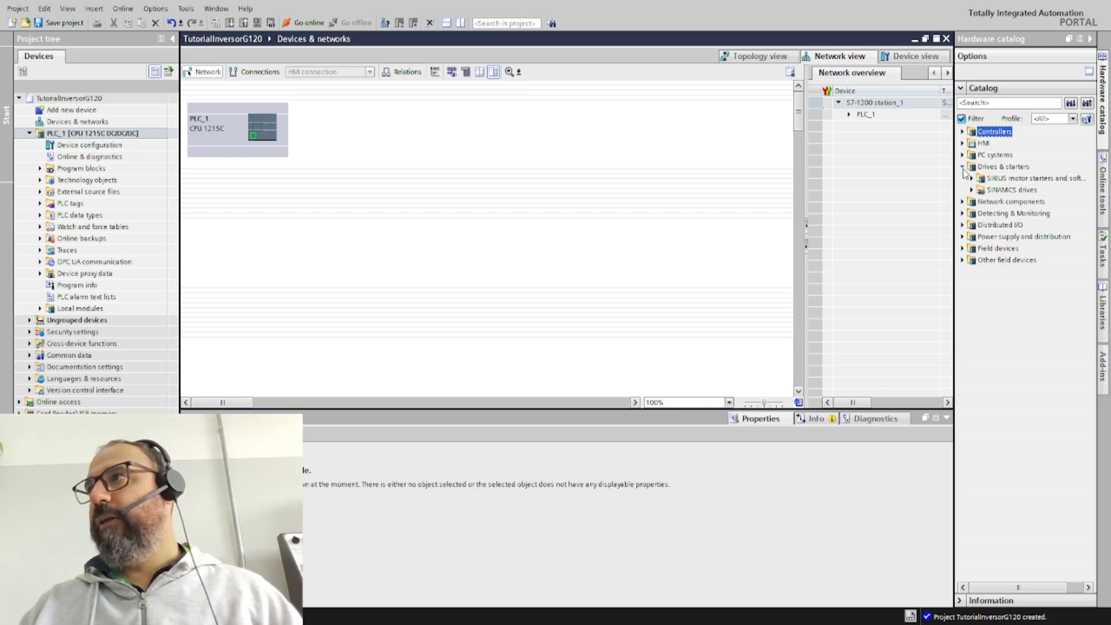
click(963, 167)
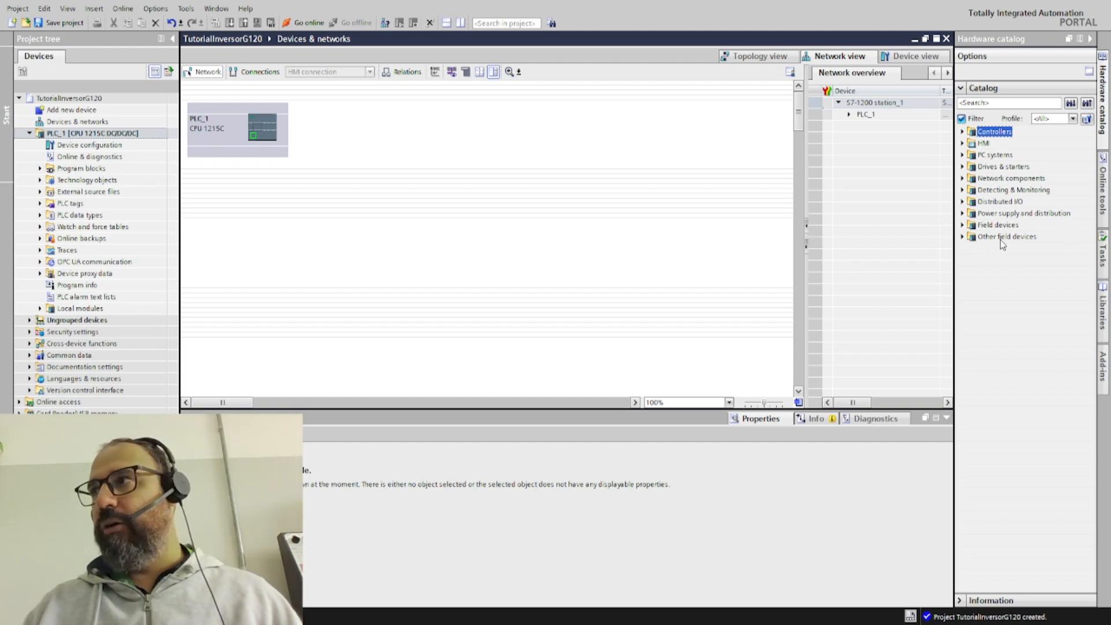
click(961, 237)
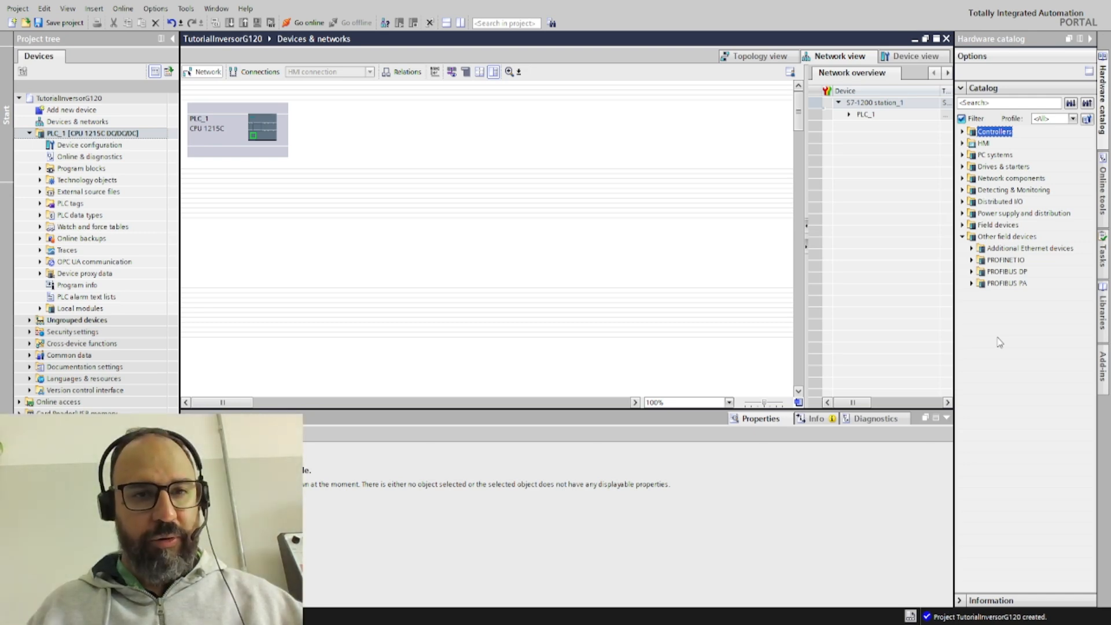
click(972, 260)
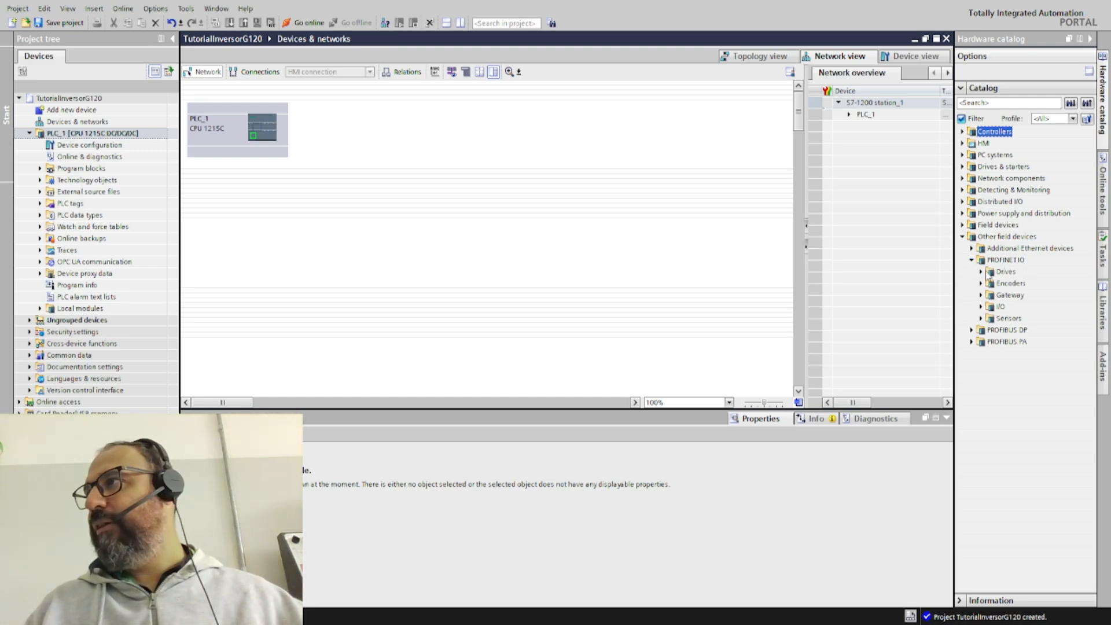
click(982, 272)
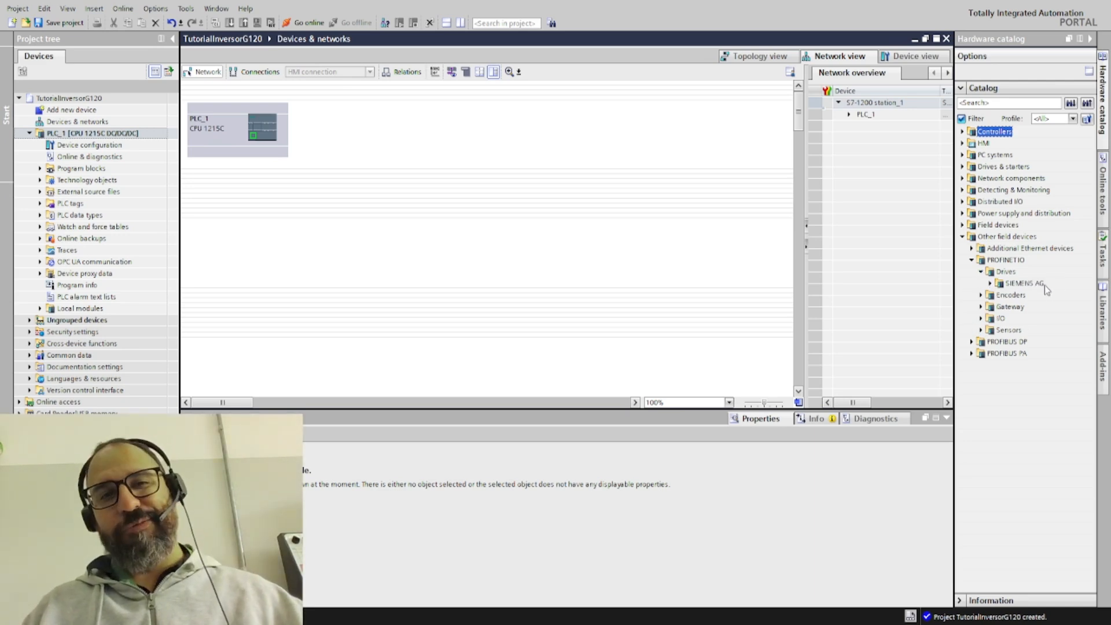
click(989, 283)
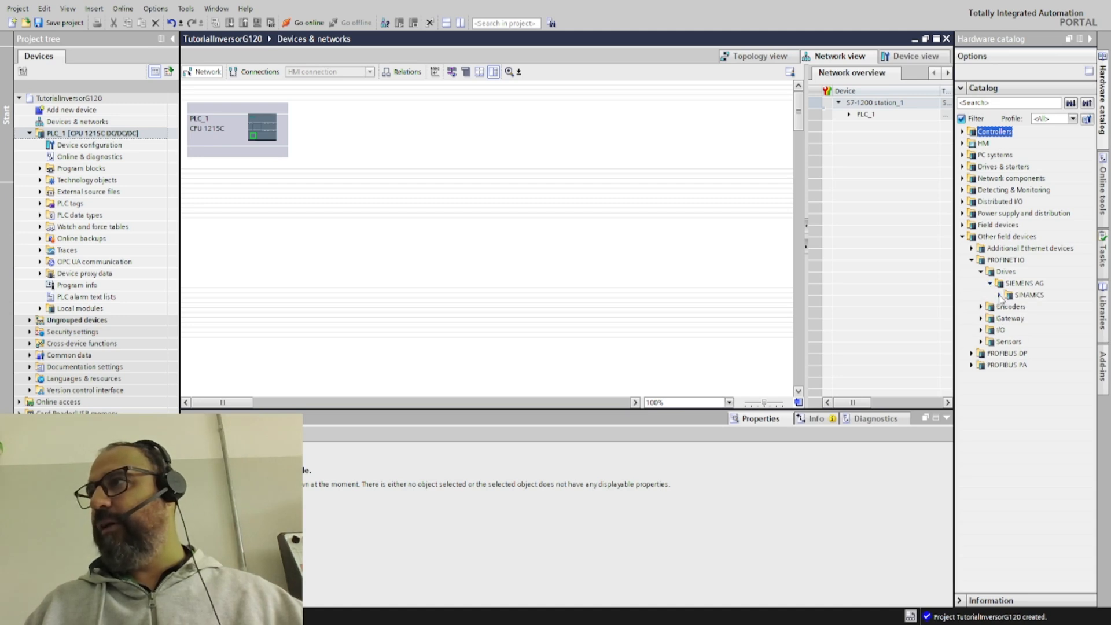
click(999, 296)
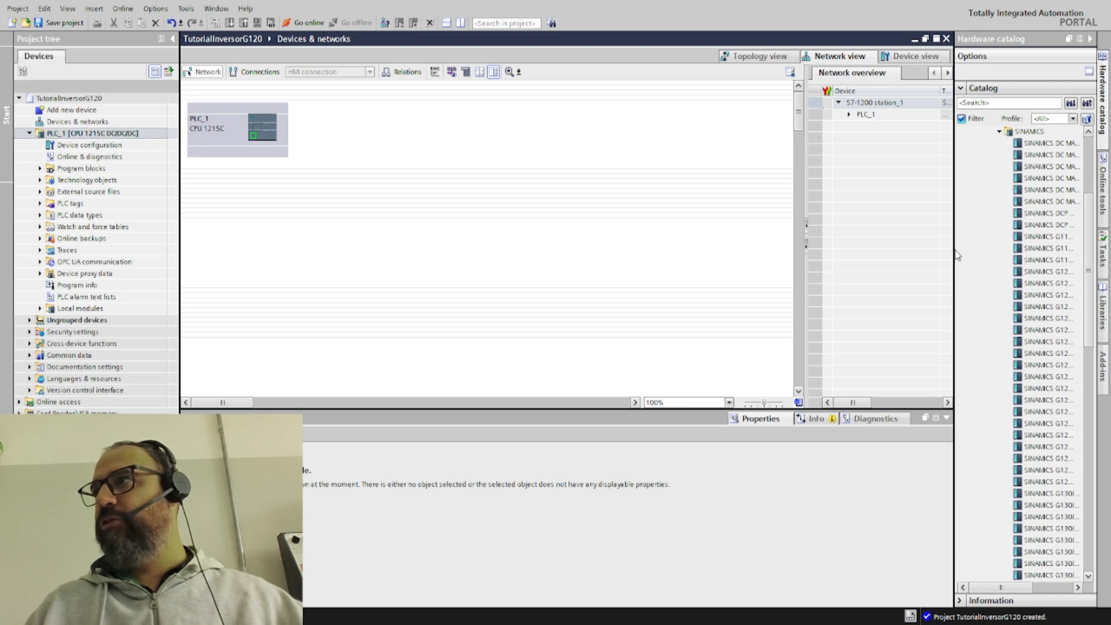
drag(955, 255, 852, 258)
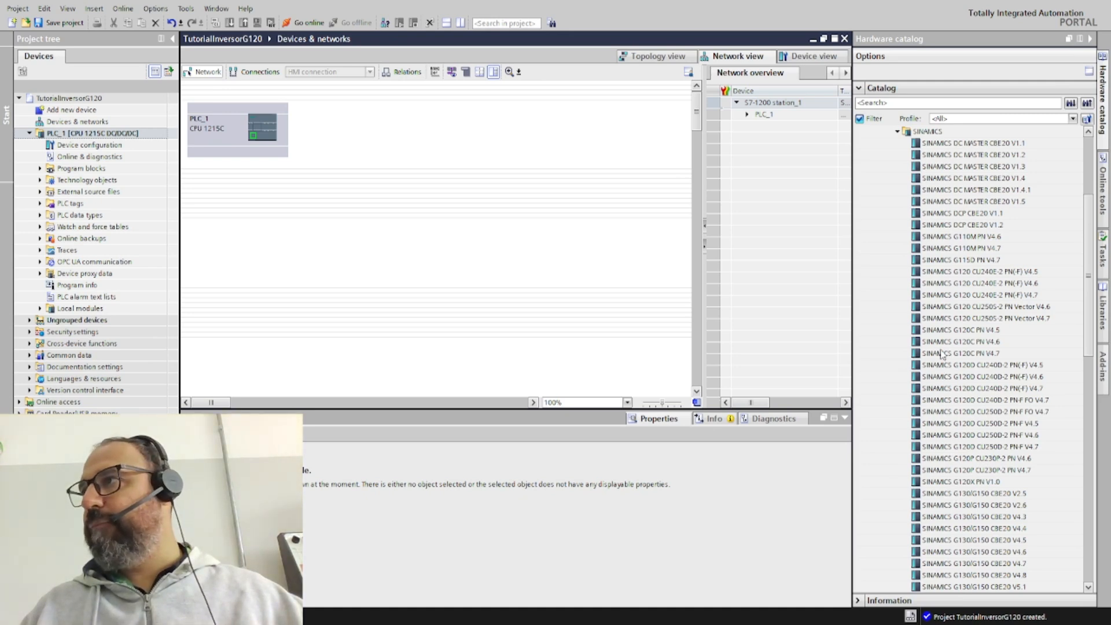
Add a SINAMICS G120 CU250S-2 PN Vector V4.7 drive to the network view and place it close beside PLC_1
click(944, 319)
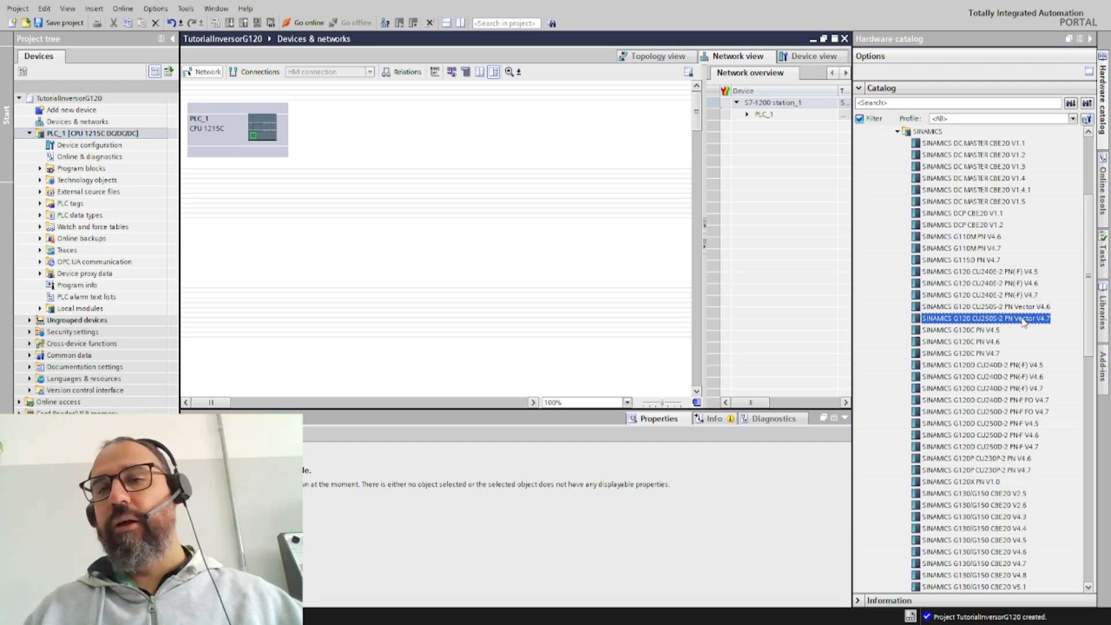
drag(1010, 315, 384, 130)
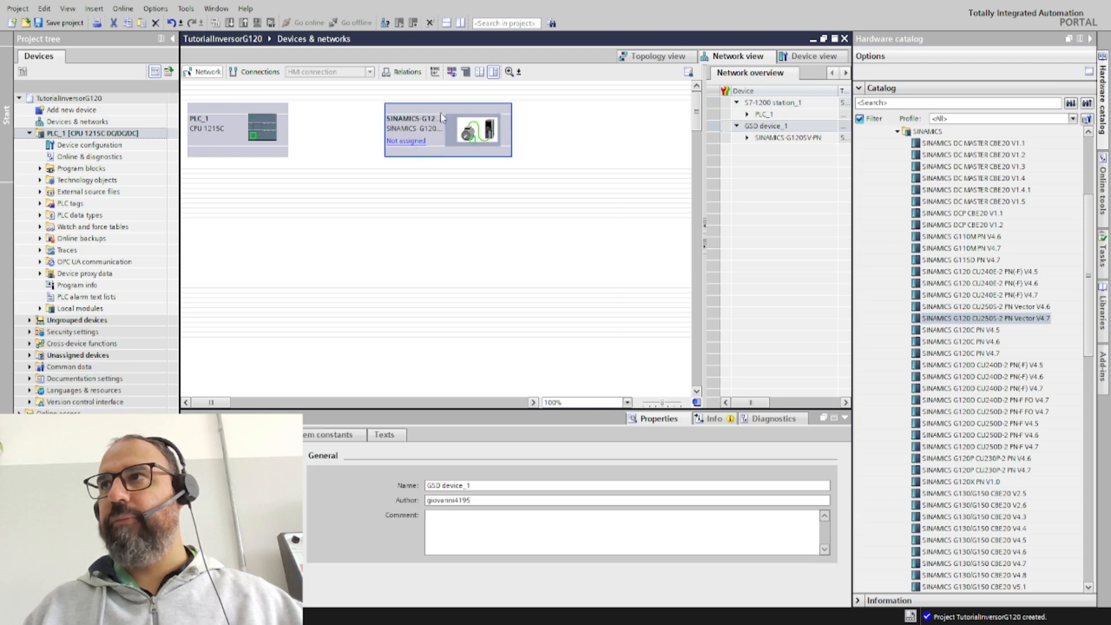
drag(440, 116, 378, 116)
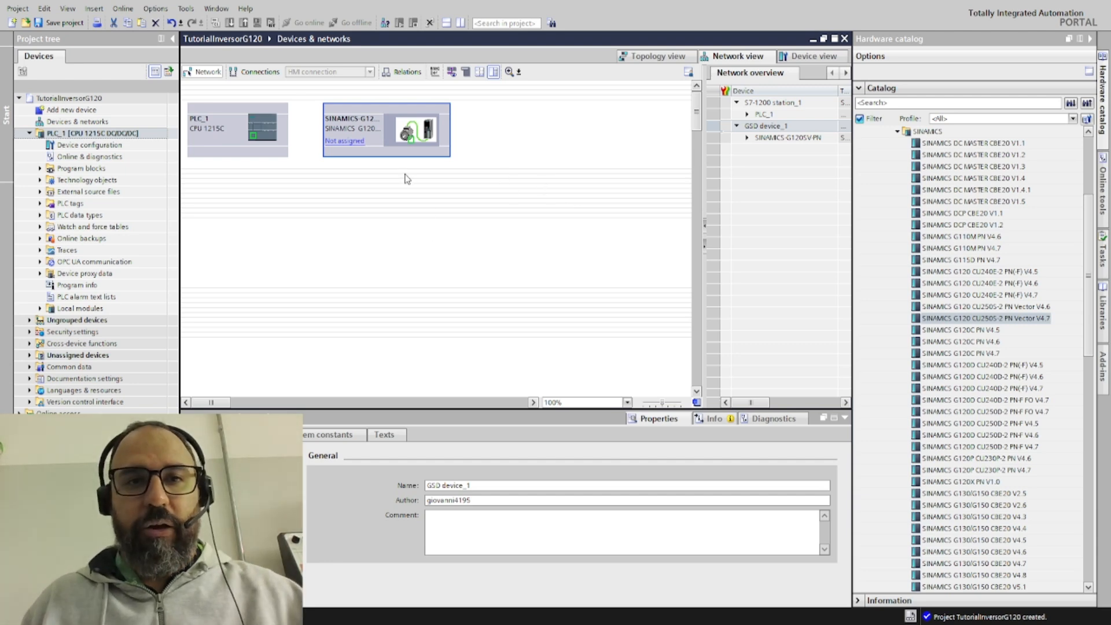
Assign the SINAMICS G120 drive to the IO controller PLC_1.PROFINET interface_1
click(338, 177)
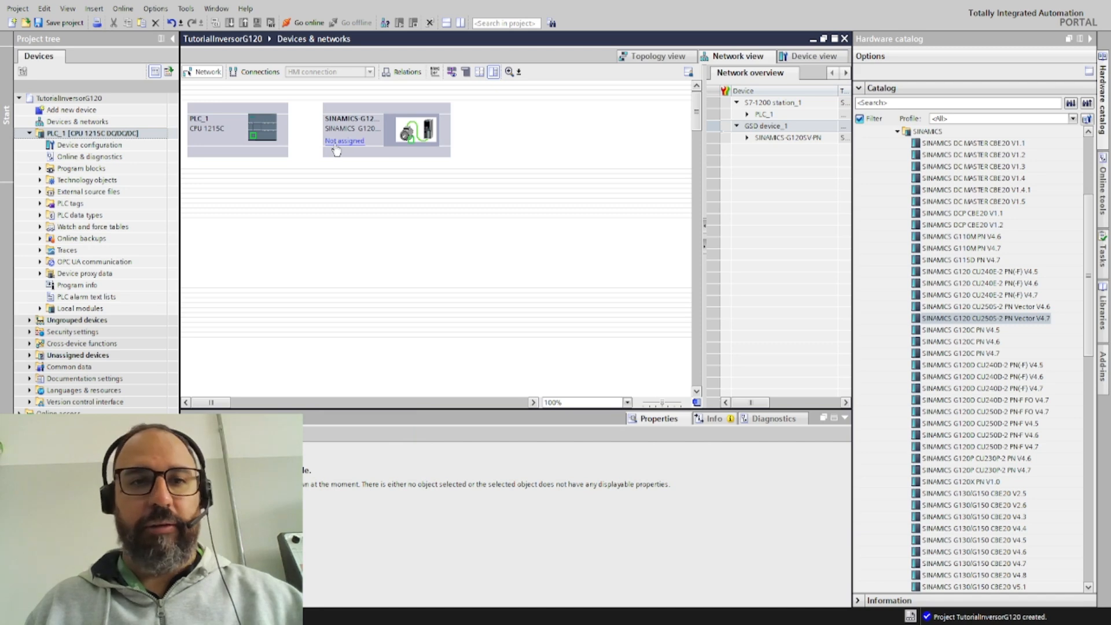
click(338, 148)
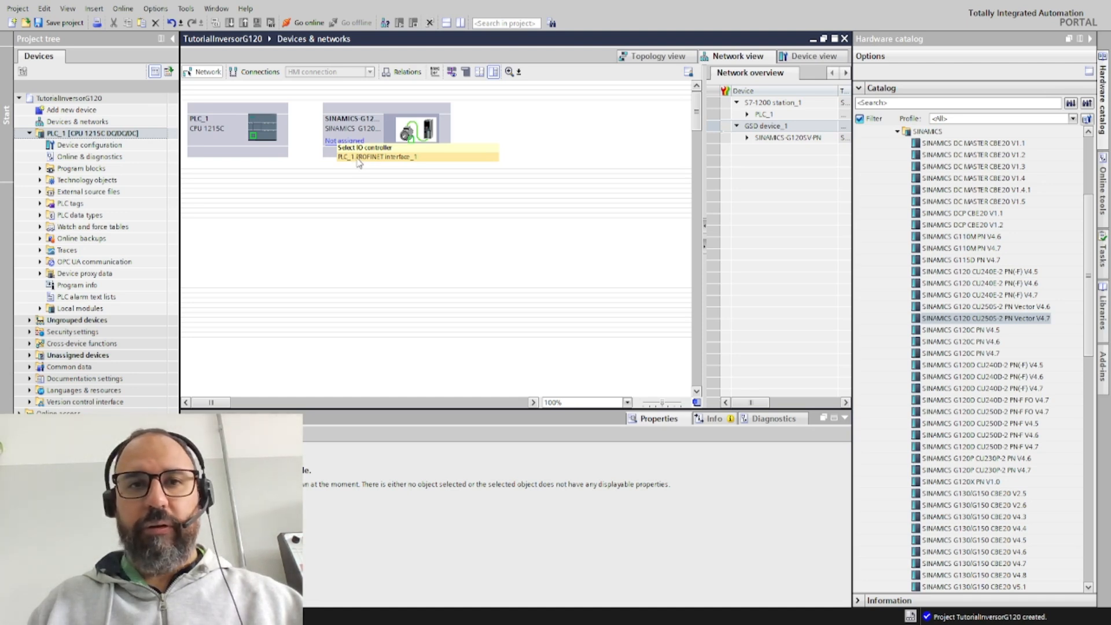
click(358, 157)
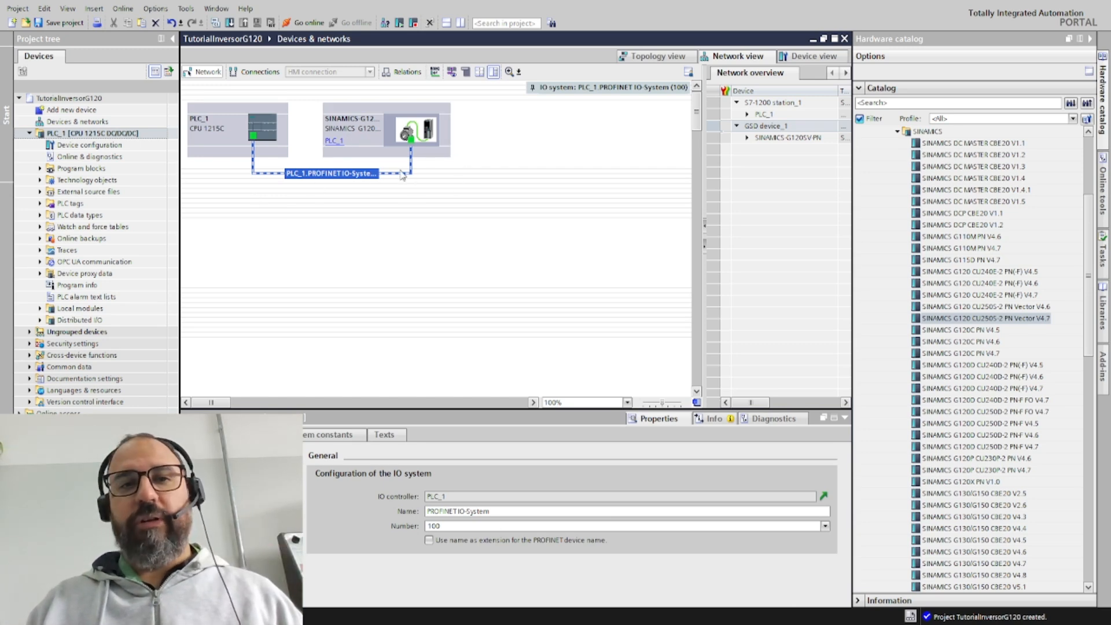
Open the SINAMICS drive's device view and show the Ethernet address settings of its PROFINET interface
click(373, 133)
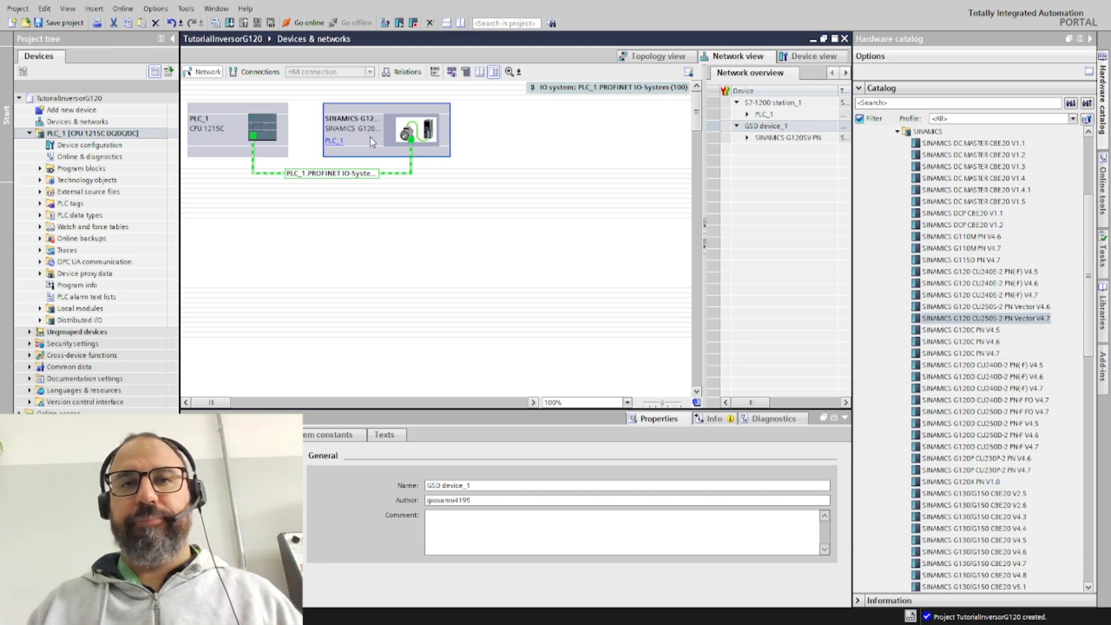
double_click(371, 142)
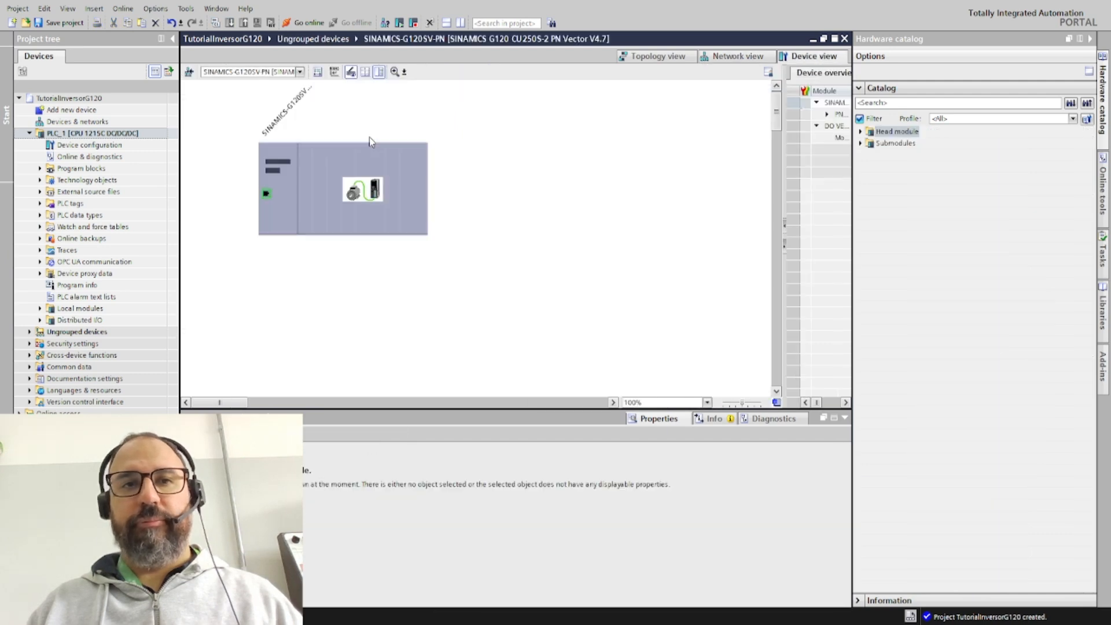
click(262, 180)
click(353, 255)
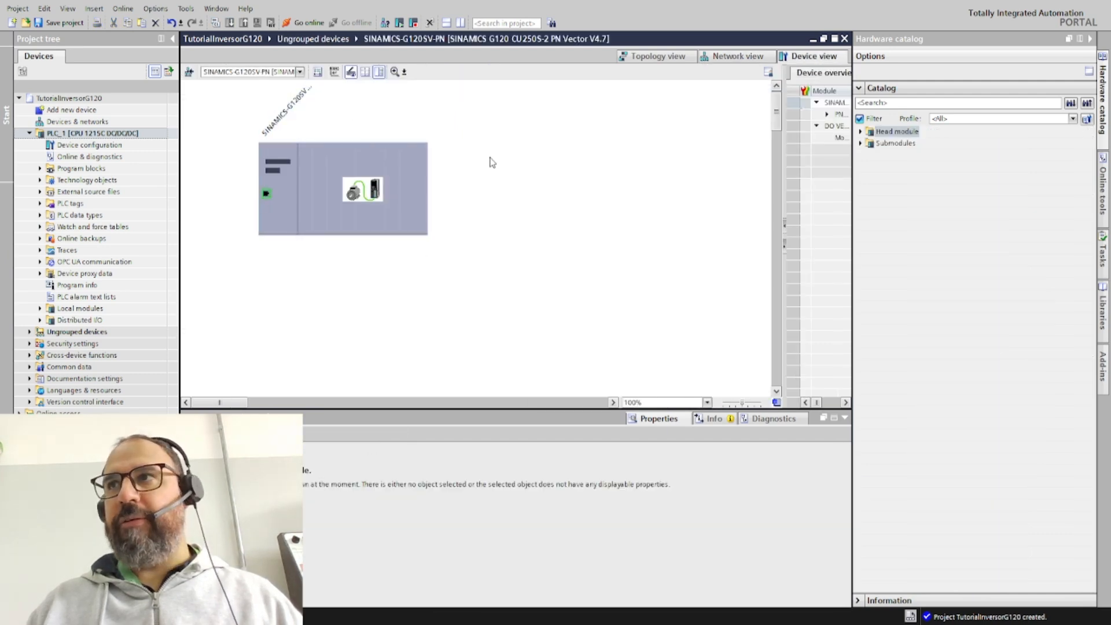
click(281, 188)
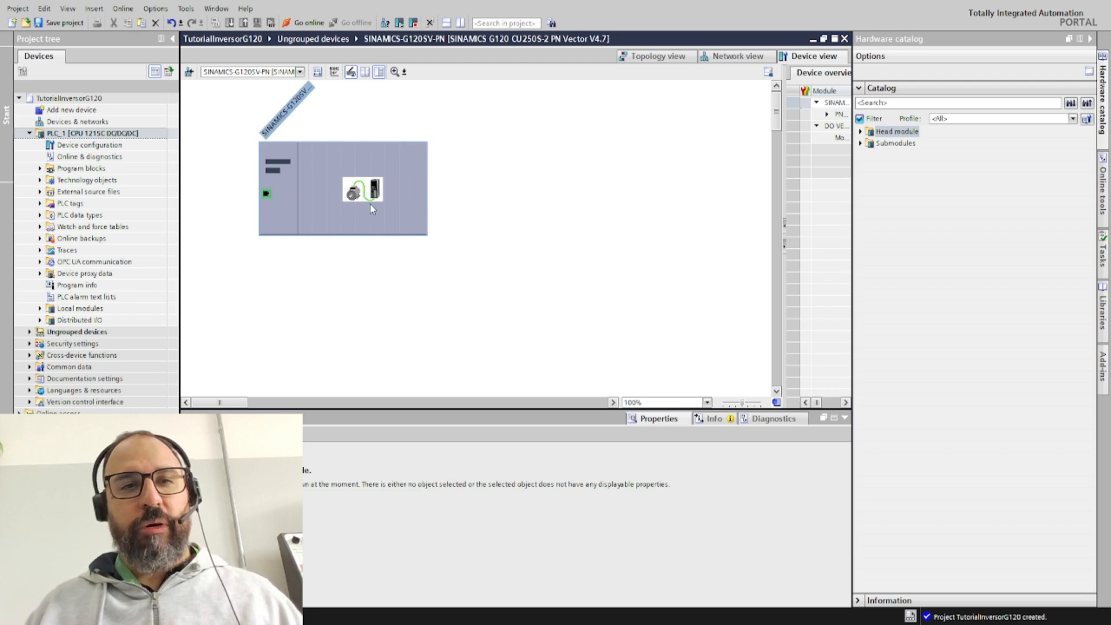
click(258, 199)
click(258, 200)
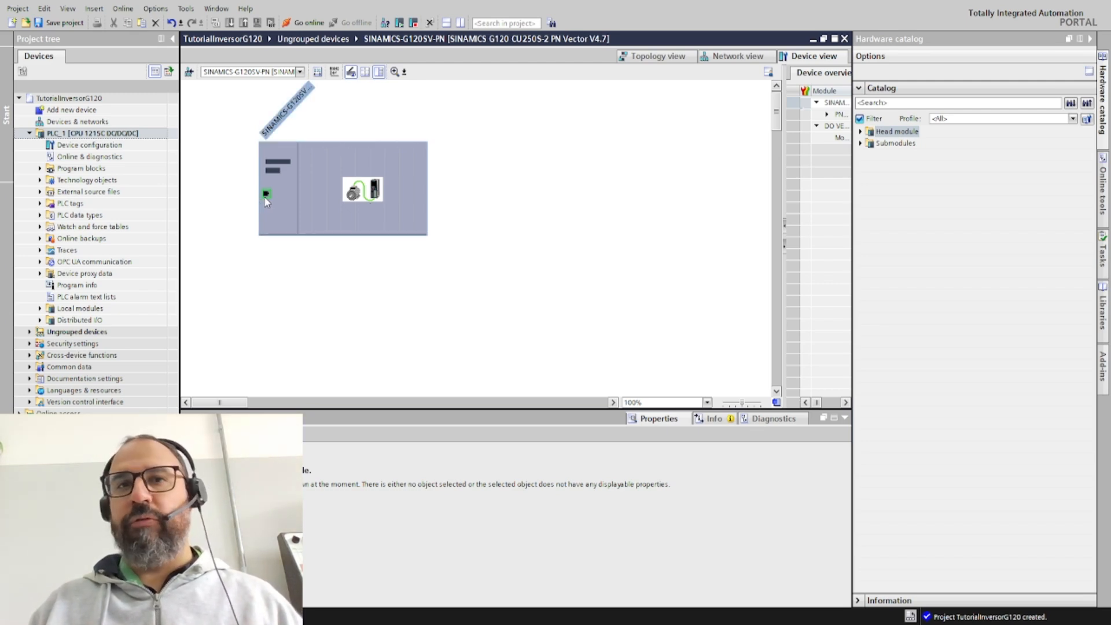
click(265, 195)
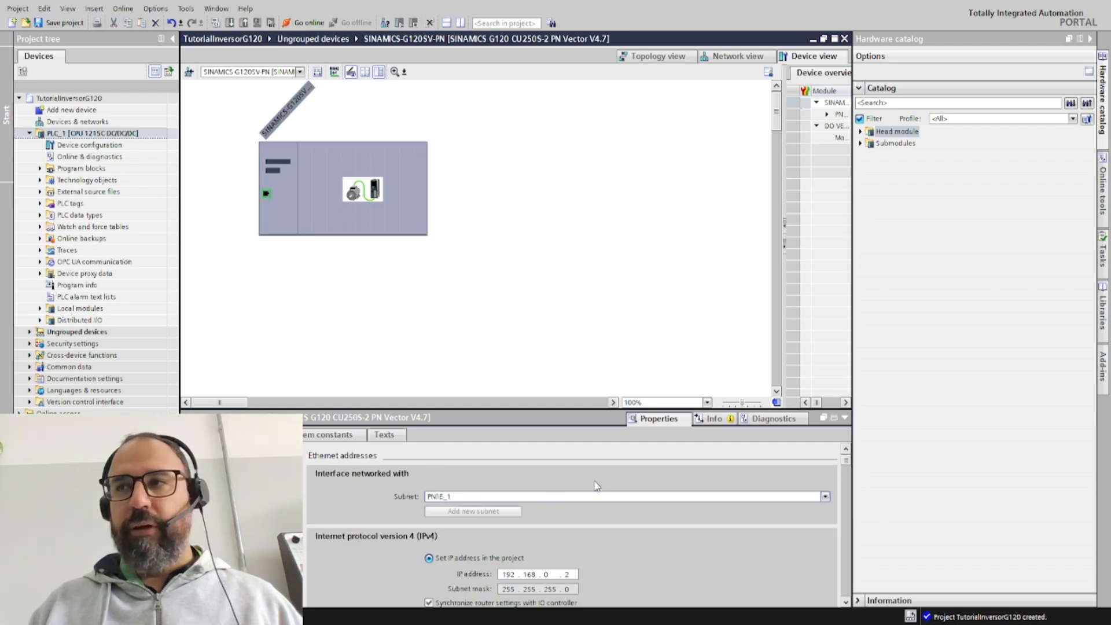
Set the SINAMICS drive's IP address to 192.168.0.3
click(506, 574)
click(528, 576)
click(545, 576)
click(565, 575)
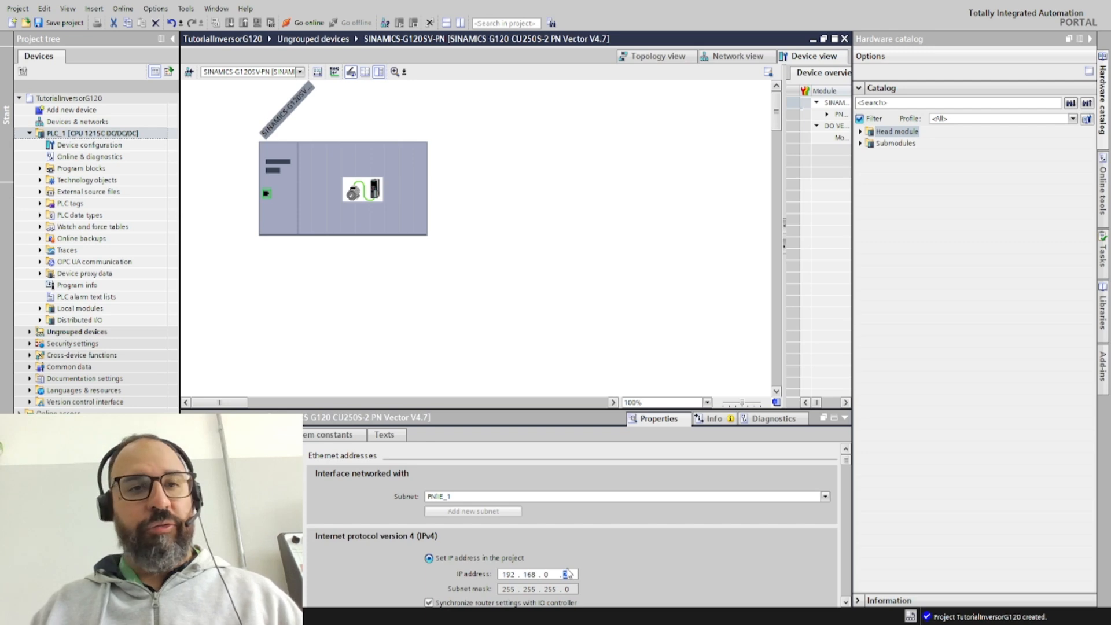
text(3)
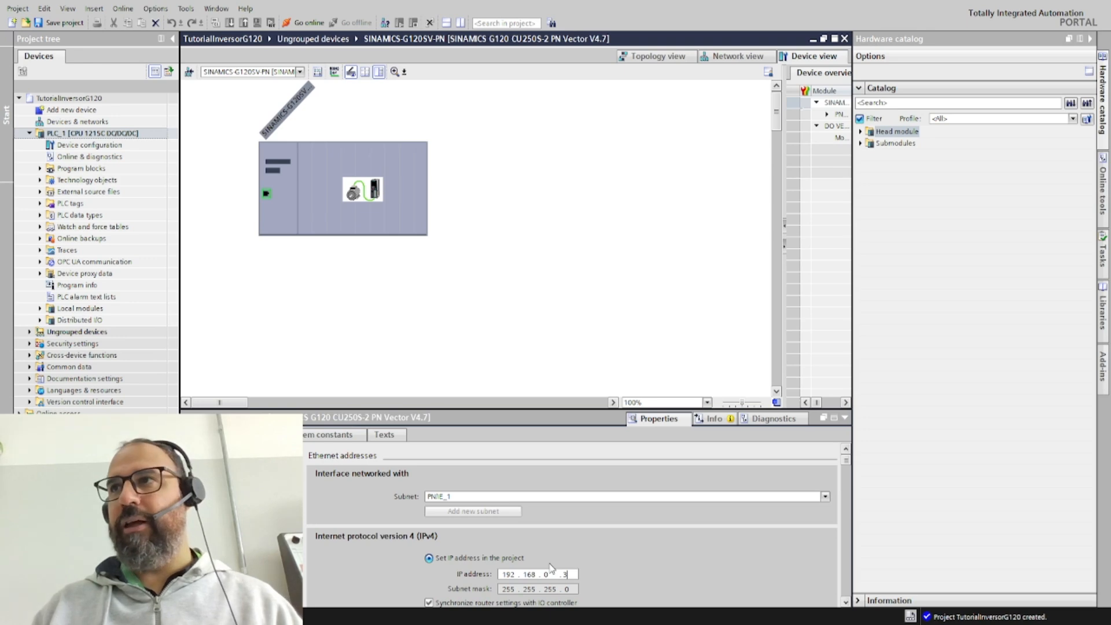
click(448, 376)
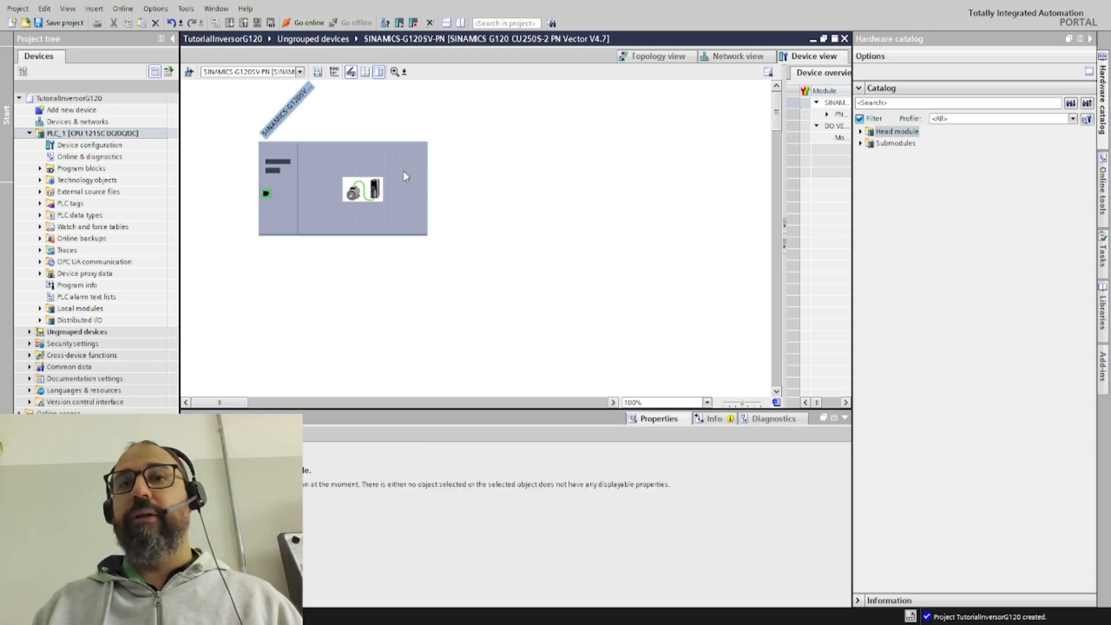
Open the Assign PROFINET device name dialog for the SINAMICS drive and move it clear of the drive settings
click(325, 193)
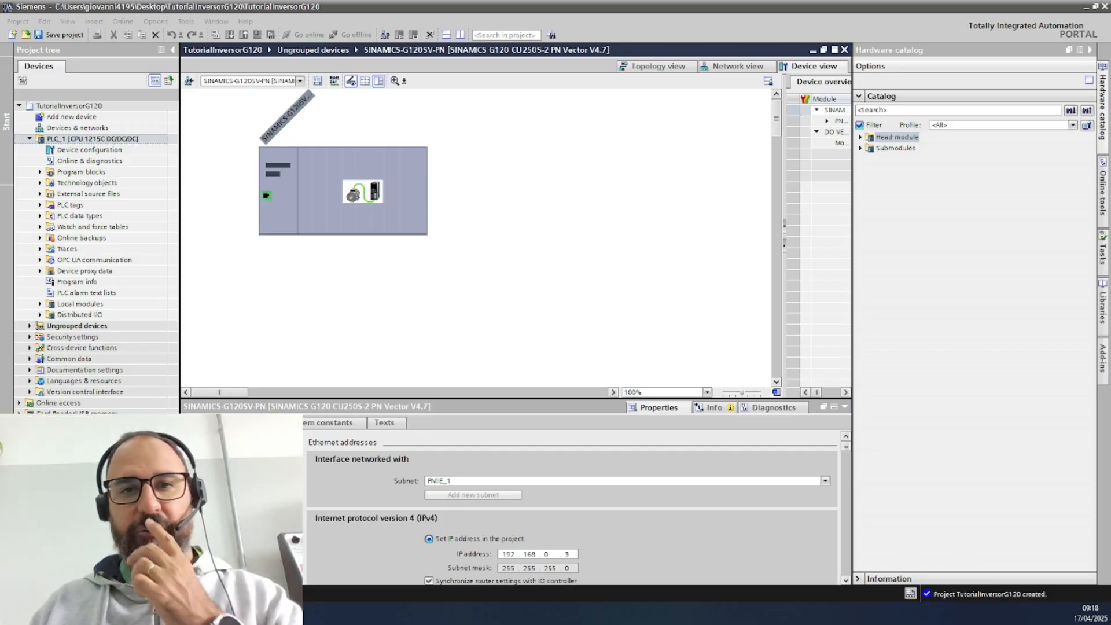
right_click(319, 190)
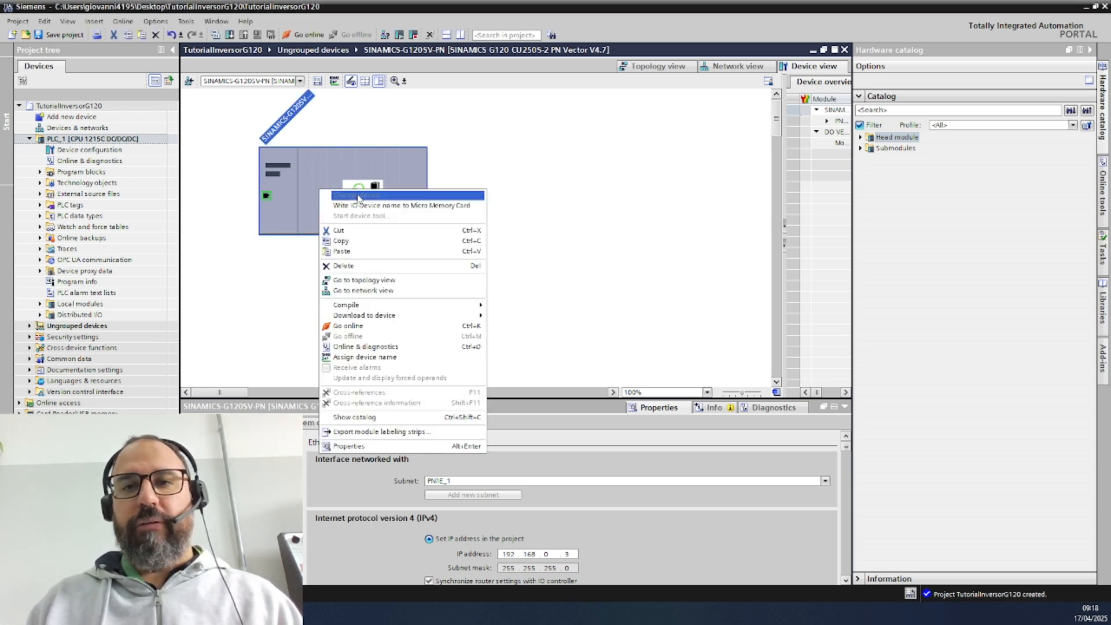
click(525, 178)
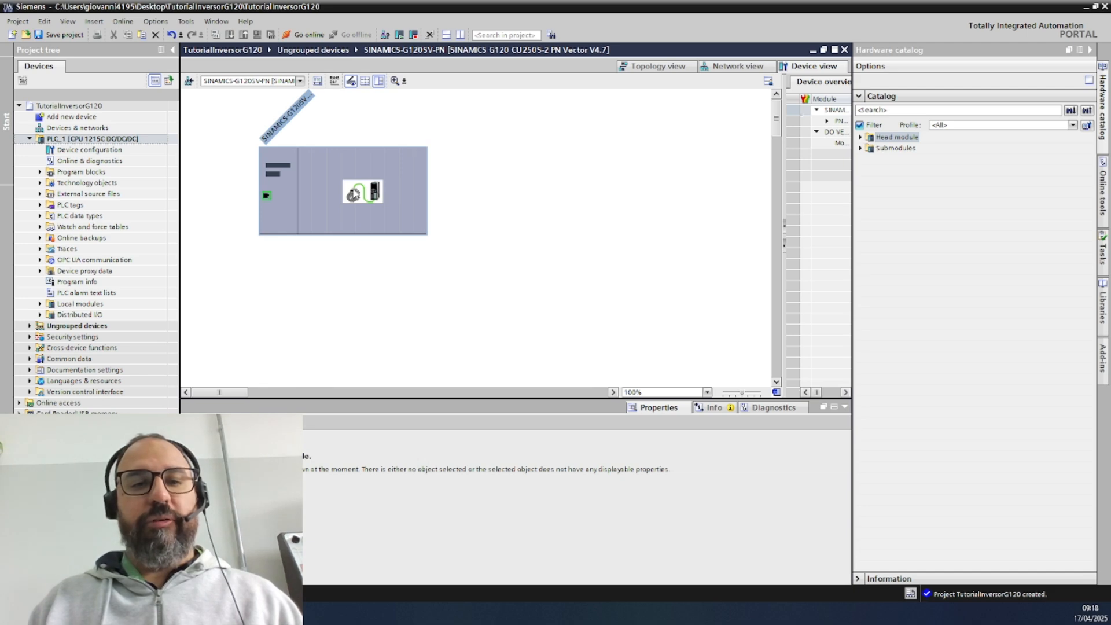
right_click(313, 192)
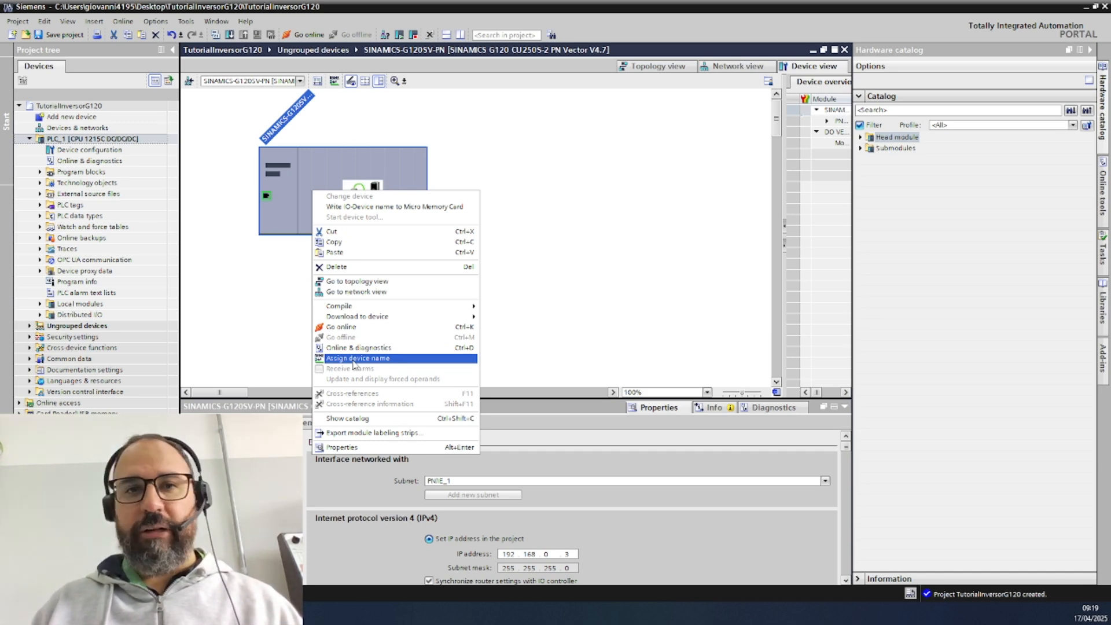
right_click(319, 176)
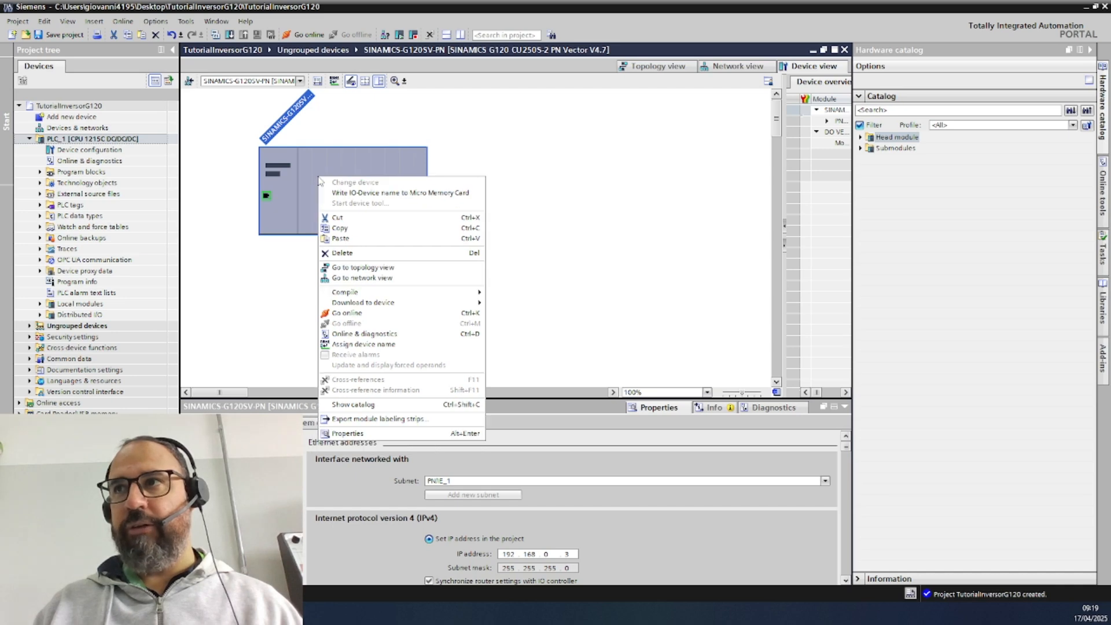
click(351, 346)
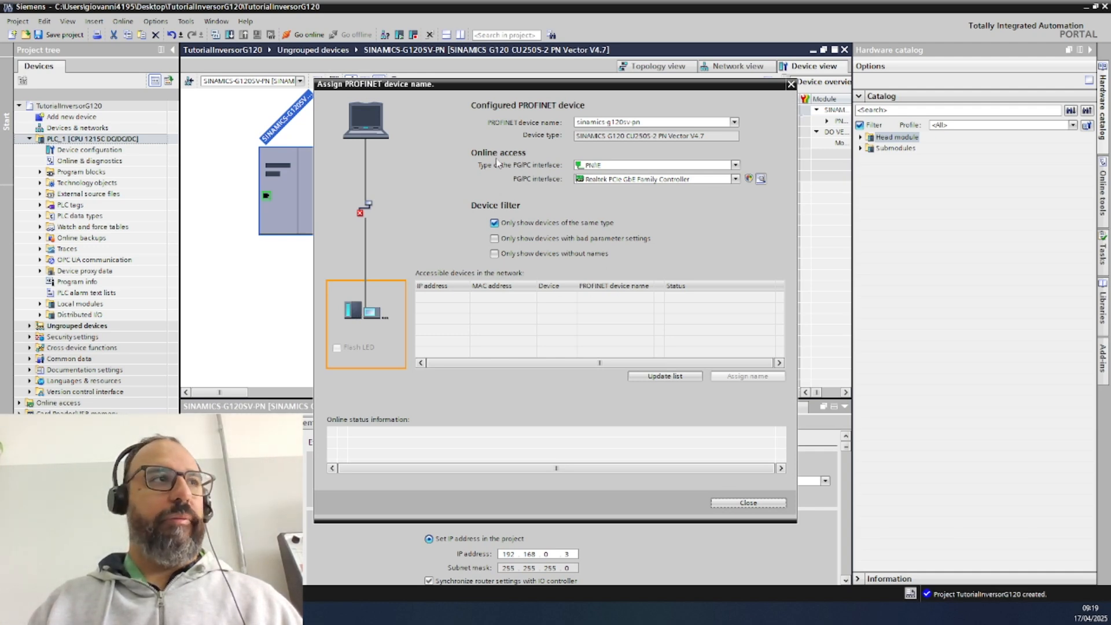
drag(474, 91, 352, 112)
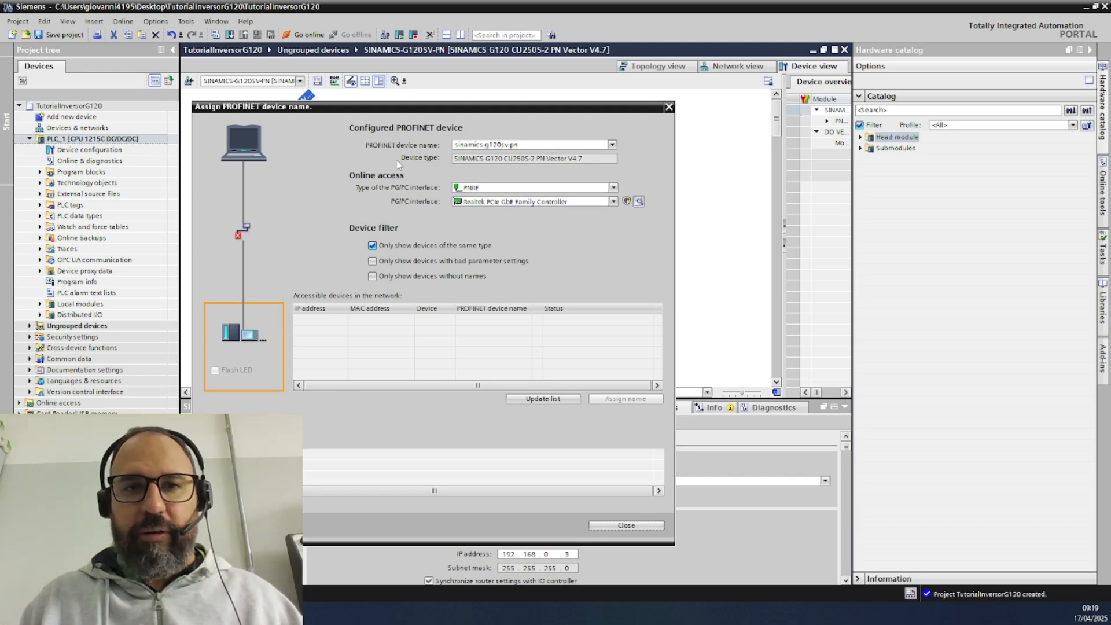
Select the configured device name sinamics-g120sv-pn and set the online access to PN/IE with the Realtek PCIe GbE Family Controller
click(526, 147)
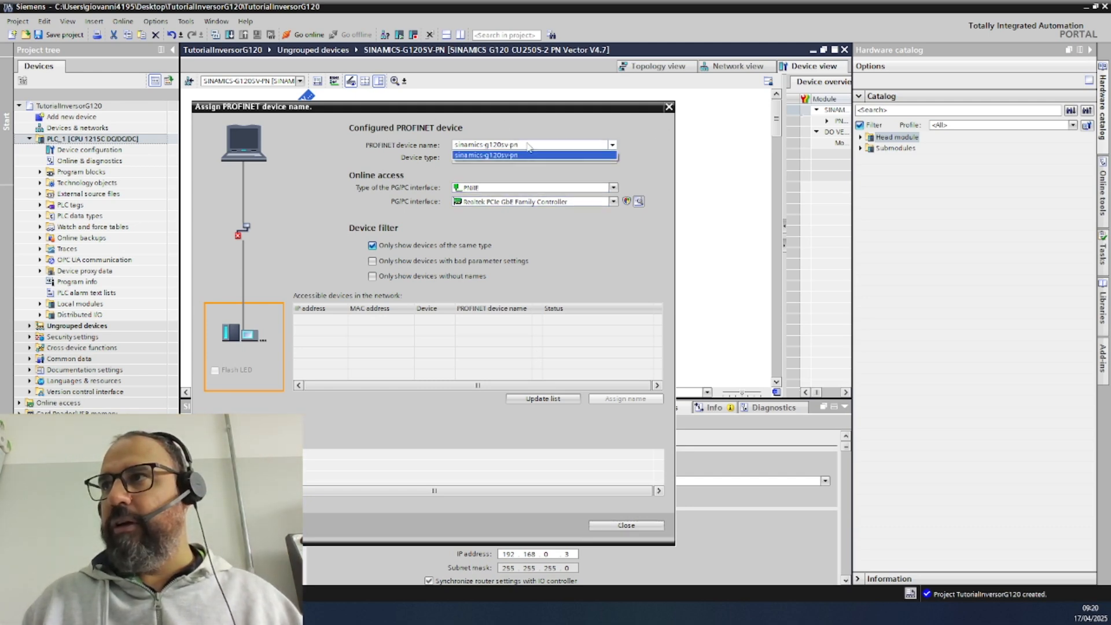
click(475, 156)
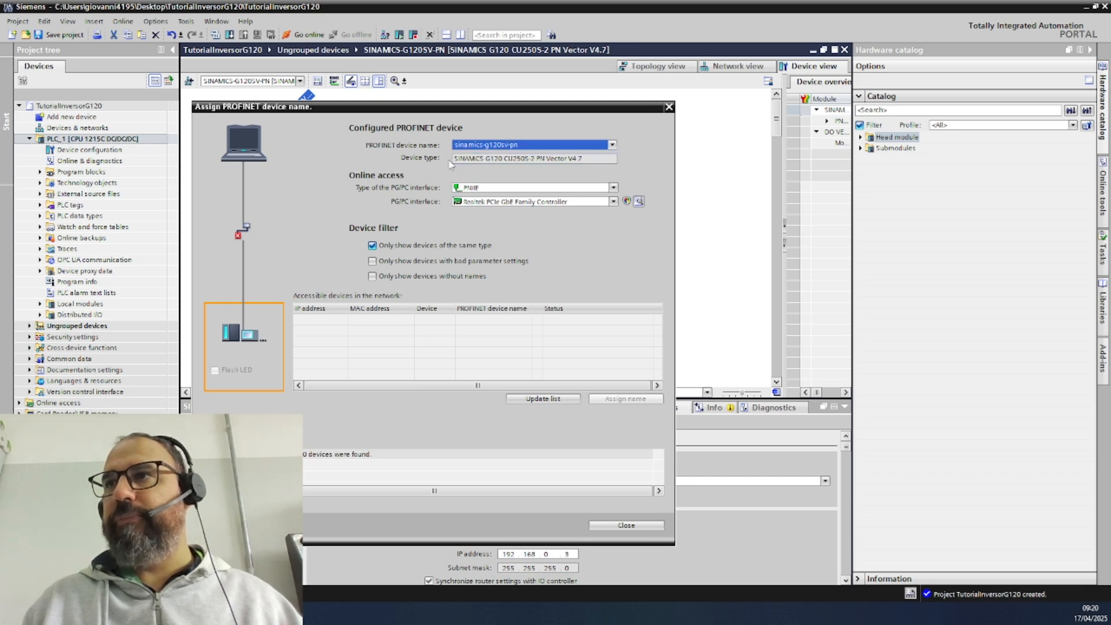
click(475, 190)
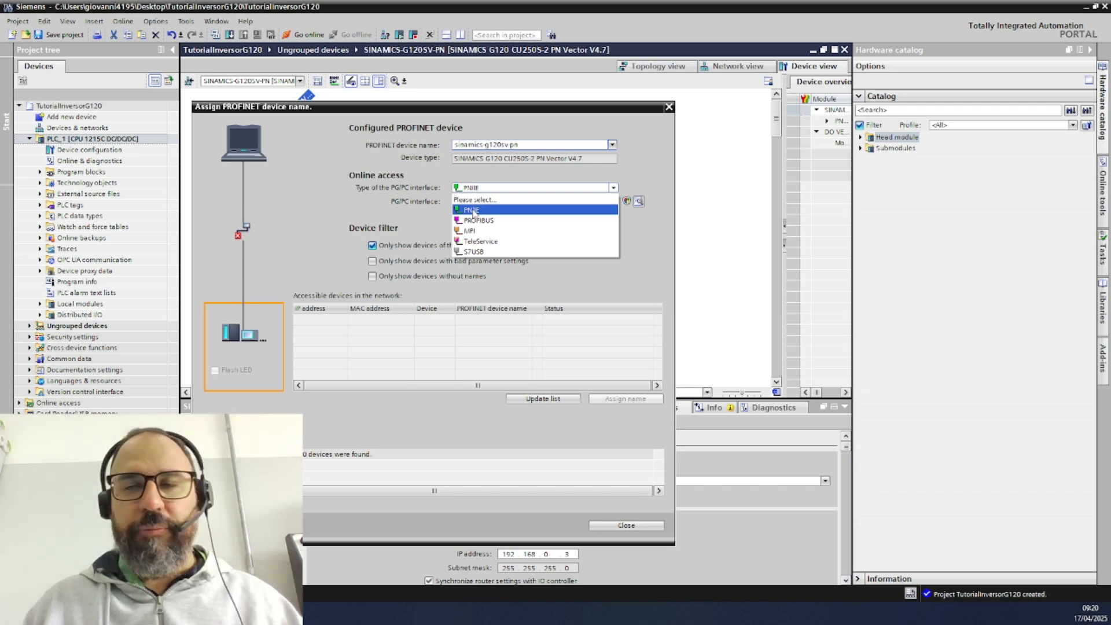
click(473, 210)
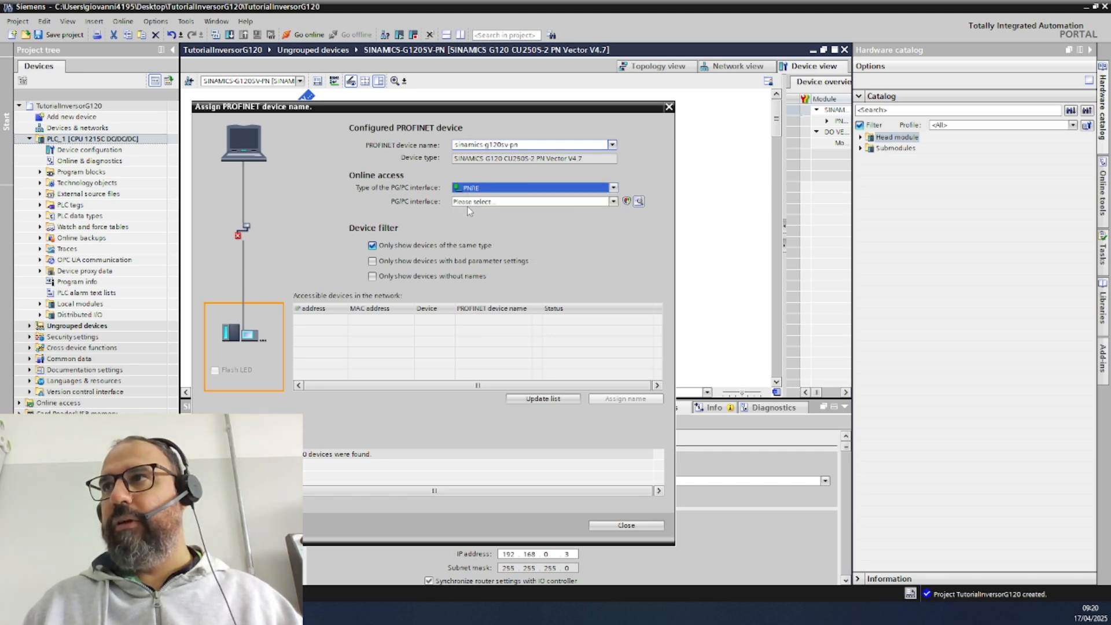
click(470, 202)
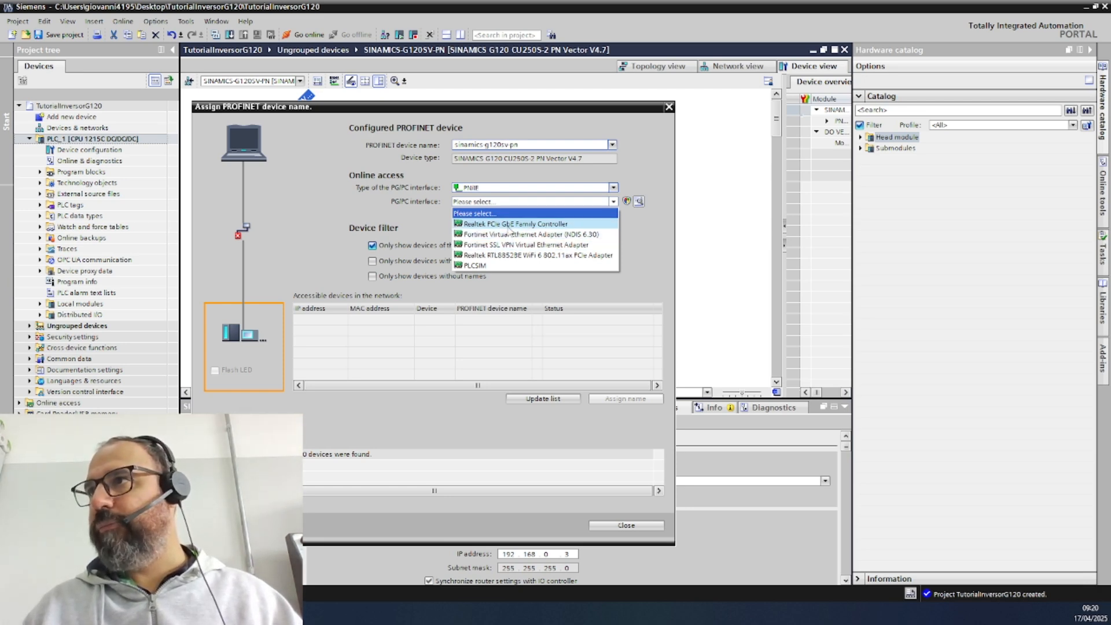
click(474, 226)
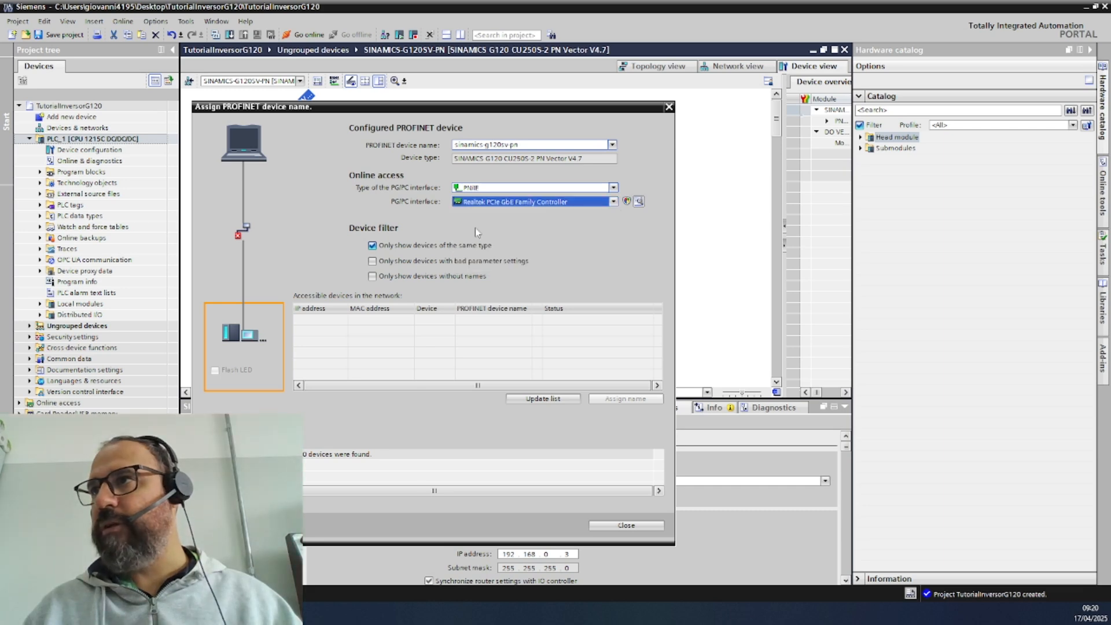
Refresh the list of accessible devices twice to check the SINAMICS drive's device name and status, and close the dialog
click(544, 399)
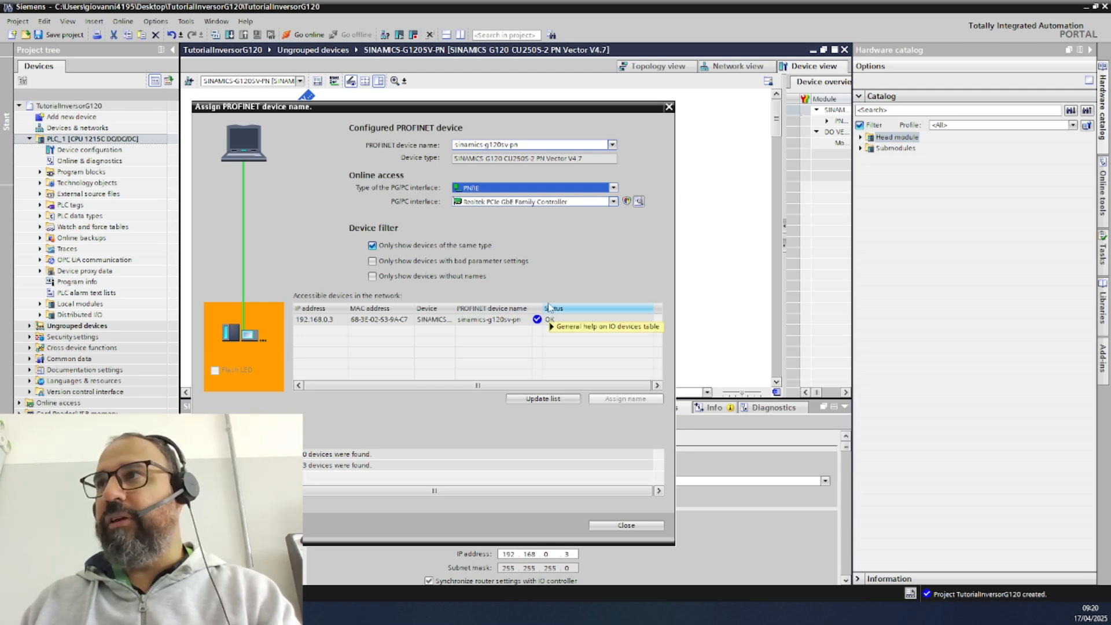
mouse_move(550, 307)
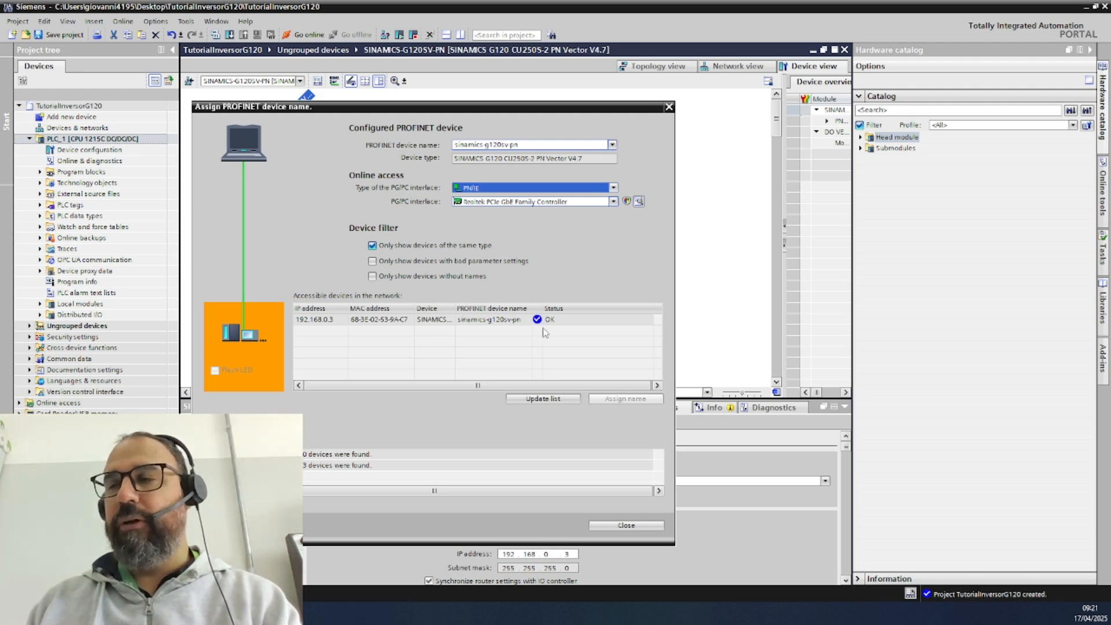
click(537, 400)
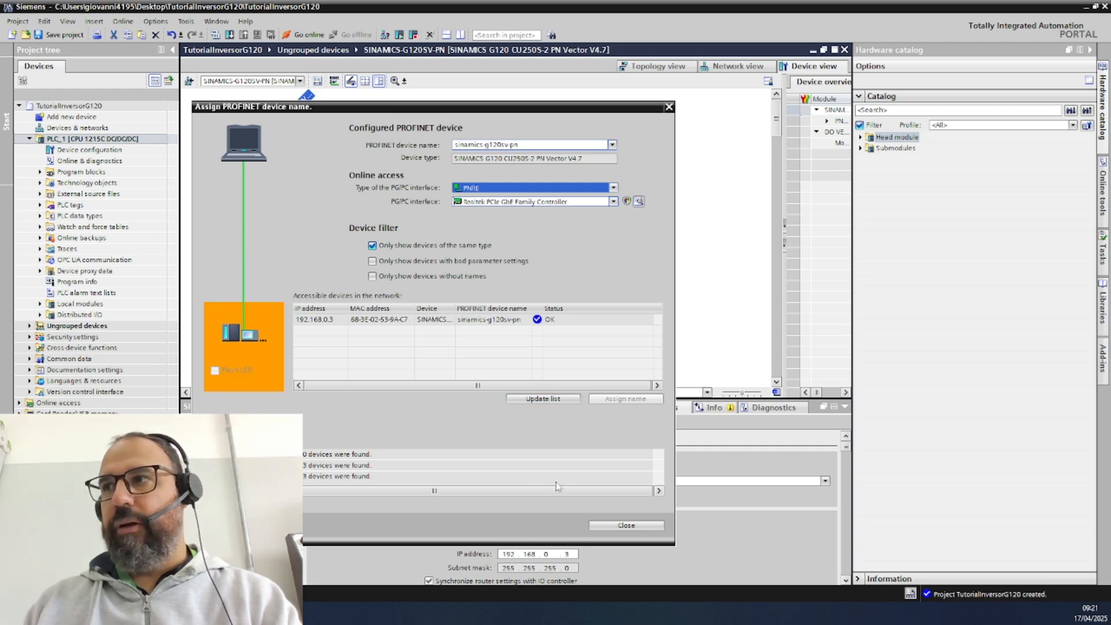
click(617, 526)
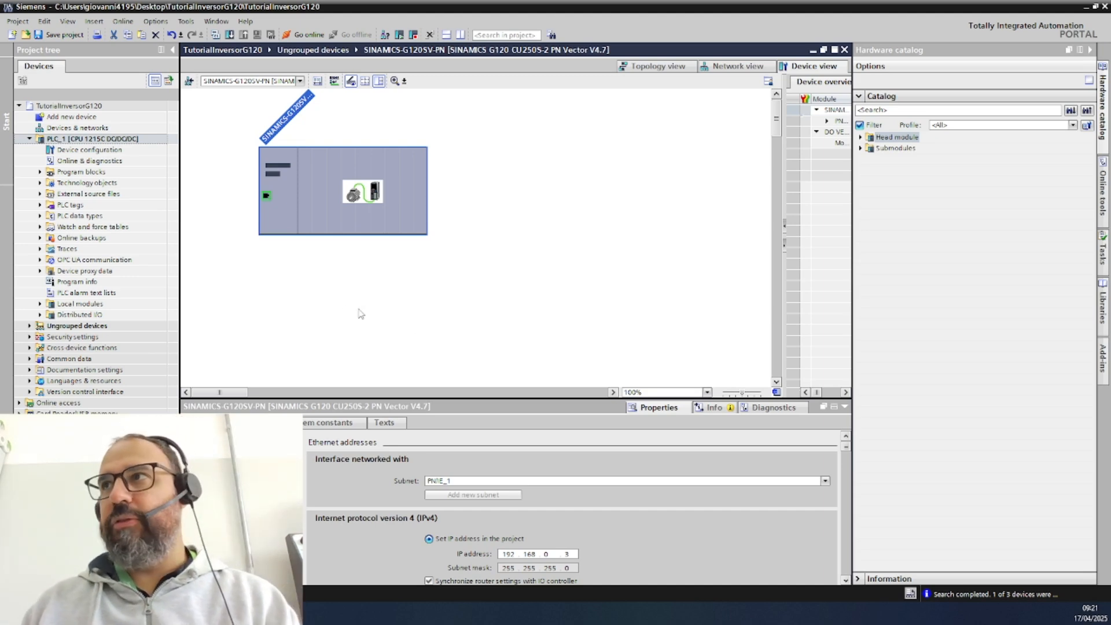
Reopen the SINAMICS drive's device view from the network view and widen its device overview table
click(735, 69)
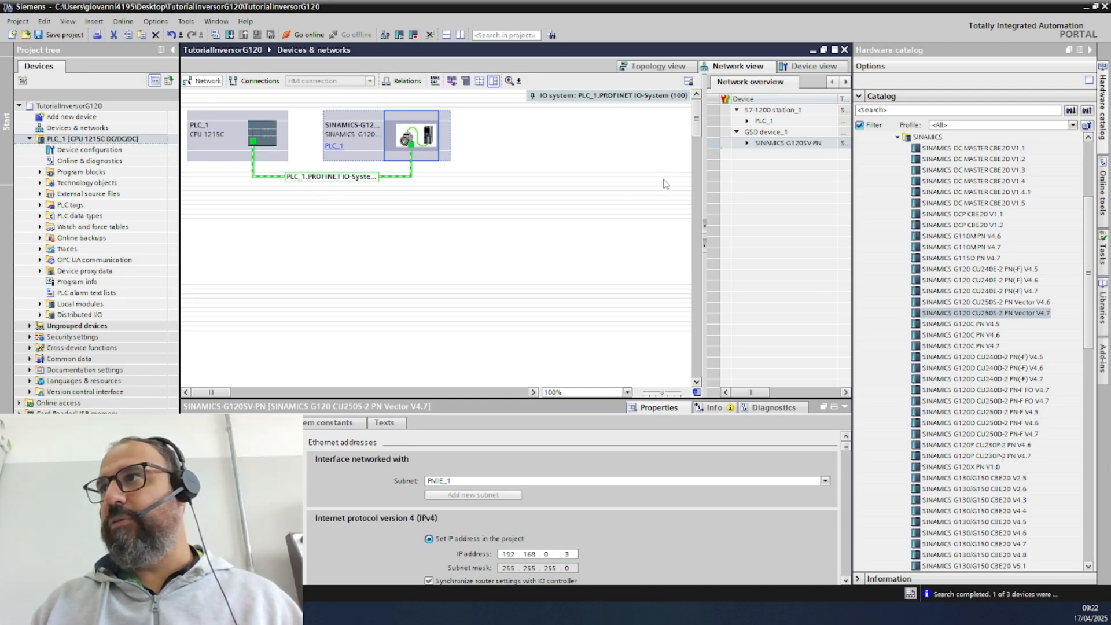
drag(704, 194, 612, 194)
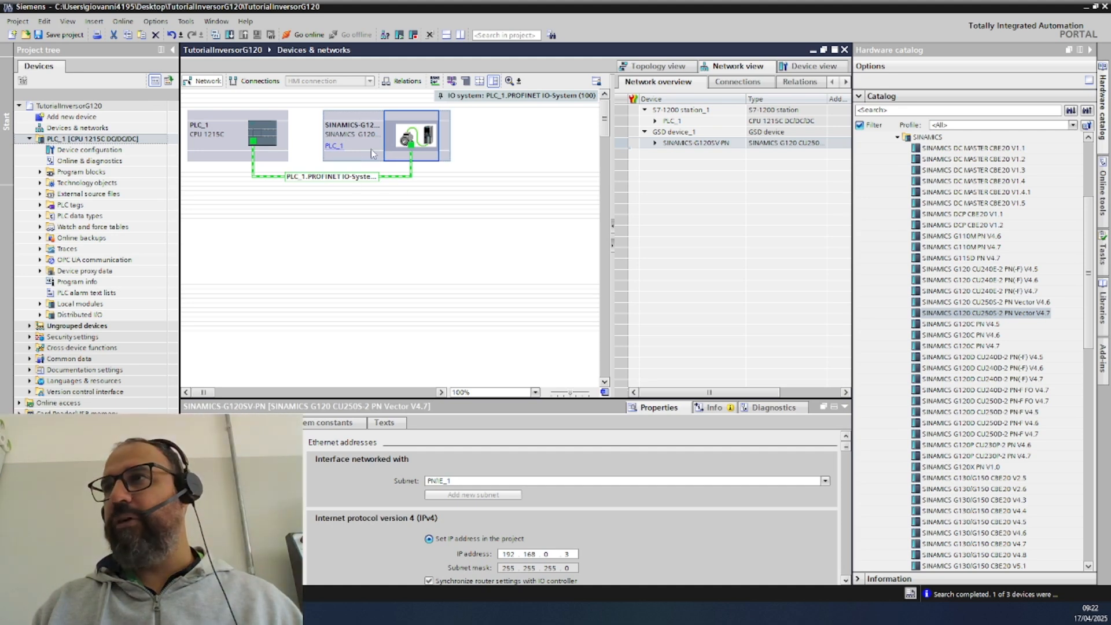
click(362, 146)
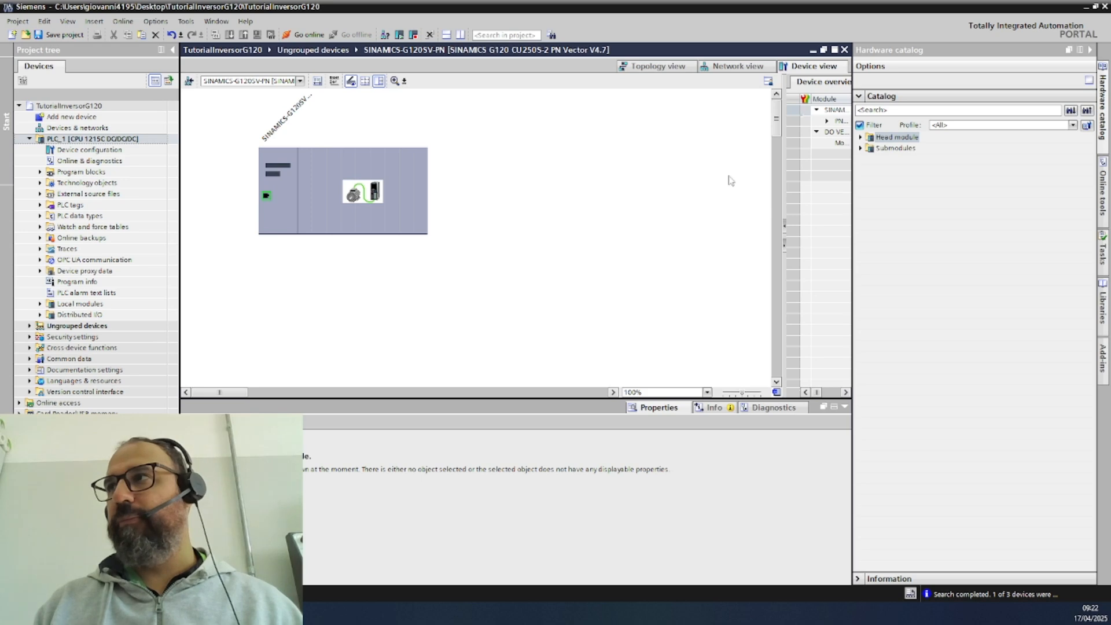
drag(711, 184, 526, 193)
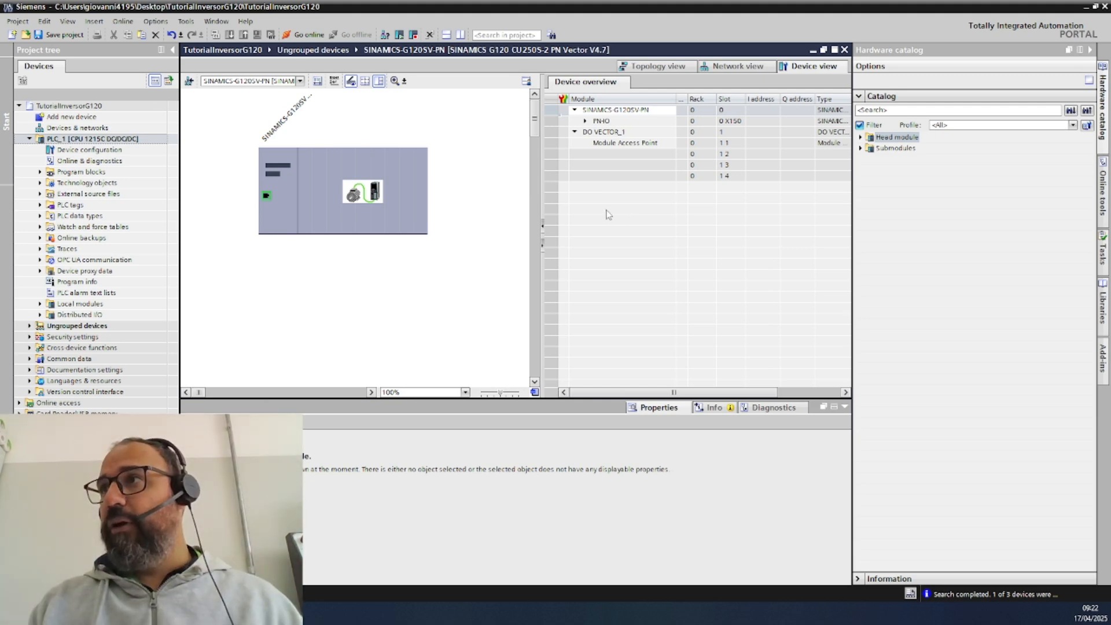
Insert the submodule Standard telegram 1, PZD-2/2 into slot 1 3 of the drive's DO VECTOR_1 and save the project
click(609, 145)
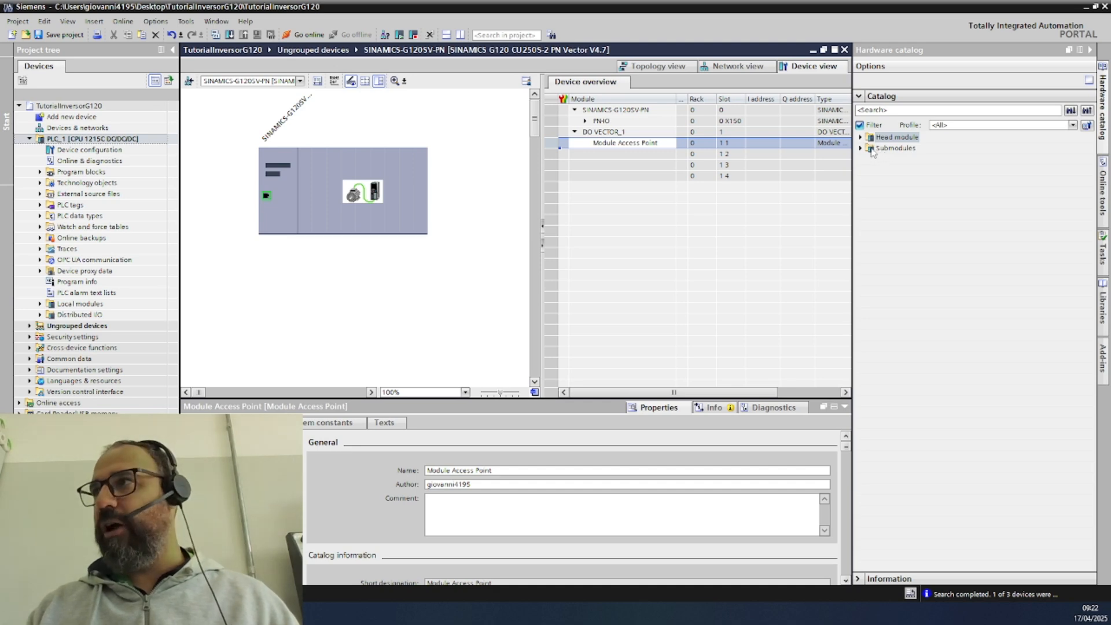
click(862, 149)
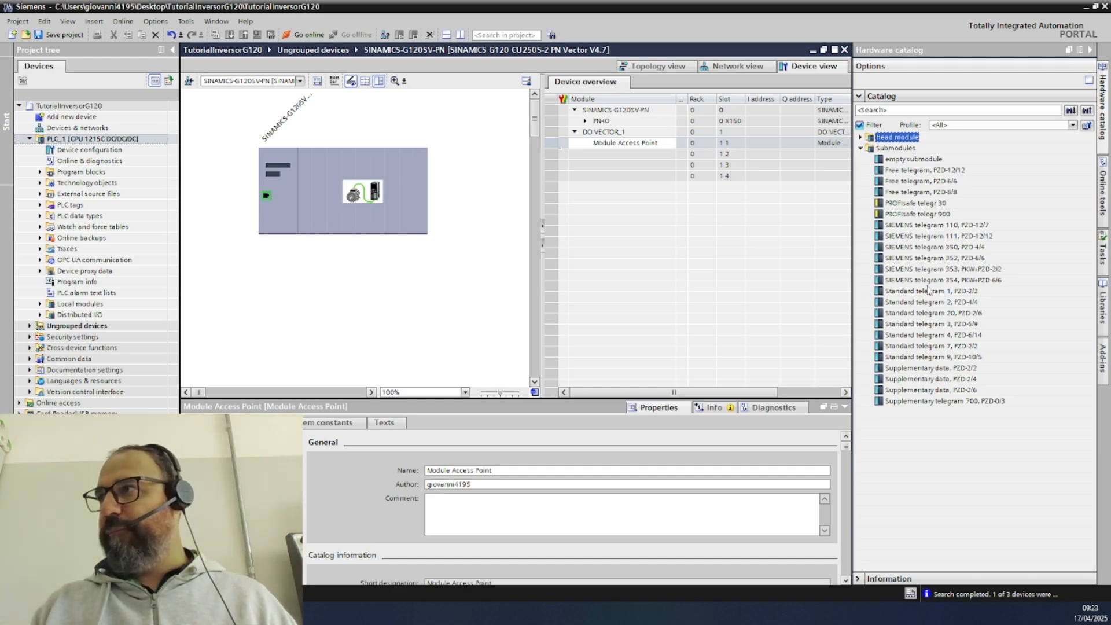
click(928, 290)
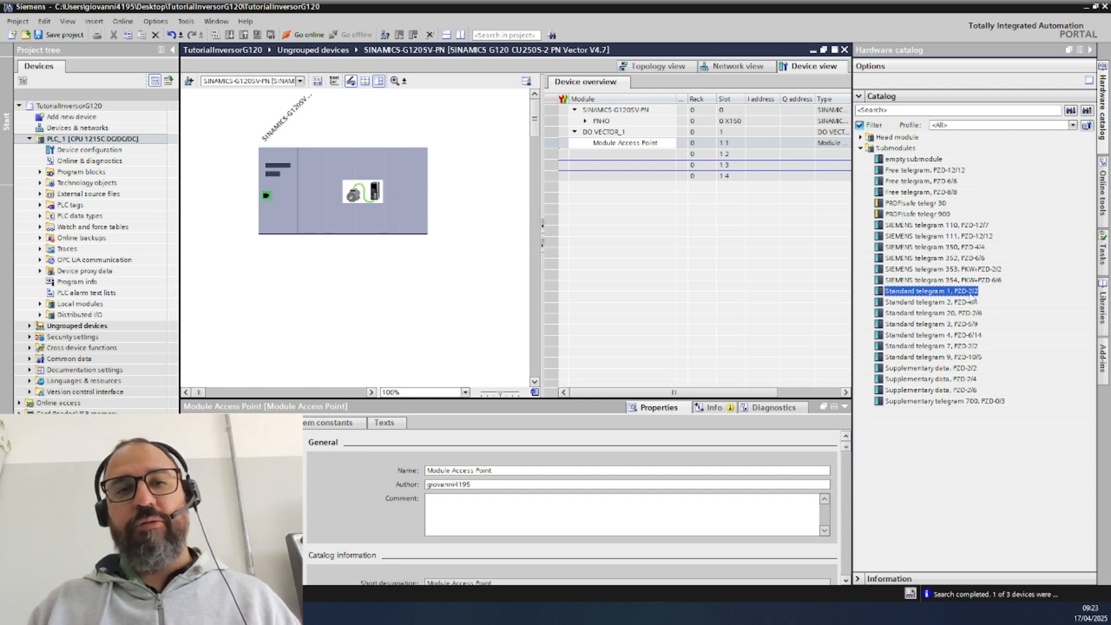
drag(971, 296, 680, 165)
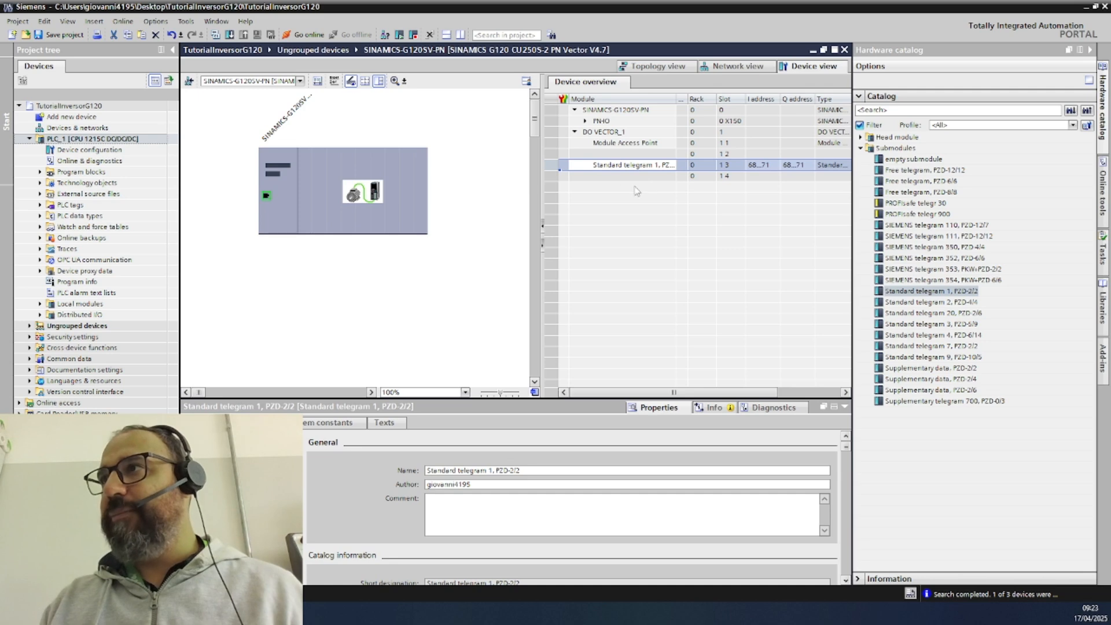
drag(542, 188, 504, 188)
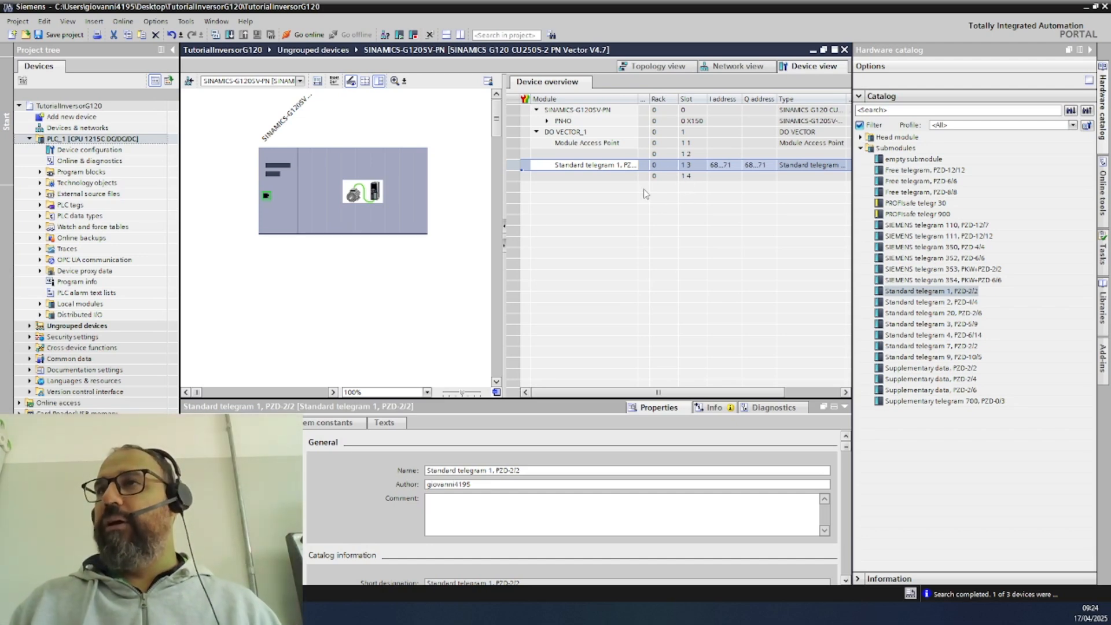
click(60, 35)
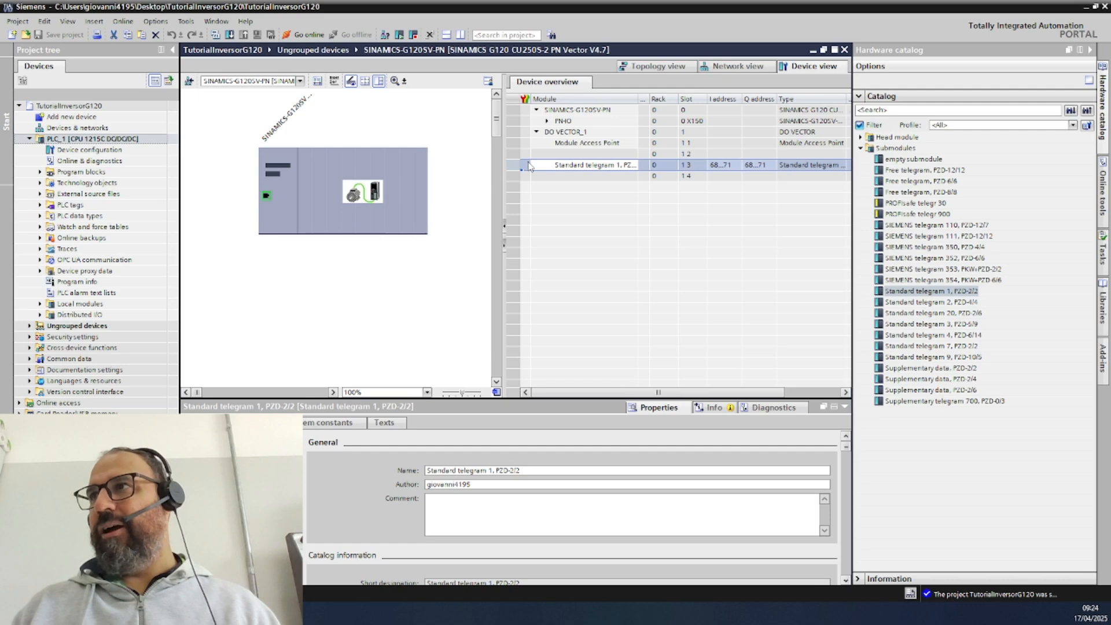
Open the extended download for PLC_1, choose the connection Direct at slot '1 X1' and search for compatible target devices
drag(504, 181, 612, 186)
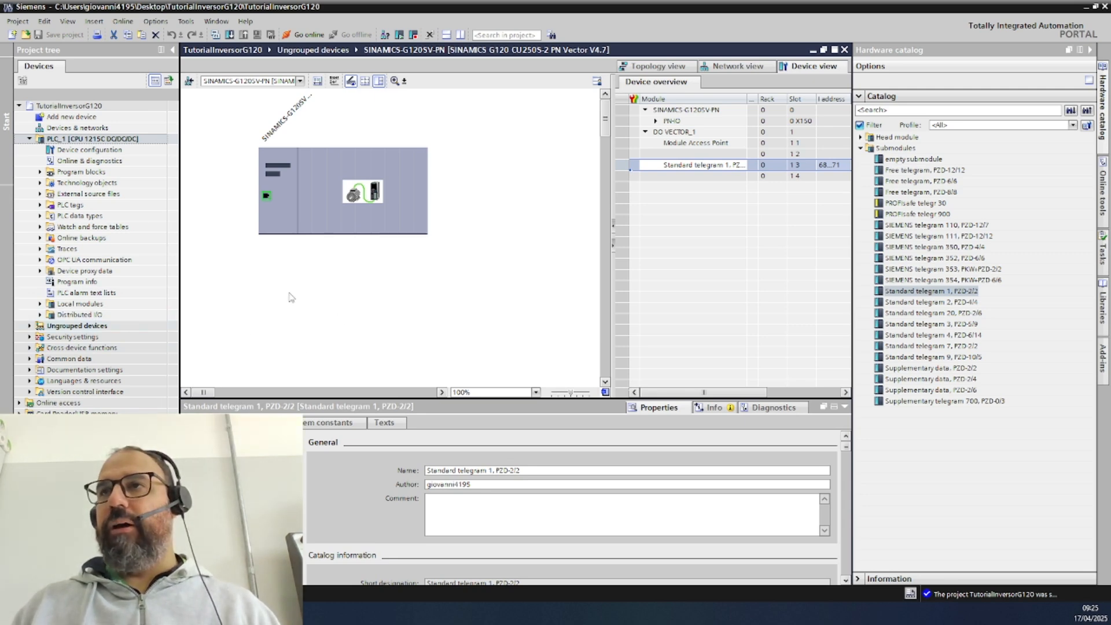
mouse_move(206, 394)
mouse_down()
mouse_move(219, 393)
mouse_move(204, 397)
mouse_up()
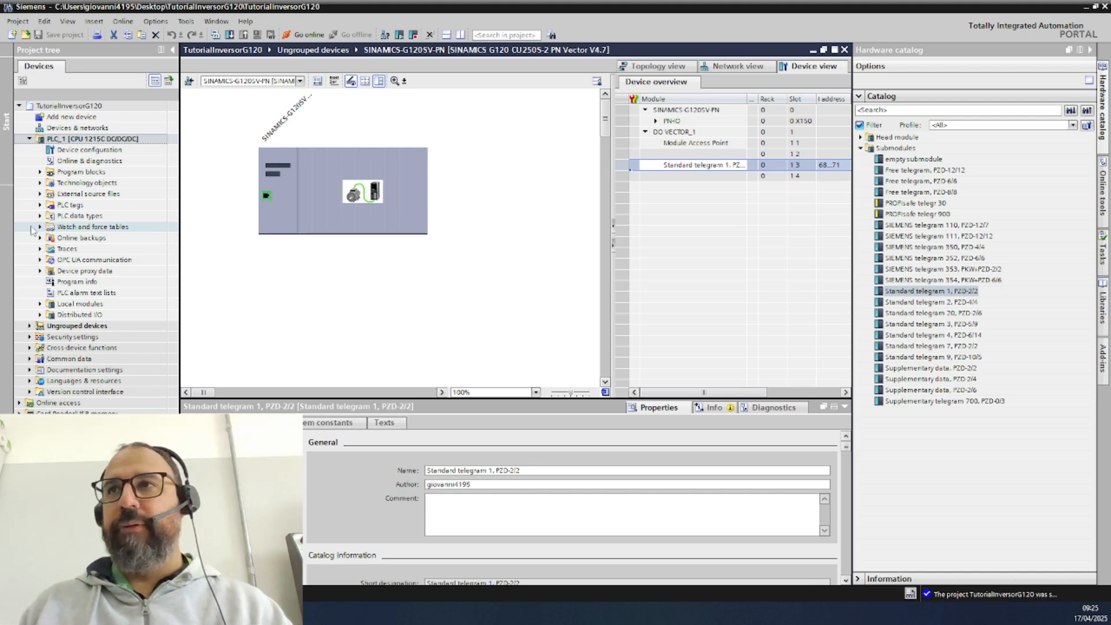
click(82, 149)
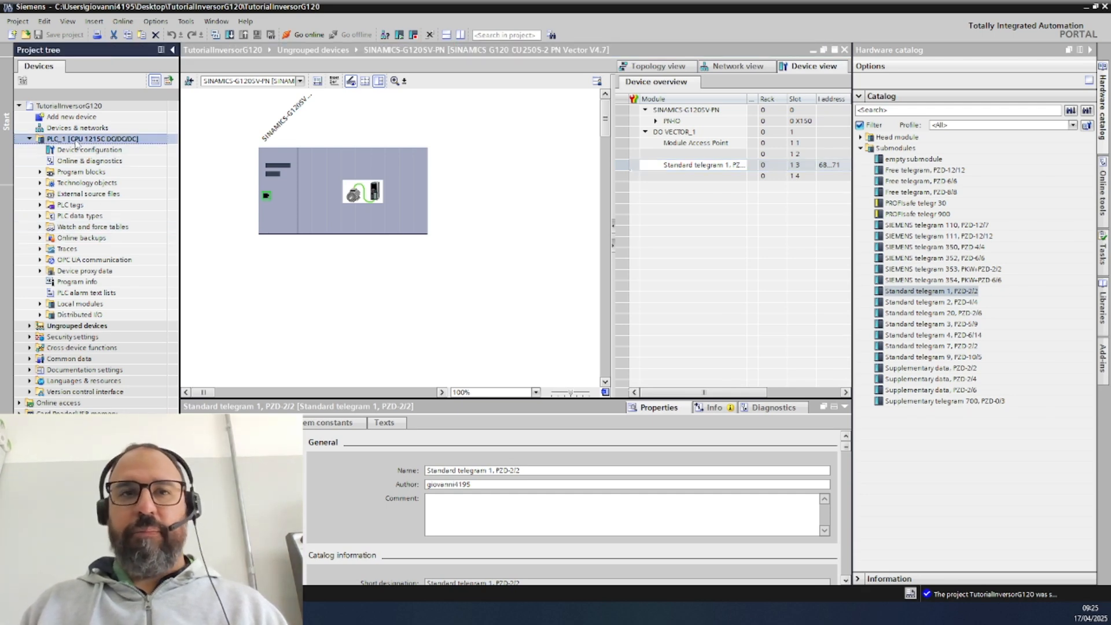
click(229, 34)
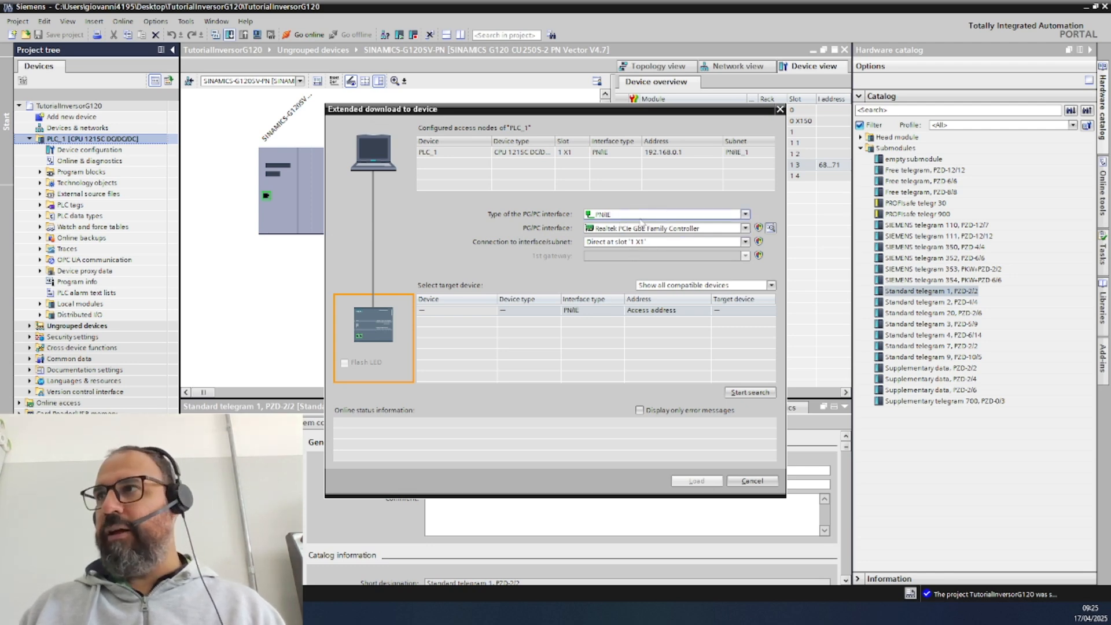
click(608, 242)
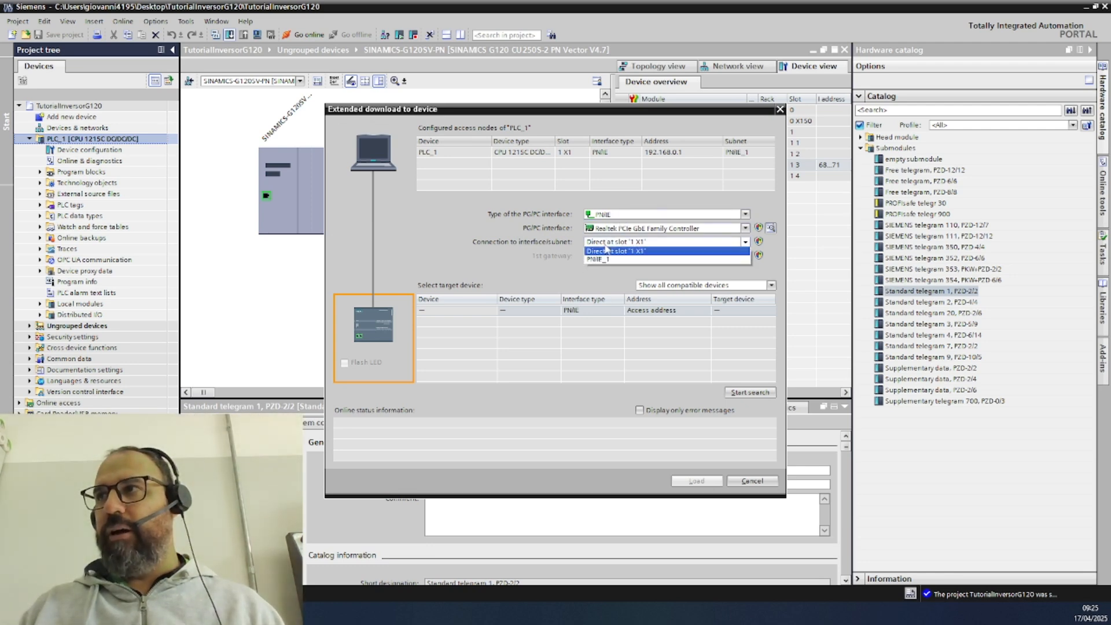
click(608, 244)
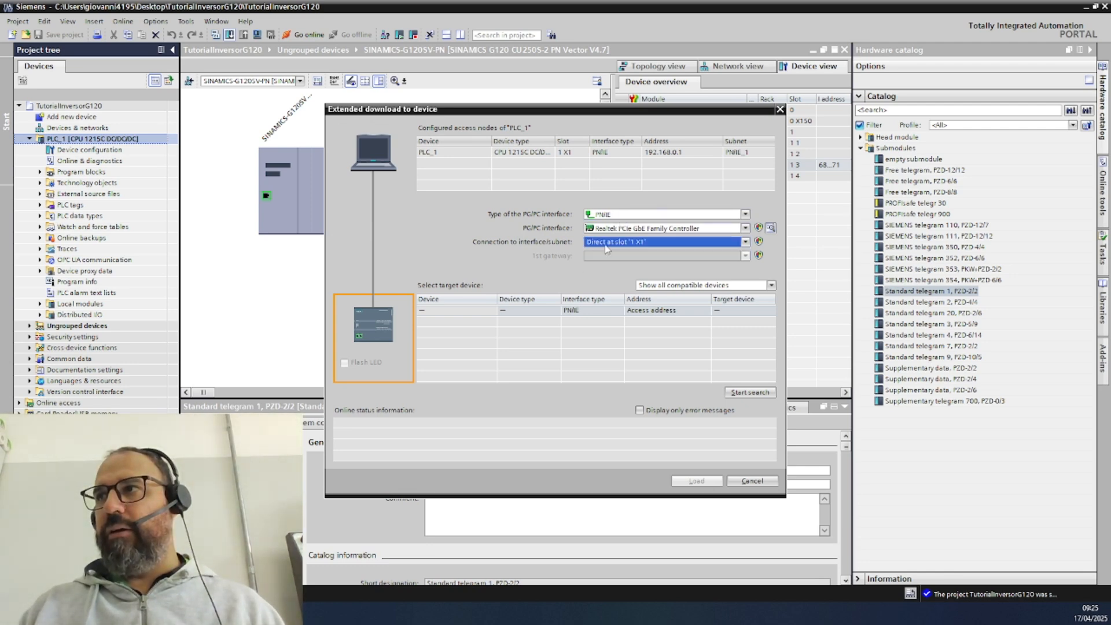
click(746, 393)
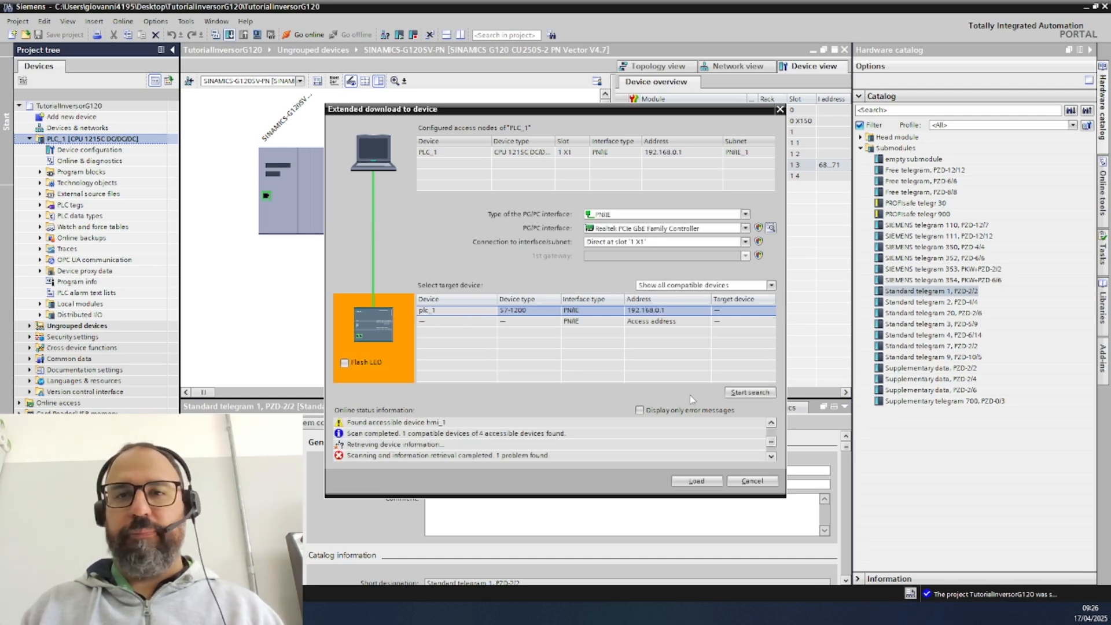
Start loading to the found S7-1200, accepting the additional PG/PC IP address and trusting the device's self-signed certificate
click(702, 481)
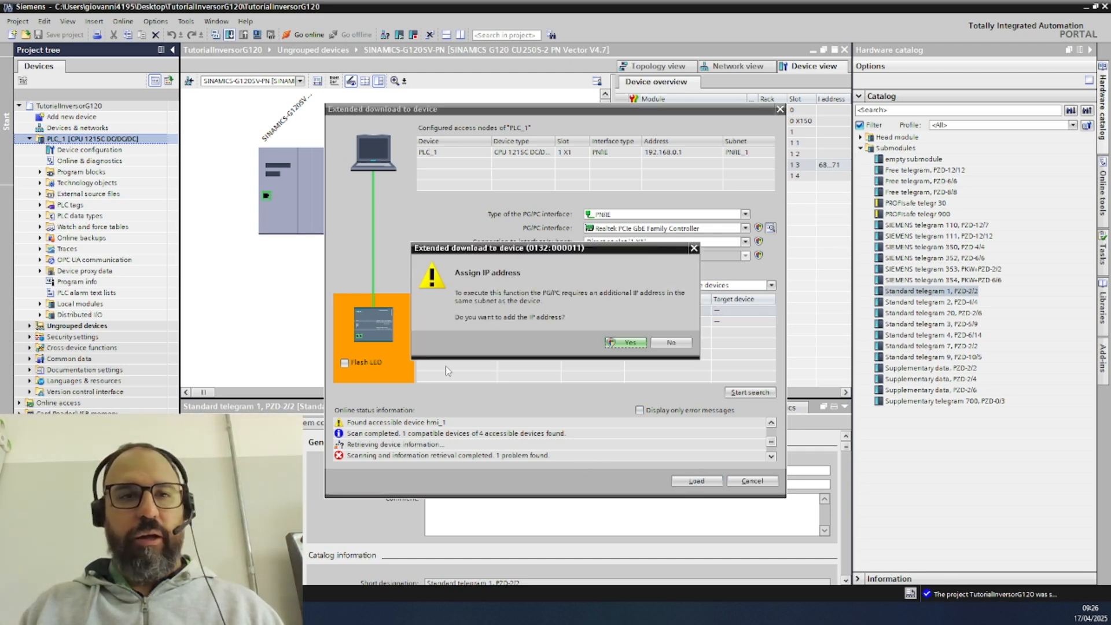
click(628, 342)
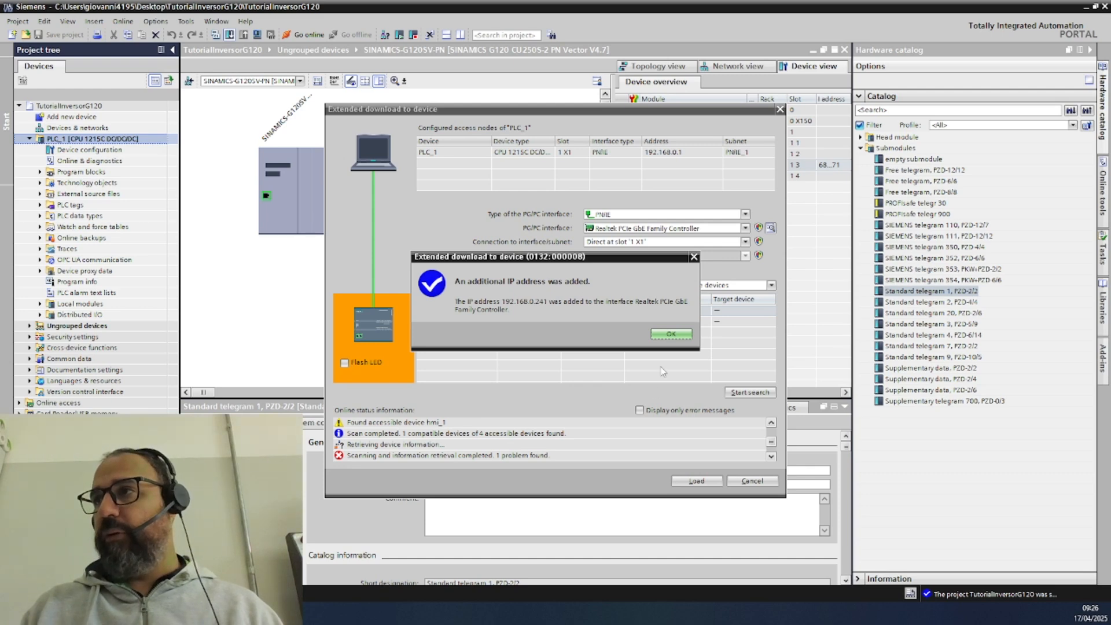
click(669, 335)
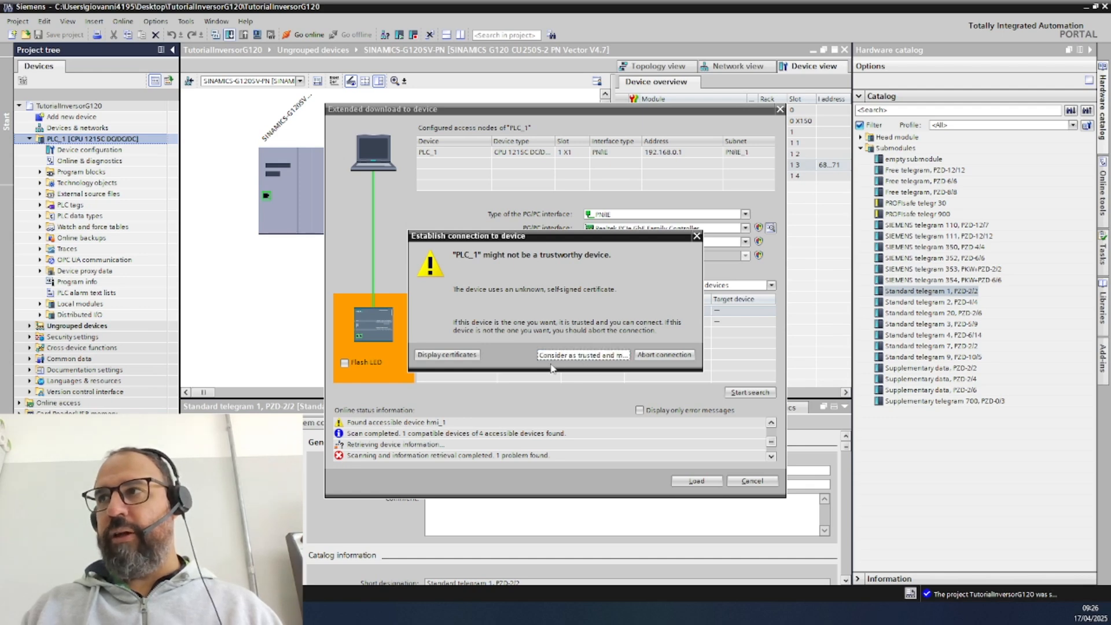
click(570, 356)
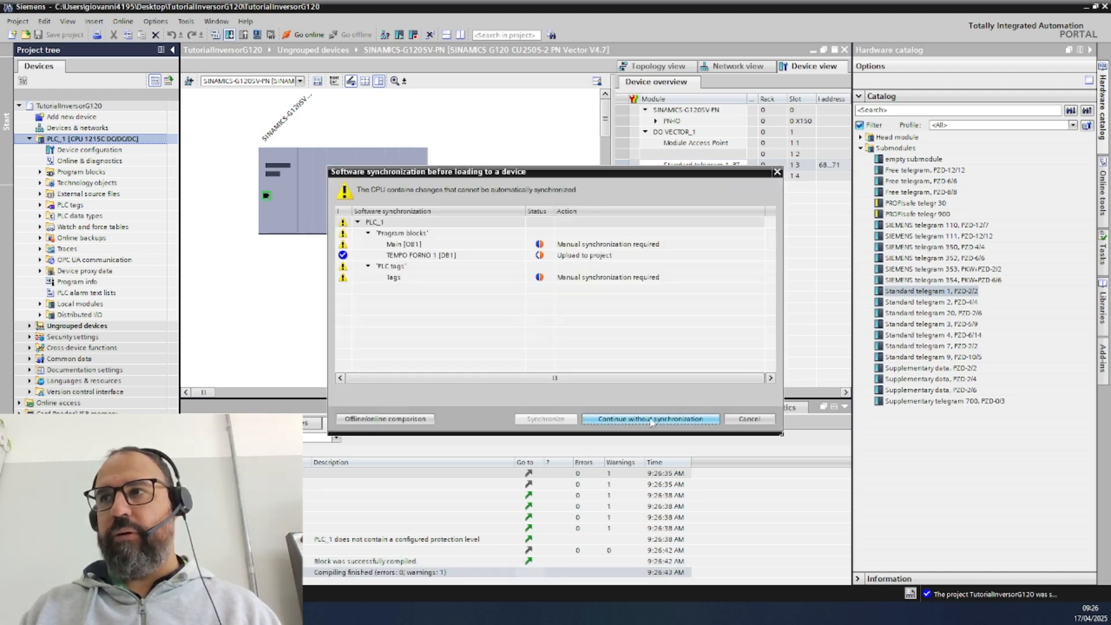
Continue without synchronization, set the Stop modules action to Stop all, and complete the download to PLC_1
click(630, 421)
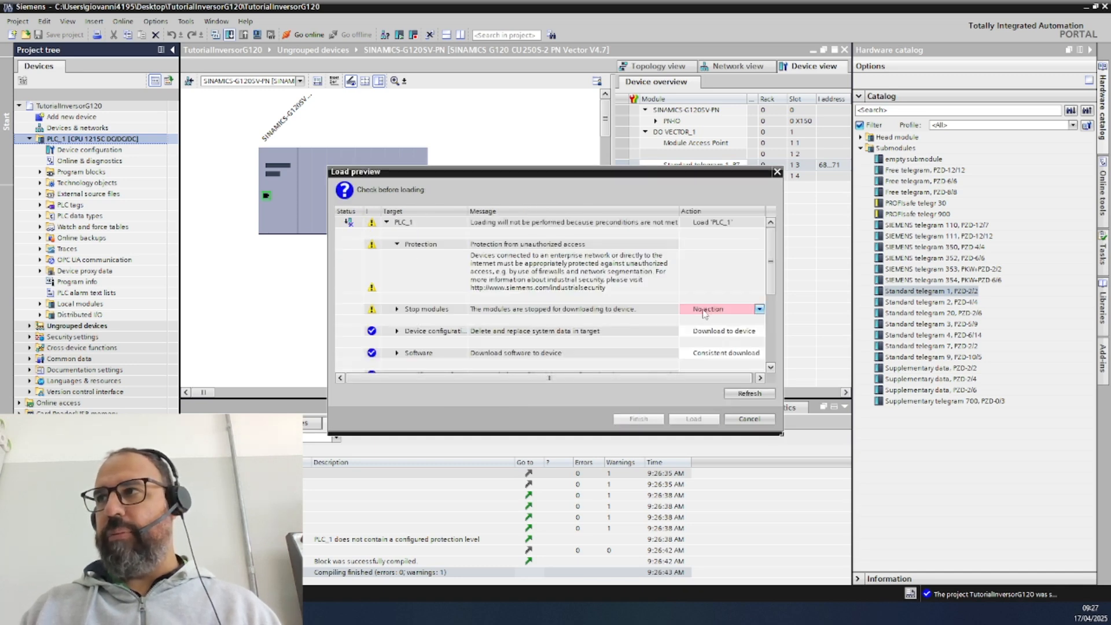
click(705, 312)
click(702, 318)
click(702, 312)
click(705, 327)
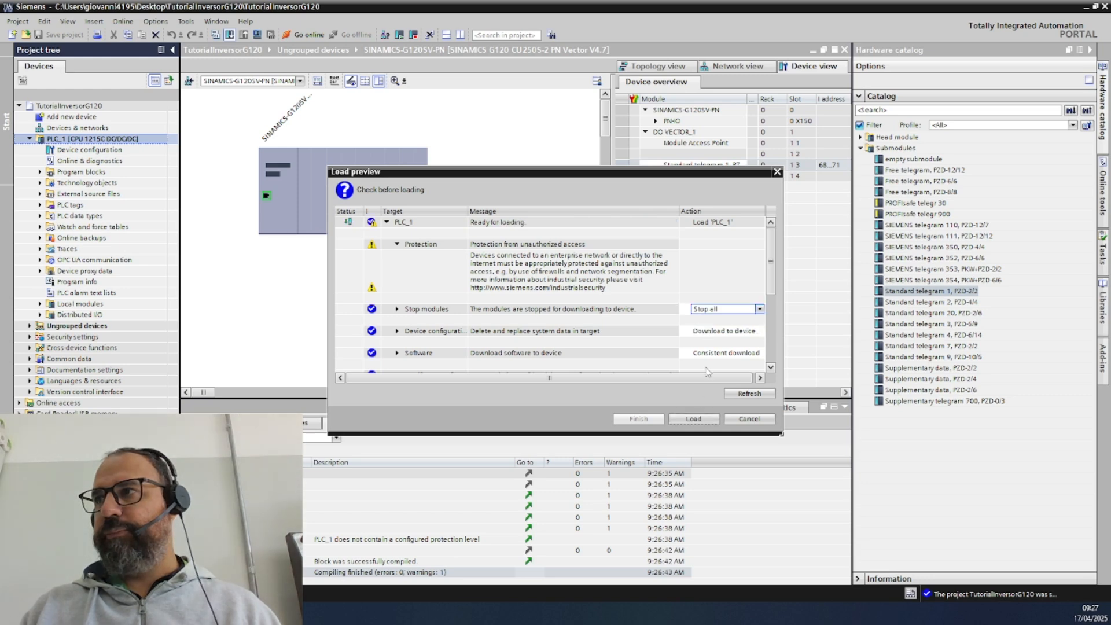
click(693, 418)
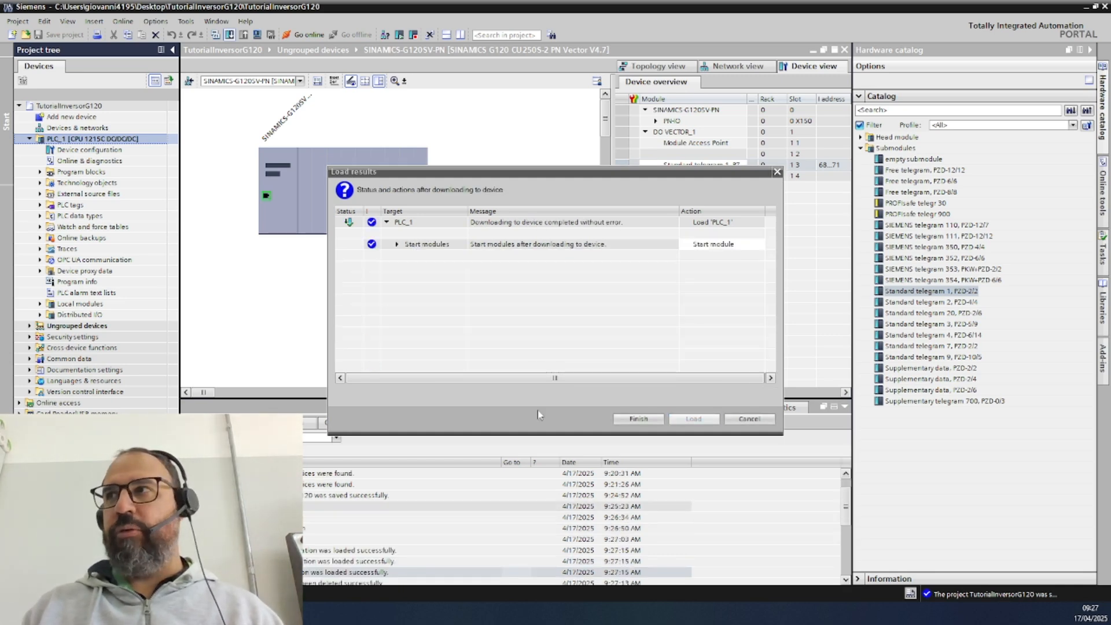
click(634, 418)
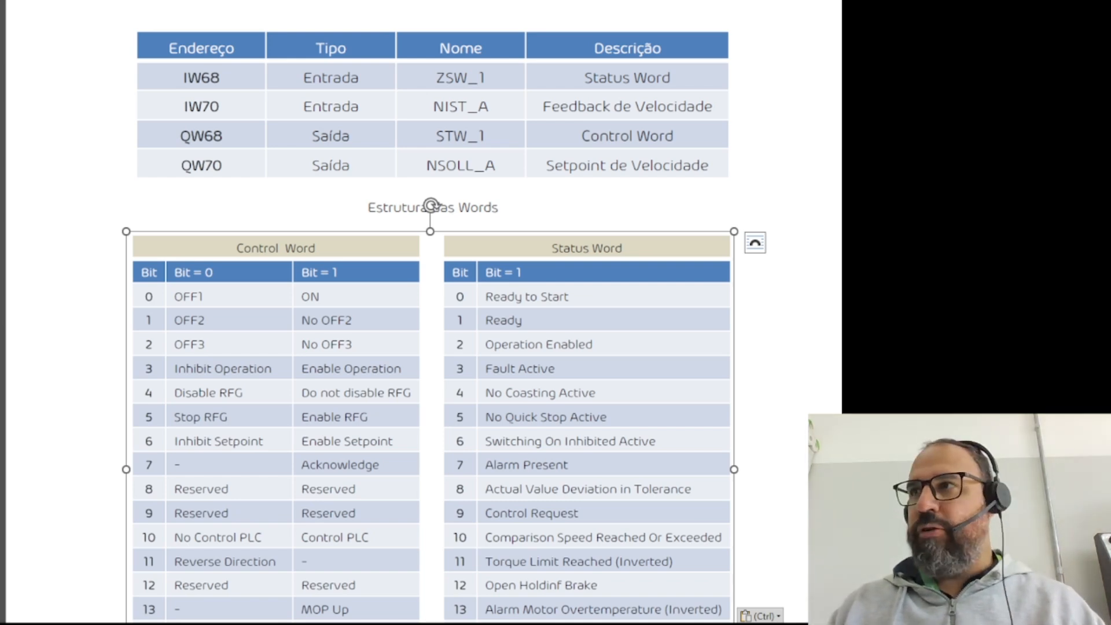
Examine the Word document's IW68–QW70 address table and the bit structure of the Control Word and Status Word
click(430, 117)
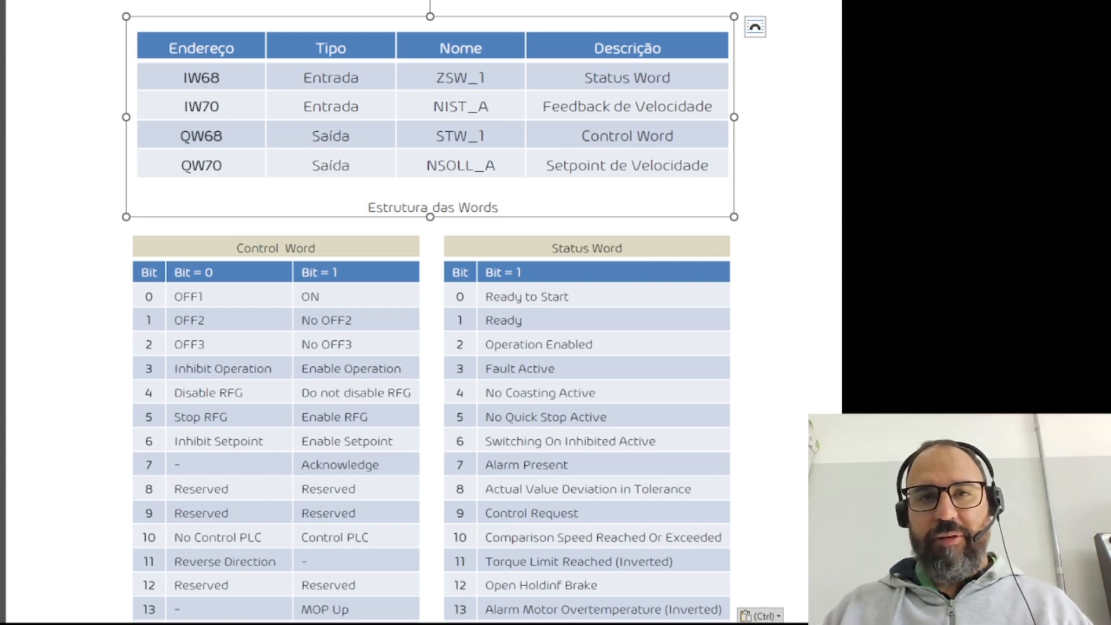
click(430, 428)
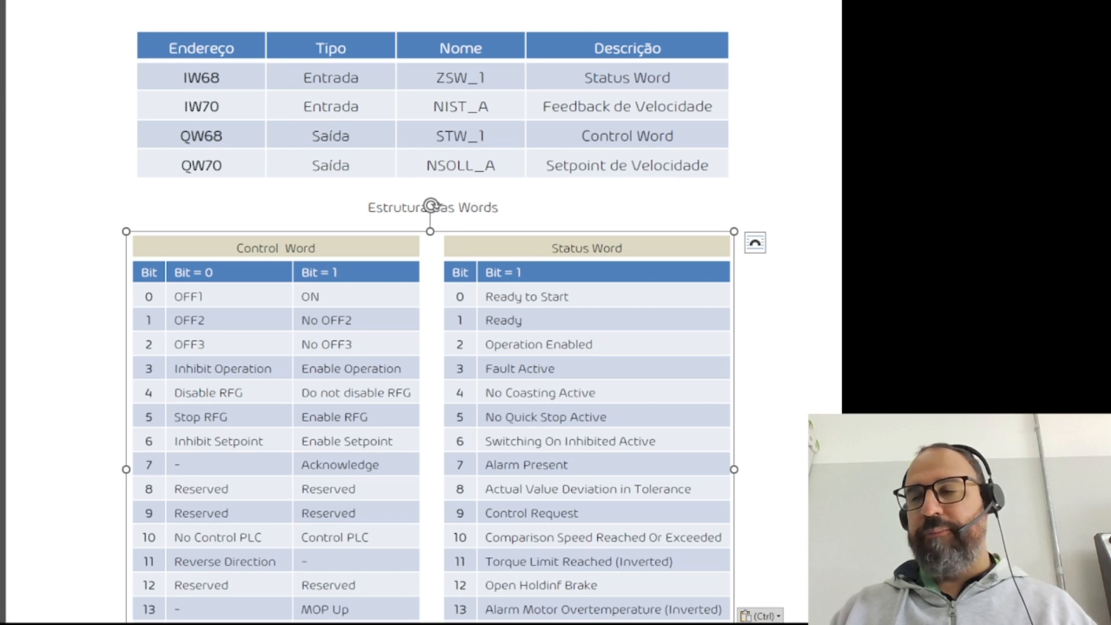
scroll(430, 312, down, 3)
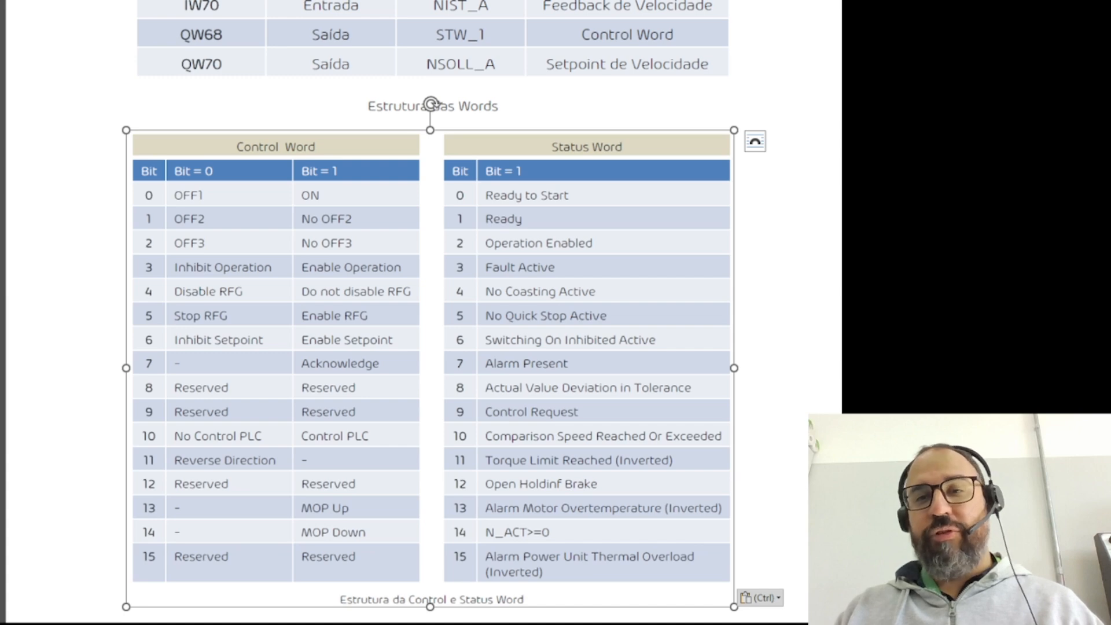
scroll(428, 313, up, 3)
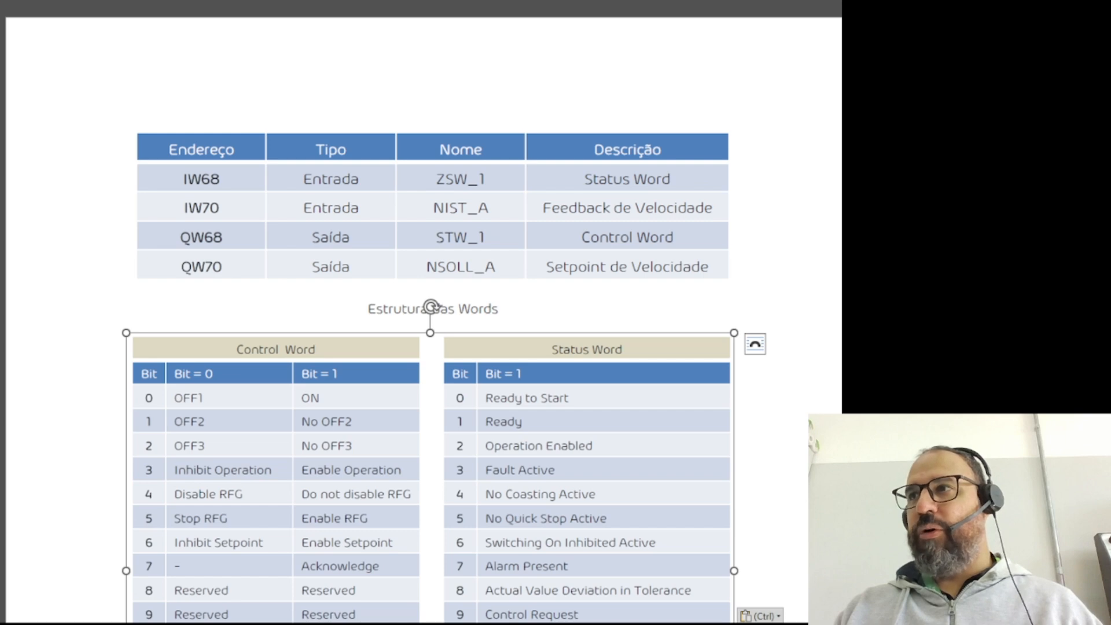
scroll(428, 313, down, 3)
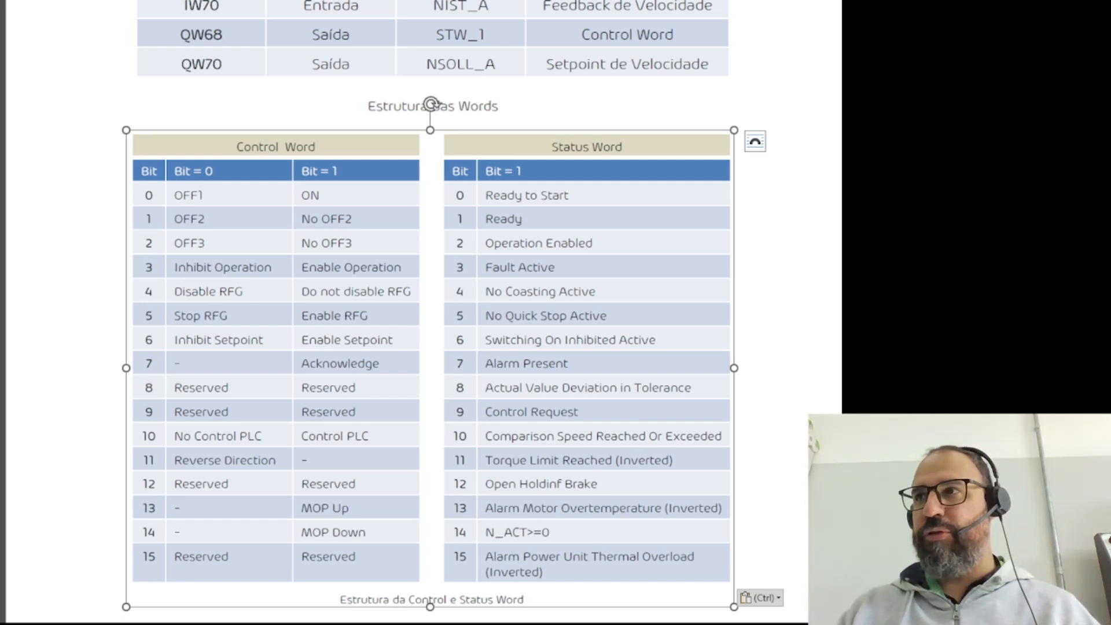
scroll(428, 312, up, 2)
key(ctrl+v)
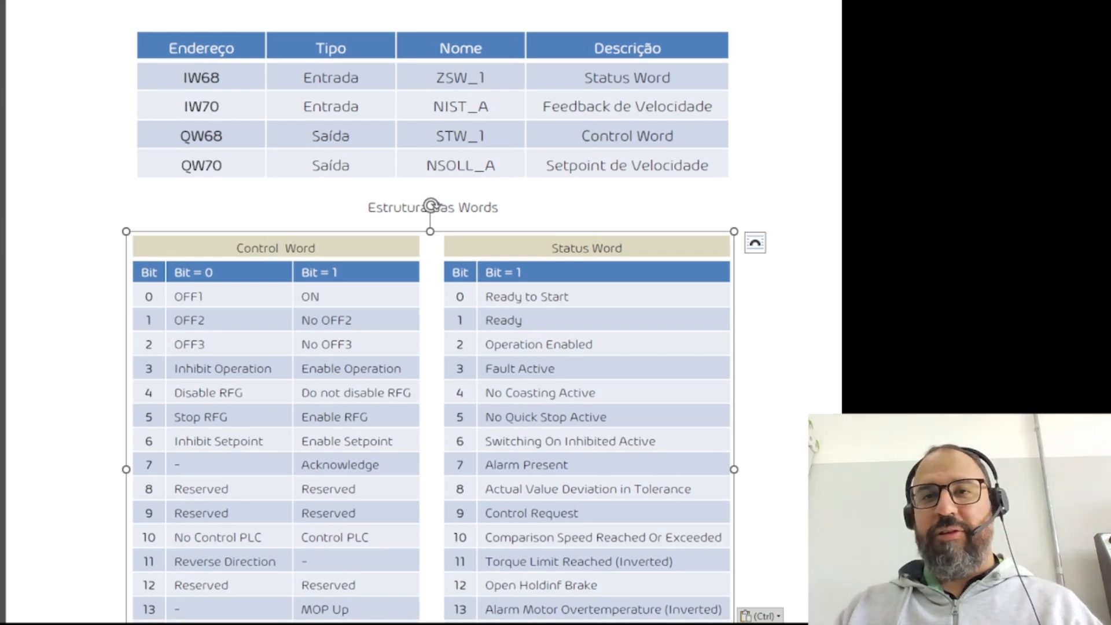
scroll(428, 313, down, 2)
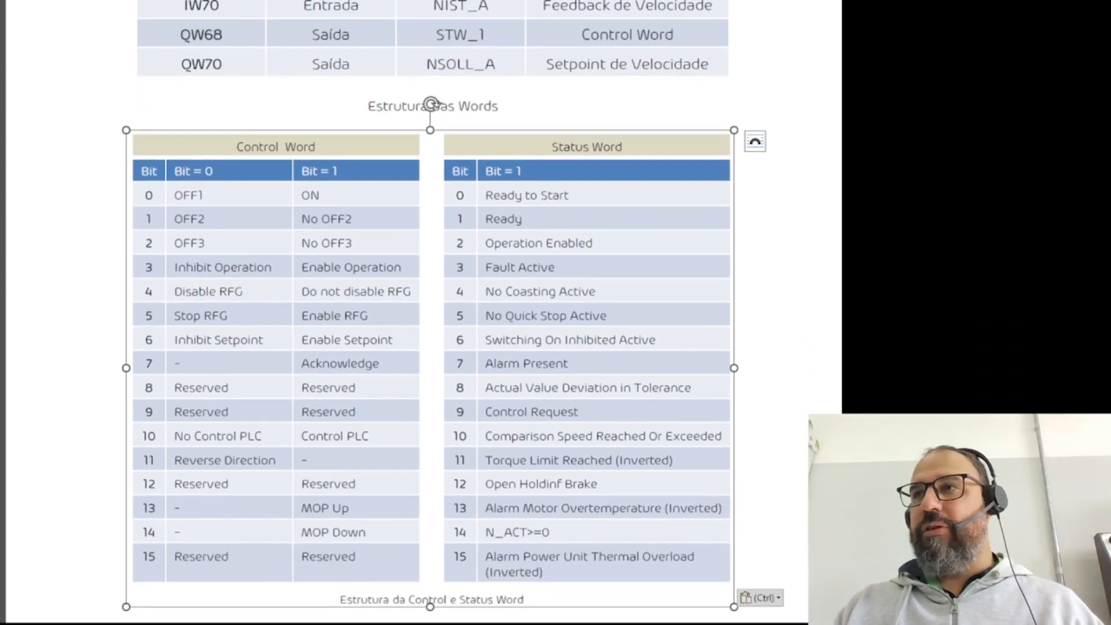
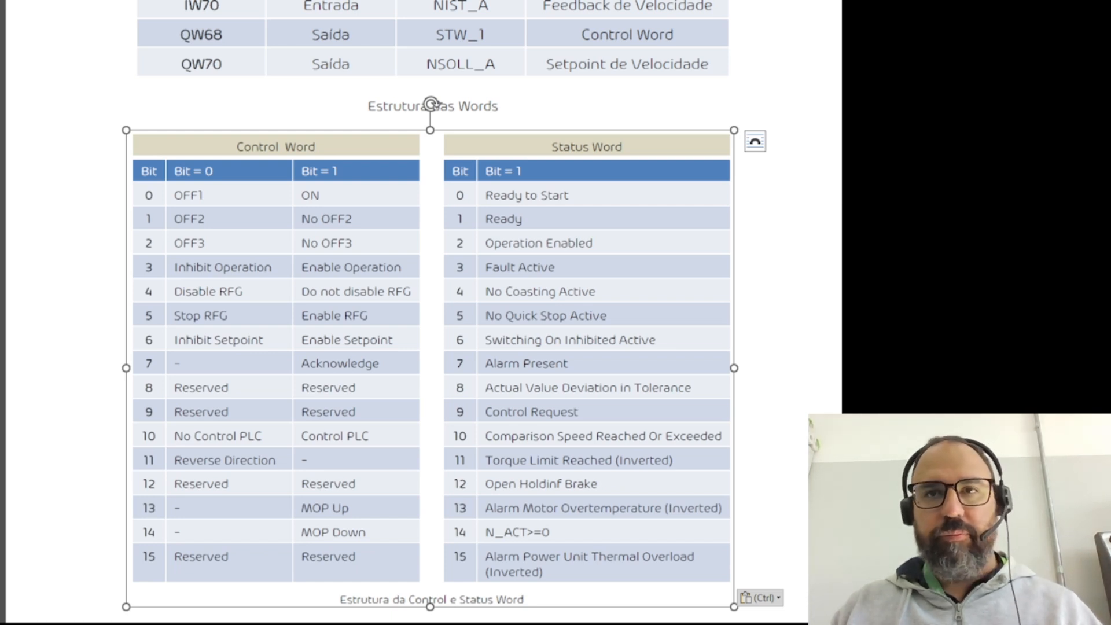
Switch to the Excel sheet Planilha1 and examine the Control Word's "O que Eu quero" row, its decimal conversion and the Status Word table
key(alt+Tab)
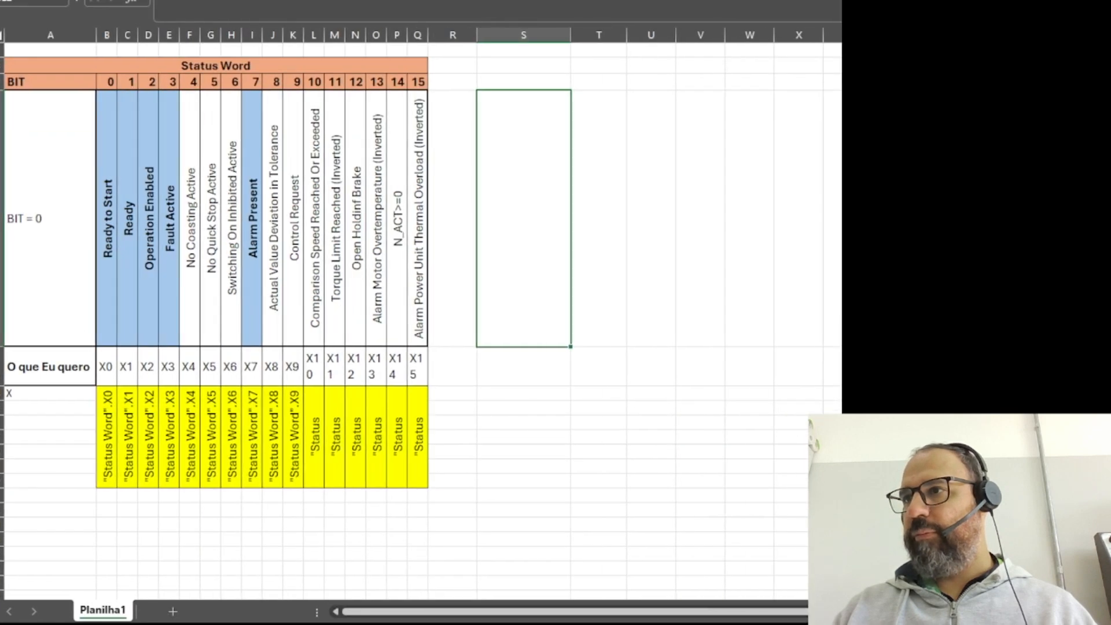
scroll(405, 318, up, 3)
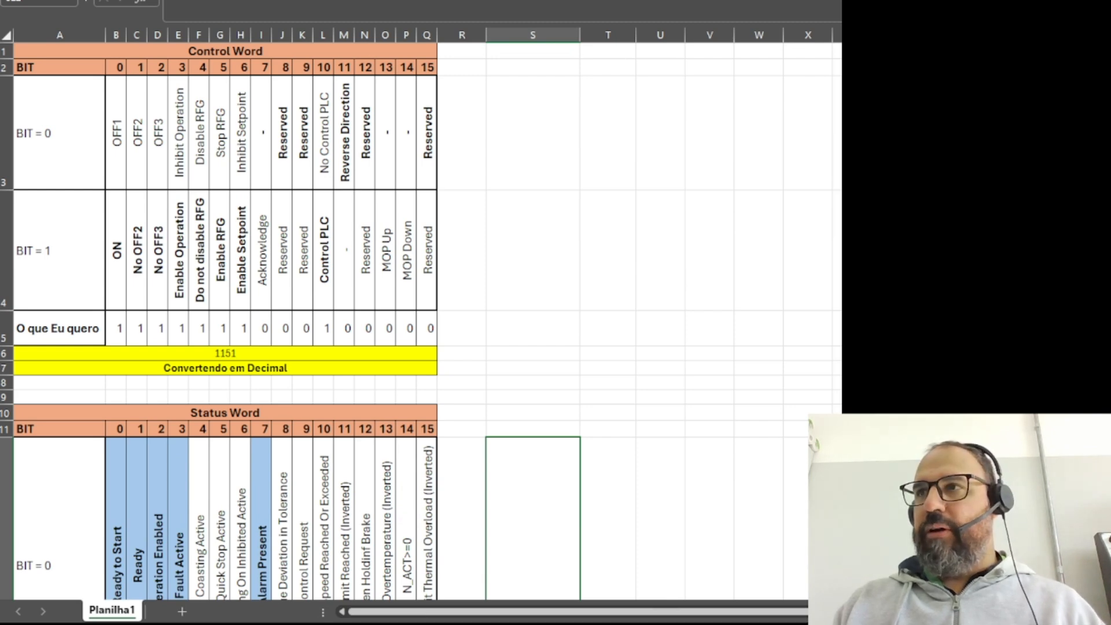
drag(116, 328, 408, 328)
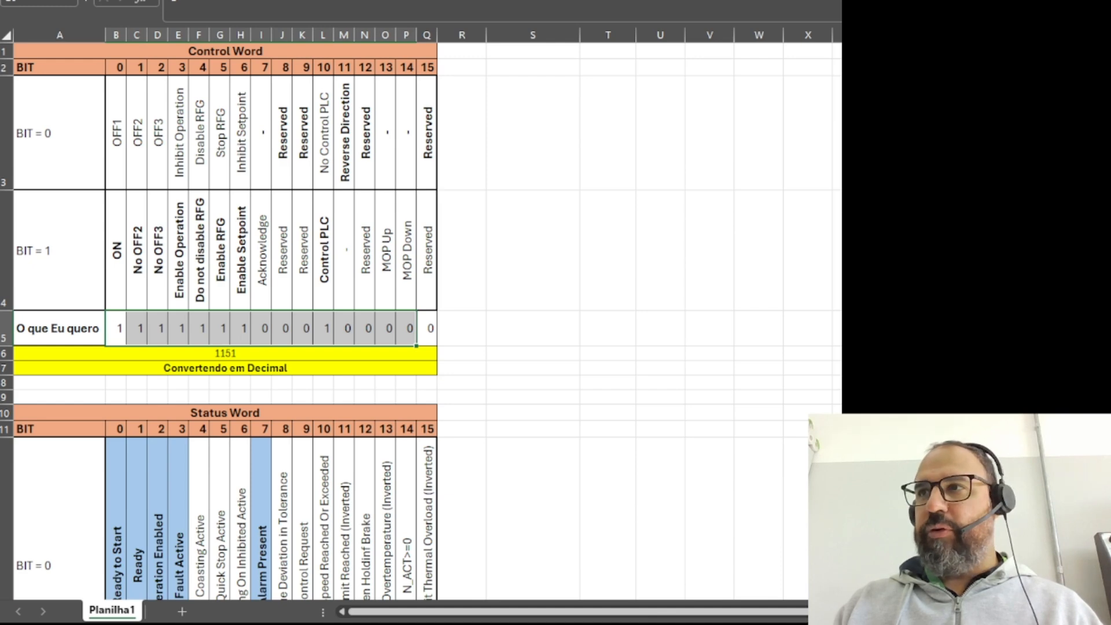
click(116, 328)
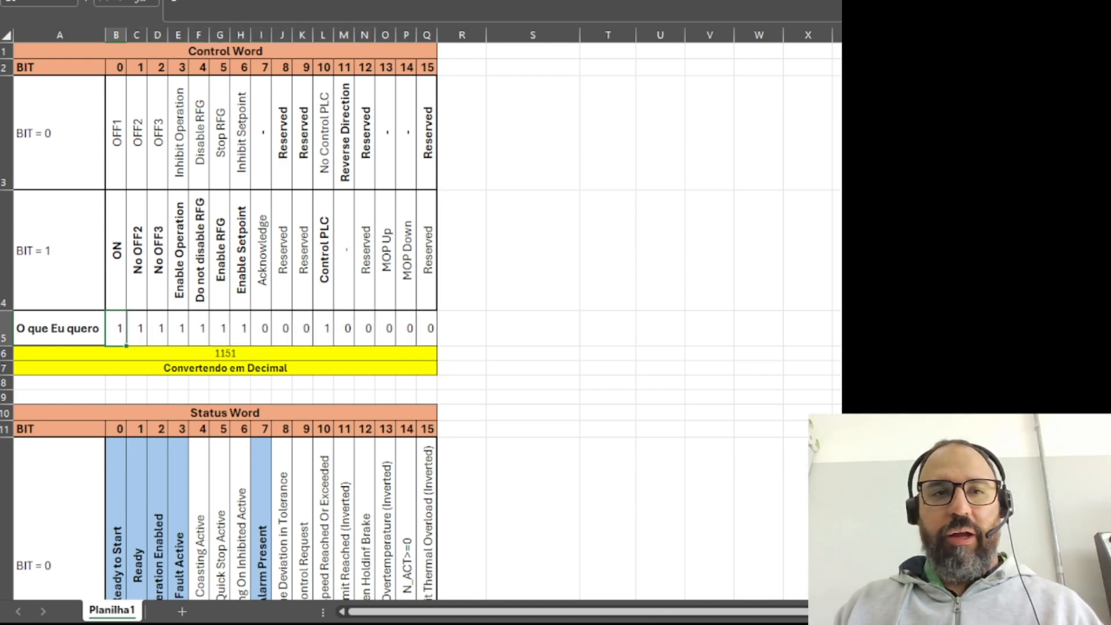
click(225, 353)
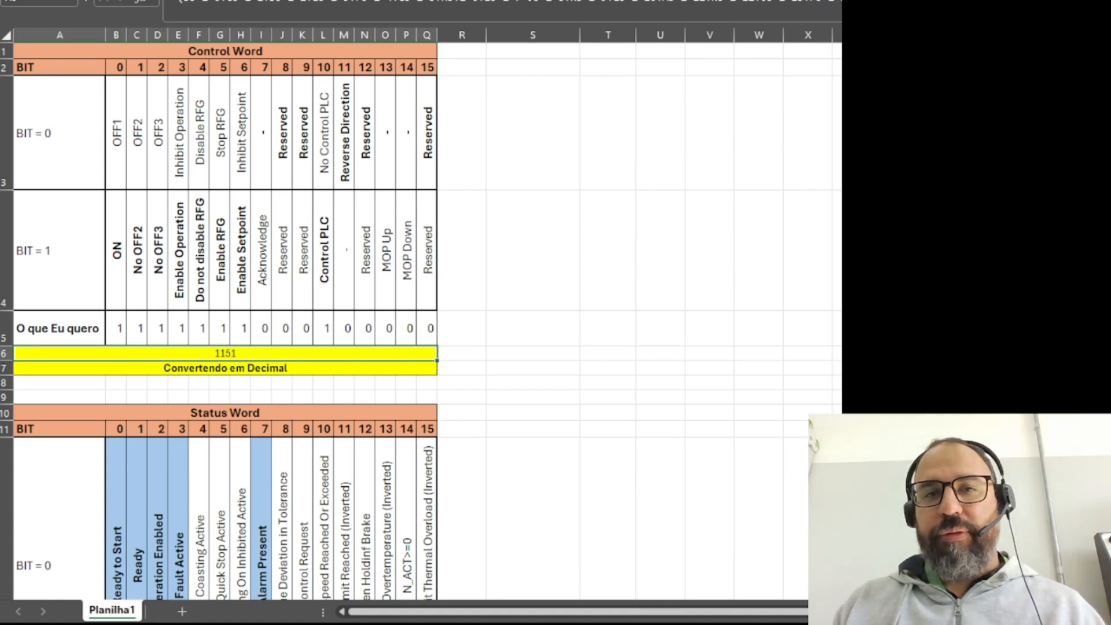
scroll(226, 318, down, 5)
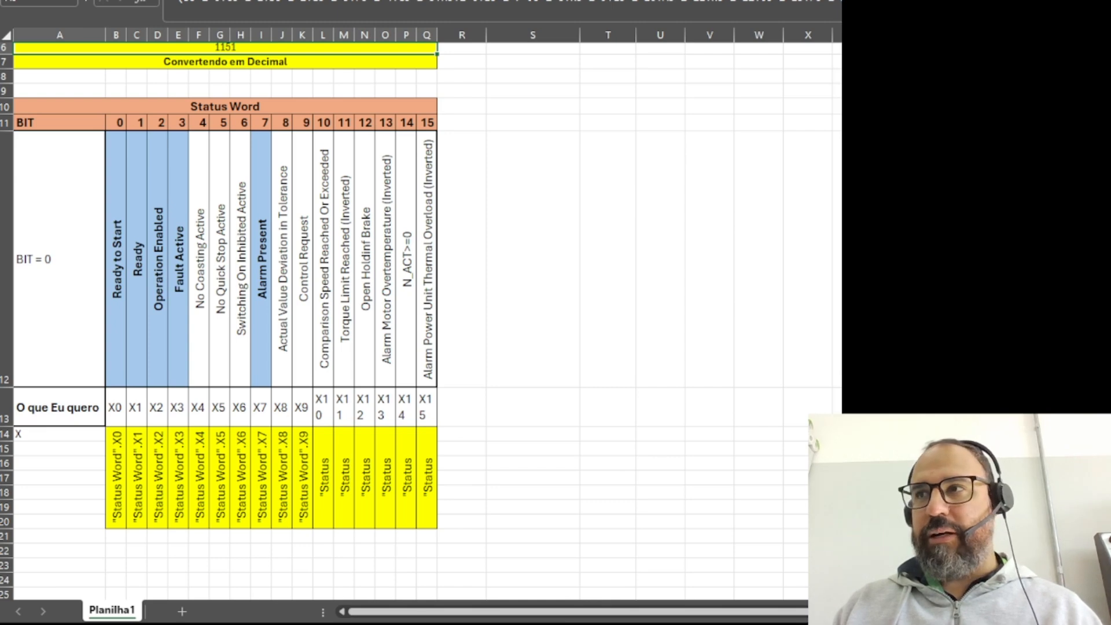
scroll(225, 318, up, 5)
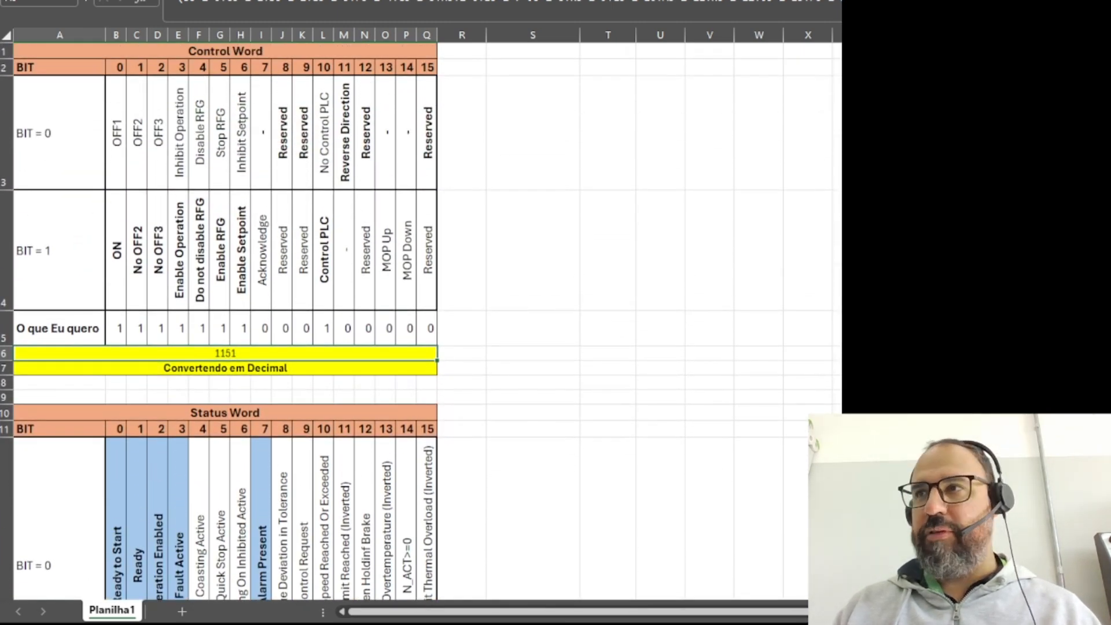
Review Control Word bits 0 to 3 in the "O que Eu quero" row against their BIT = 1 meanings
click(178, 329)
click(116, 329)
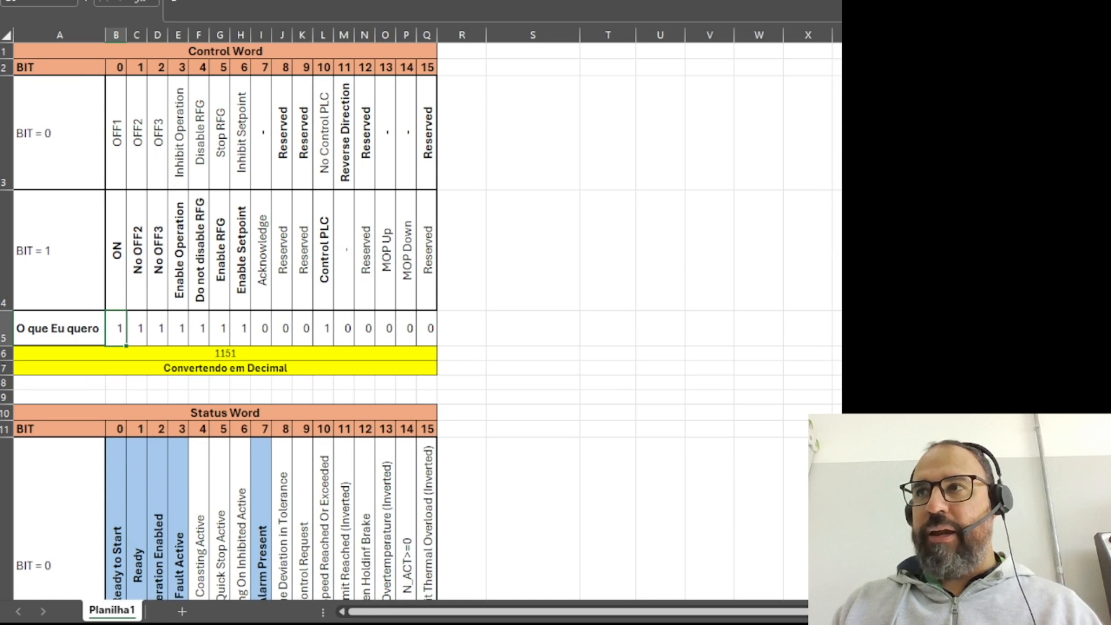
drag(117, 250, 220, 250)
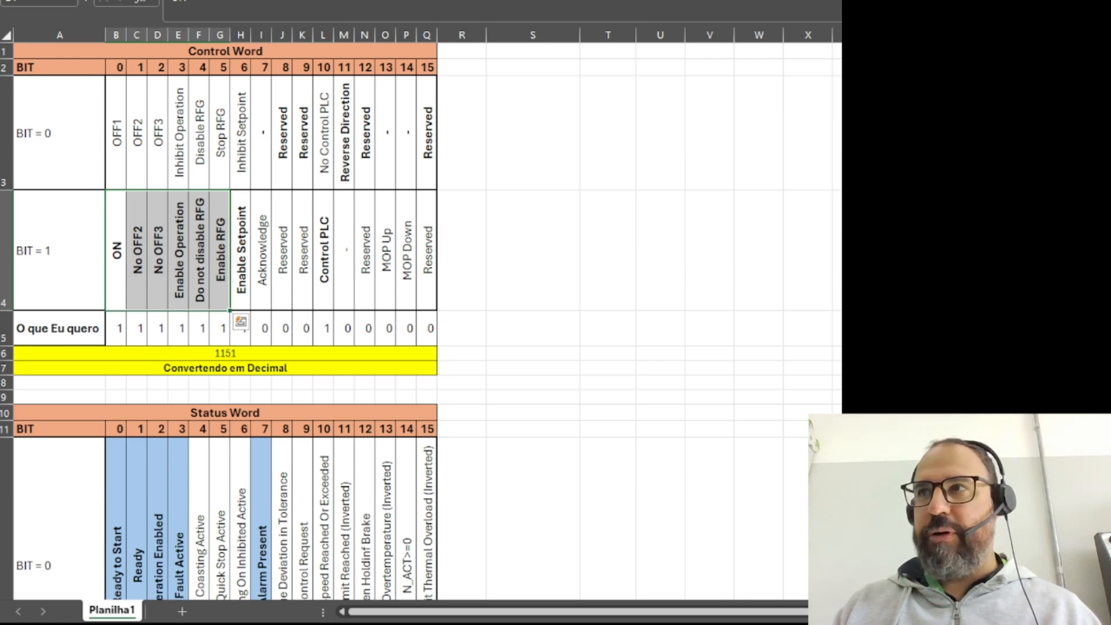
click(178, 250)
click(116, 328)
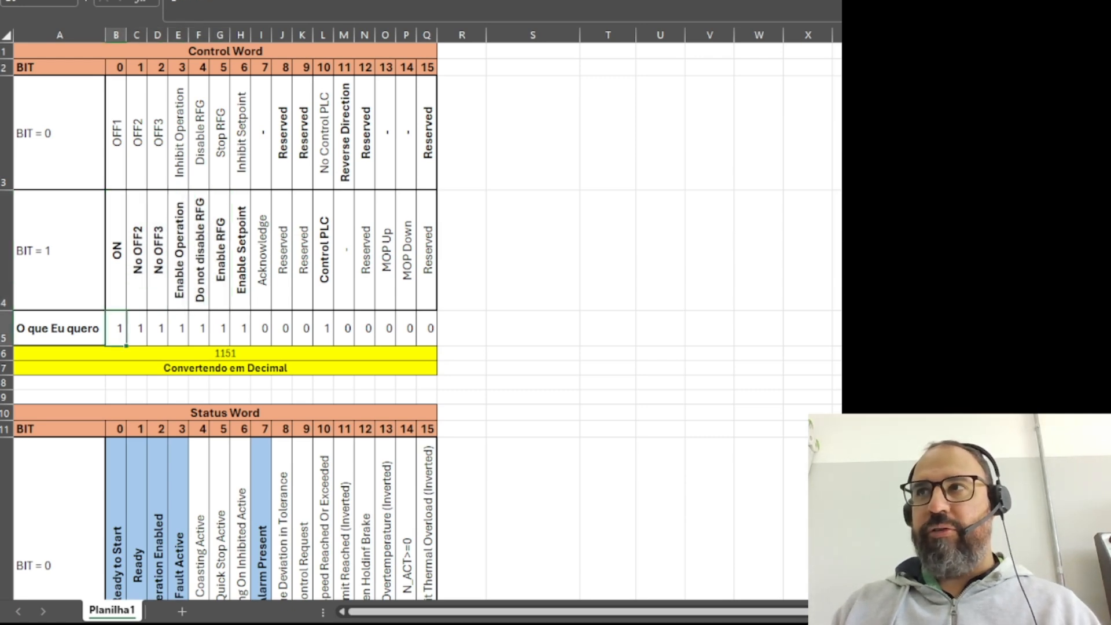
click(136, 329)
click(157, 329)
click(136, 329)
click(157, 328)
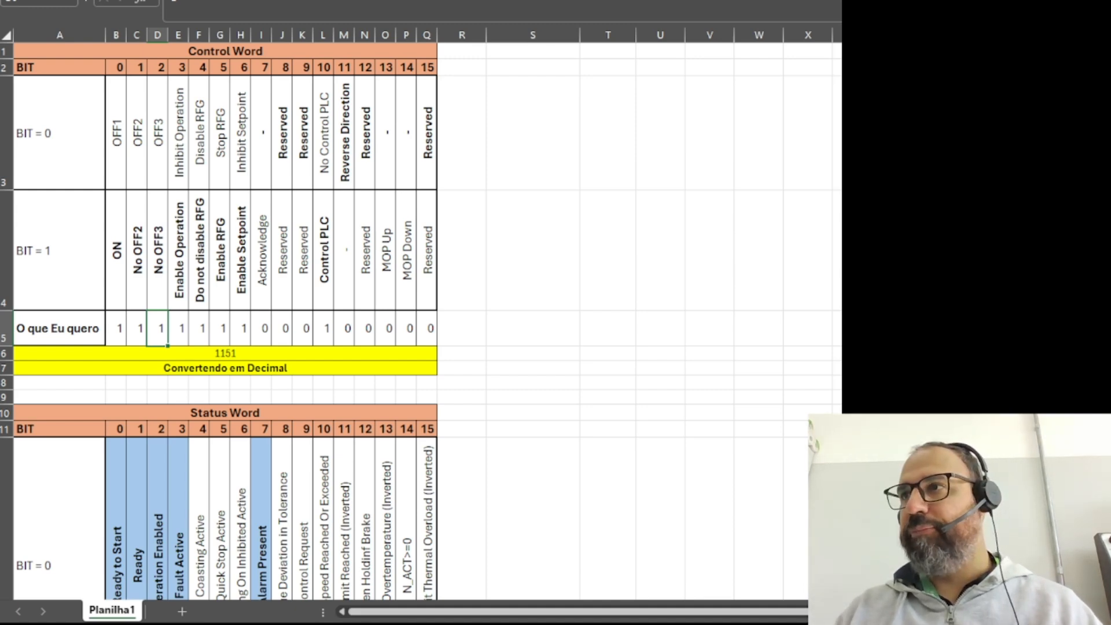
click(178, 328)
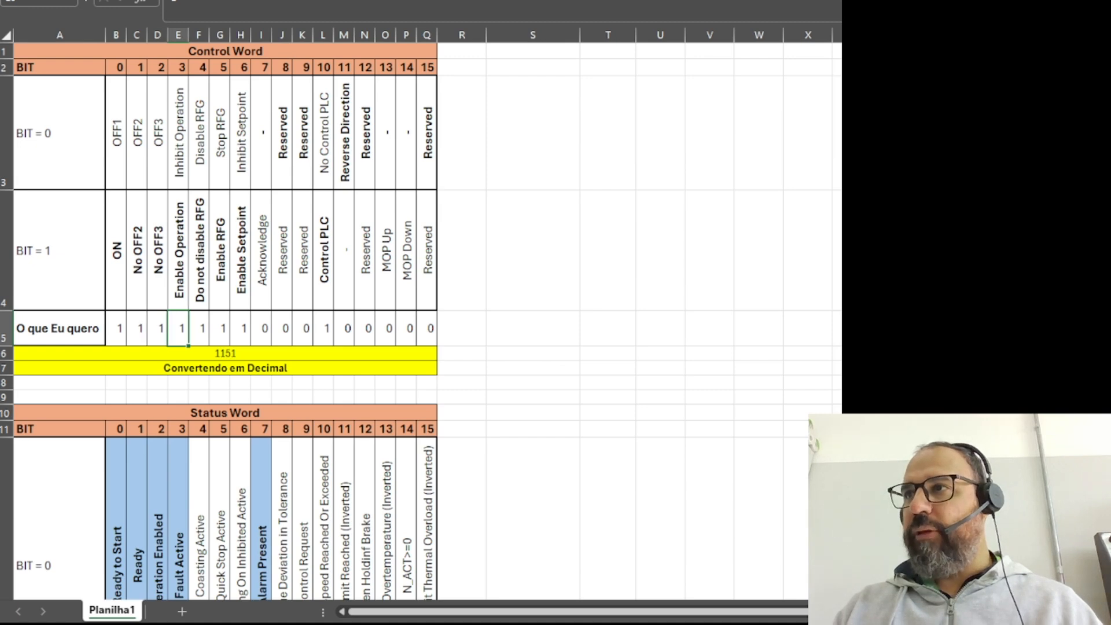
click(157, 328)
click(178, 328)
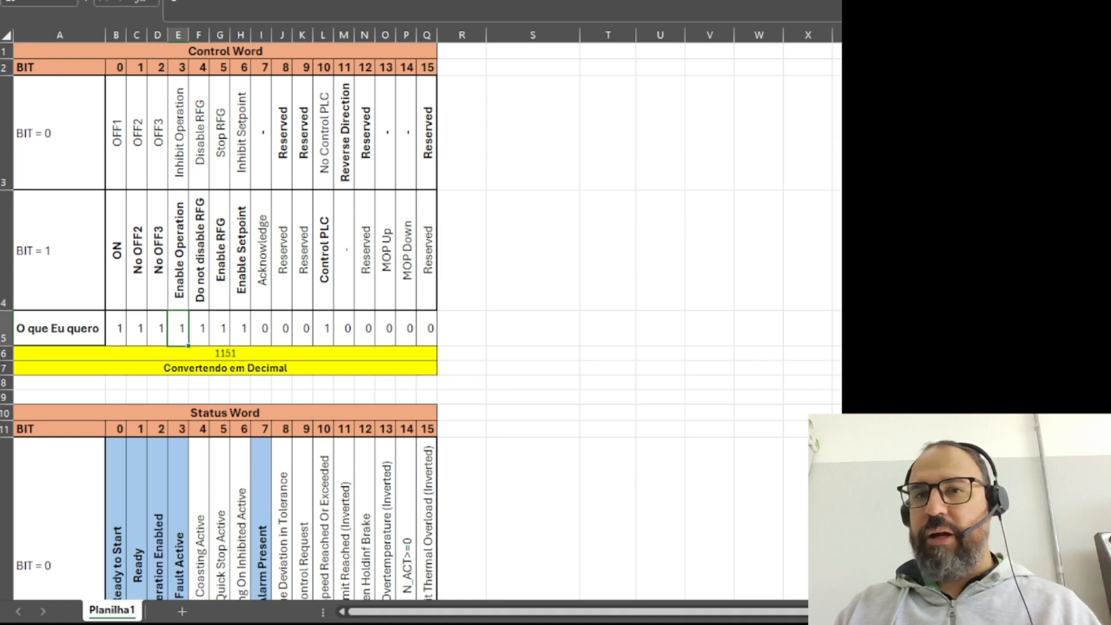
Review the desired values of Control Word bits 4 to 6 against their ramp-function generator and setpoint enable meanings
click(199, 328)
click(199, 250)
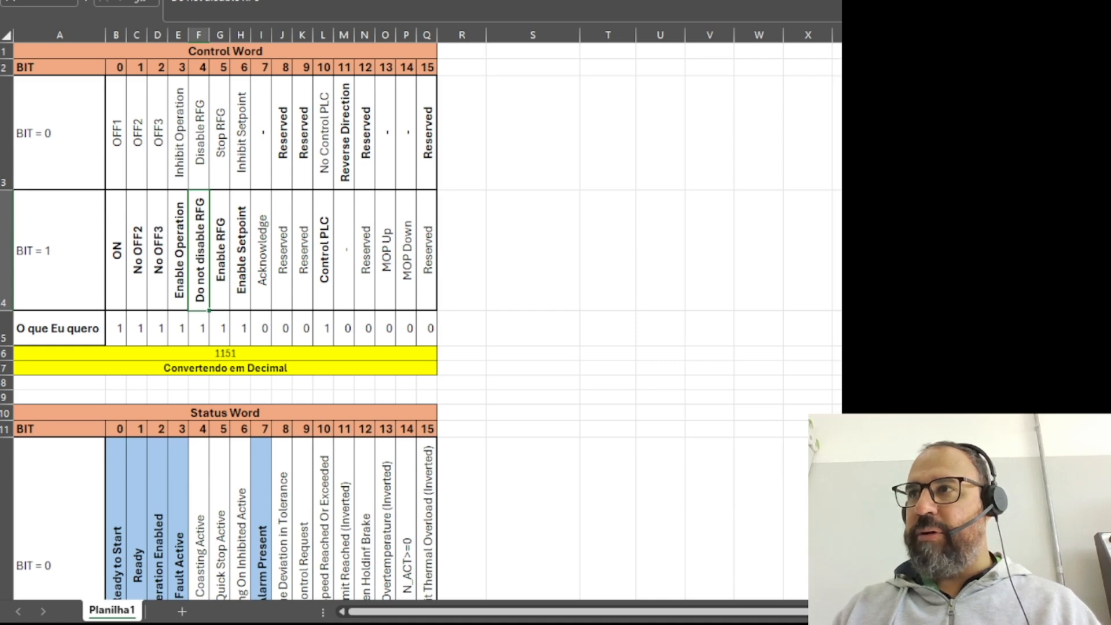
click(199, 328)
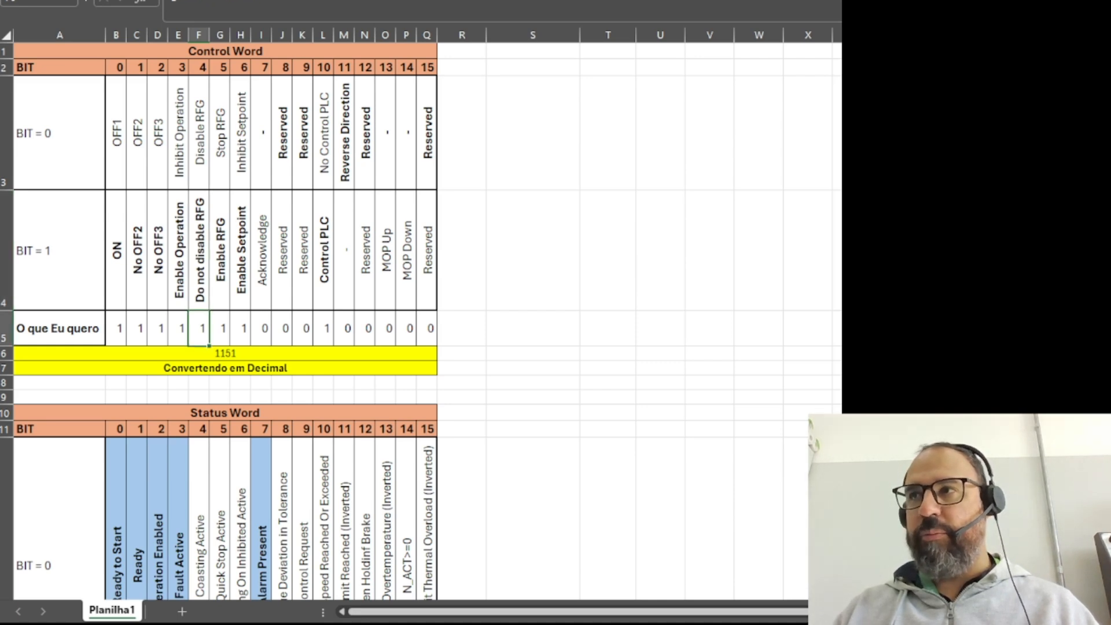
click(220, 328)
click(220, 250)
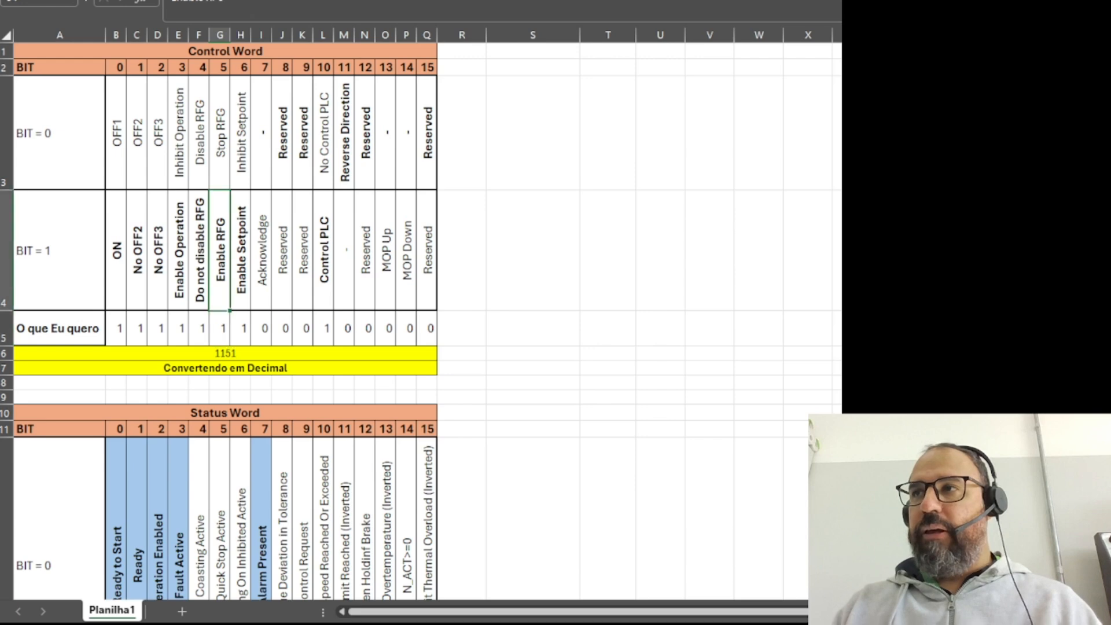
click(220, 328)
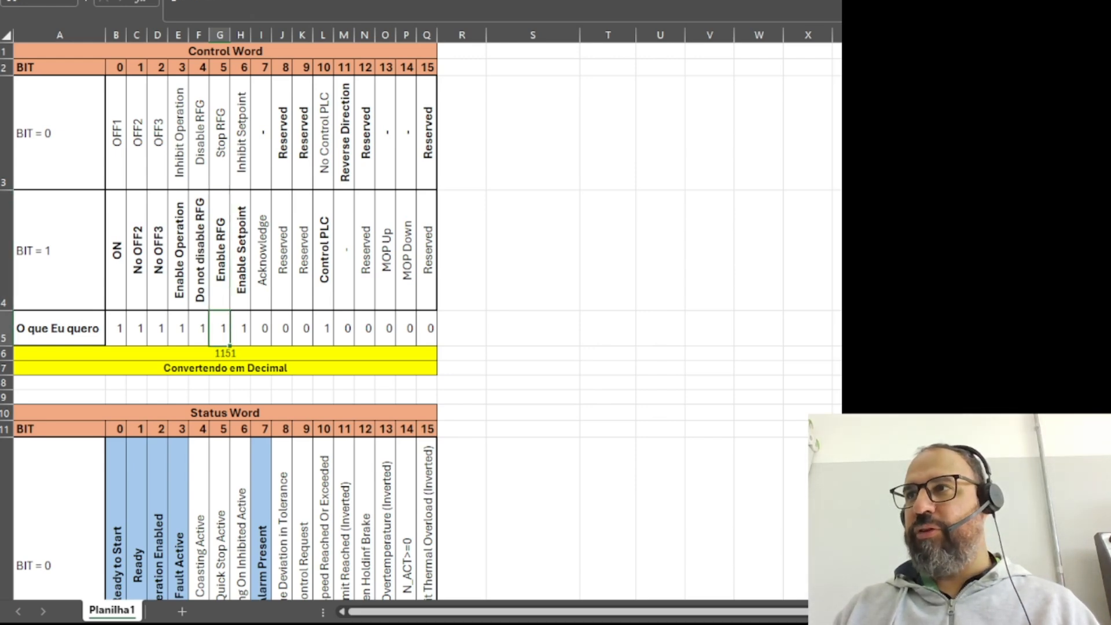
click(240, 328)
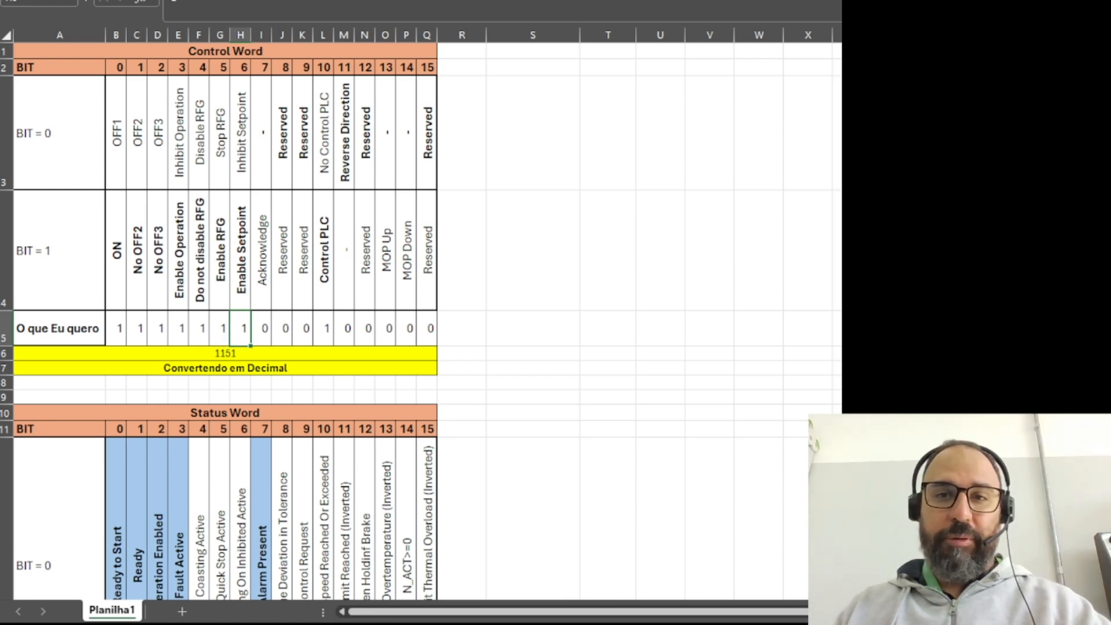
click(240, 250)
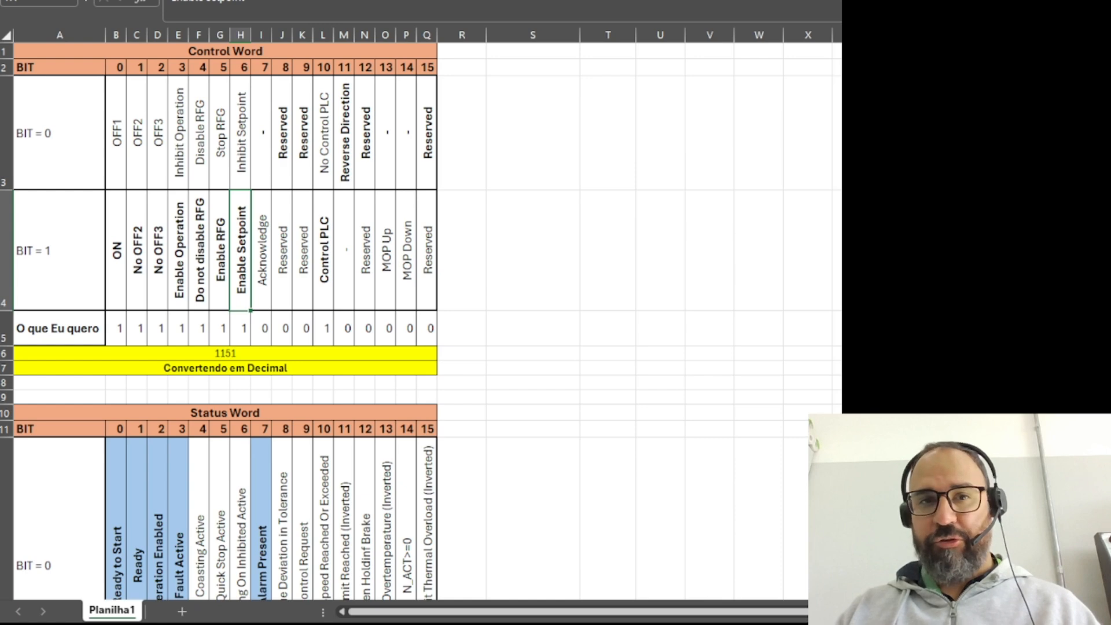
click(241, 328)
Review Control Word bits 7 to 10 in the desired-value row, comparing bit 10 with its PLC control meanings
click(261, 328)
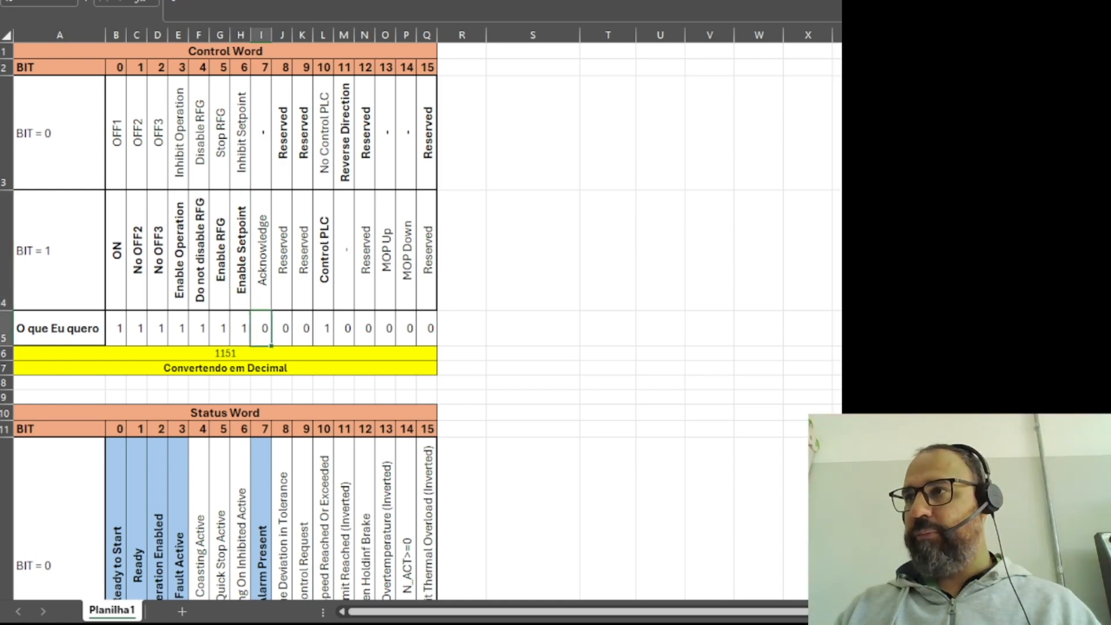
click(281, 328)
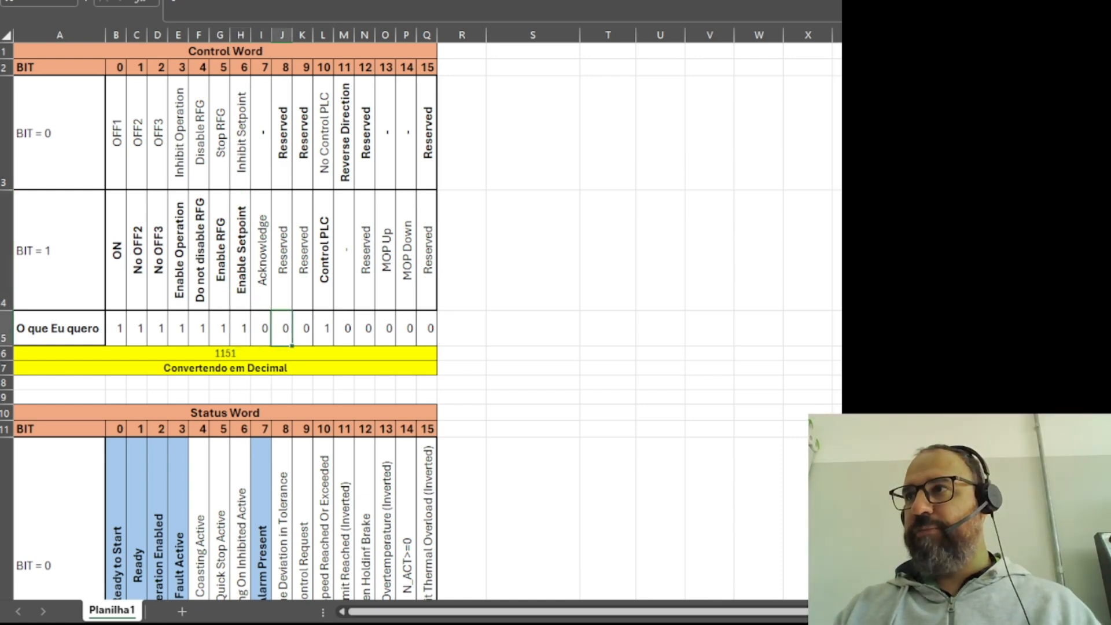
click(302, 328)
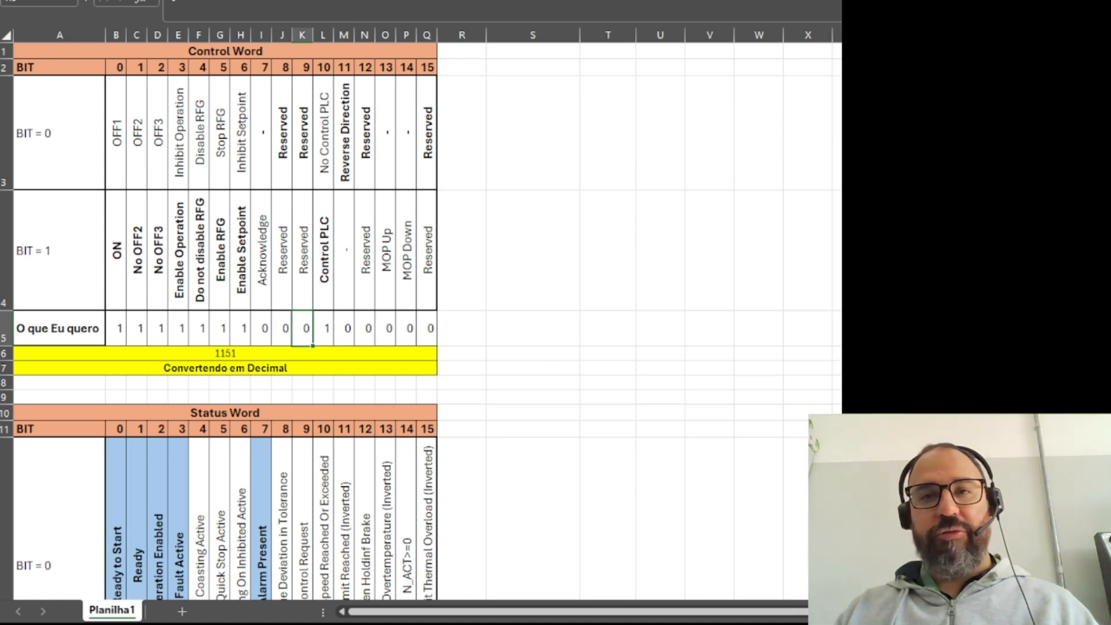
click(322, 328)
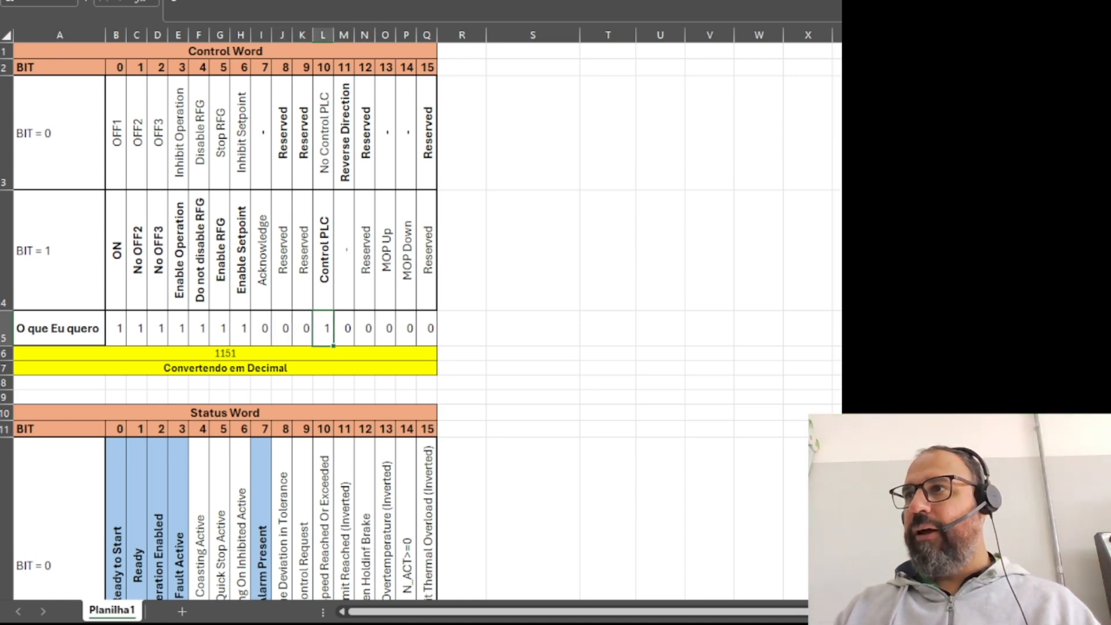
key(Up)
key(Up)
key(Down)
key(Down)
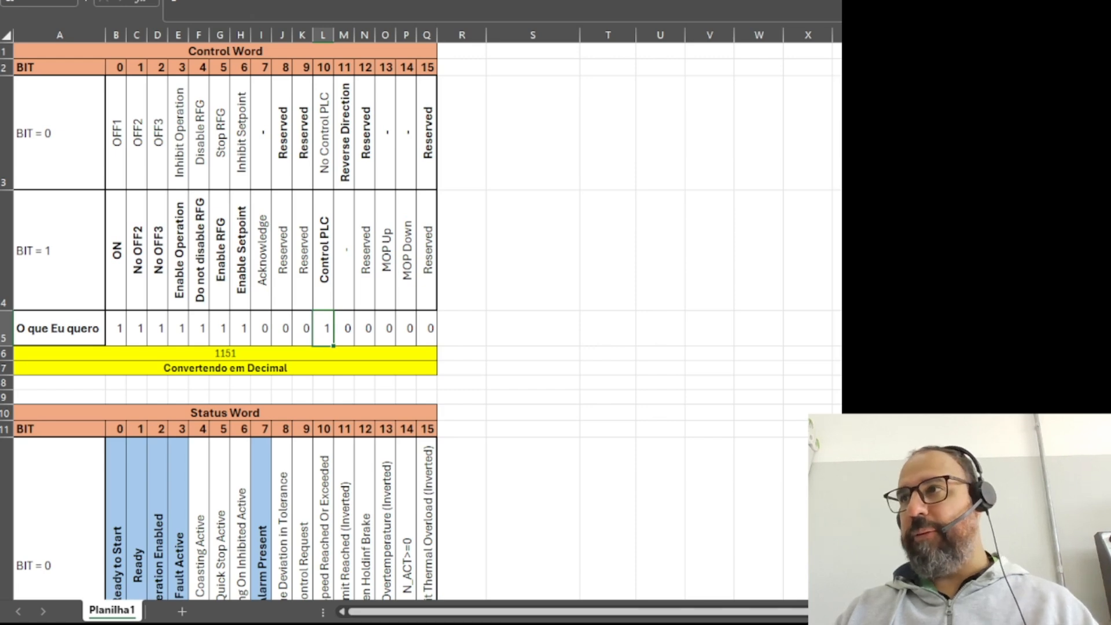
Review the desired values of Control Word bits 11 to 15, covering reverse direction, MOP Up, MOP Down and the reserved bits
key(Right)
key(Right)
key(Right)
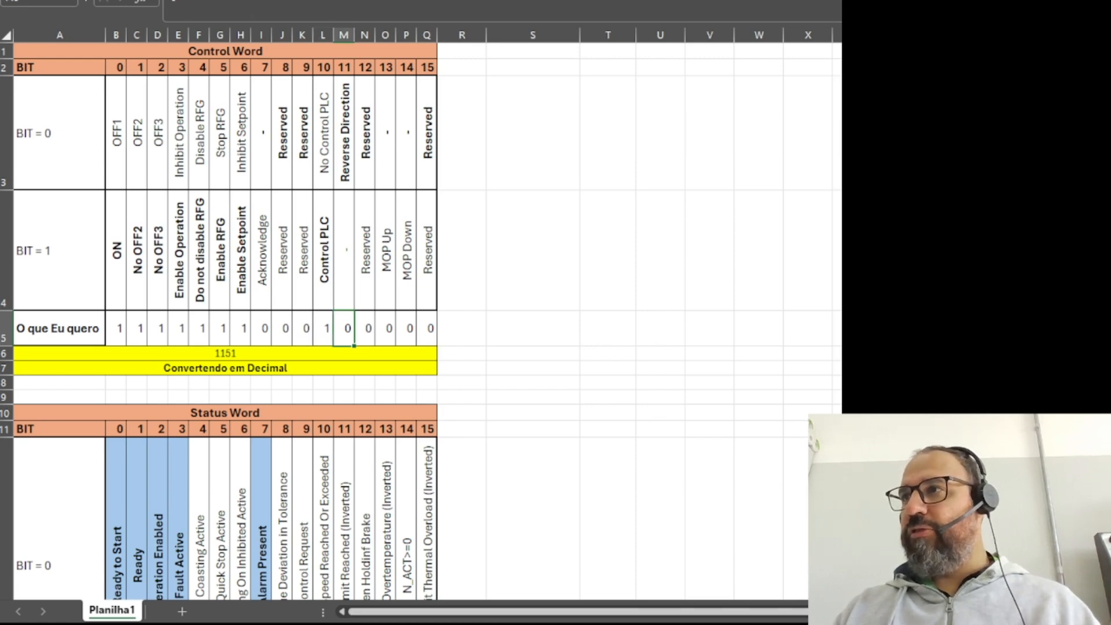
key(Right)
key(Right)
key(Left)
key(Left)
key(Left)
key(Right)
key(Right)
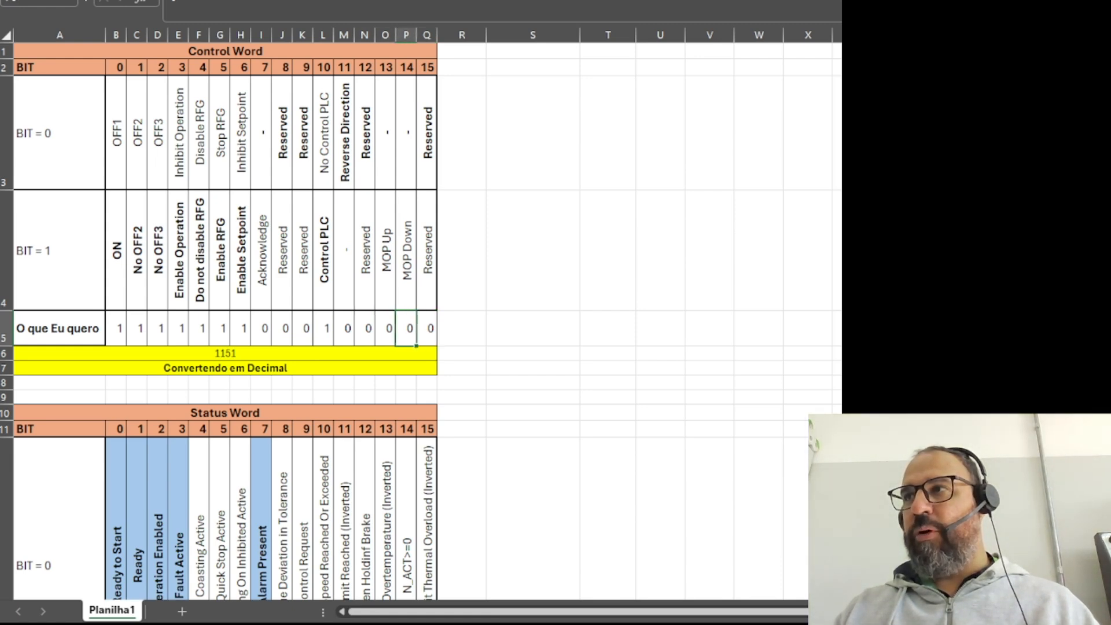
key(Left)
key(Left)
key(Left)
key(Right)
key(Right)
key(Right)
key(Left)
key(Left)
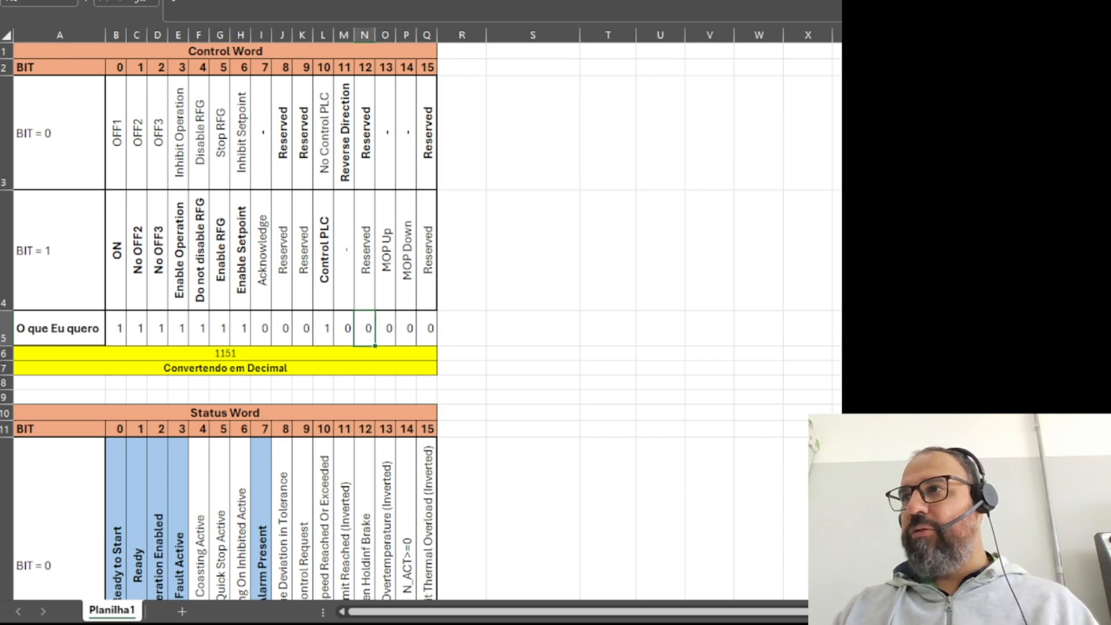
Set the desired value of Control Word bit 0 to 0 in the "O que Eu quero" row
key(Left)
key(Left)
key(Left)
key(Left)
key(Left)
key(Left)
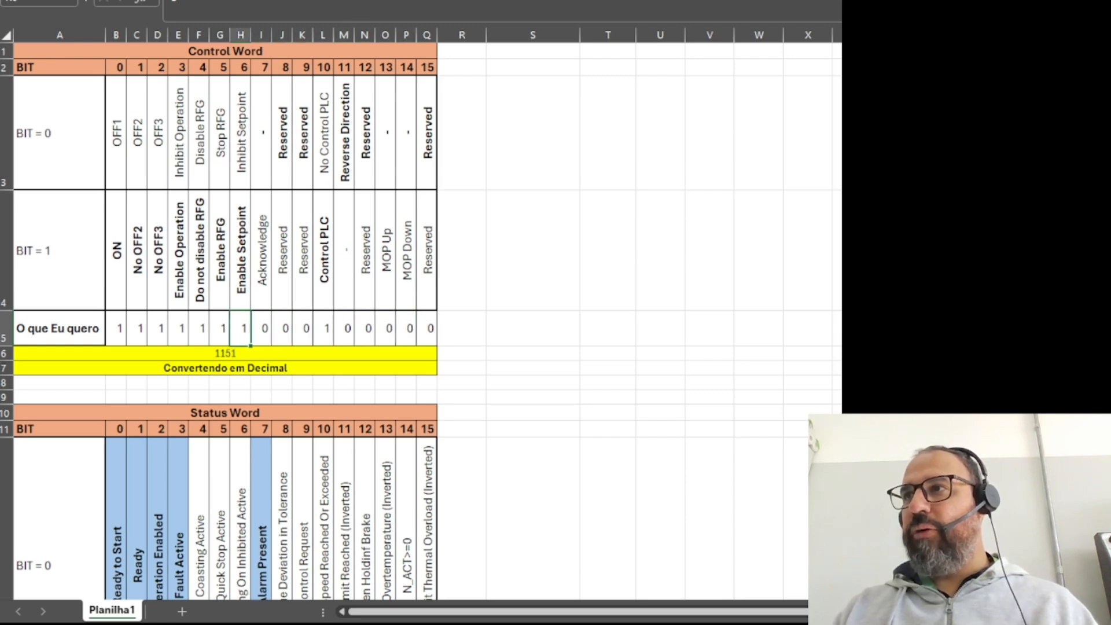
key(Left)
key(Left)
key(Left)
key(Left)
key(Left)
key(Left)
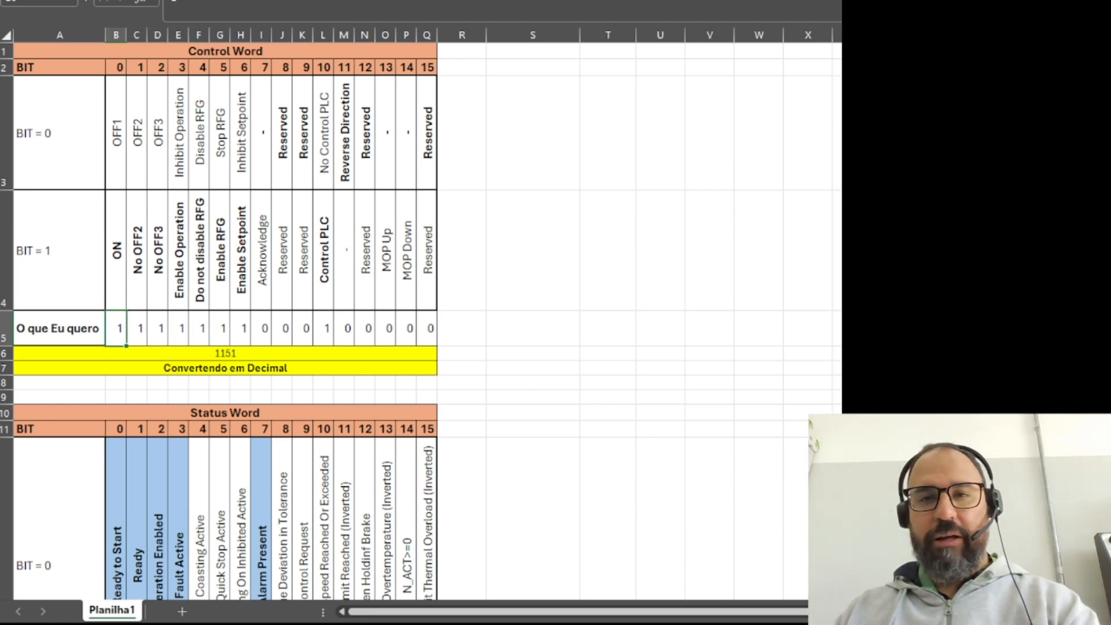
text(0)
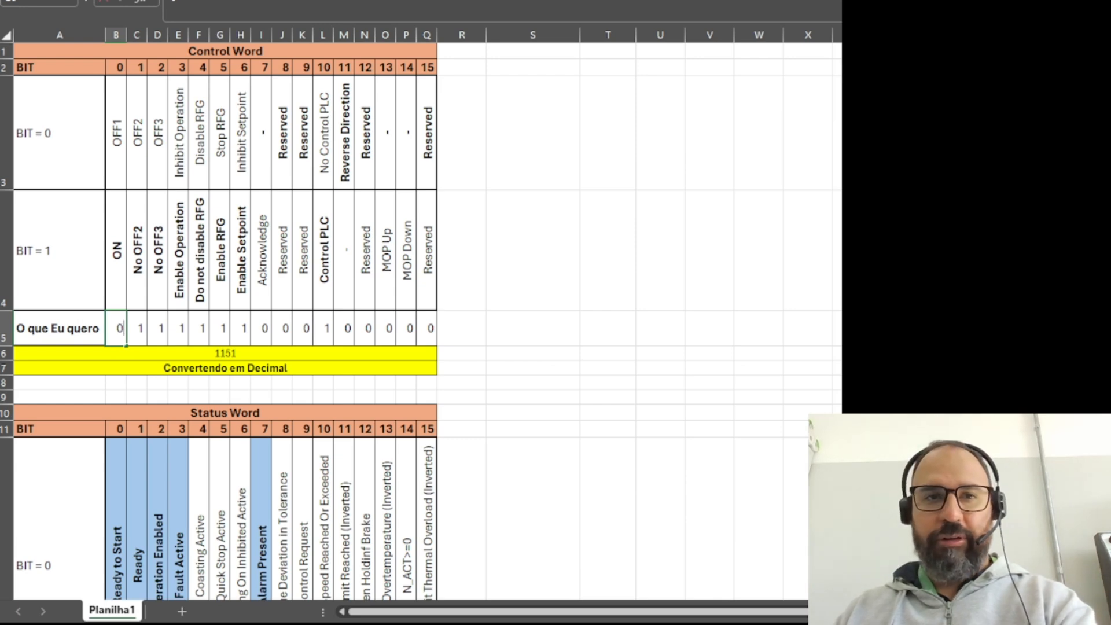
key(Right)
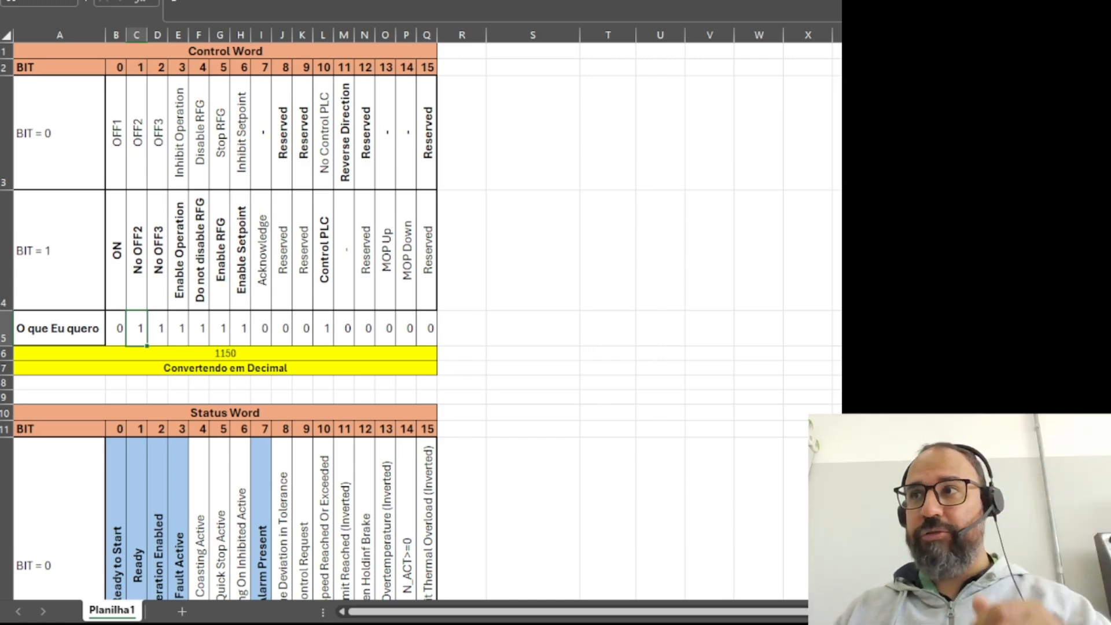
Restore the desired value of Control Word bit 0 to 1 in the "O que Eu quero" row
key(Left)
text(1)
key(Right)
key(Right)
key(Right)
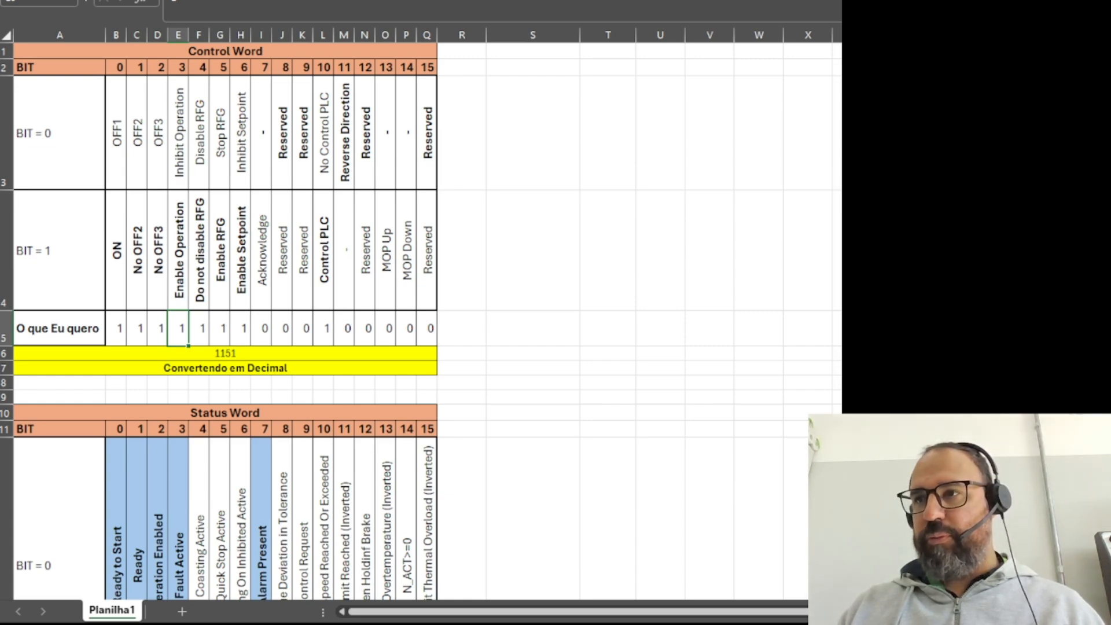
Switch to TIA Portal and open the table showing all PLC tags of PLC_1
key(alt+Tab)
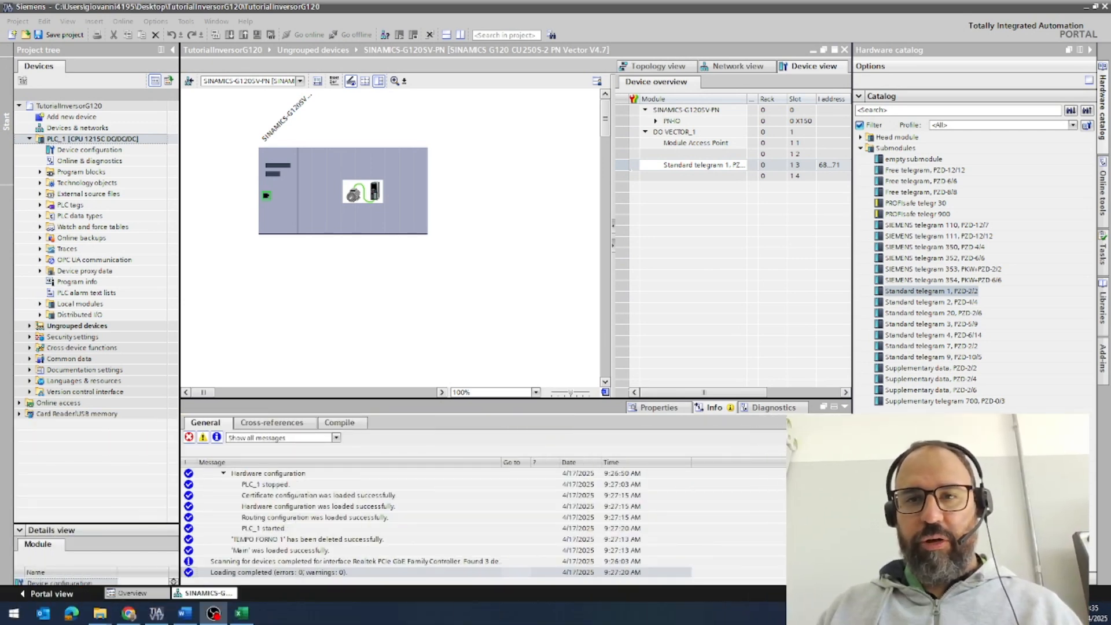
click(40, 205)
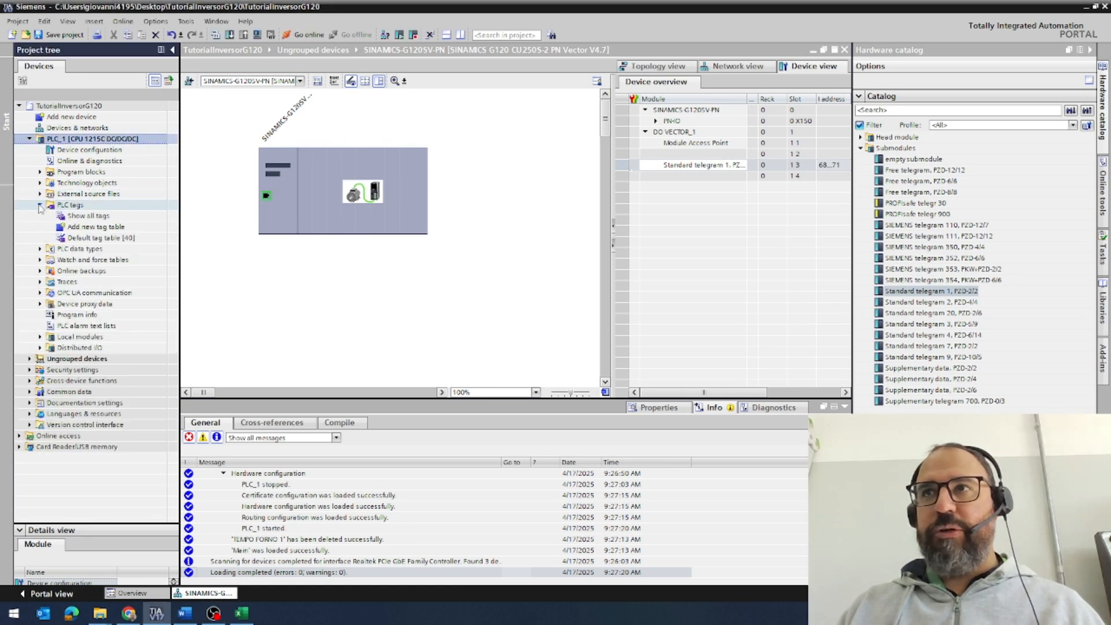
click(92, 217)
double_click(91, 216)
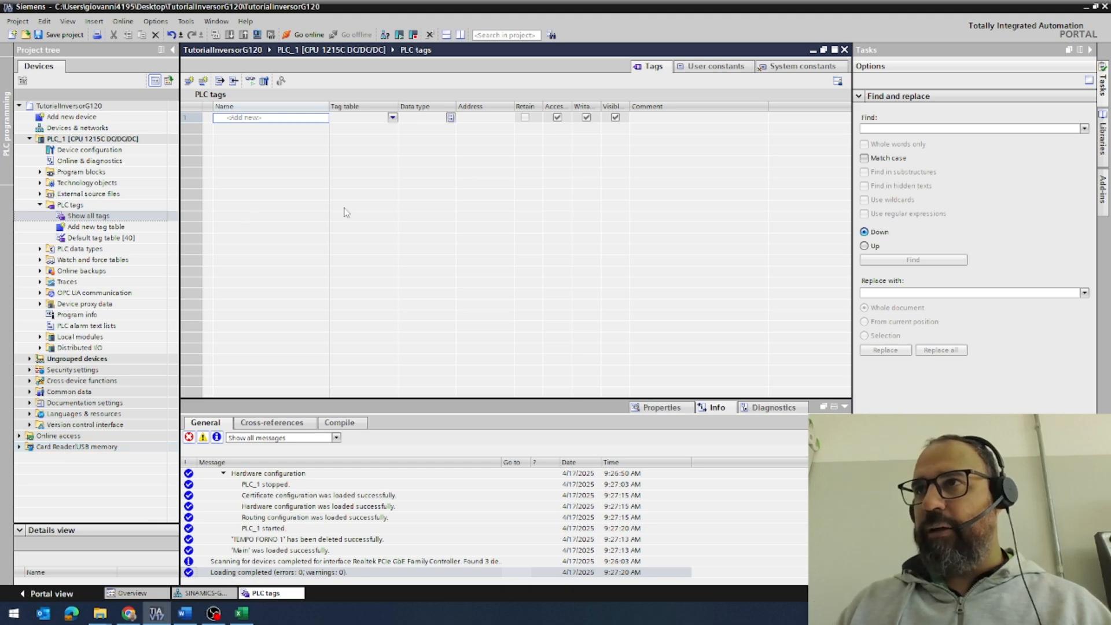
Add a PLC tag named StatusWord with data type Word and address %IW68
click(283, 119)
text(StatusWord)
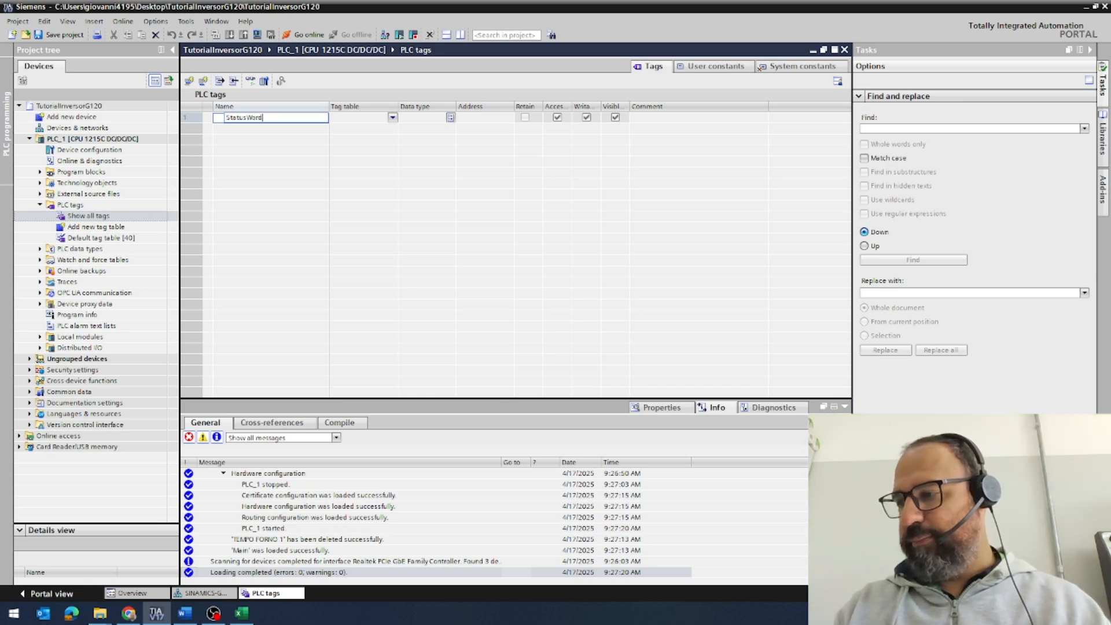
key(Return)
key(Right)
key(Up)
key(Right)
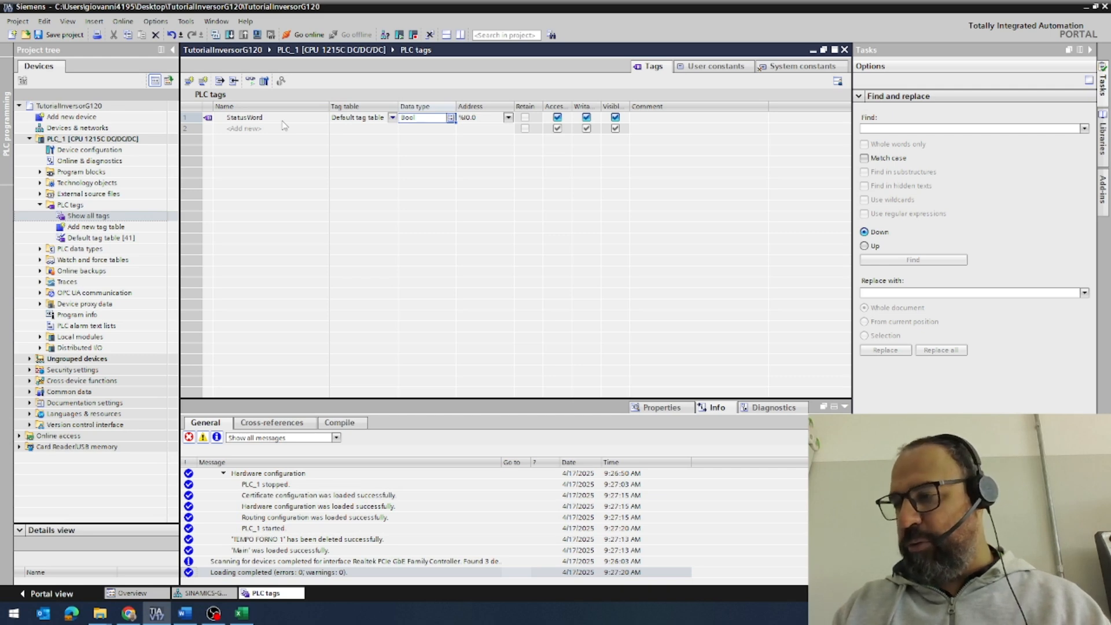
text(Word)
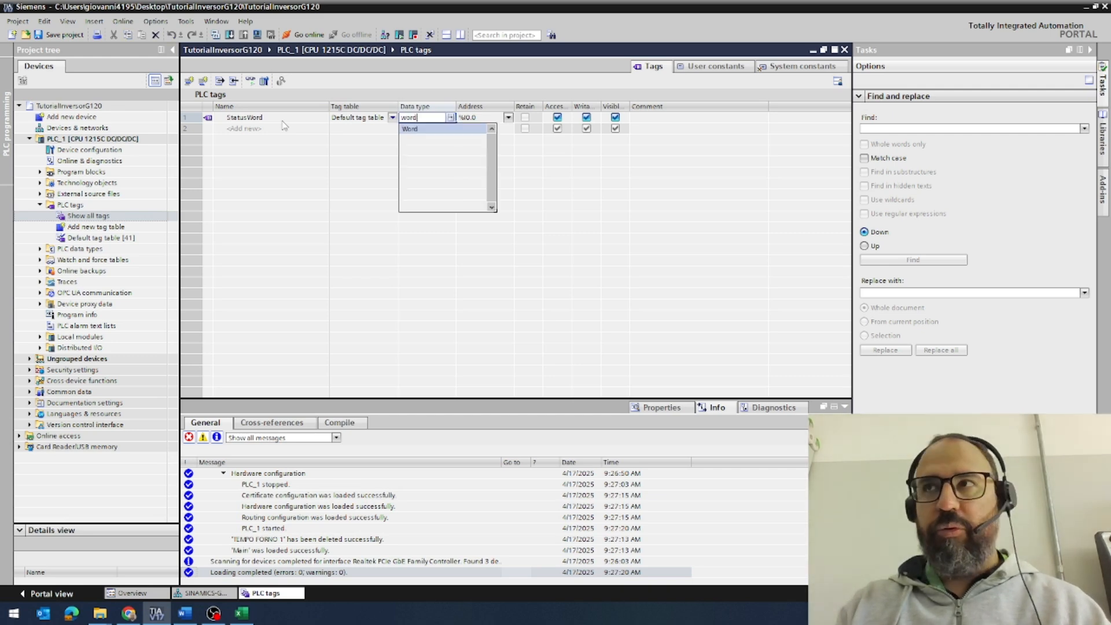
key(Tab)
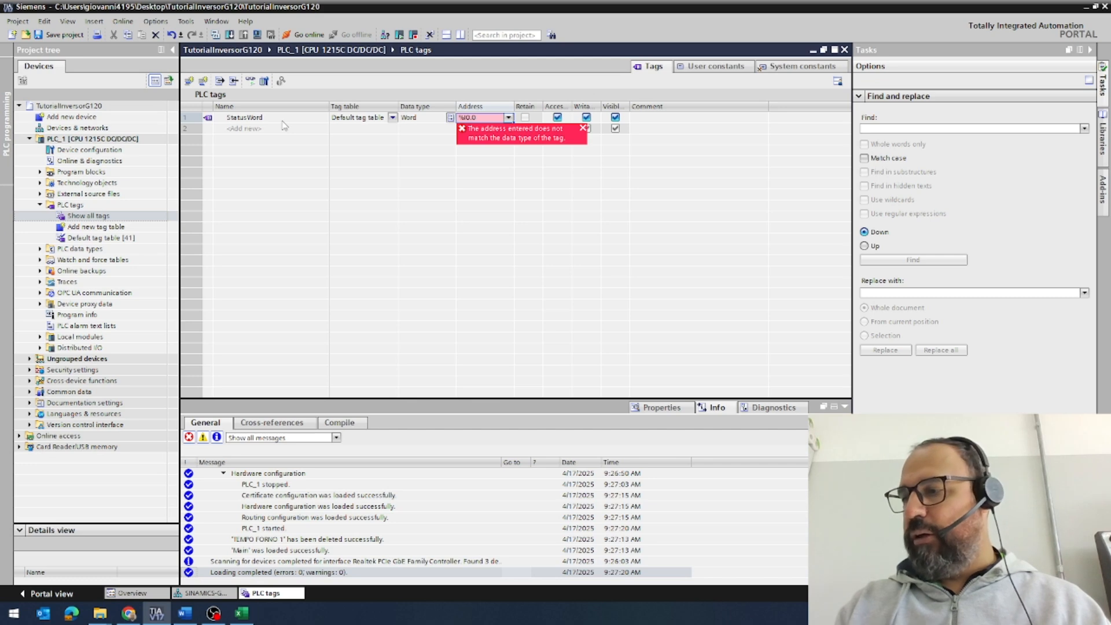
text(iw)
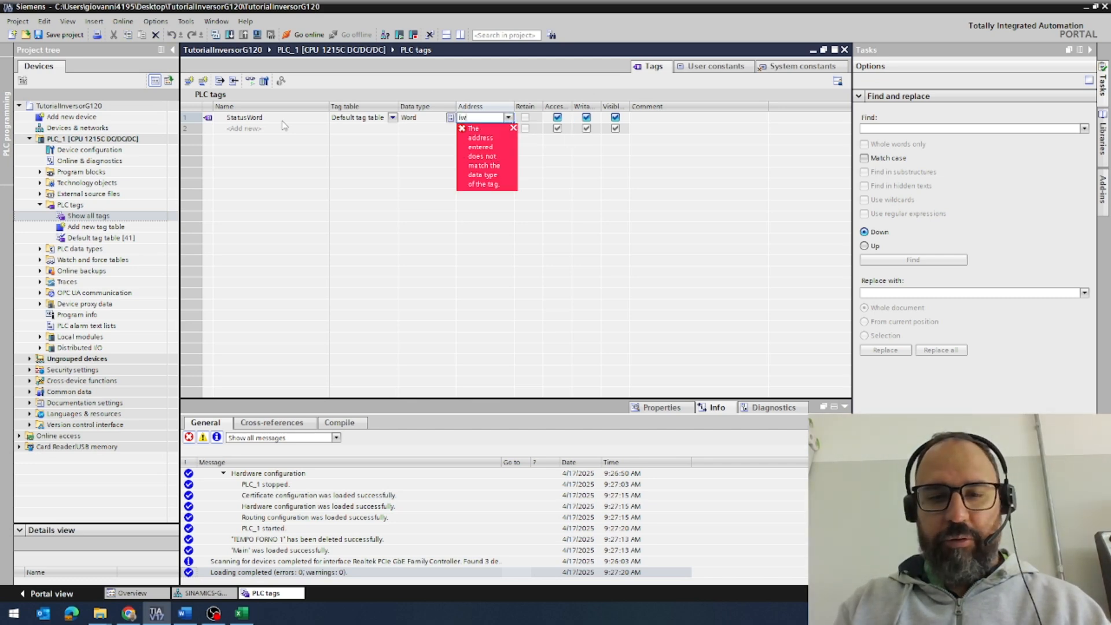
text(68)
key(Return)
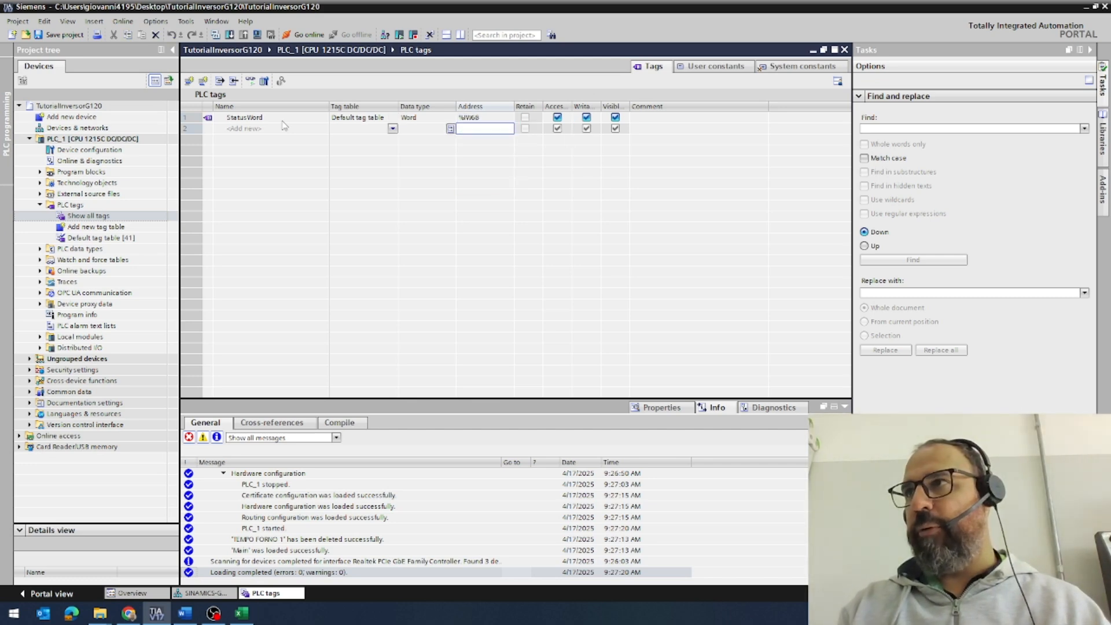
Add a PLC tag named Feedback with data type Int at address %IW70
click(284, 127)
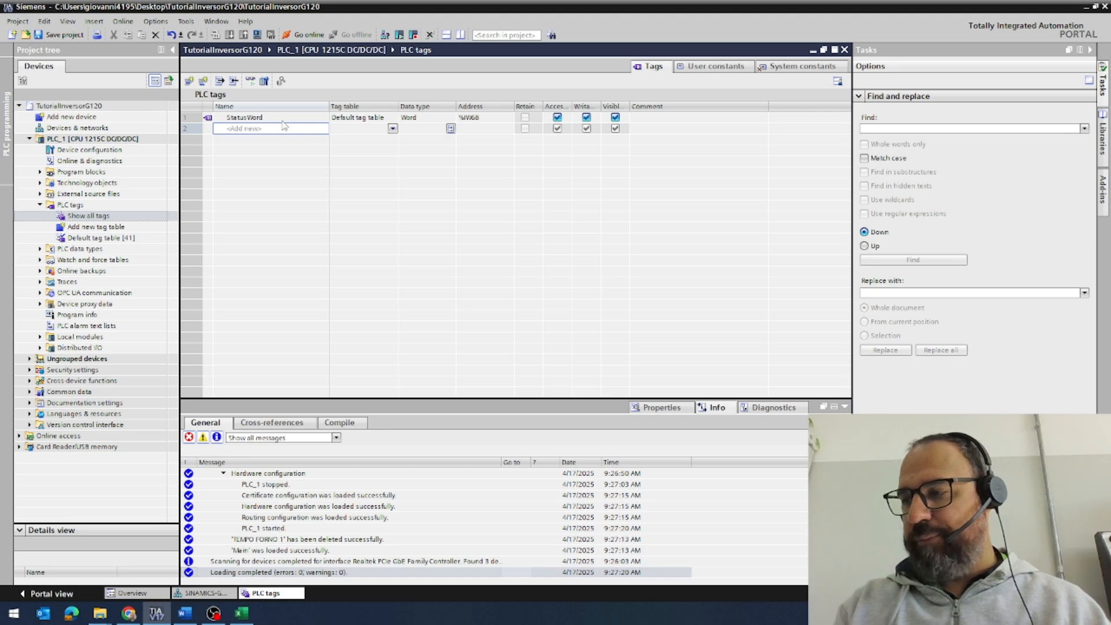
text(Feedback)
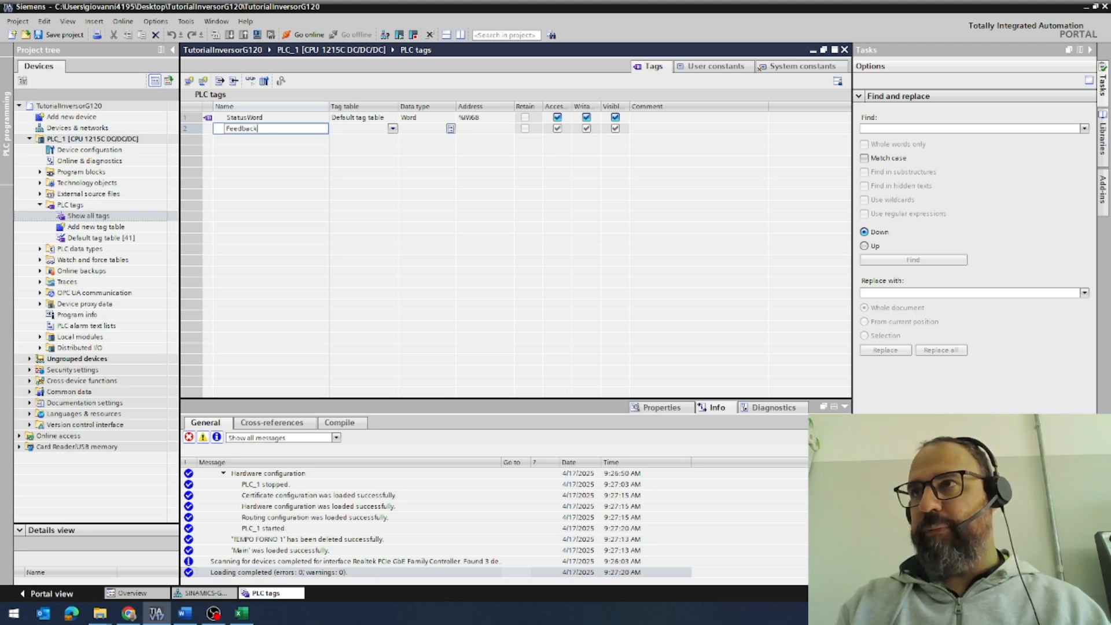
key(Return)
key(Up)
key(Right)
key(Right)
text(Int)
key(Return)
key(Tab)
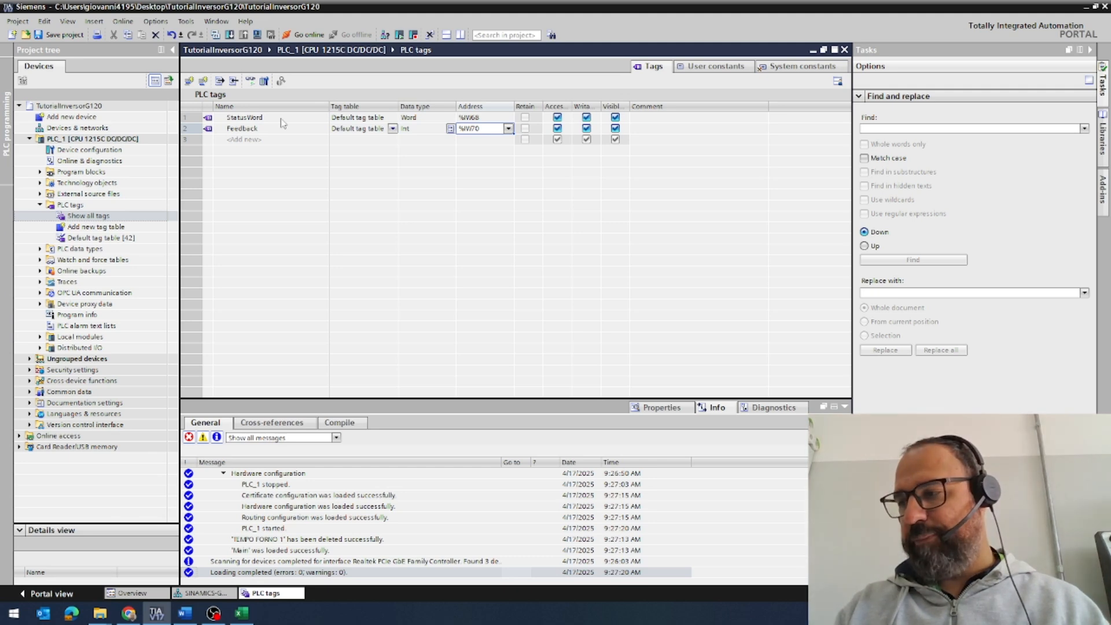
key(Return)
Add a PLC tag named ControlWord with data type Word and address %QW68
key(Left)
key(Left)
key(Left)
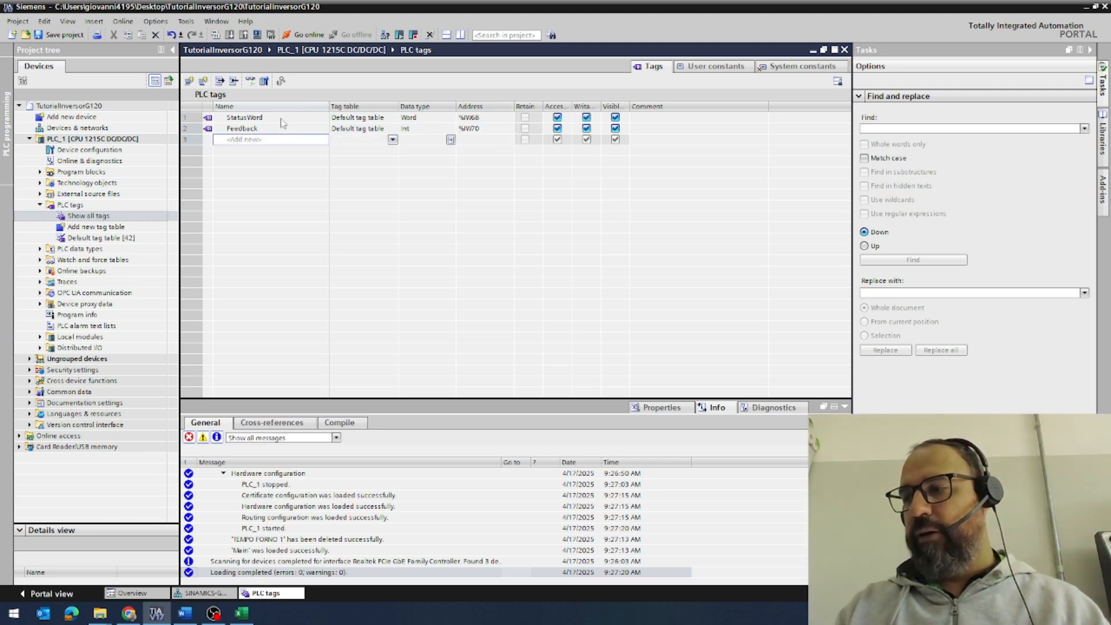
text(Control)
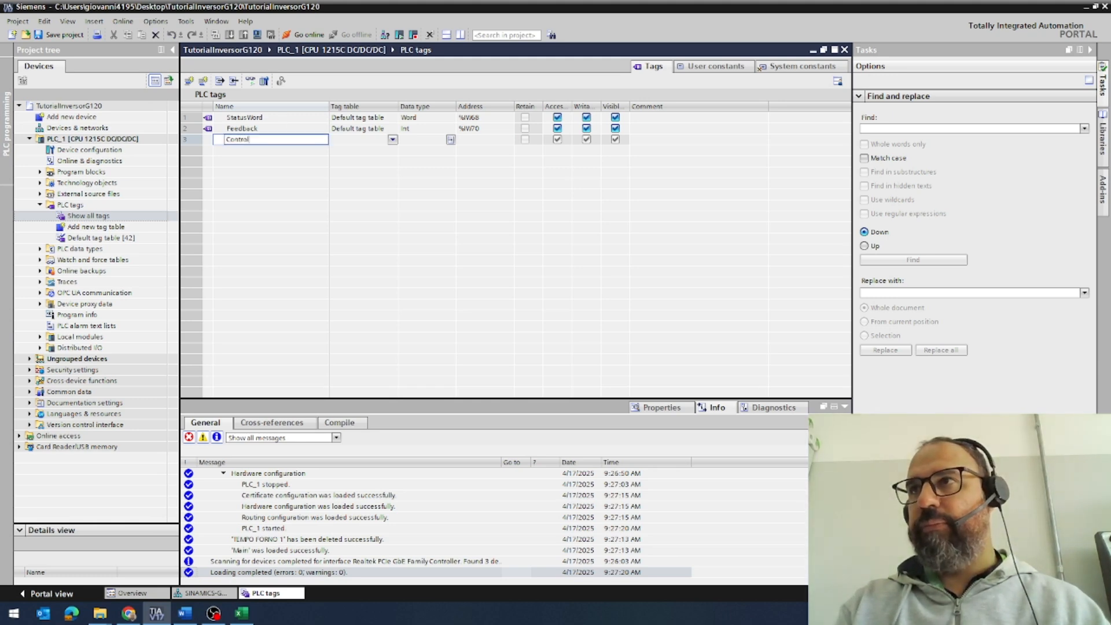
text(Word)
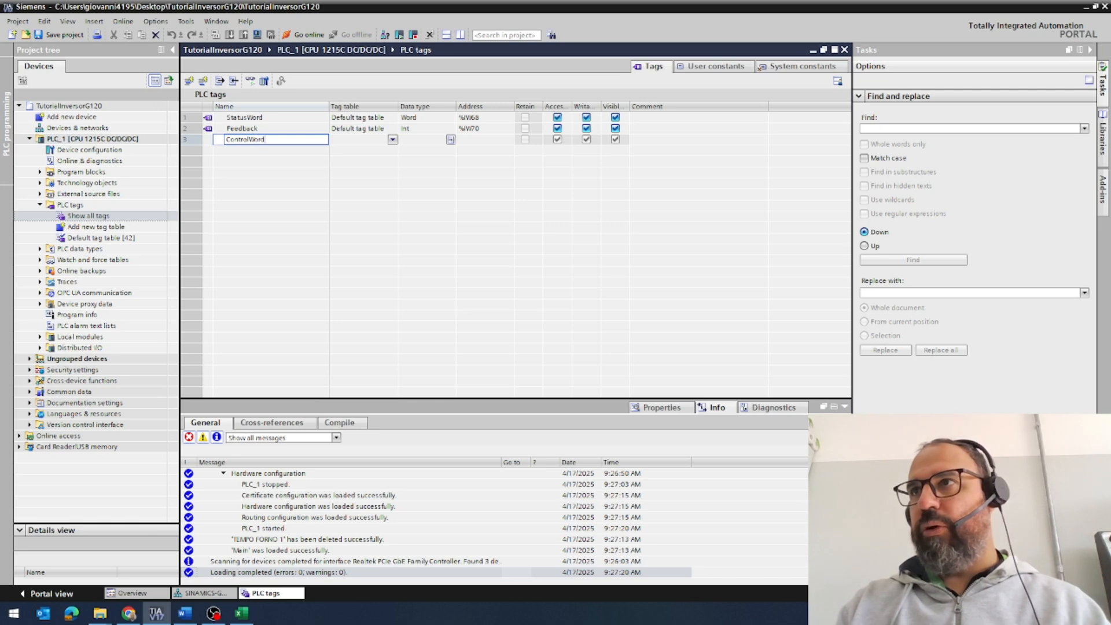
key(Tab)
key(Tab)
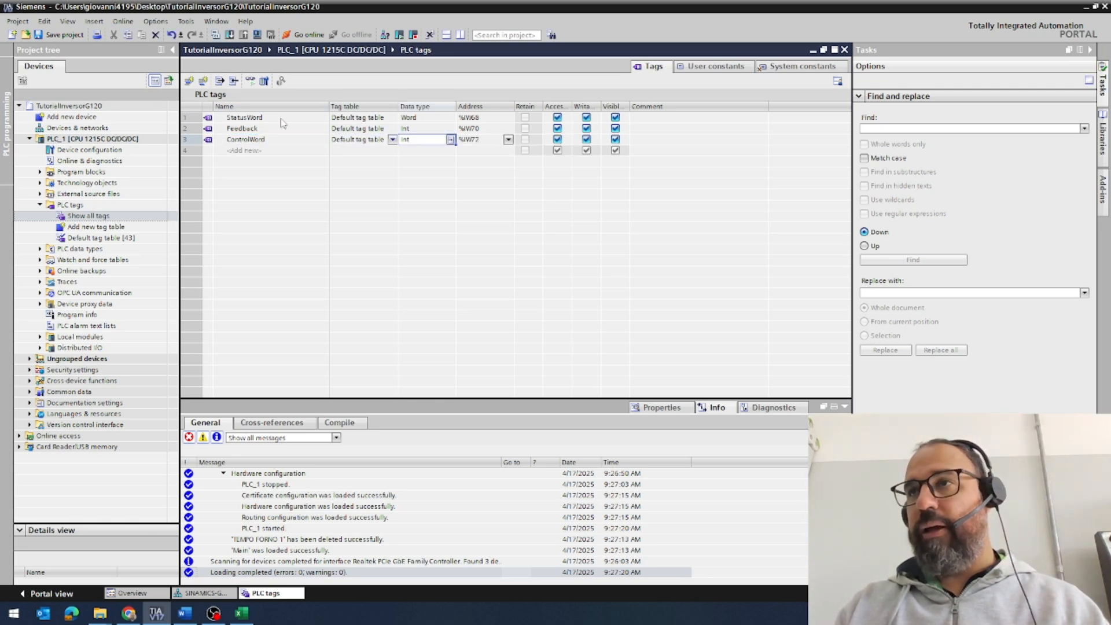
text(word)
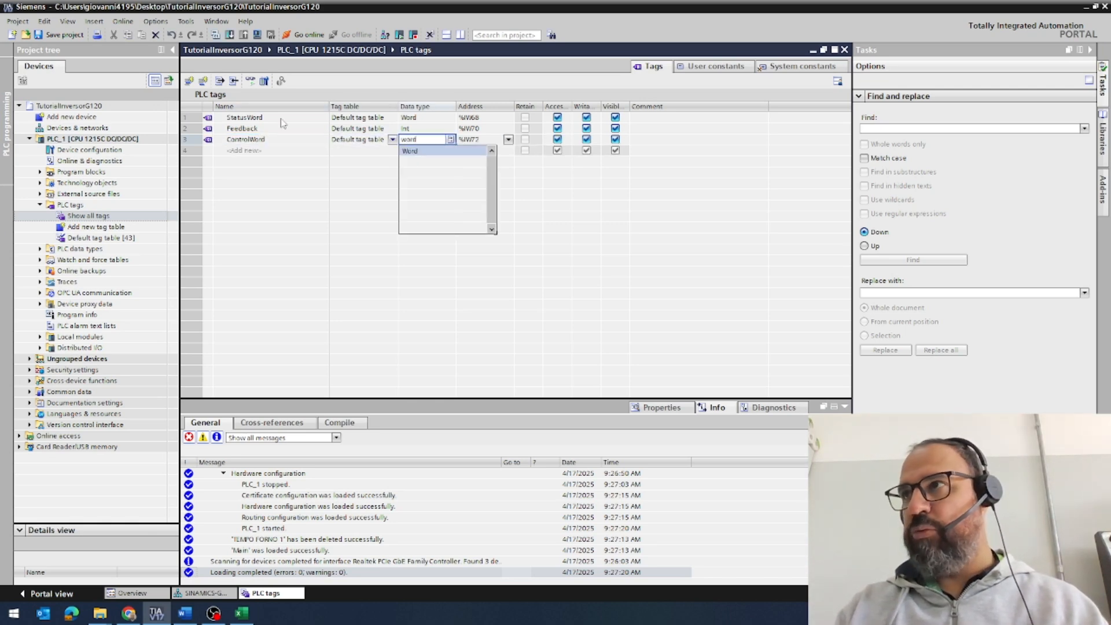
key(Tab)
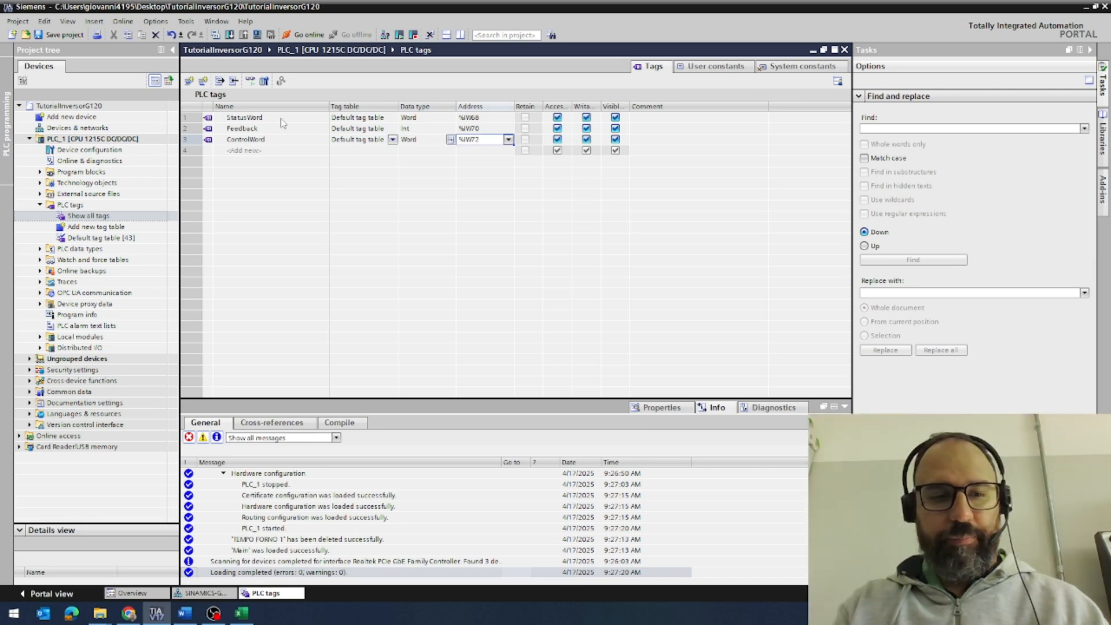
text(qw)
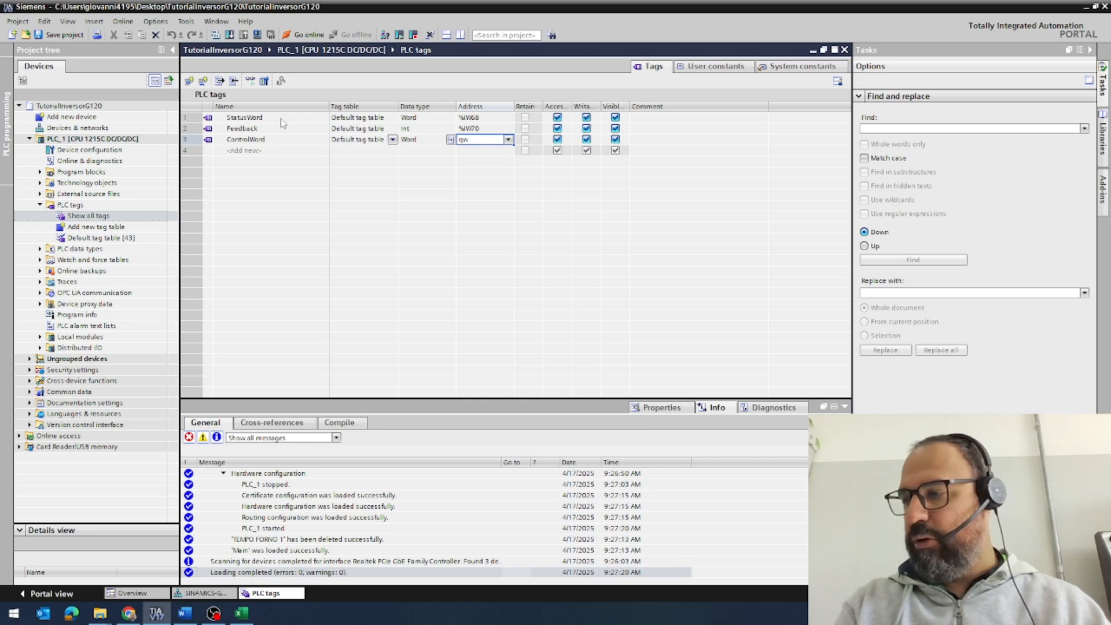
text(68)
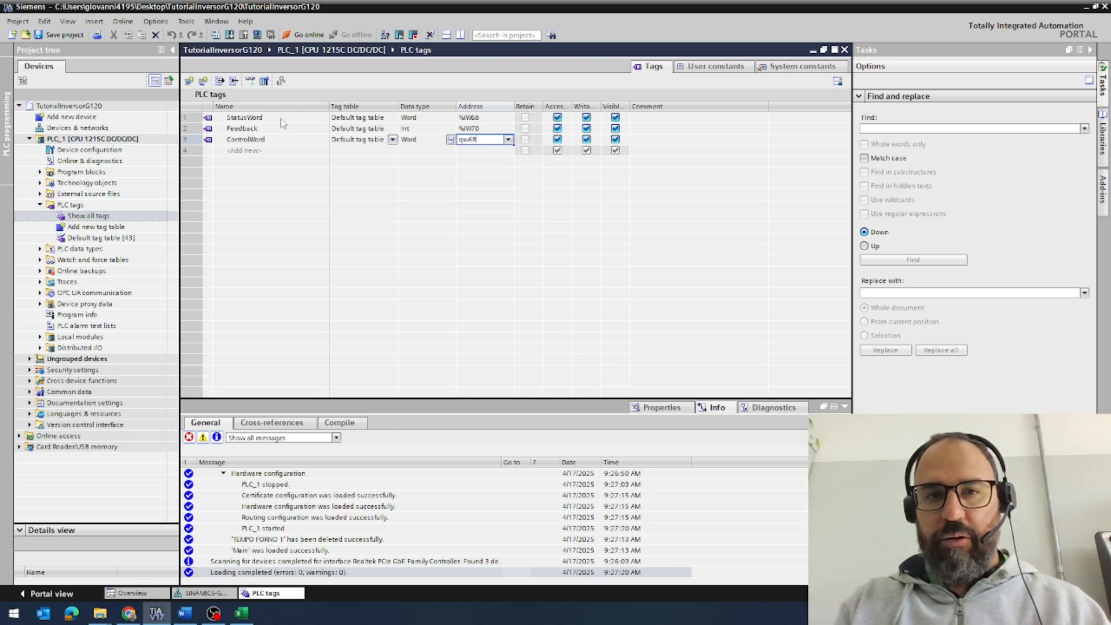
key(Return)
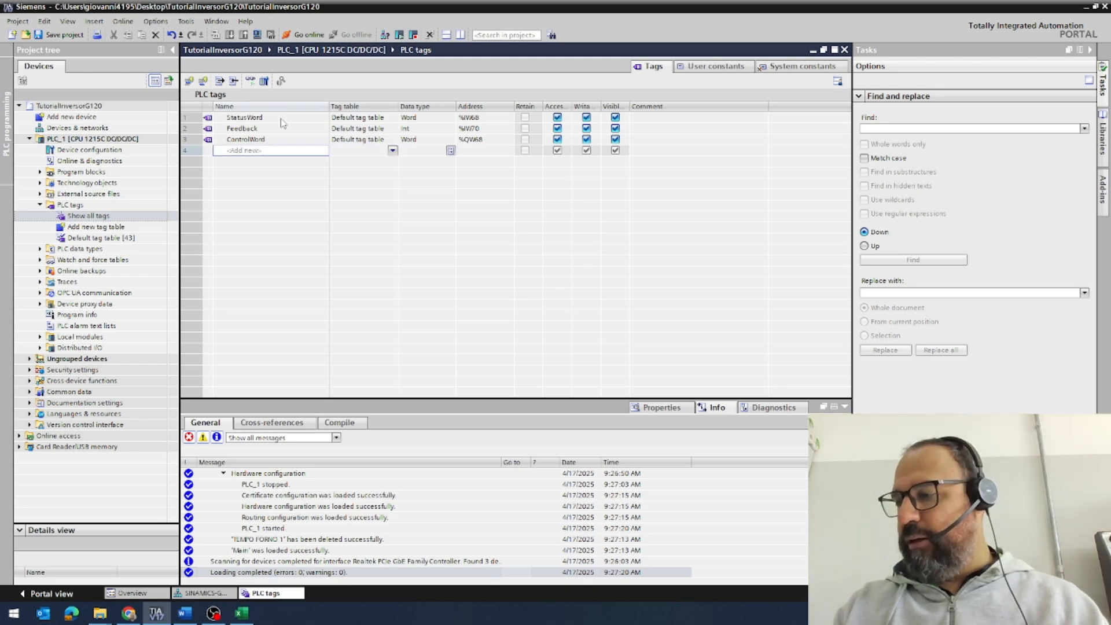
Add a PLC tag named SetPoint with data type Int at address %QW70
text(SetPoi)
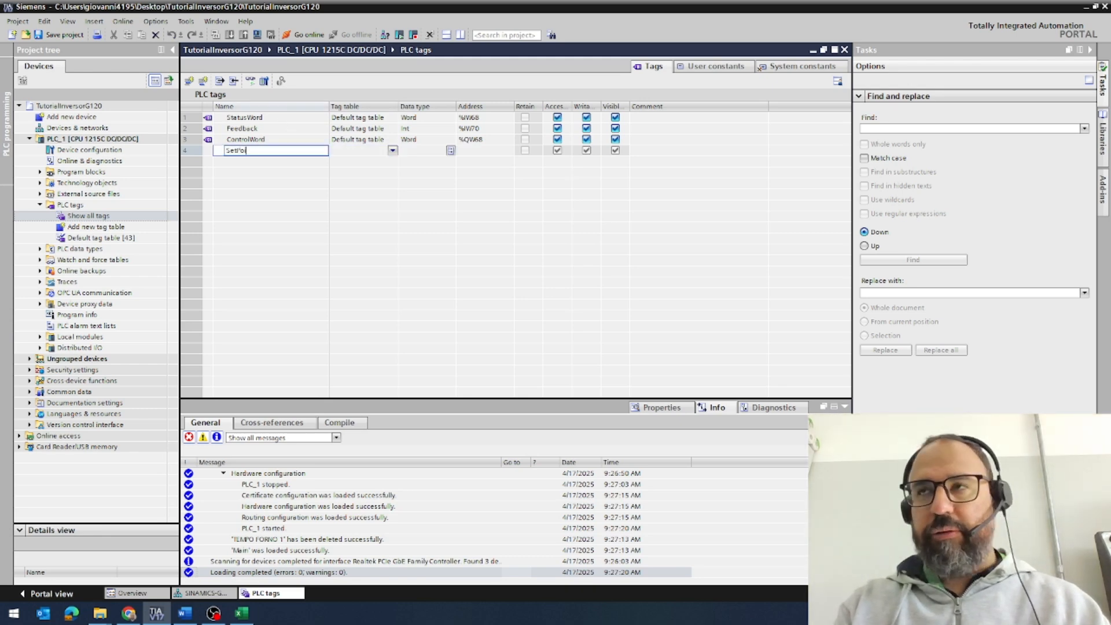
text(n)
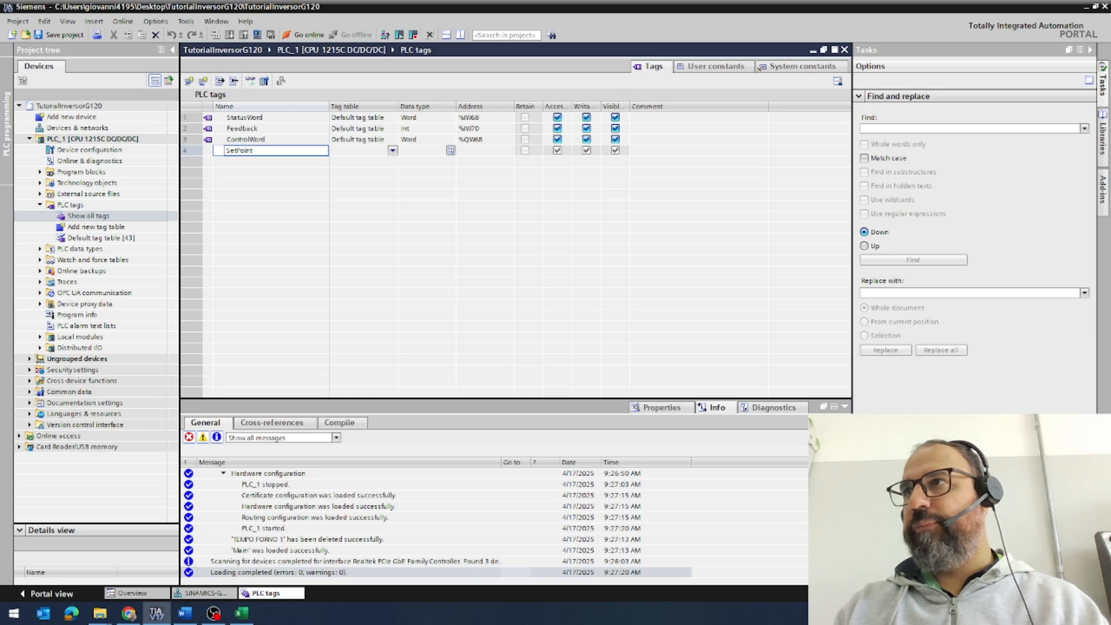
text(t)
key(Return)
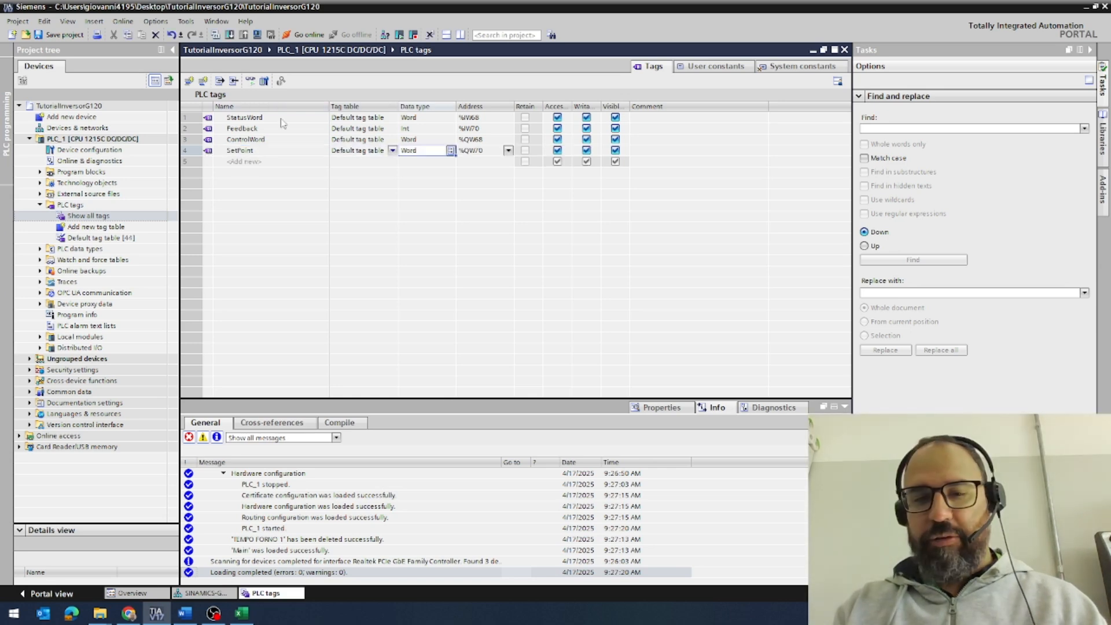
text(Int)
key(Return)
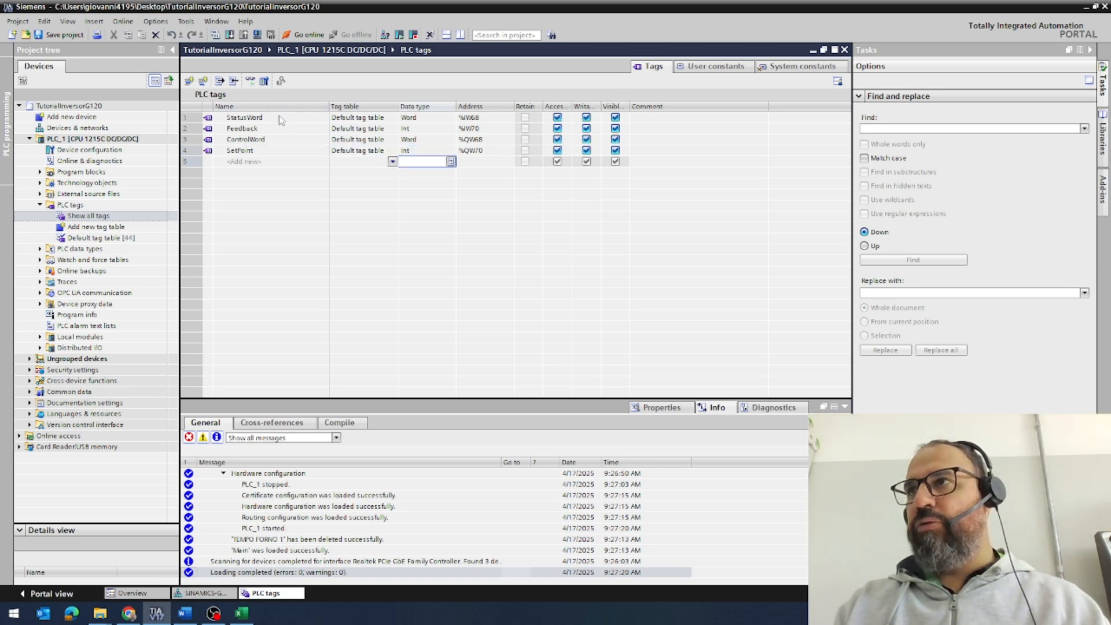
Review the data types of the StatusWord, ControlWord, Feedback and SetPoint tags
click(419, 122)
click(416, 142)
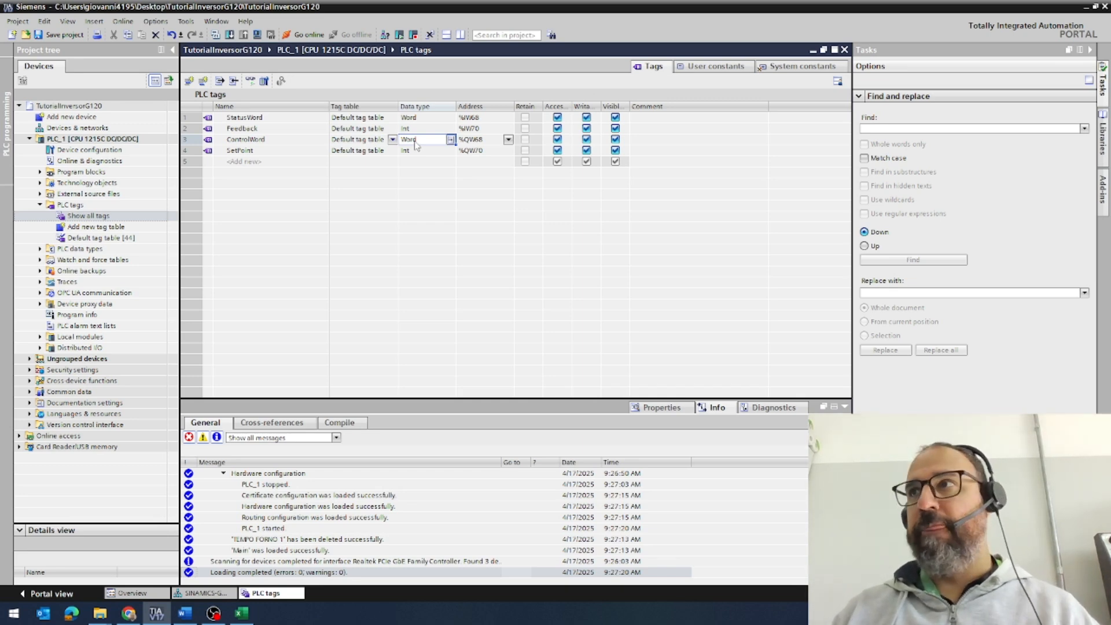
click(412, 128)
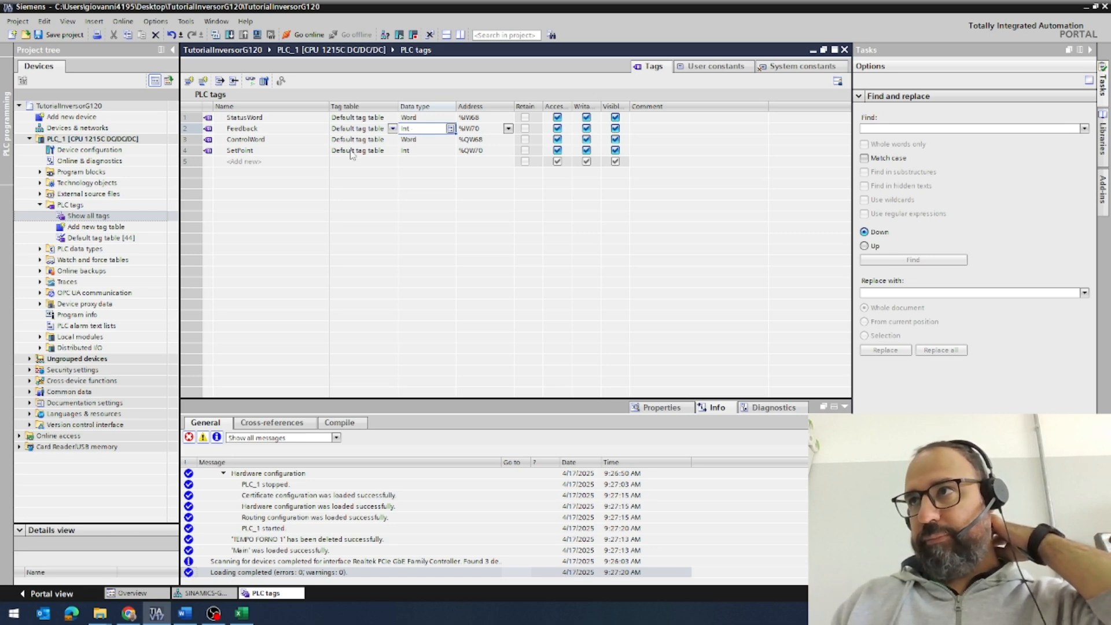
click(283, 152)
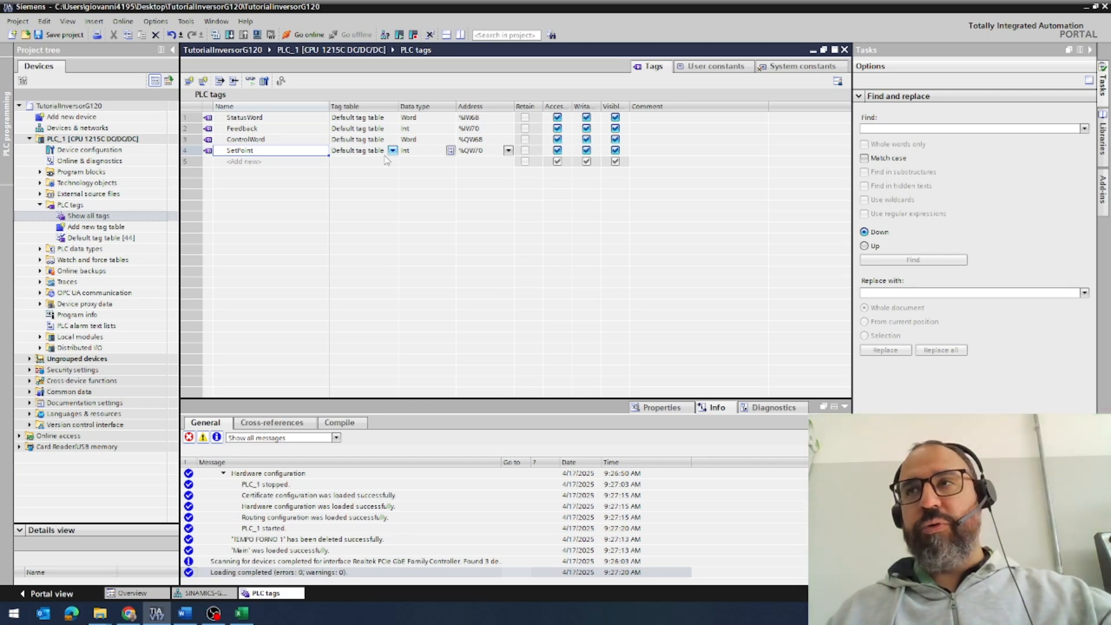
Add a PLC tag named Ligar with data type Bool and address %I0.4
click(261, 168)
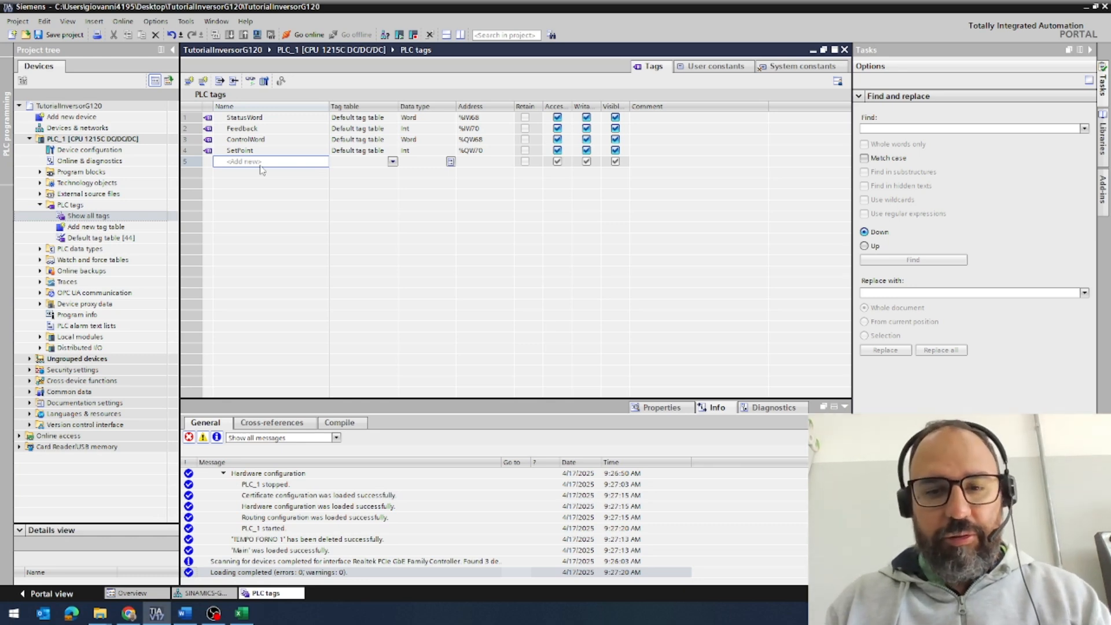
text(Liga)
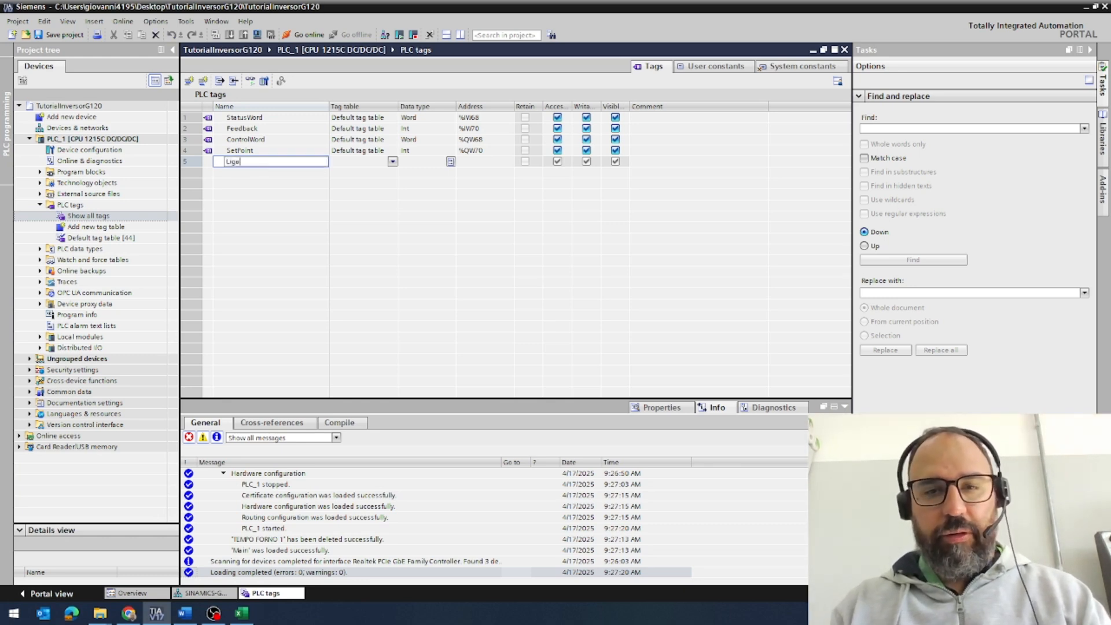
text(r)
key(Tab)
key(Tab)
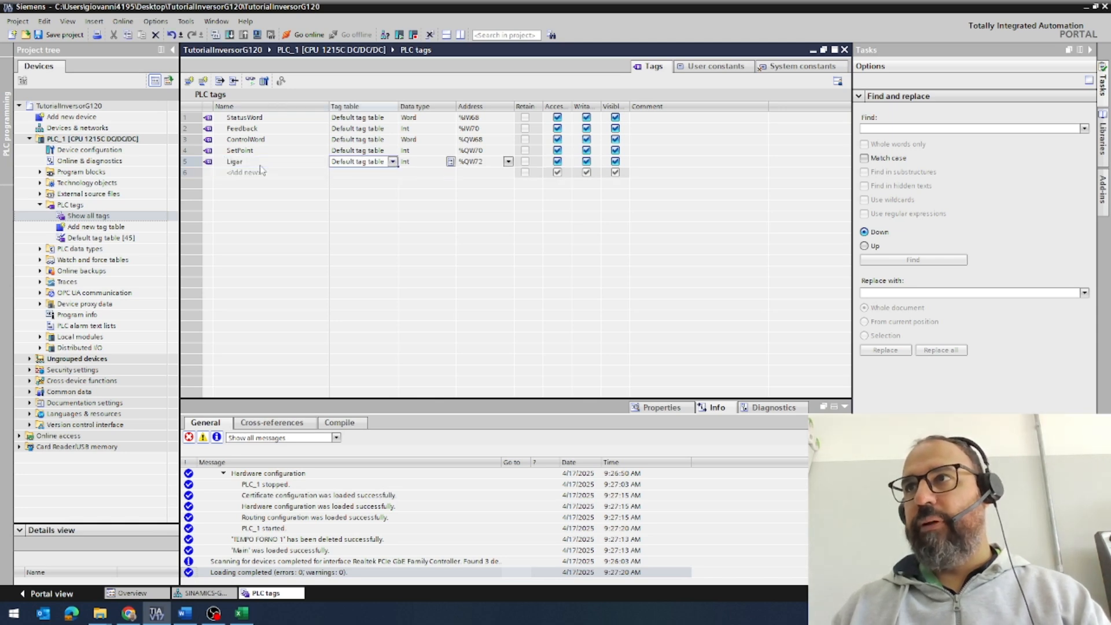
text(bo)
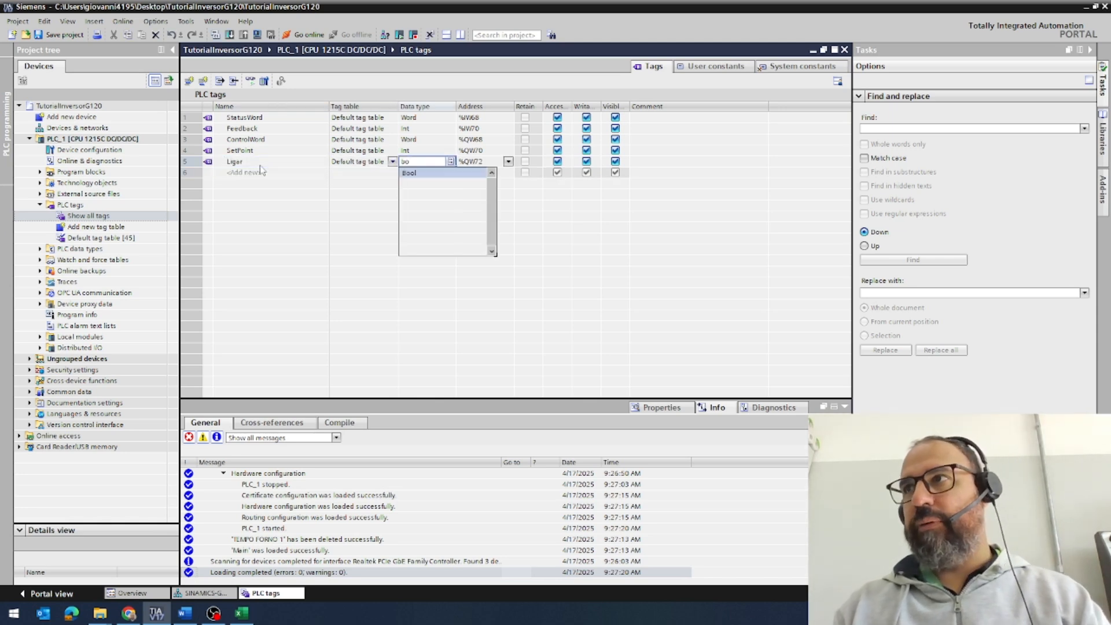
key(Tab)
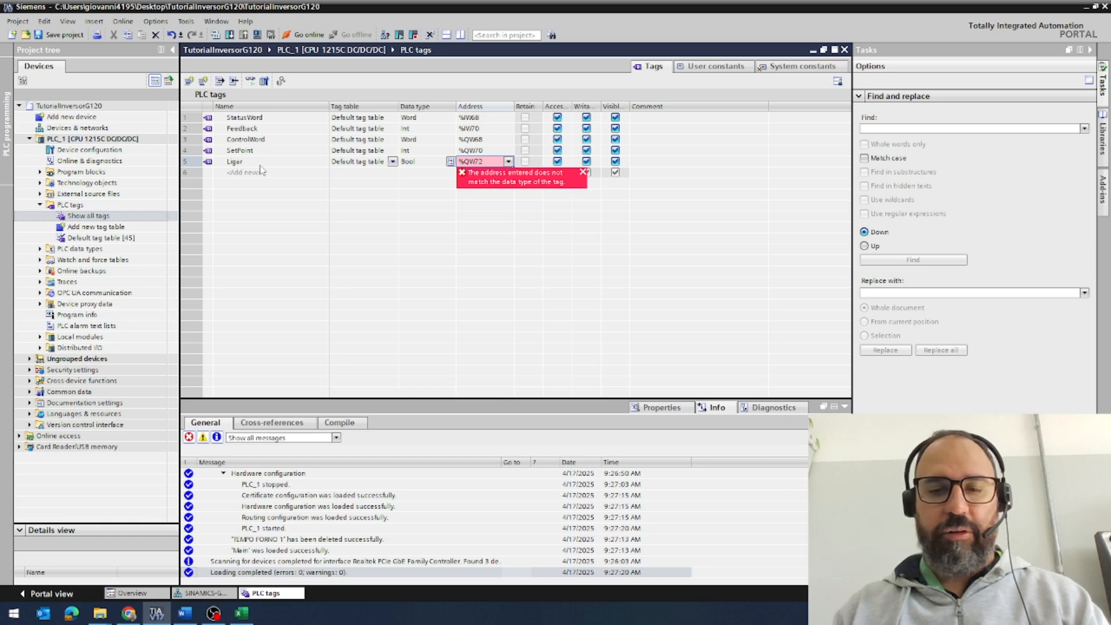
text(%I0.4)
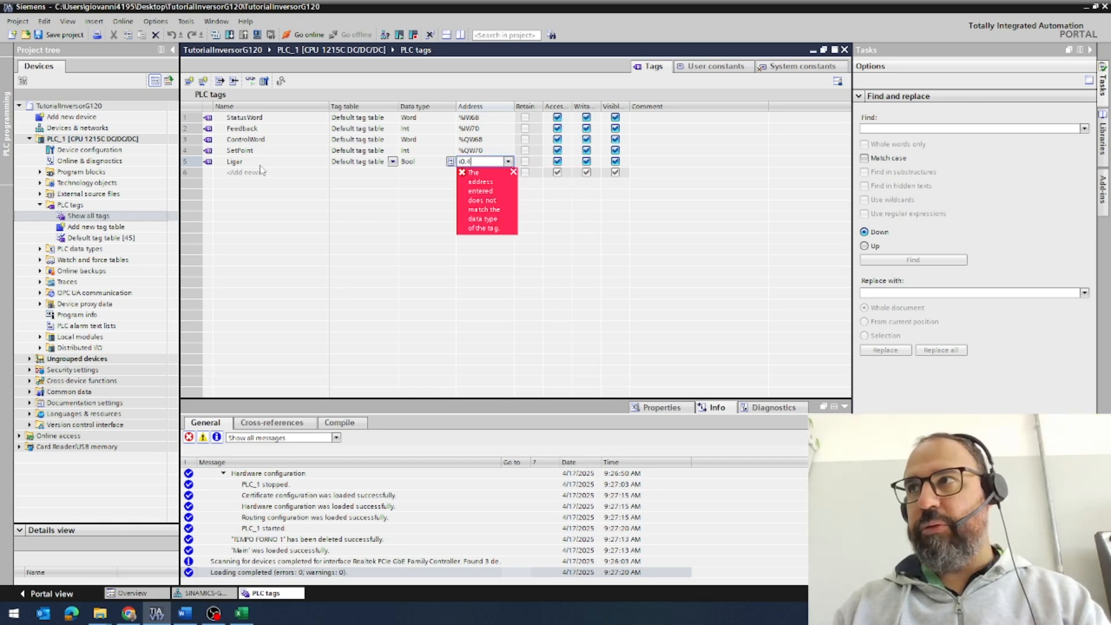
Add a PLC tag named Desligar with data type Bool at address %I0.5
click(261, 172)
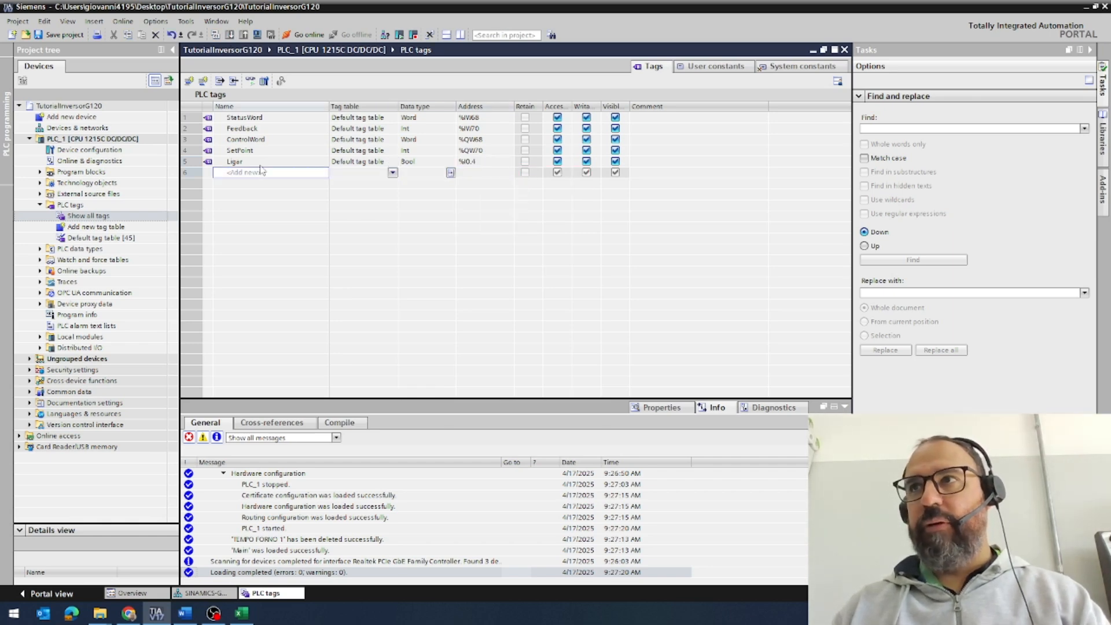
text(Desliga)
key(Return)
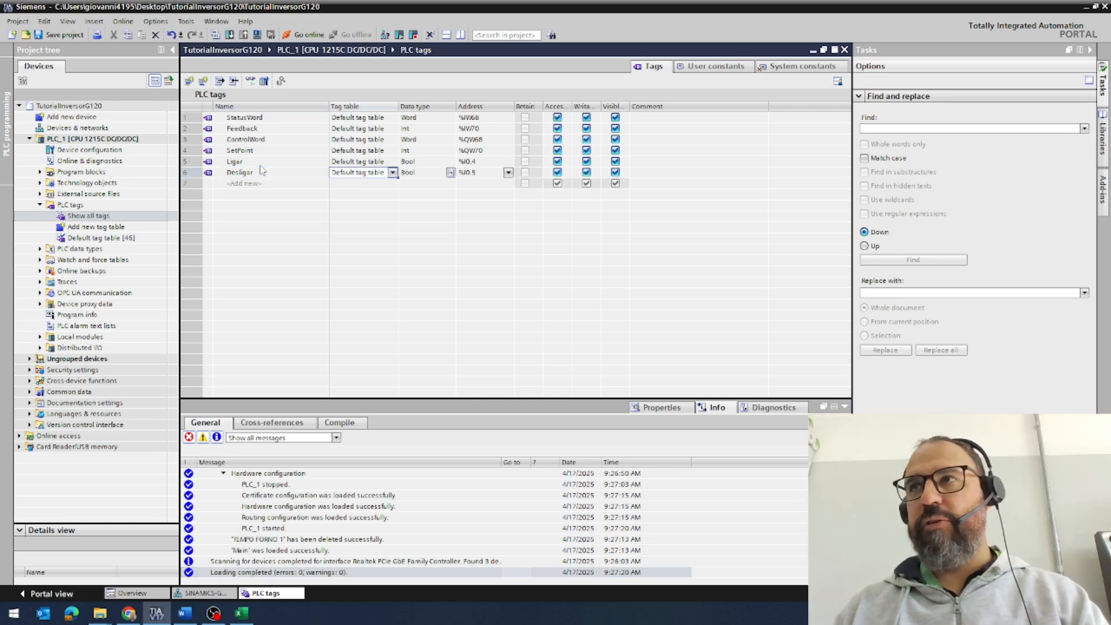
Add a PLC tag named Reverso with data type Bool at address %I0.6
key(Down)
key(Left)
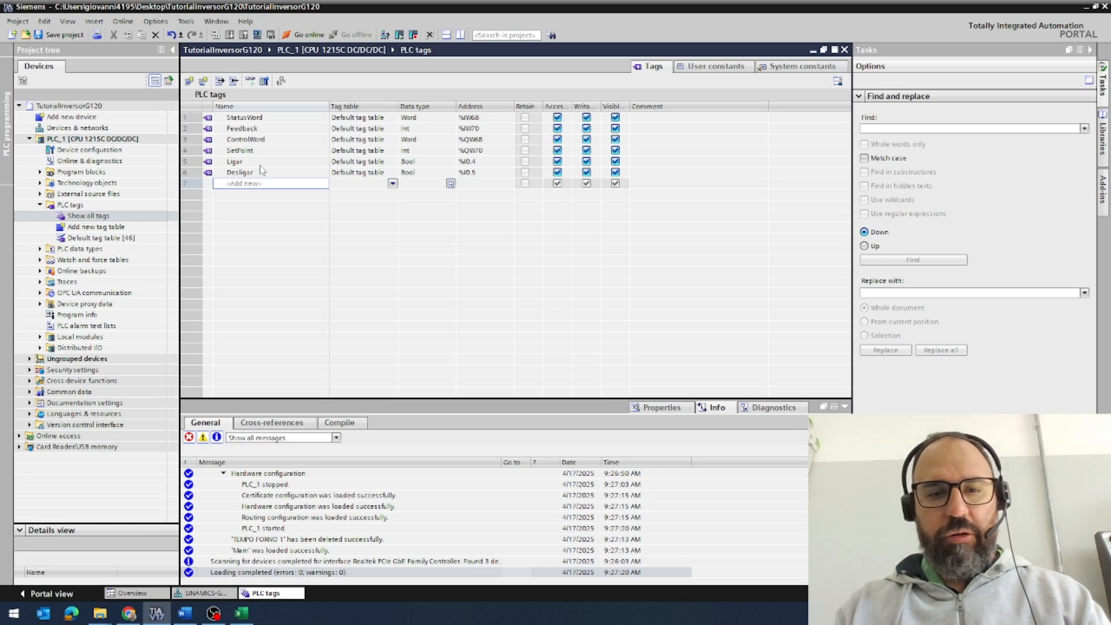
text(Re)
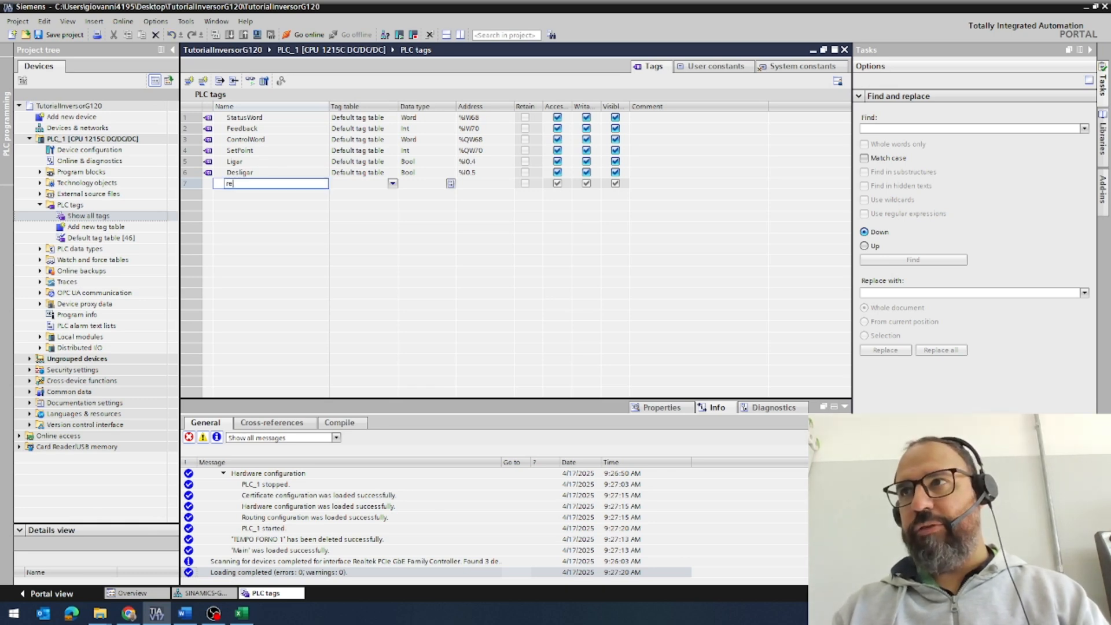
text(verso)
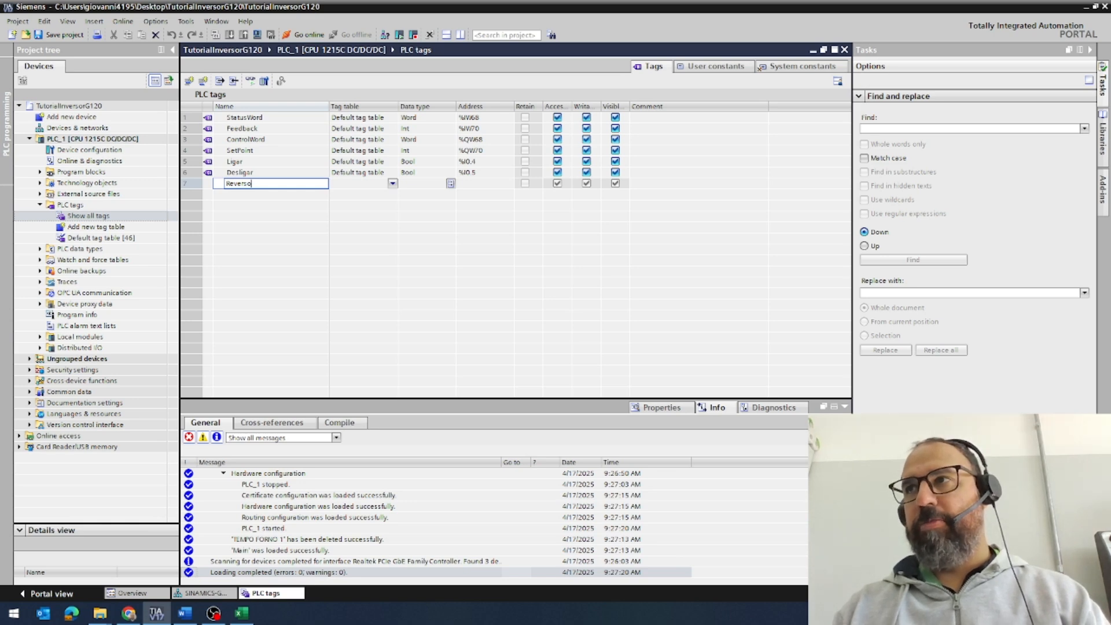
key(Tab)
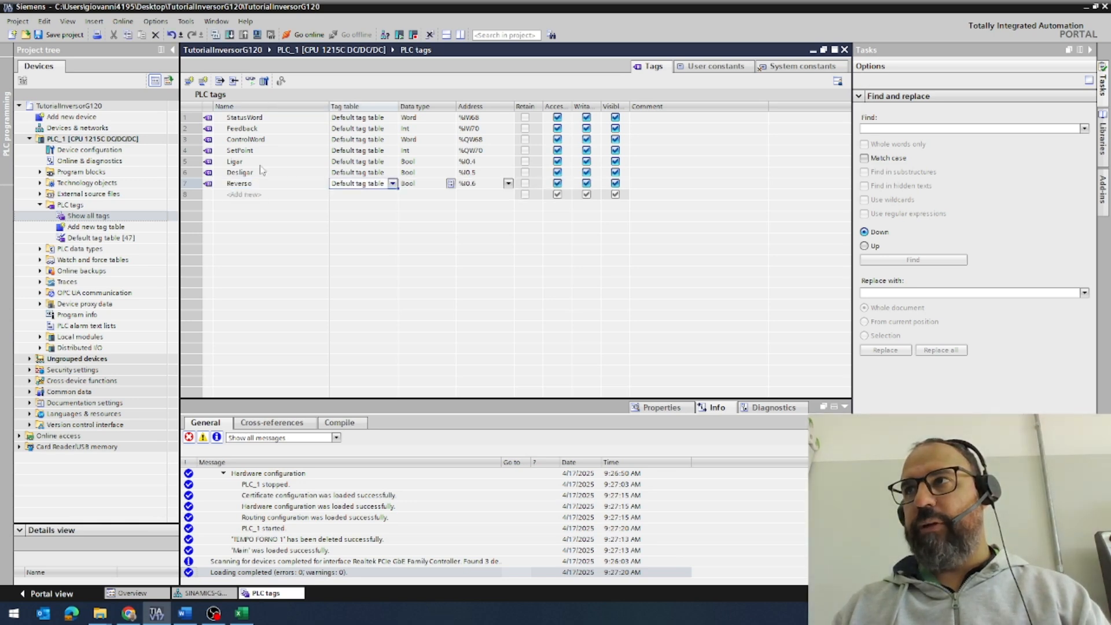
key(Tab)
key(Down)
key(Left)
key(Left)
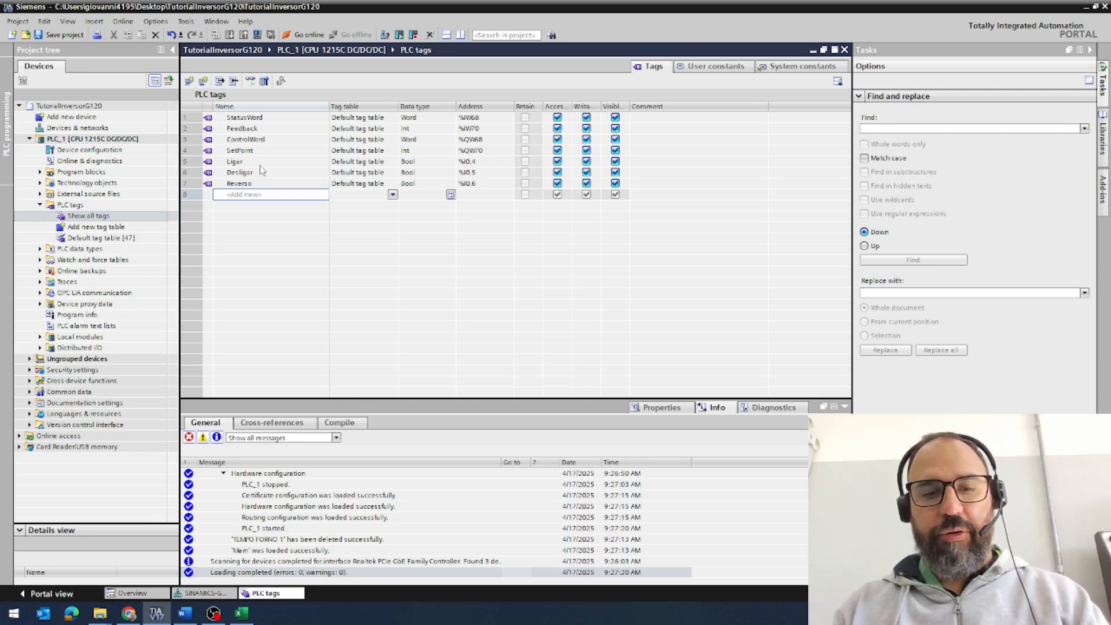
text(Fre)
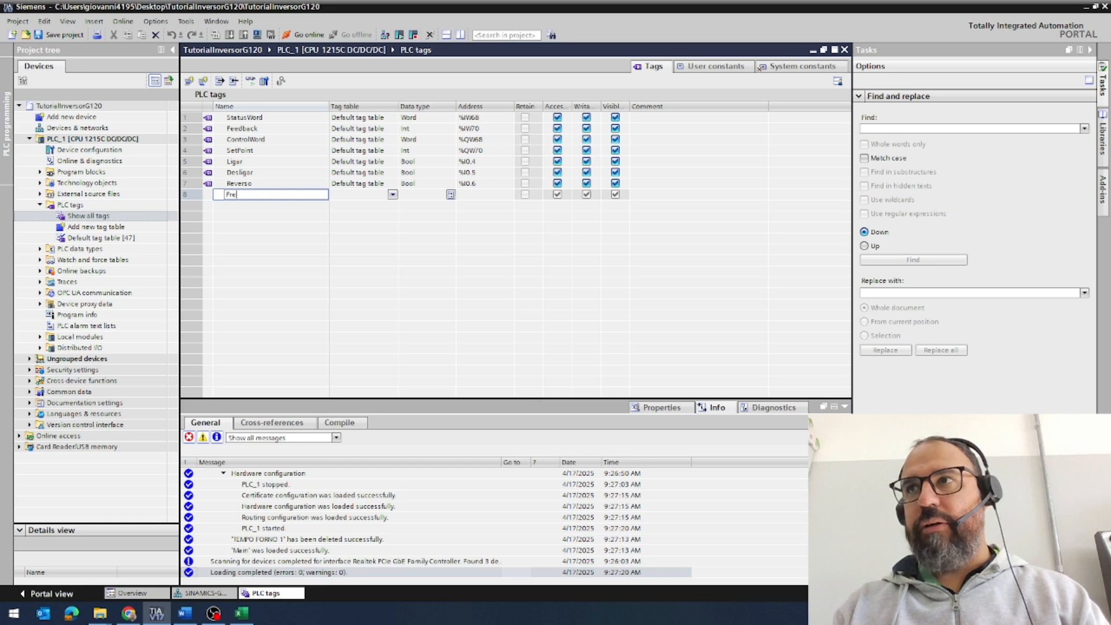
text(qu)
key(BackSpace)
key(BackSpace)
key(BackSpace)
key(BackSpace)
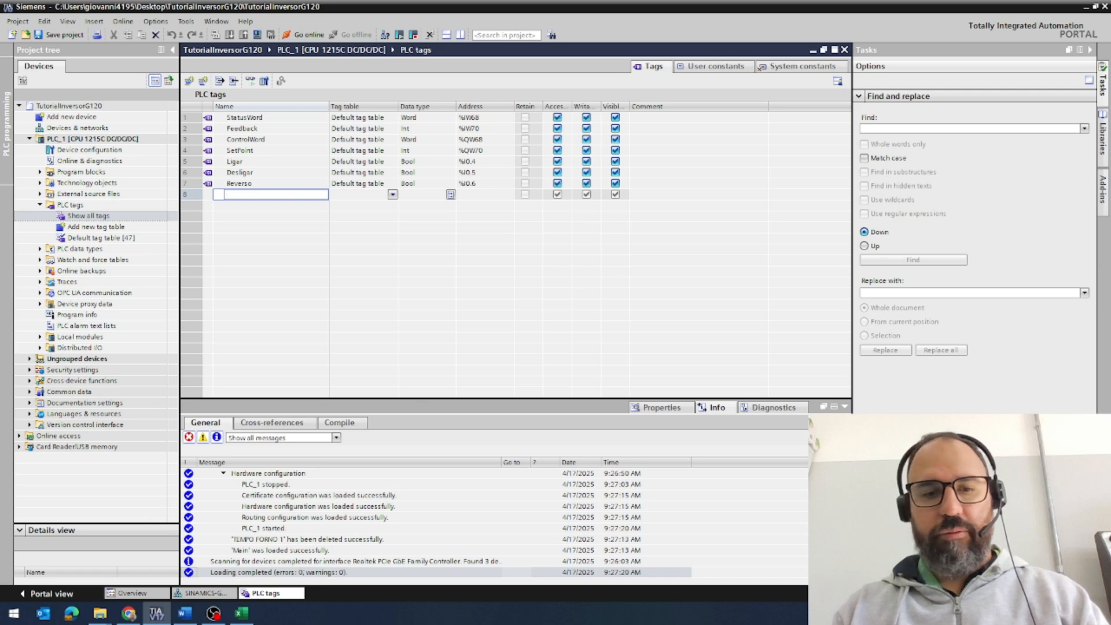
text(requencia)
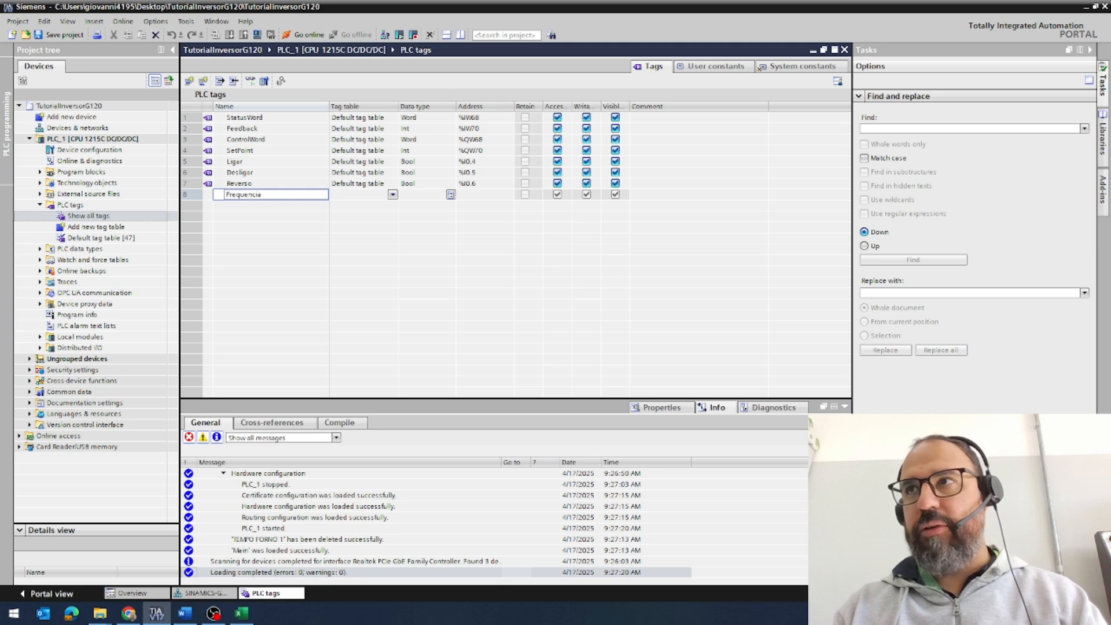
key(BackSpace)
key(BackSpace)
key(BackSpace)
key(BackSpace)
key(BackSpace)
key(BackSpace)
key(BackSpace)
key(BackSpace)
key(BackSpace)
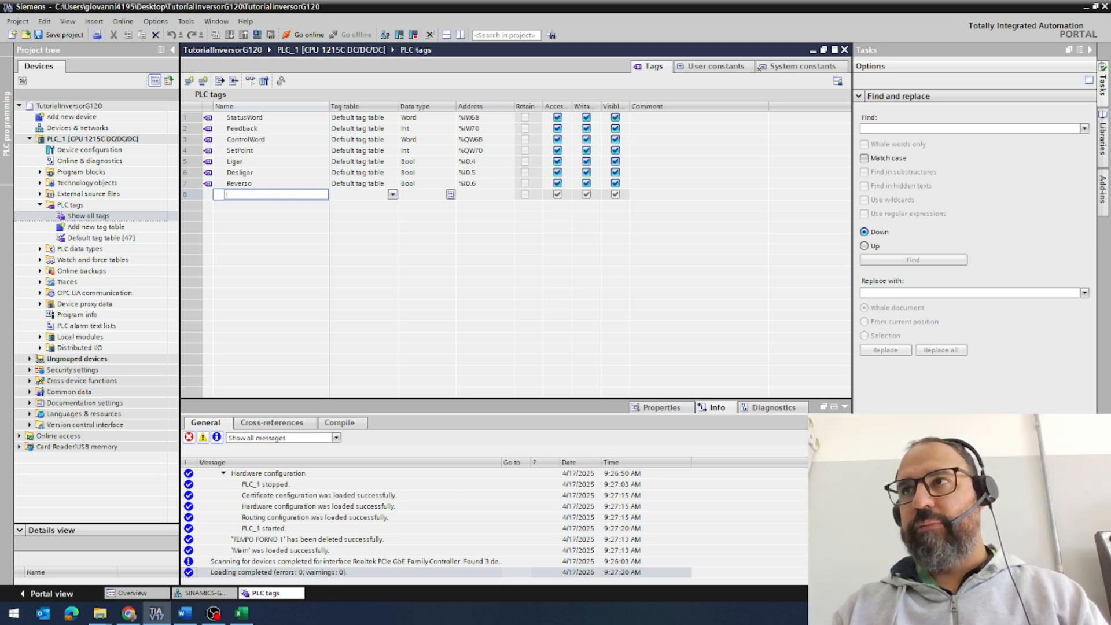
Add a PLC tag named Frequencia do Motor with data type Int and address %MW10
text(Freq)
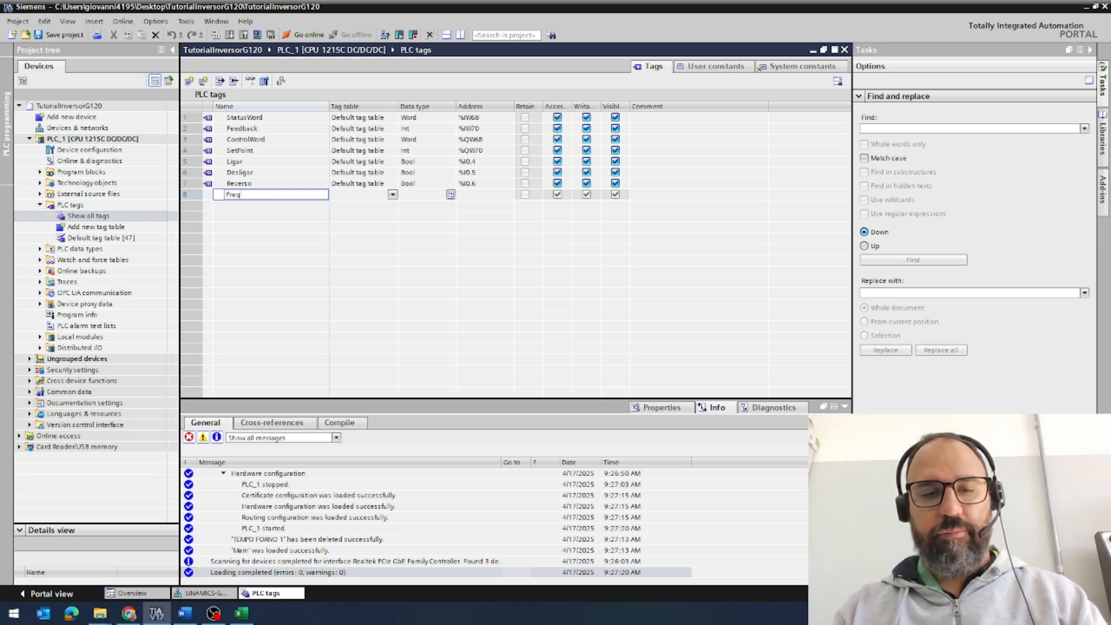
text(uencia do Motor)
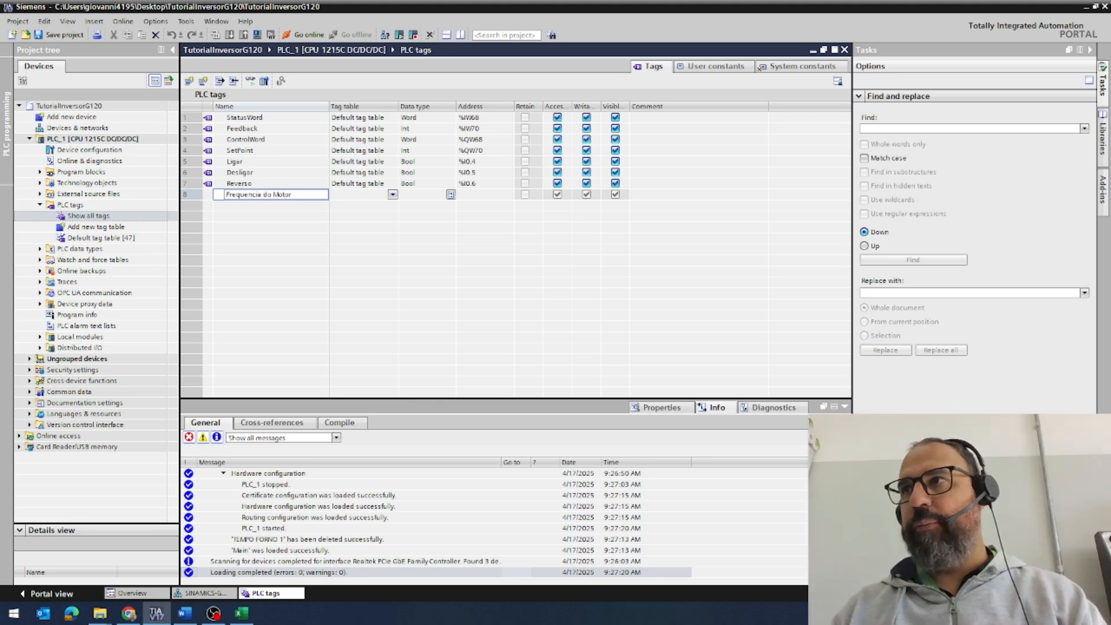
key(Tab)
key(Tab)
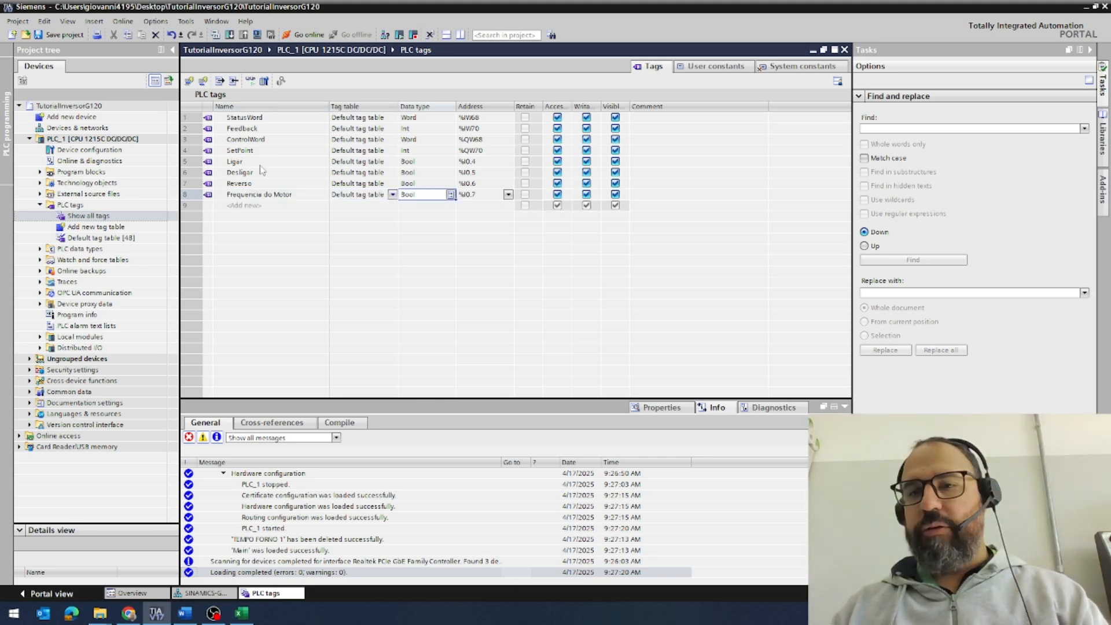
text(int)
key(Tab)
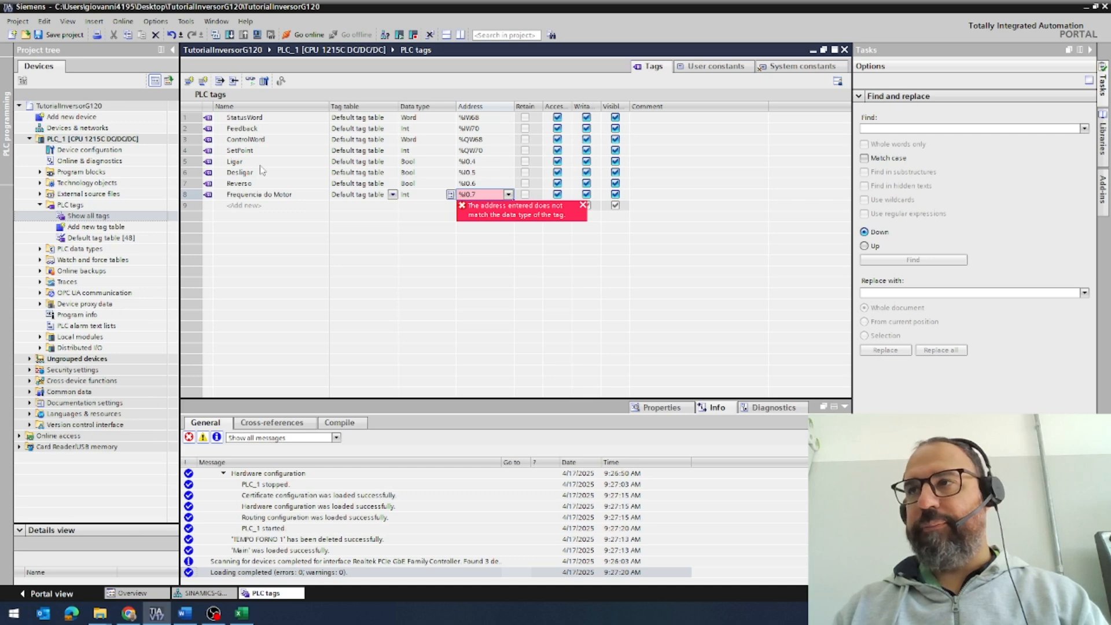
text(m)
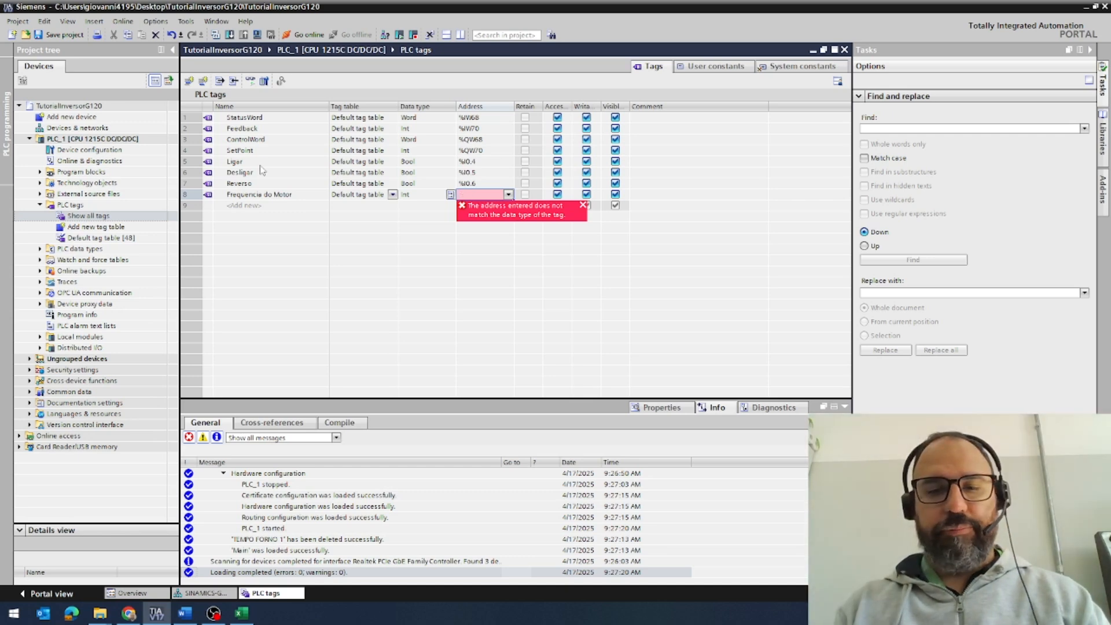
text(w)
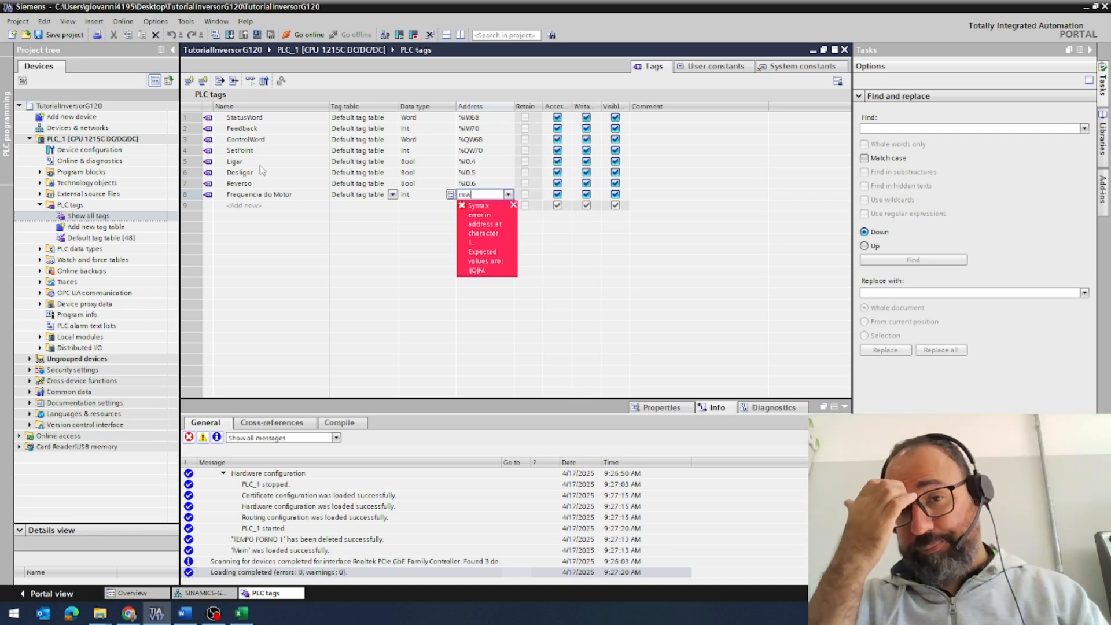
text(10)
key(Return)
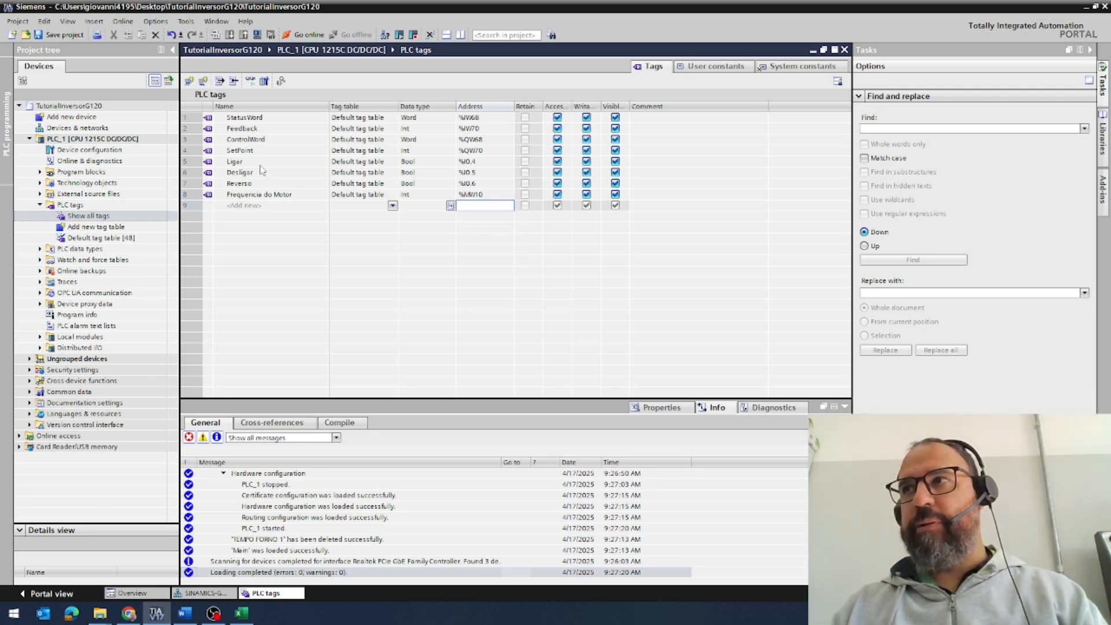
key(Left)
key(Left)
key(Left)
key(Left)
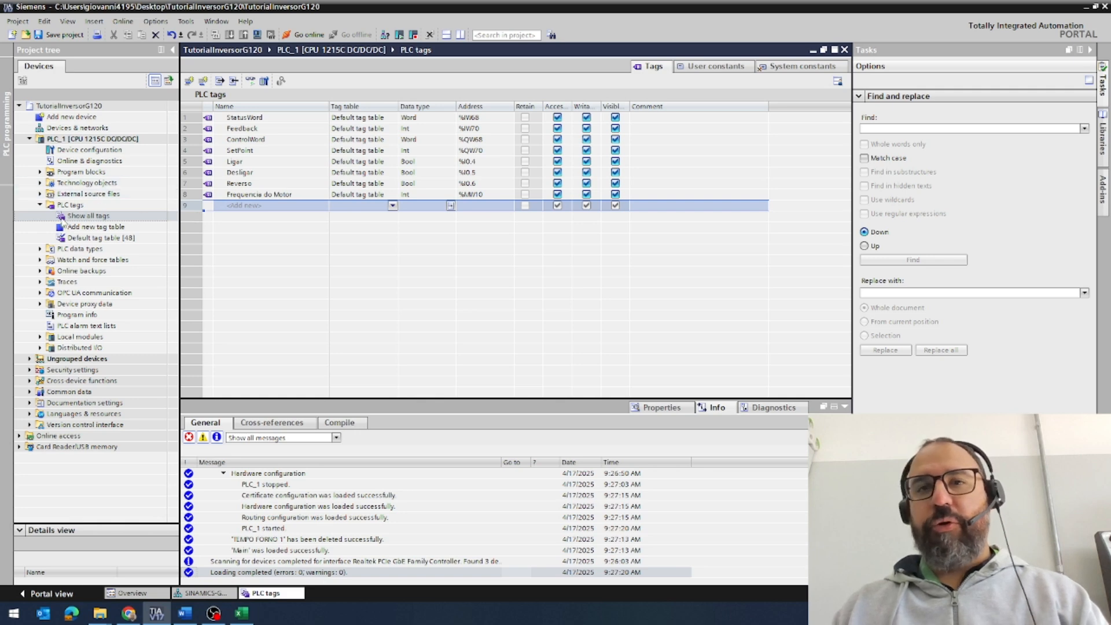
Open the Main [OB1] program block and insert two more networks
click(40, 172)
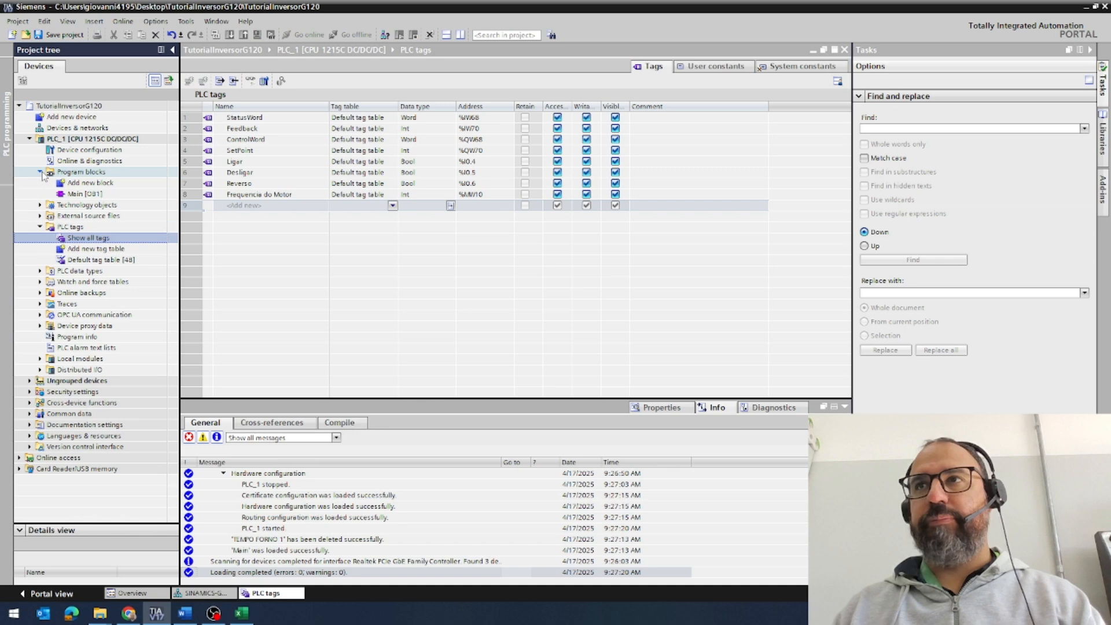
double_click(70, 194)
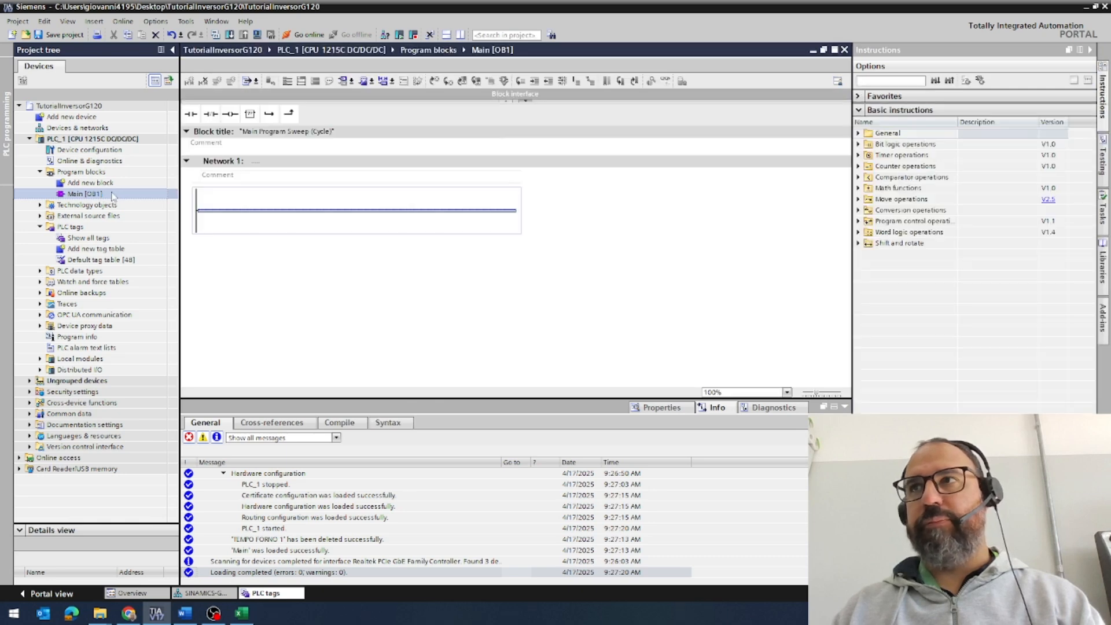
click(189, 81)
click(189, 81)
scroll(184, 185, up, 1)
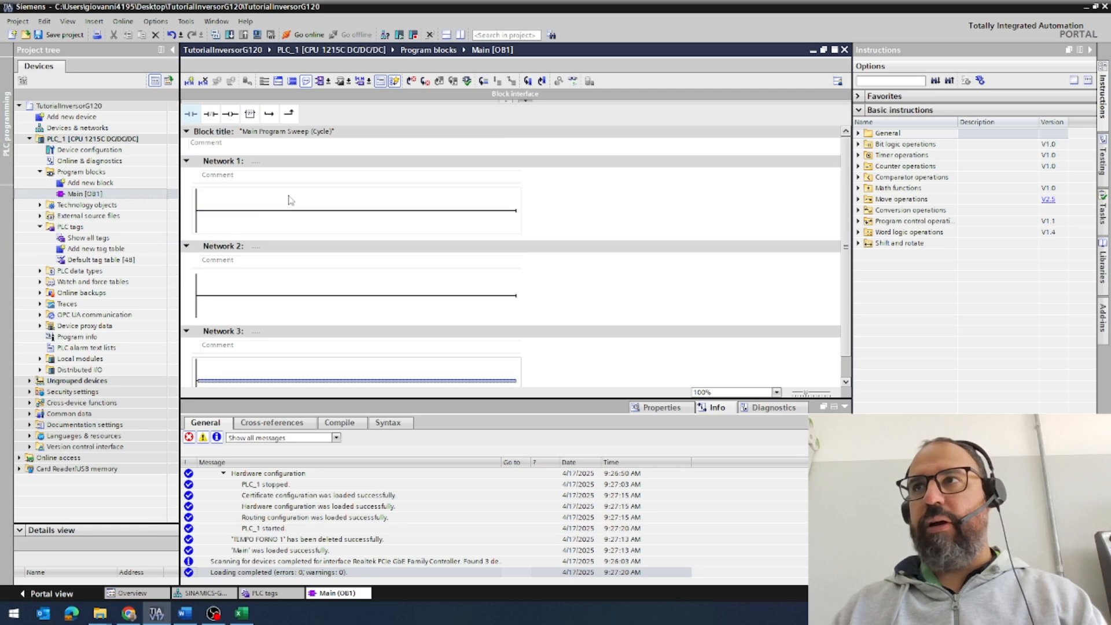
Place a normally open contact in Network 1 and assign it the tag "Ligar"
click(228, 211)
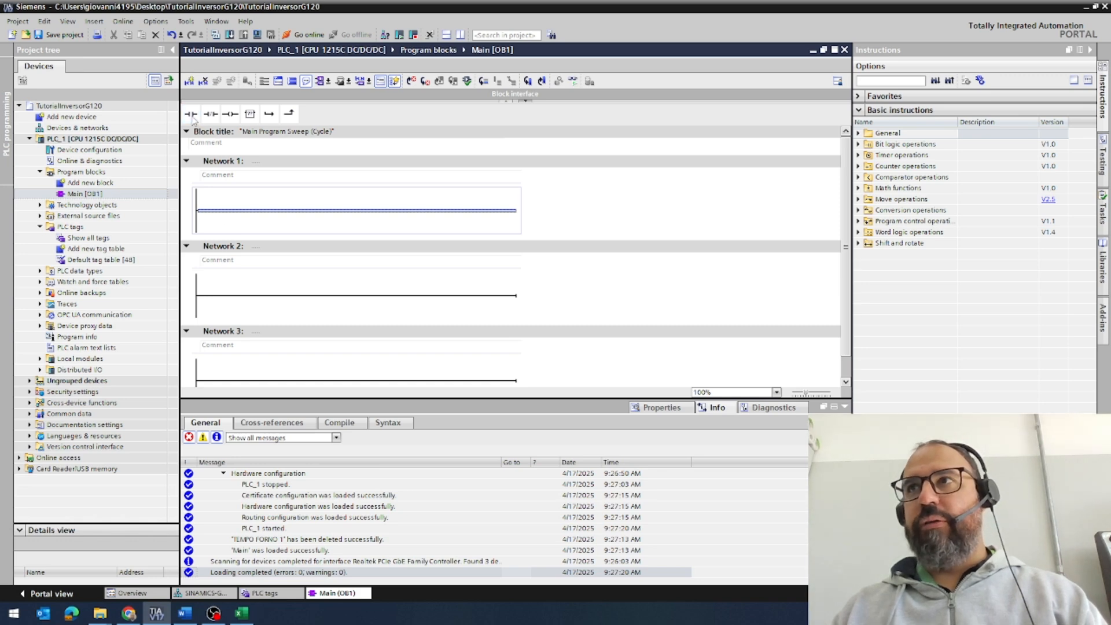
click(191, 113)
double_click(228, 199)
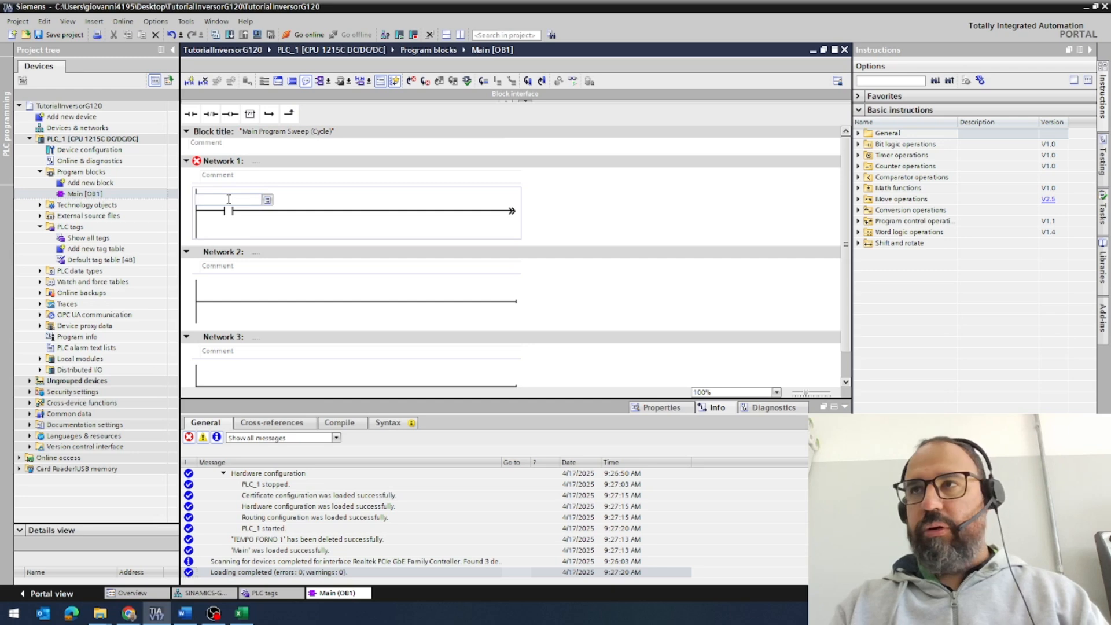
text(Ligar")
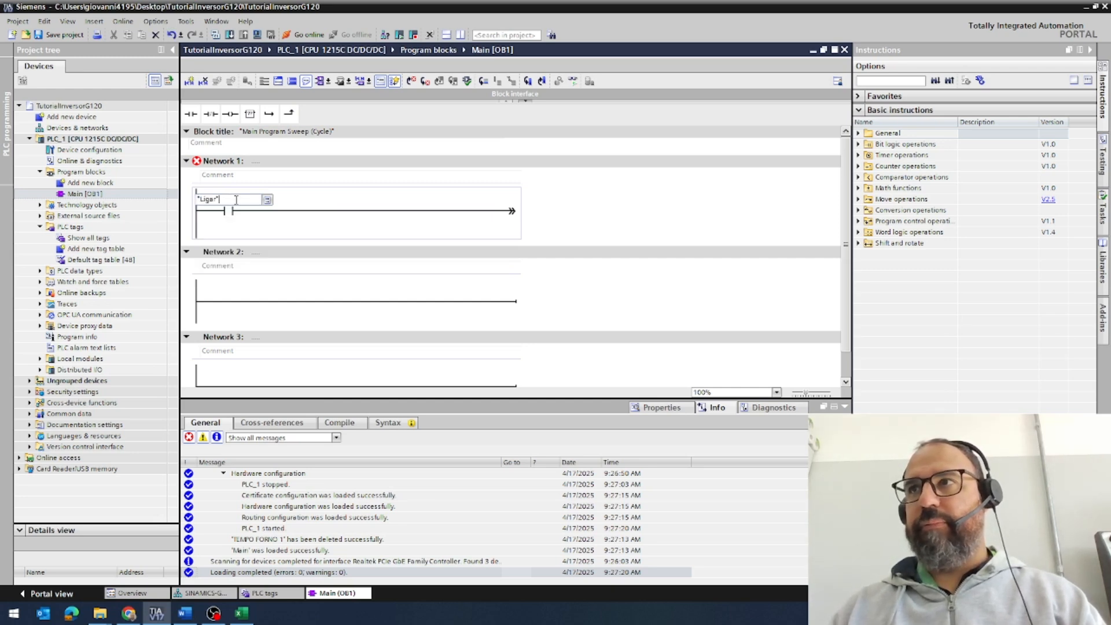
key(Return)
Insert a MOVE instruction after the "Ligar" contact in Network 1
click(310, 218)
drag(250, 114, 317, 218)
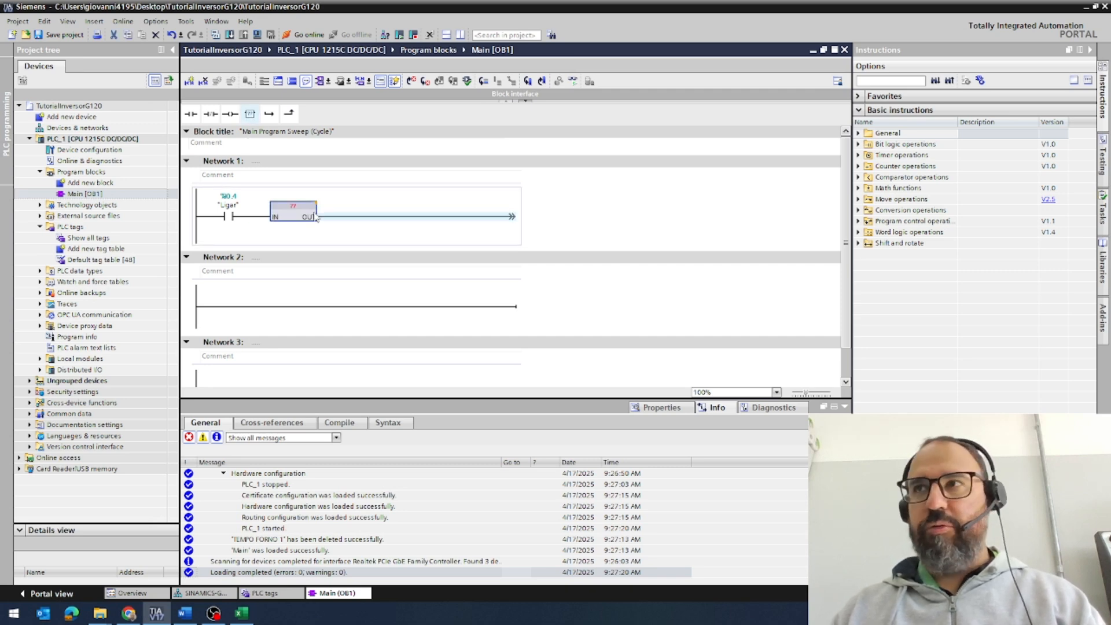
double_click(294, 206)
text(mo)
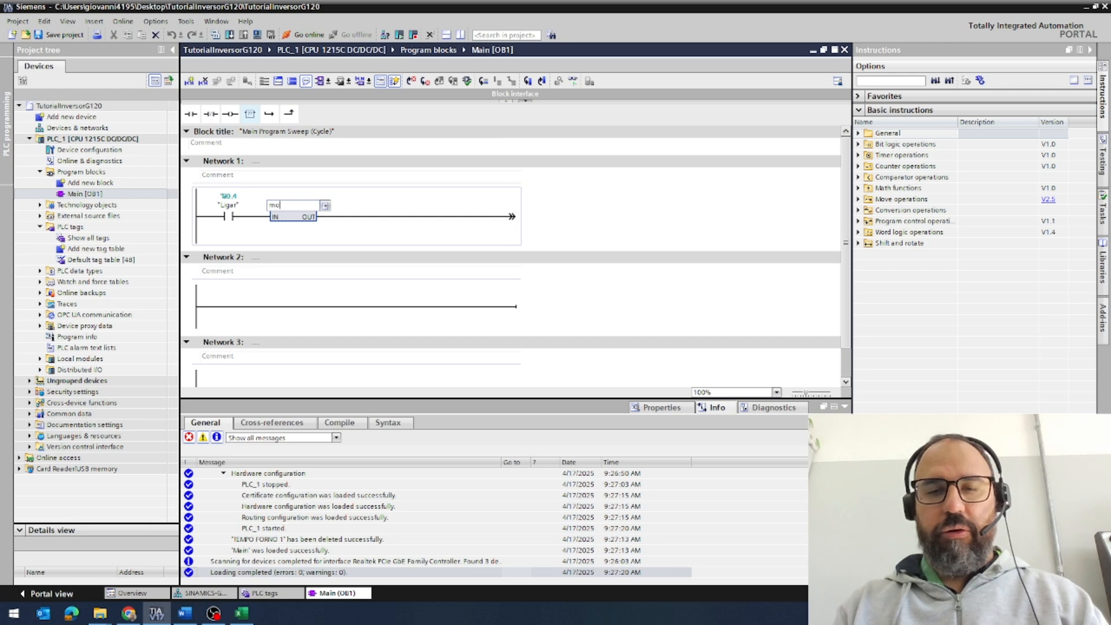
text(ve)
key(Return)
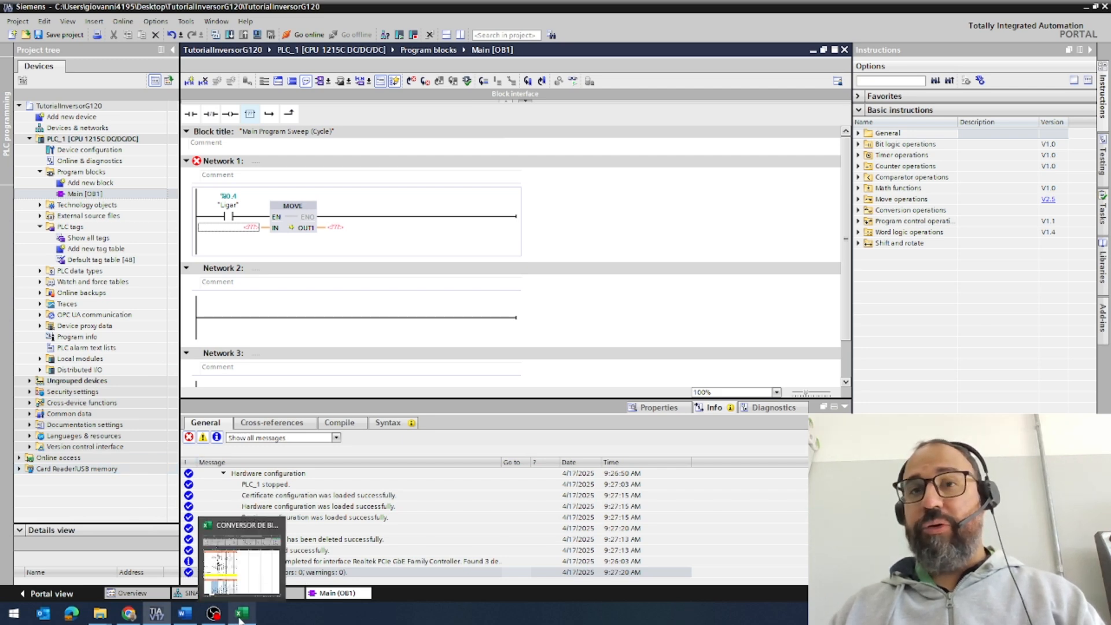
Set the Network 1 MOVE's IN to 1151 and OUT1 to "ControlWord", checking the decimal value against the control word bits in the Excel converter
click(272, 526)
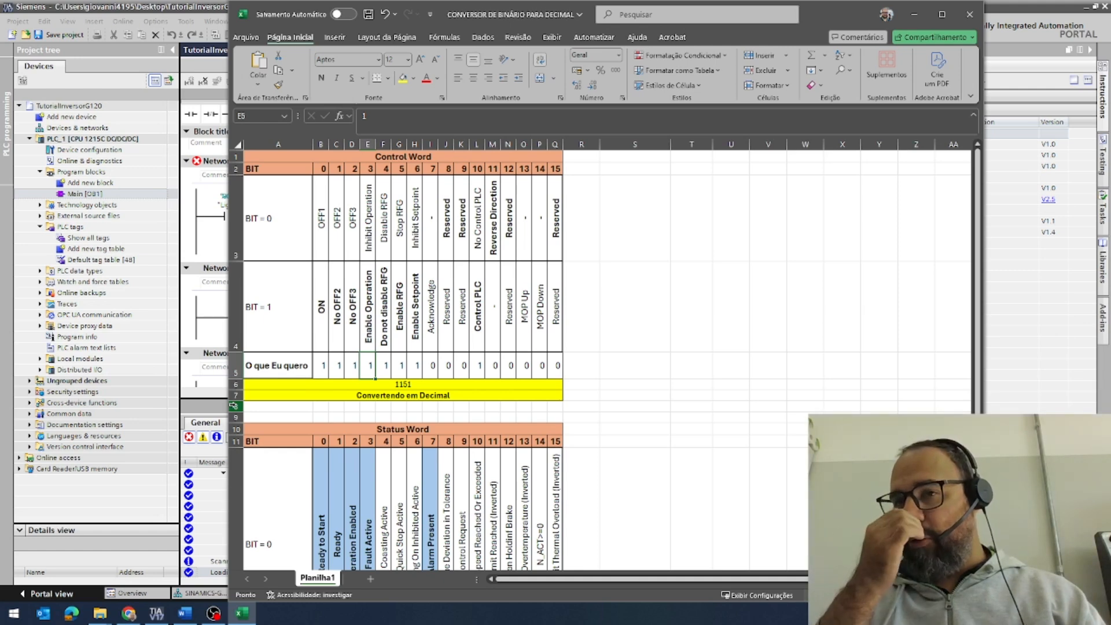
click(156, 614)
click(244, 229)
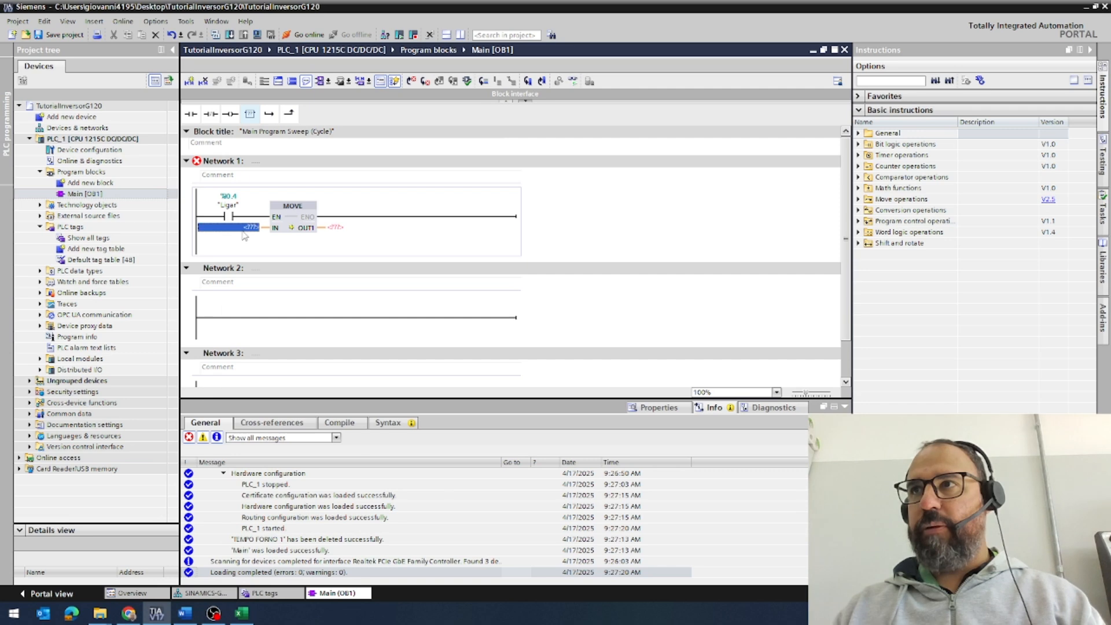
text(1151)
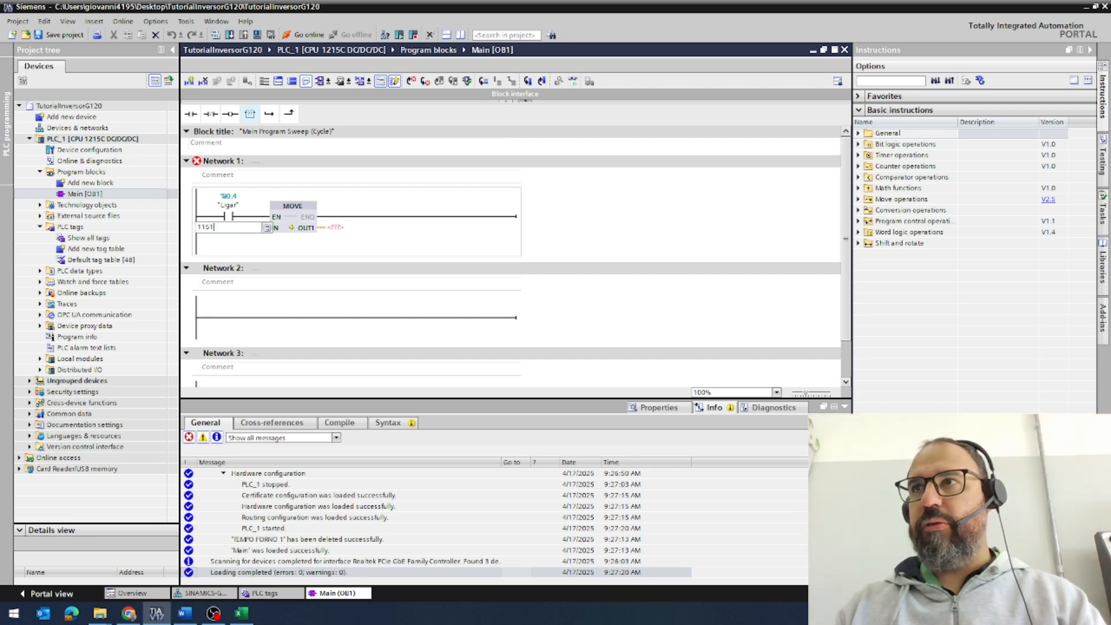
key(Return)
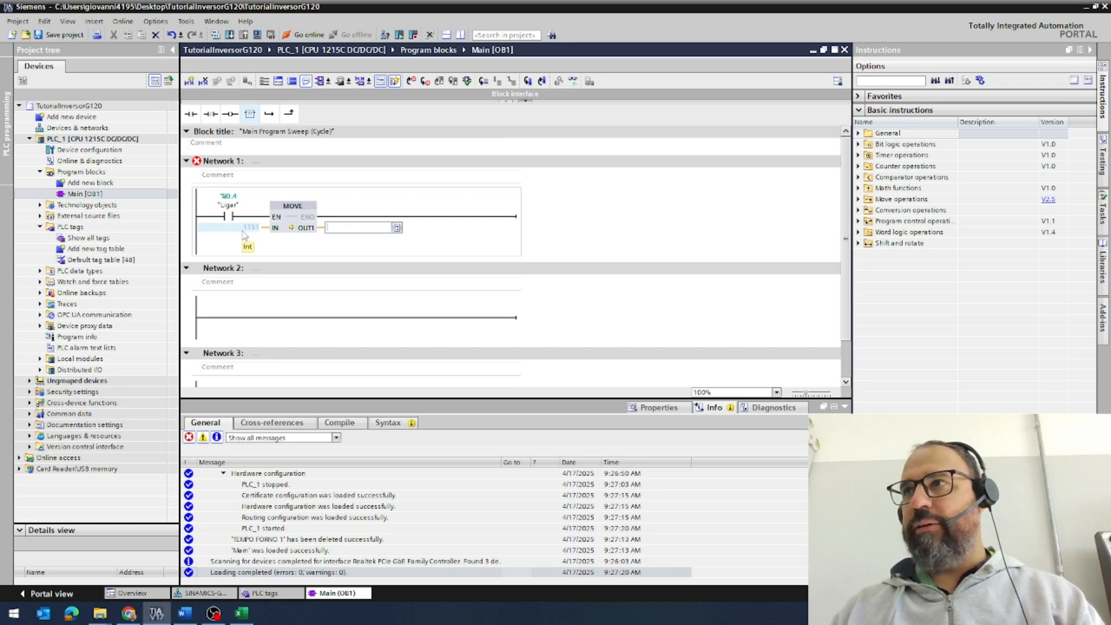
text(con)
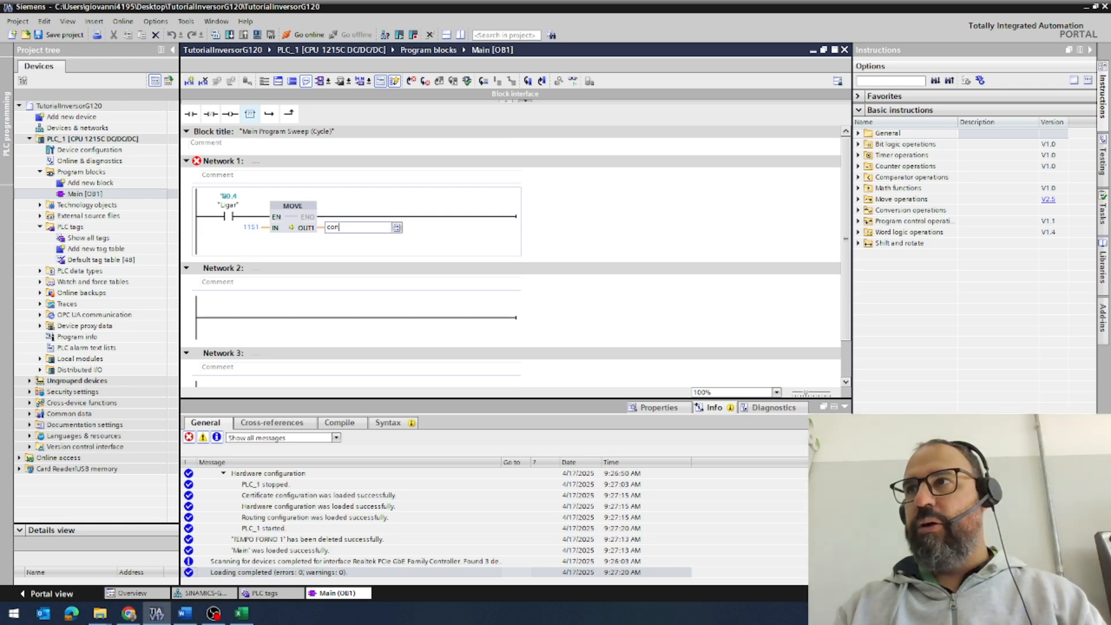
key(Return)
key(Return)
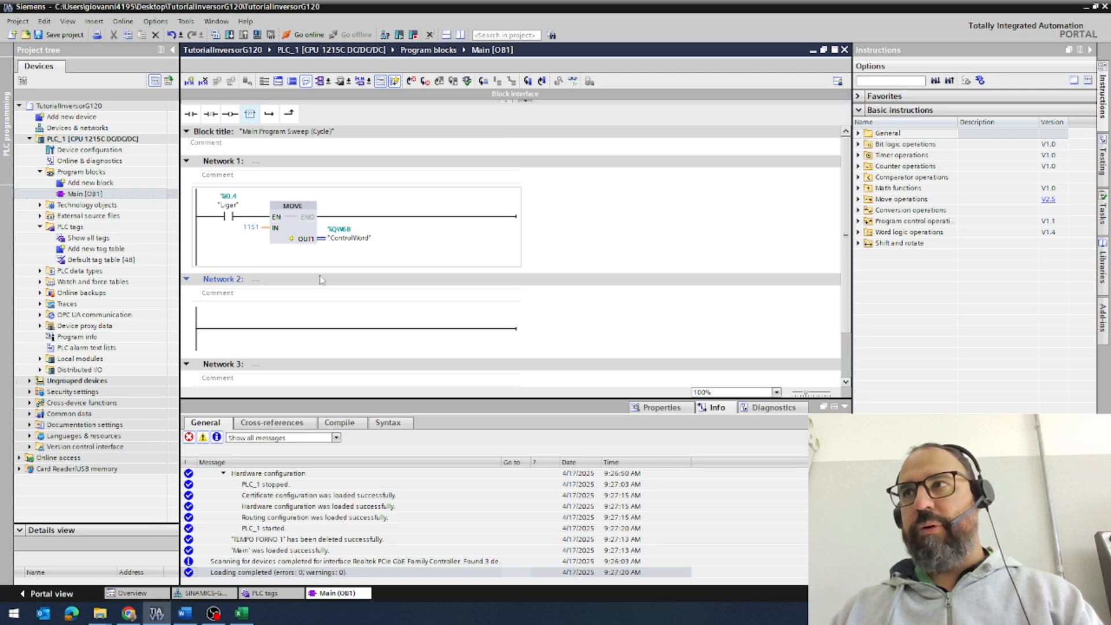
click(242, 613)
drag(322, 375, 551, 366)
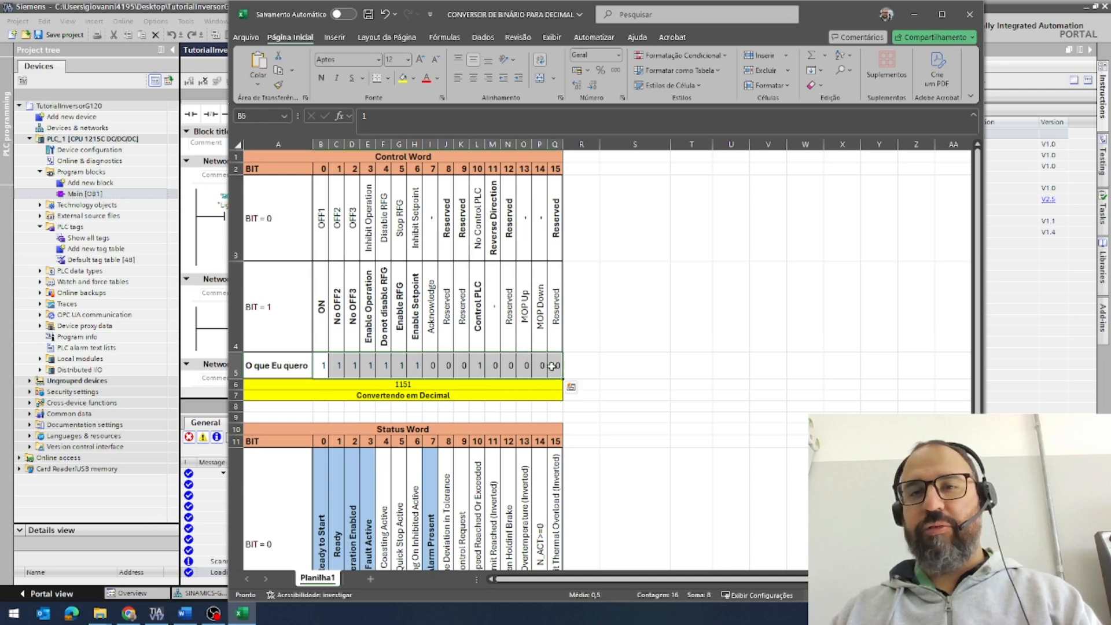
click(156, 613)
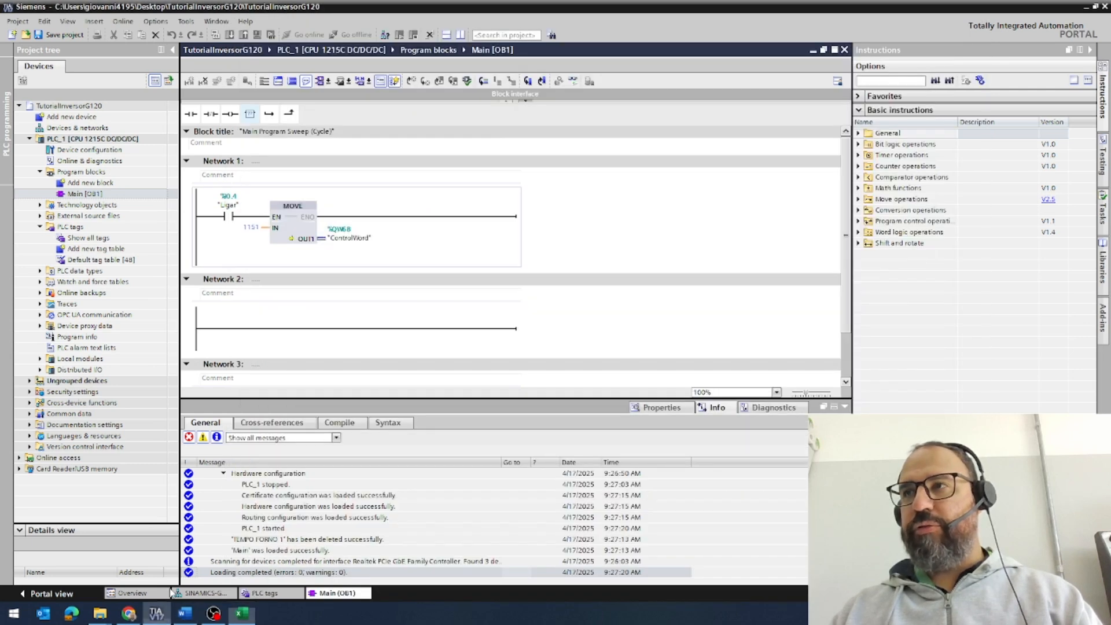
Place a normally open contact in Network 2 and assign it the tag "Desligar"
click(246, 336)
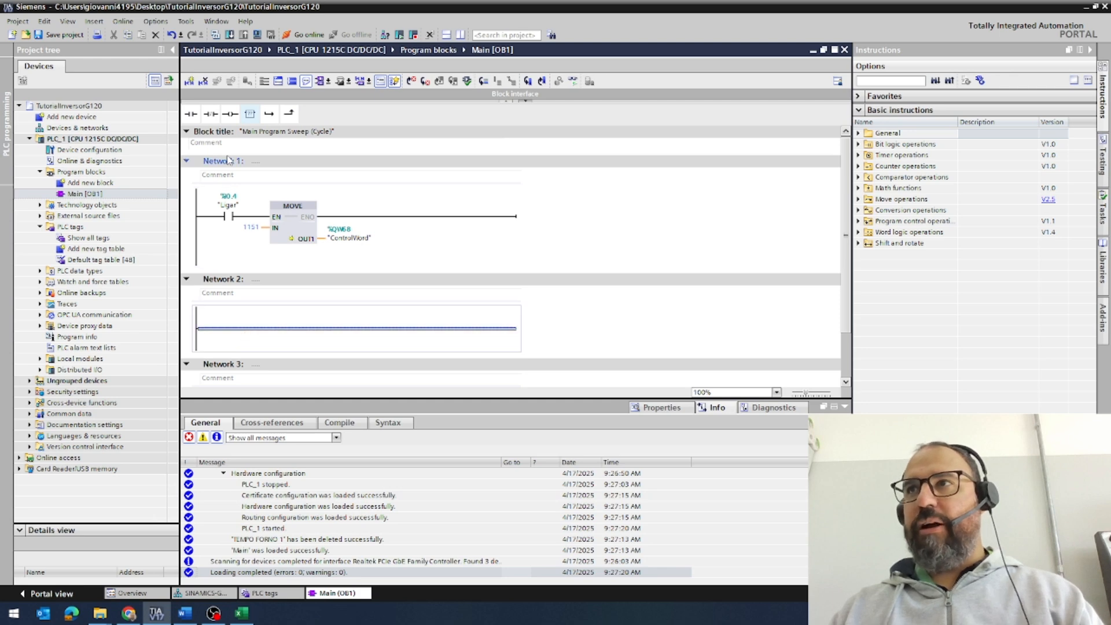
click(220, 260)
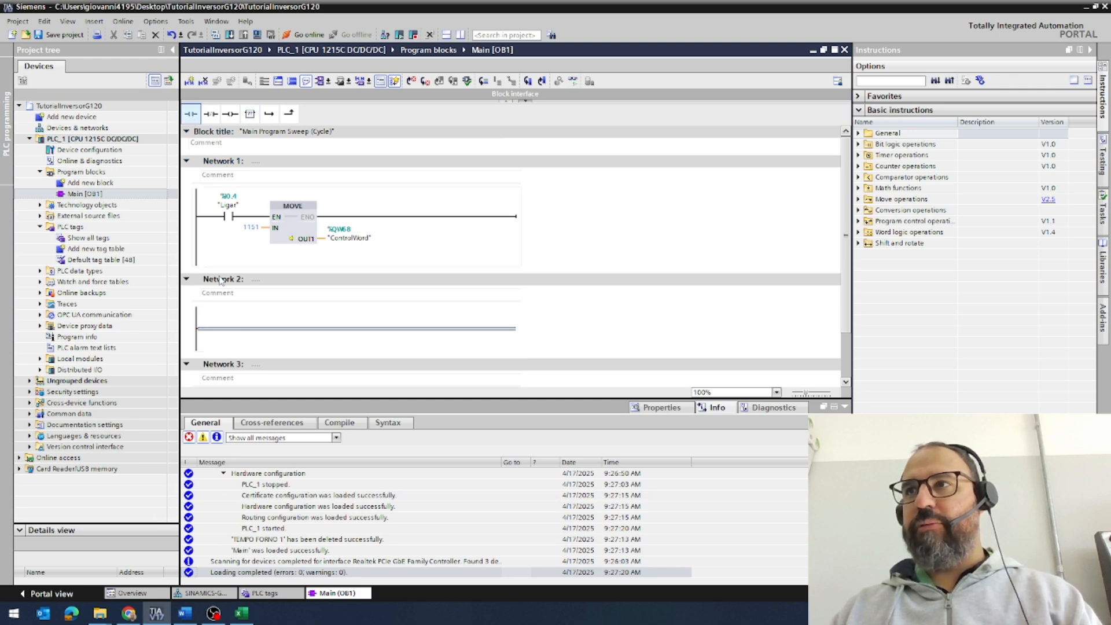
click(190, 113)
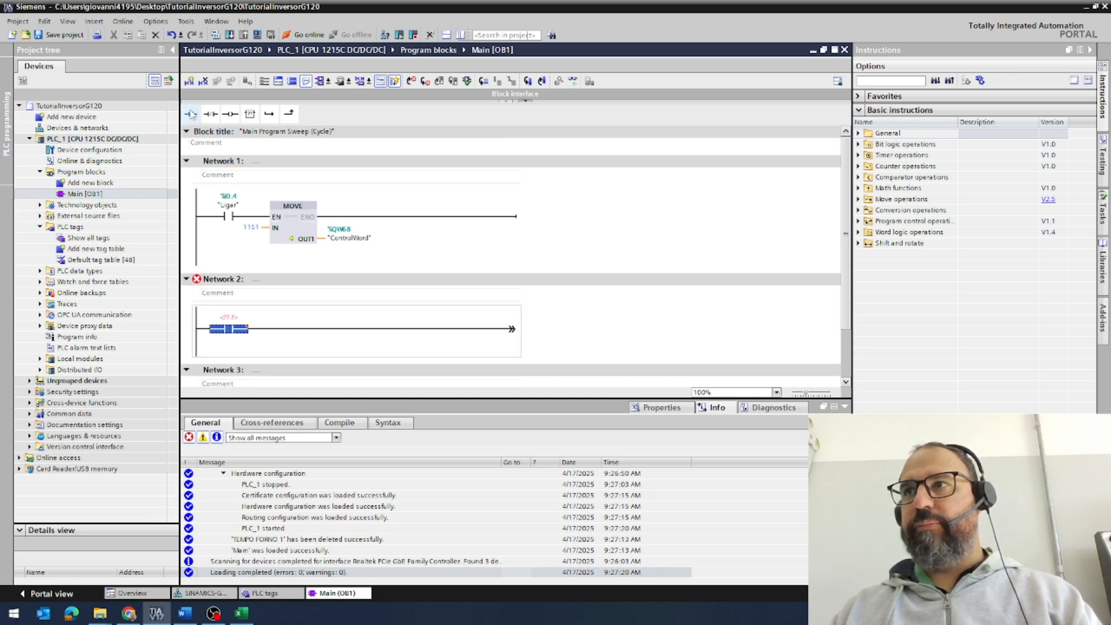
click(235, 318)
text(de)
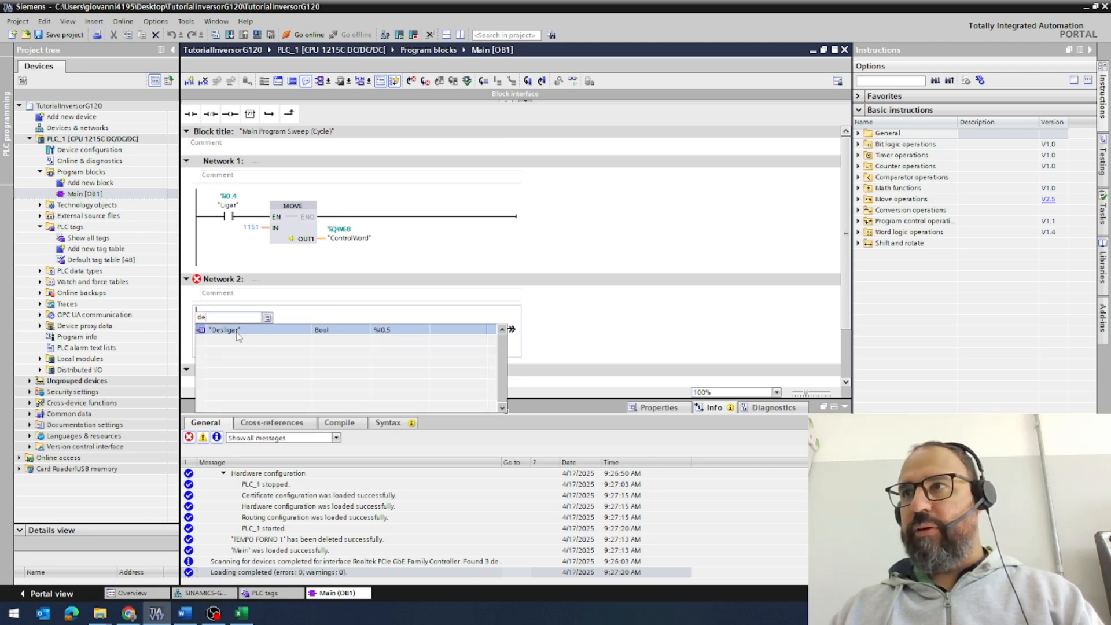
click(237, 334)
Insert a MOVE instruction after the "Desligar" contact in Network 2
click(293, 337)
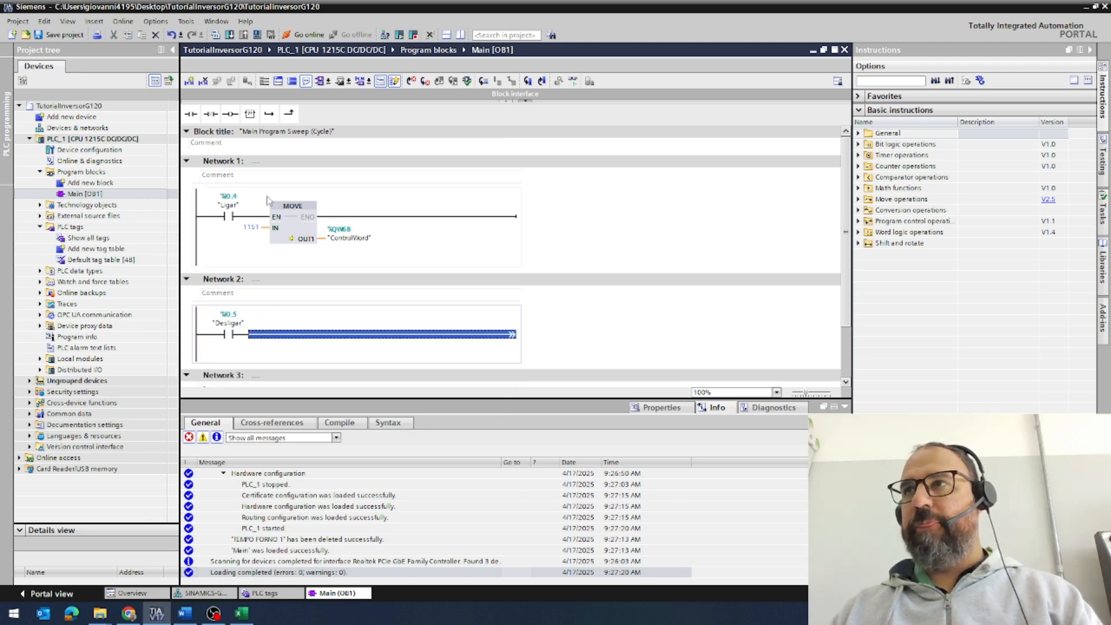
click(250, 114)
double_click(293, 325)
text(move)
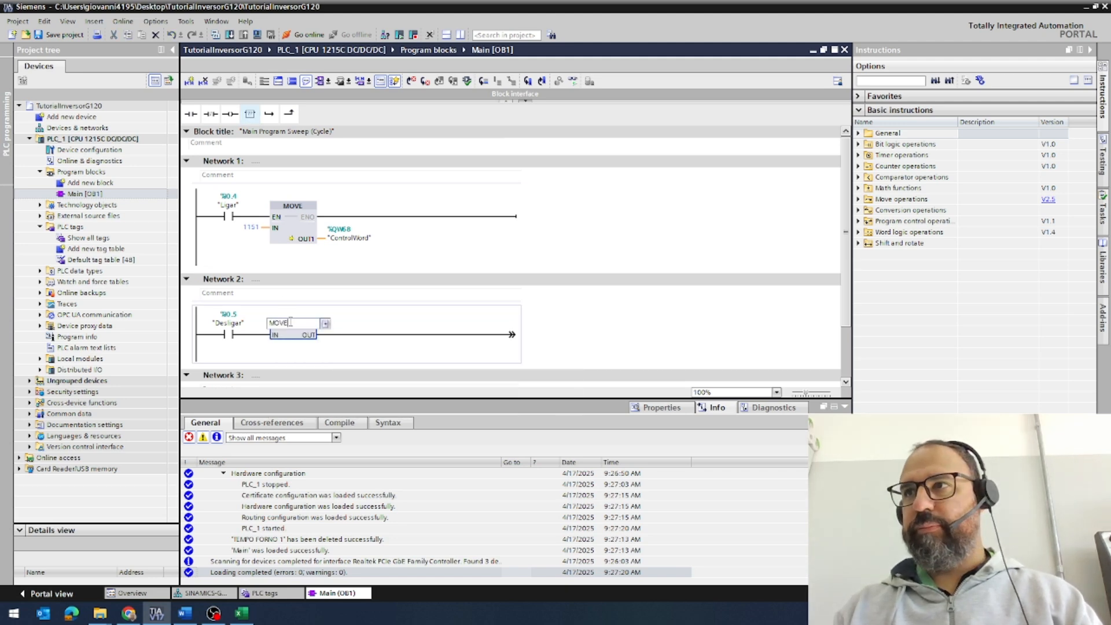
key(Return)
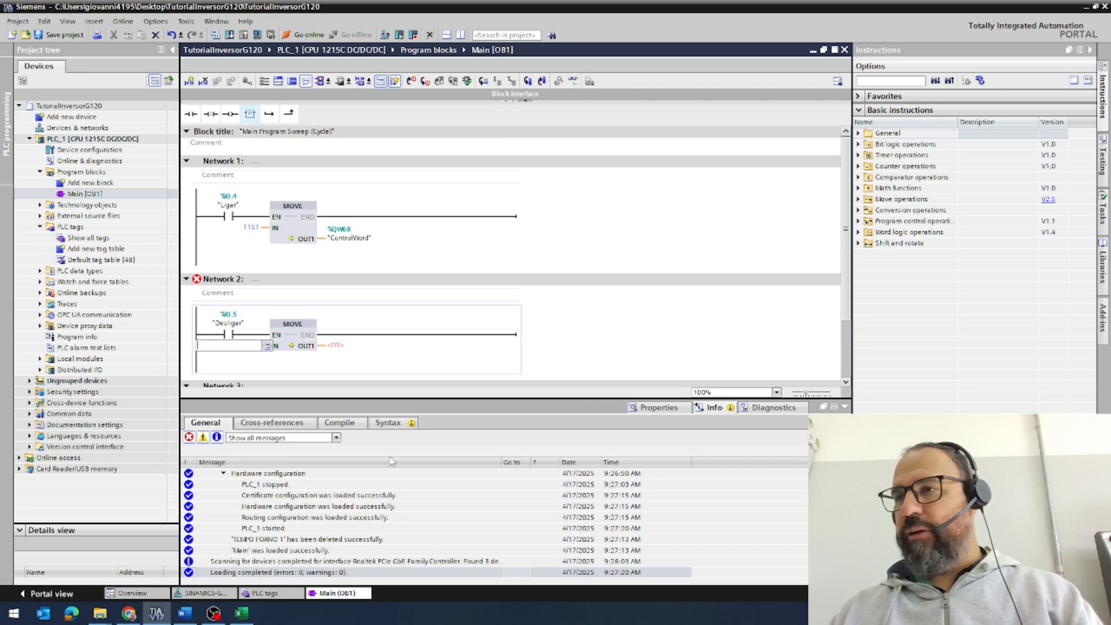
Switch to the Excel binary-to-decimal converter and set control word bit 0 in the "O que Eu quero" row to 0
click(241, 614)
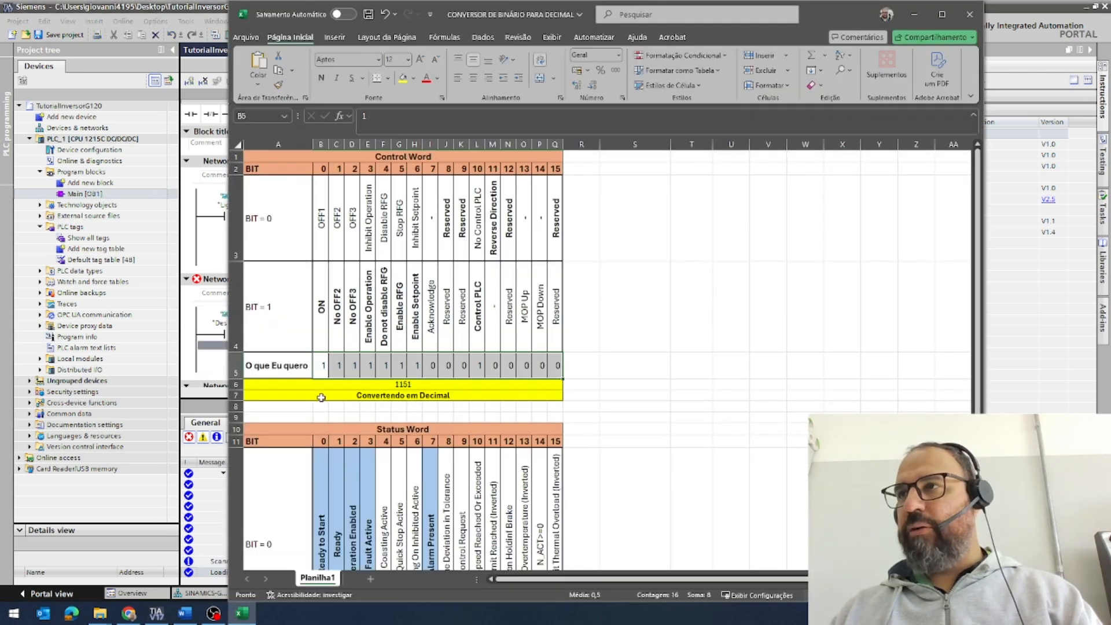
click(324, 367)
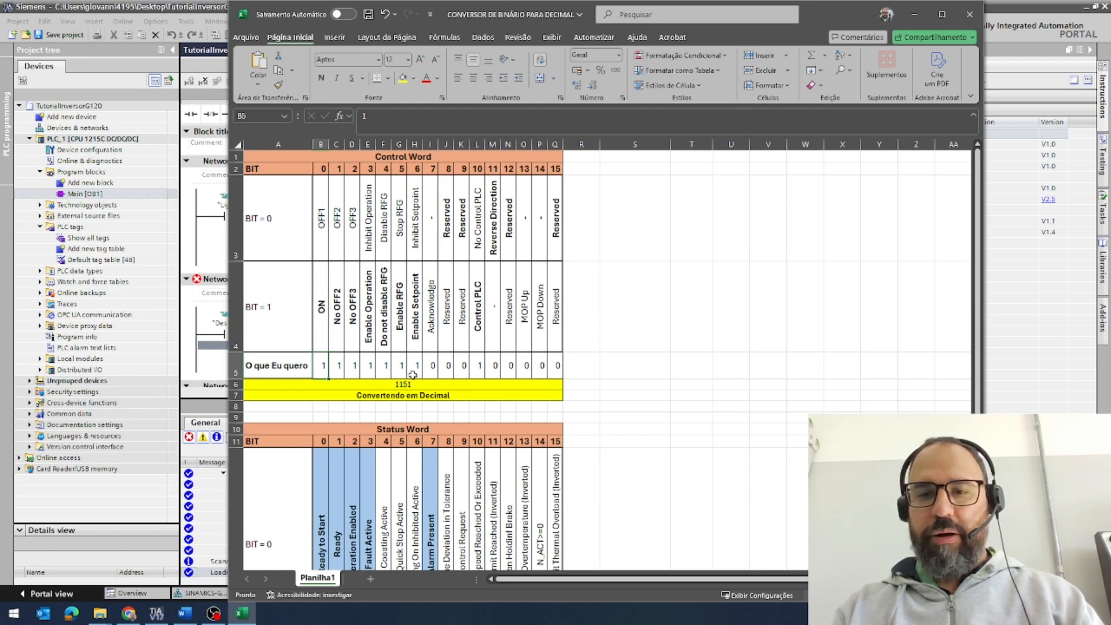
key(BackSpace)
text(0)
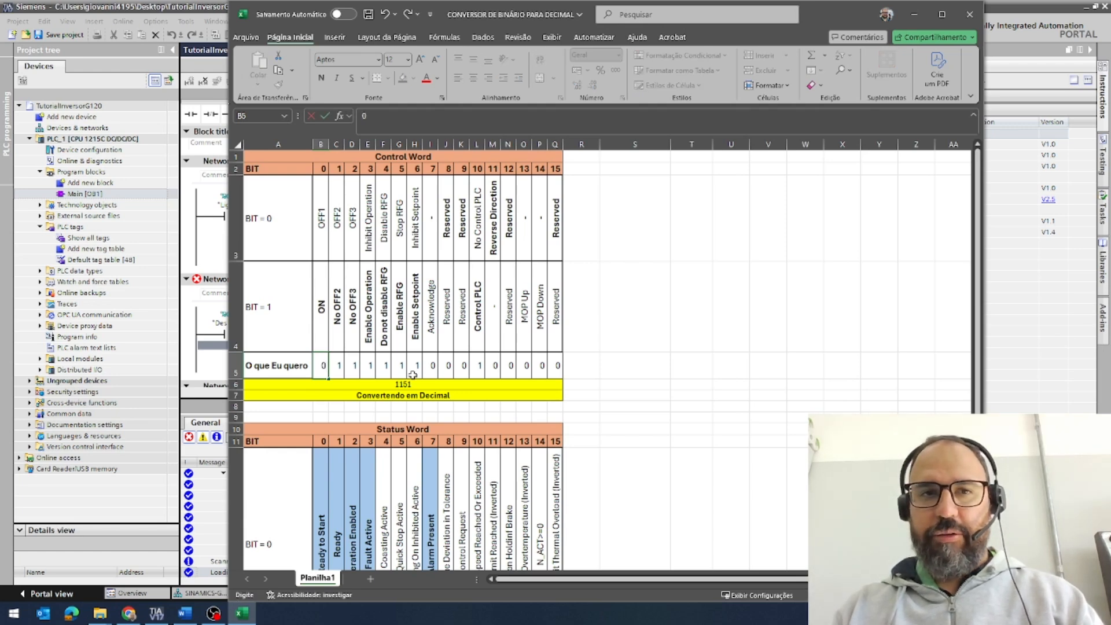
key(Return)
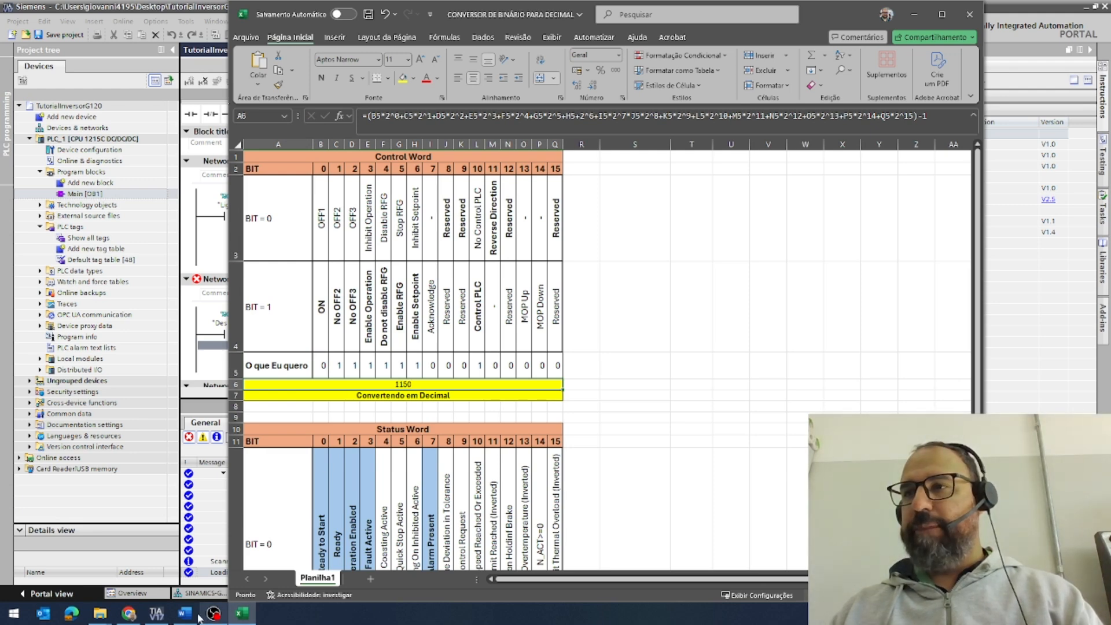
Switch back to TIA Portal and set the Network 2 MOVE's IN to 1150 and OUT1 to QW68
click(156, 613)
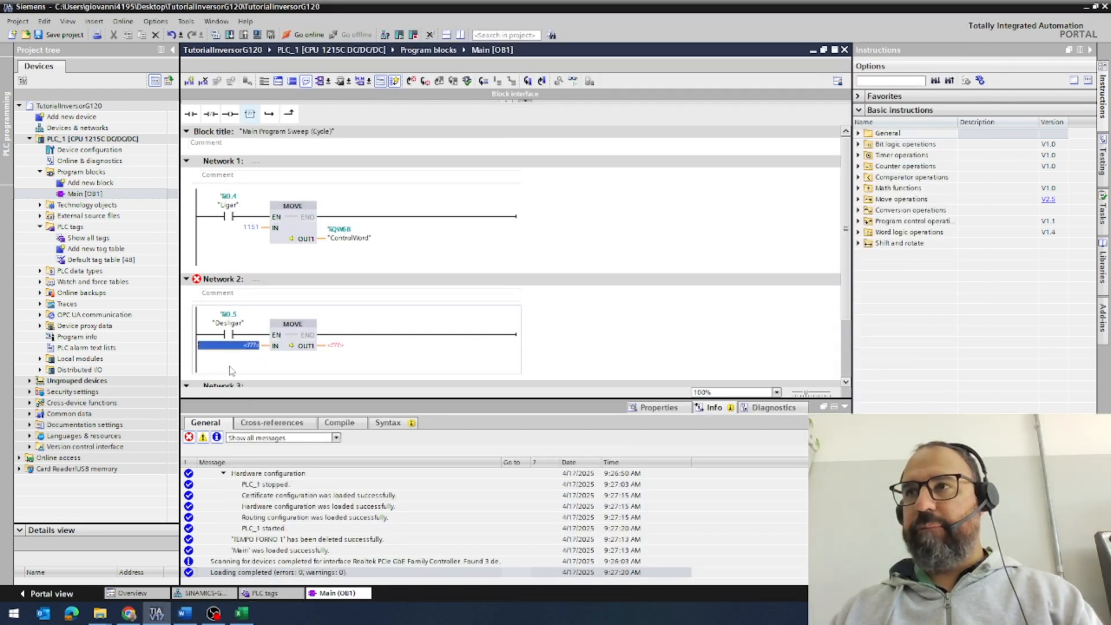
click(241, 346)
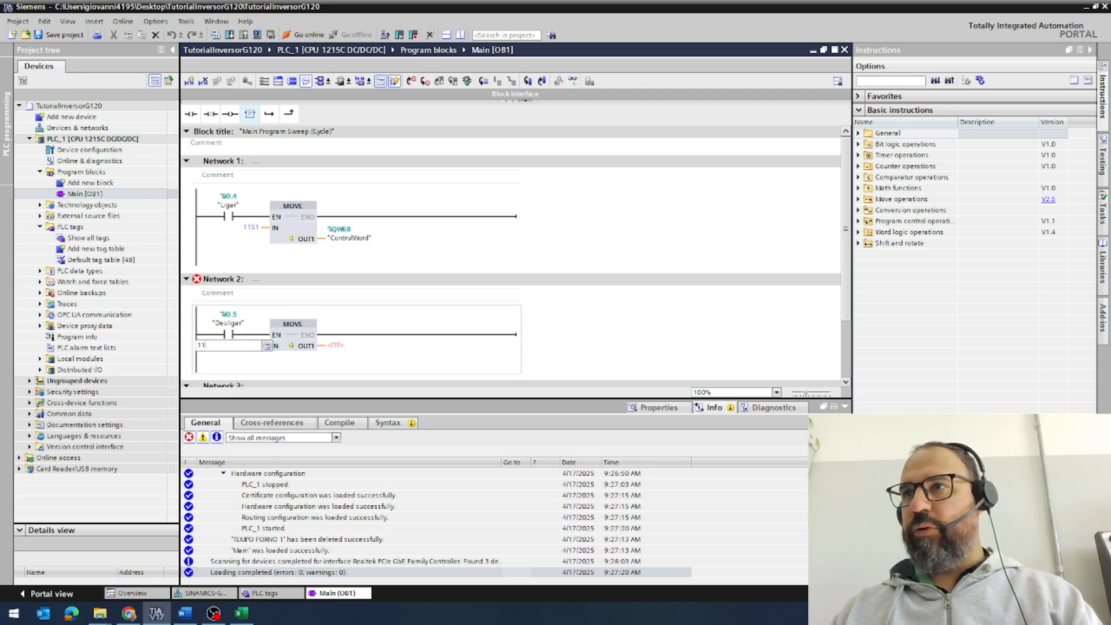
text(1150)
key(Tab)
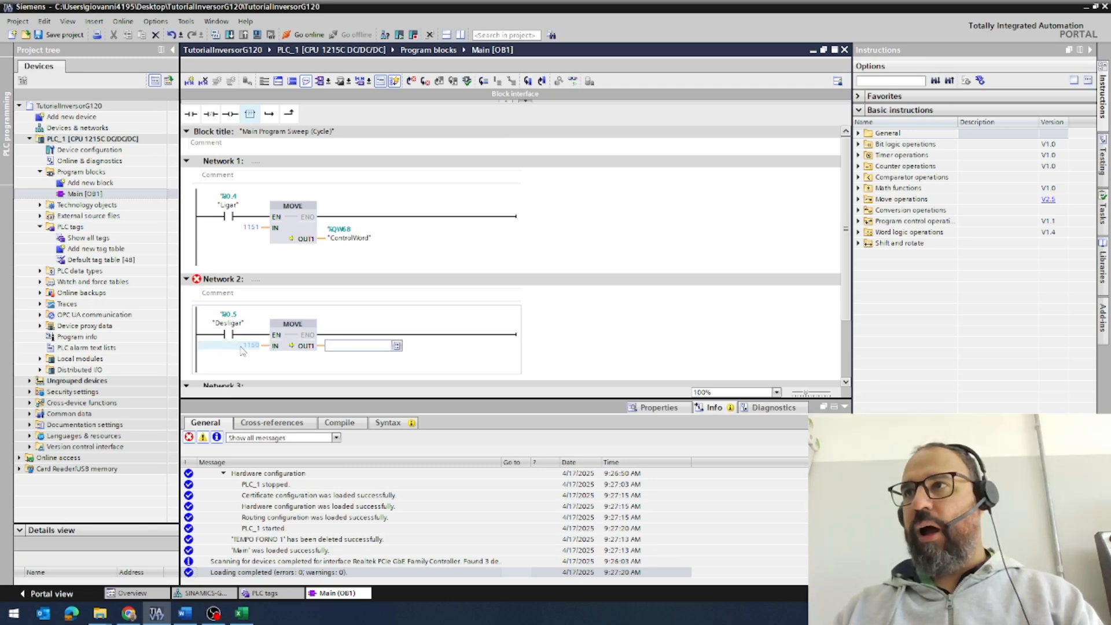
text(qw)
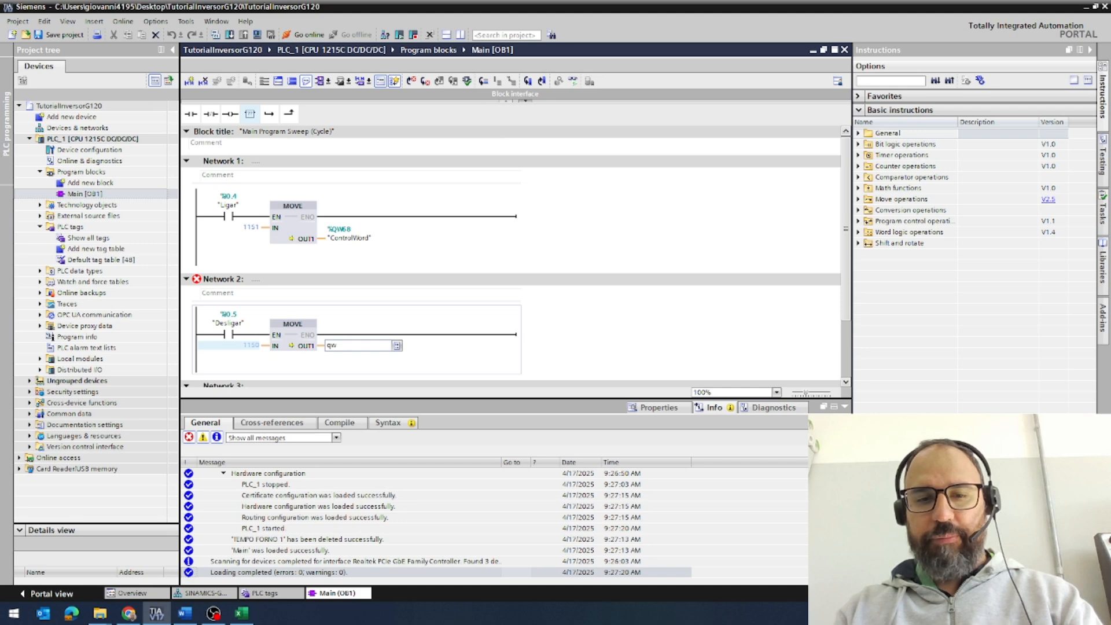
text(68)
key(Return)
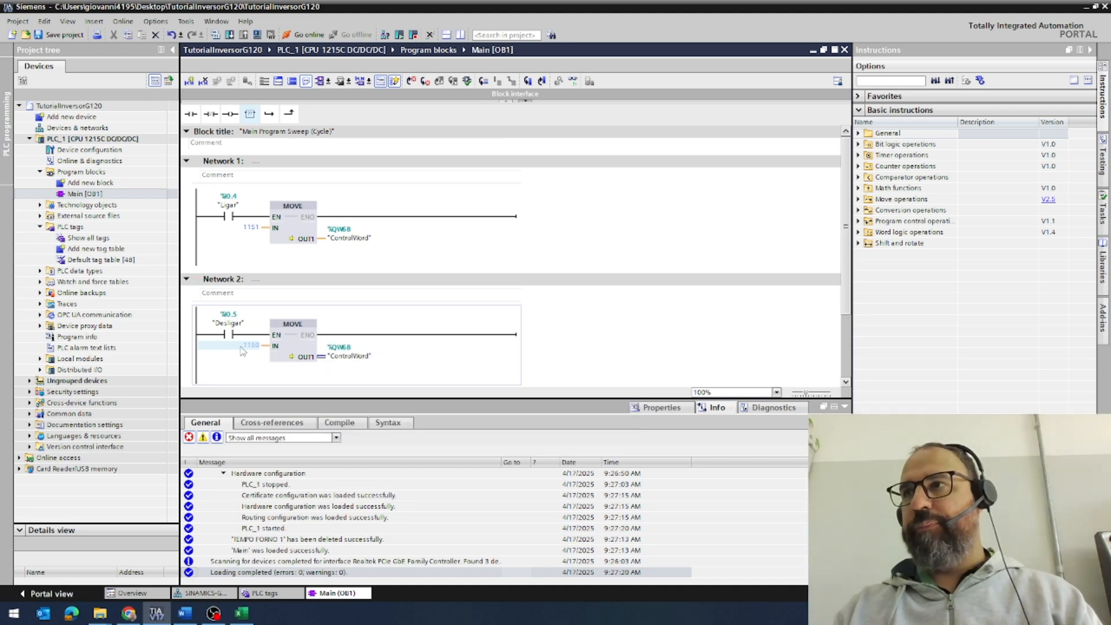
Insert a NORM_X instruction followed by a SCALE_X instruction in Network 3
scroll(243, 347, down, 3)
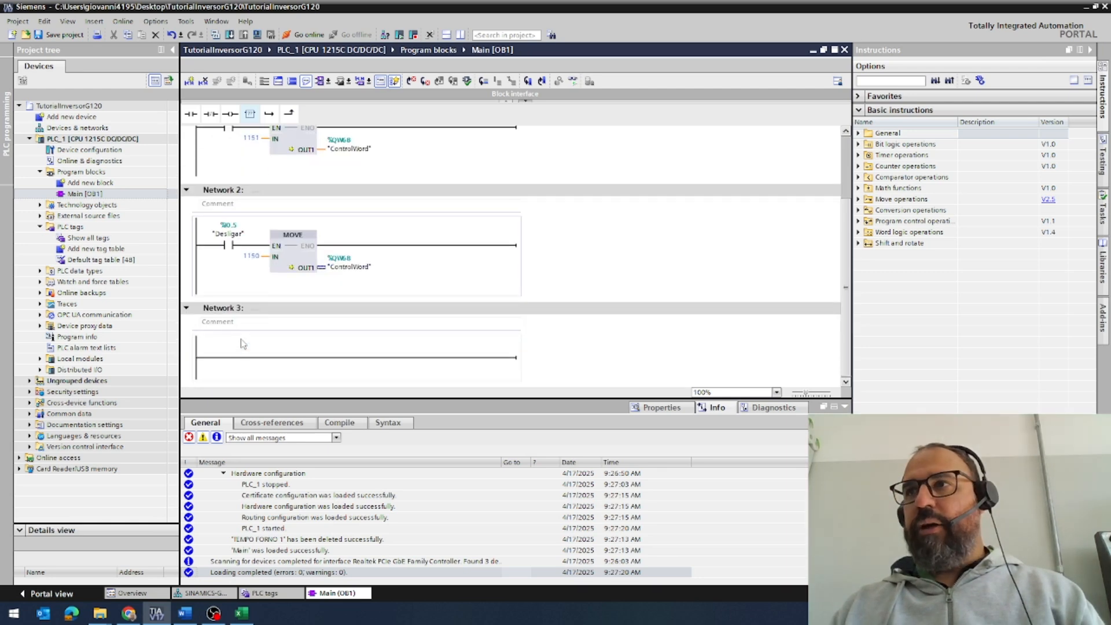
click(251, 357)
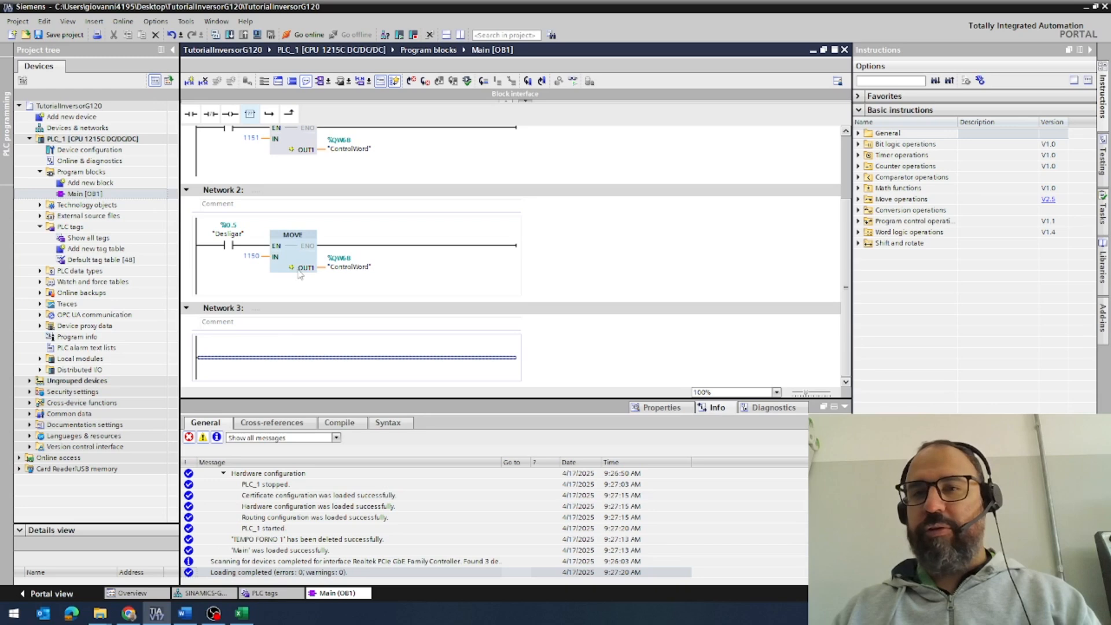
drag(250, 113, 249, 352)
drag(250, 113, 324, 357)
click(235, 353)
click(235, 350)
text(no)
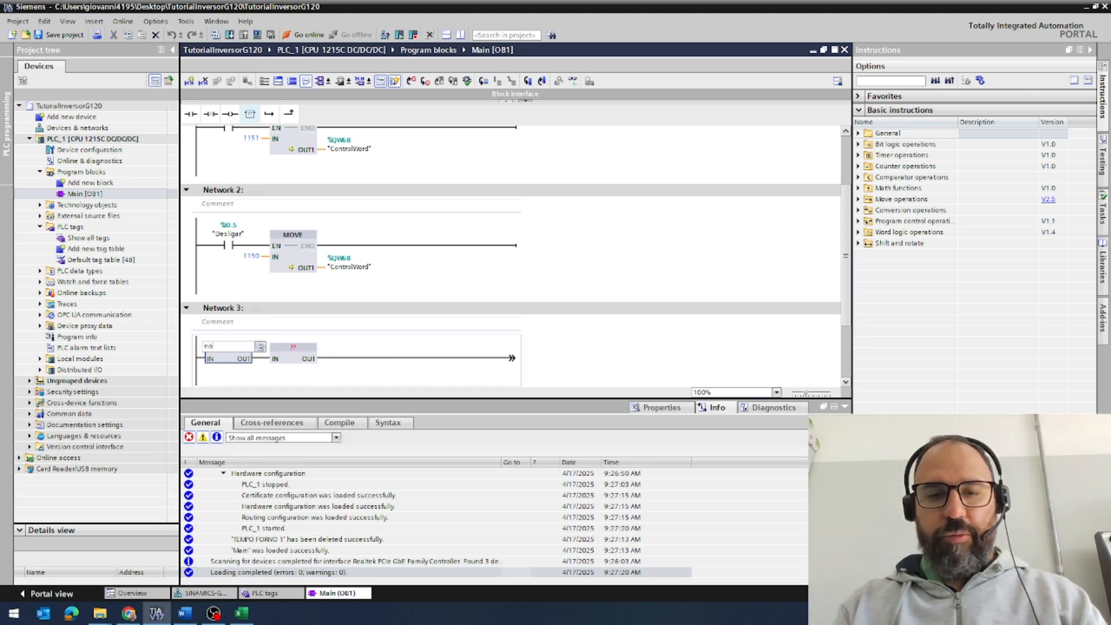
text(rm)
key(Return)
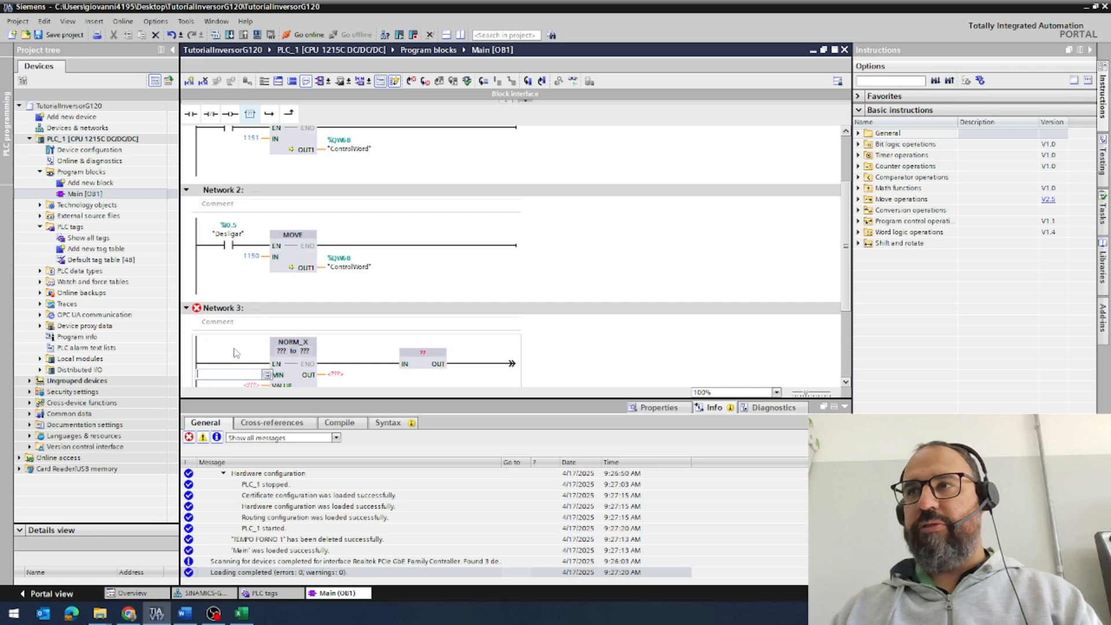
click(417, 352)
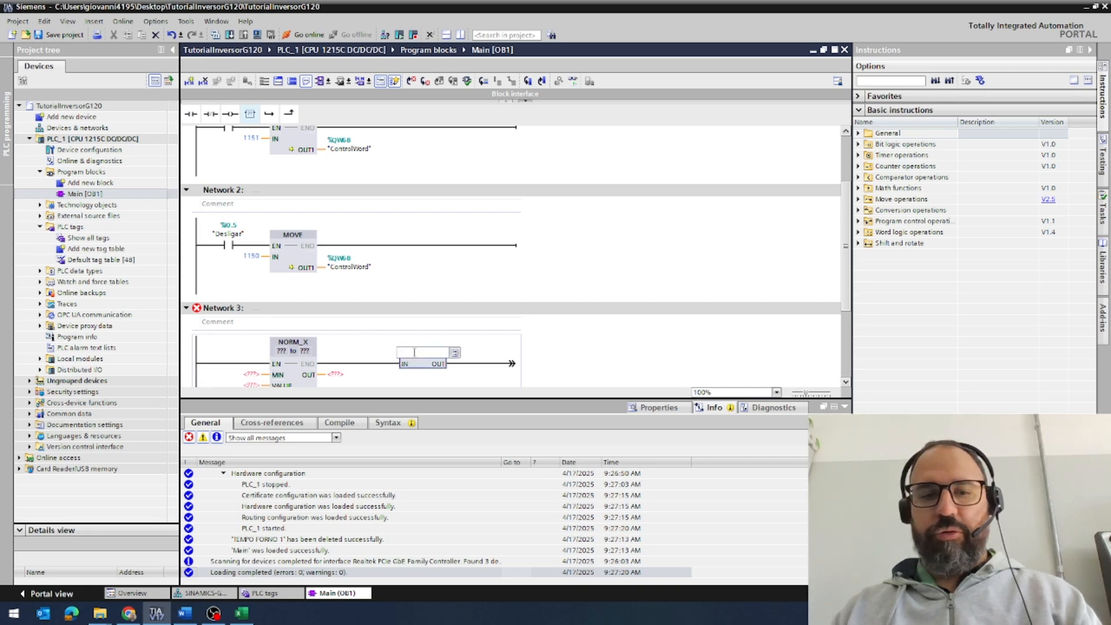
text(sca)
key(Return)
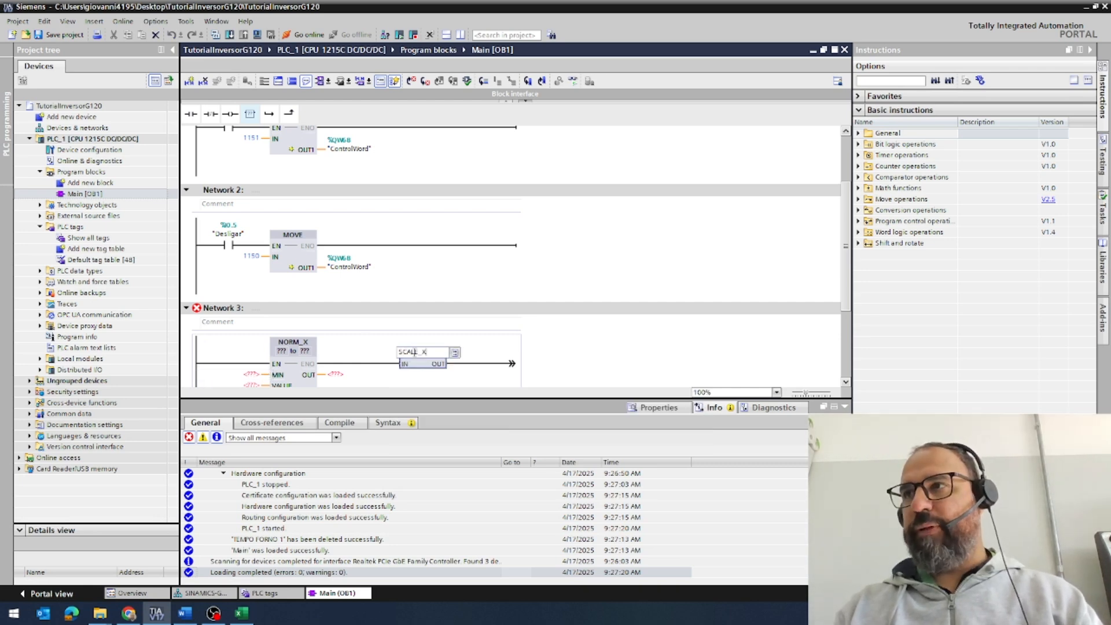
Configure NORM_X in Network 3 with MIN 0, MAX 60 and an Int to Real conversion
scroll(346, 339, down, 2)
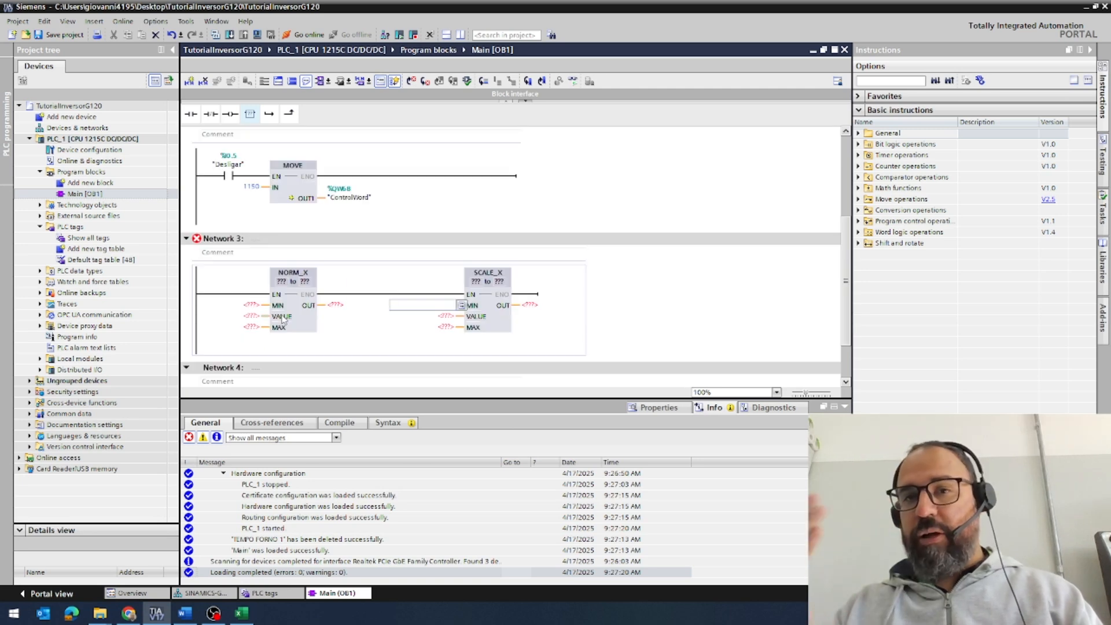
click(247, 305)
text(0)
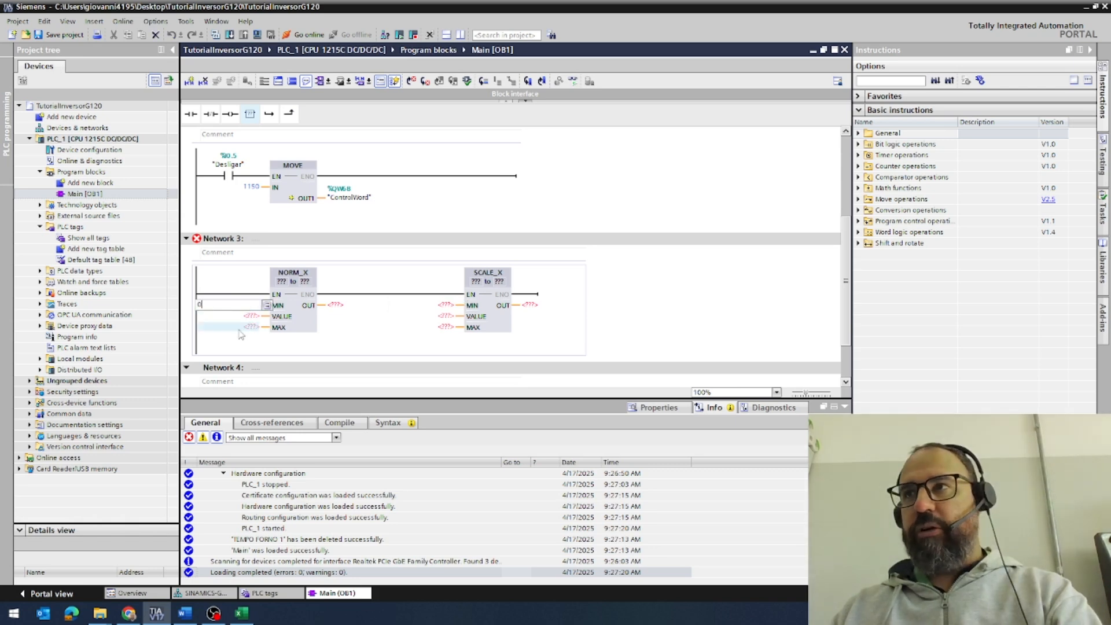
click(240, 328)
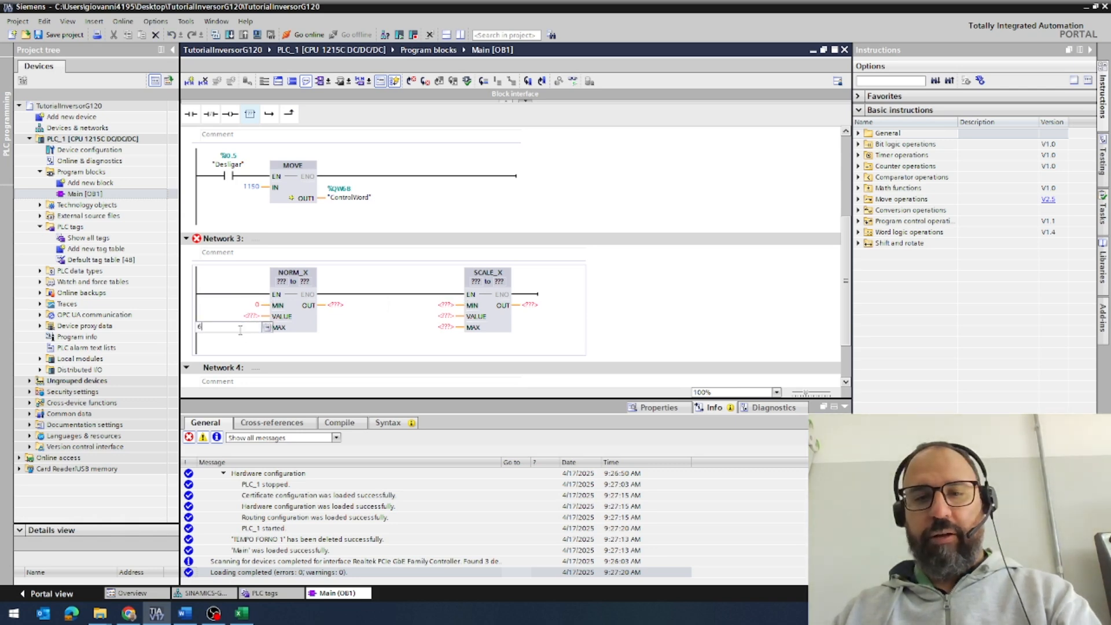
click(281, 282)
click(281, 282)
click(295, 293)
click(305, 282)
click(305, 281)
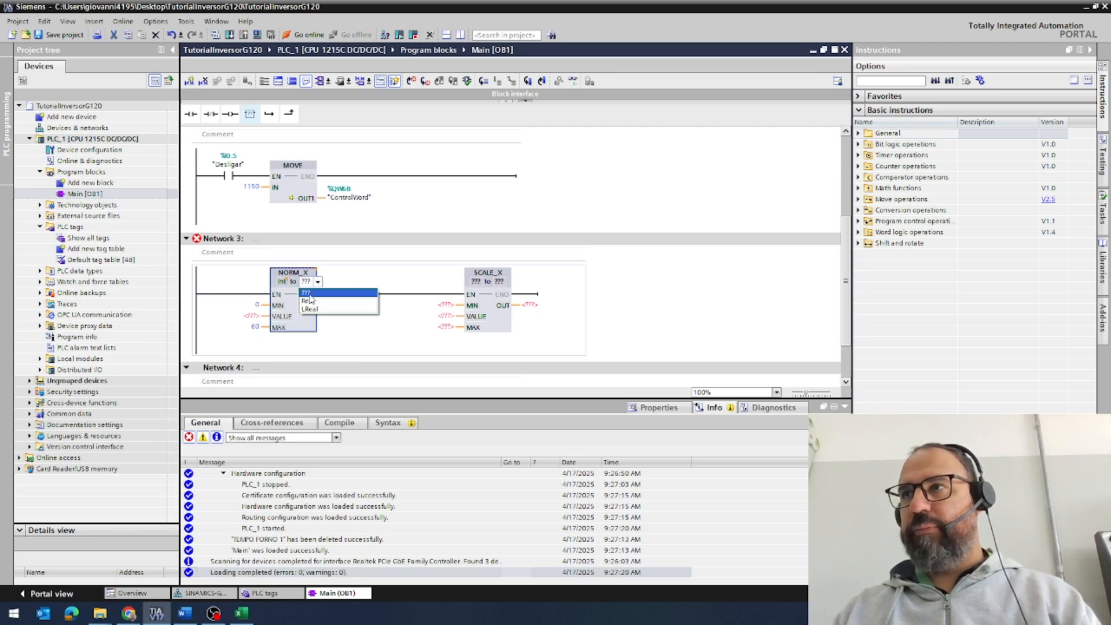
click(310, 301)
Assign the tag "Frequencia do Motor" to the VALUE input of NORM_X in Network 3
click(254, 315)
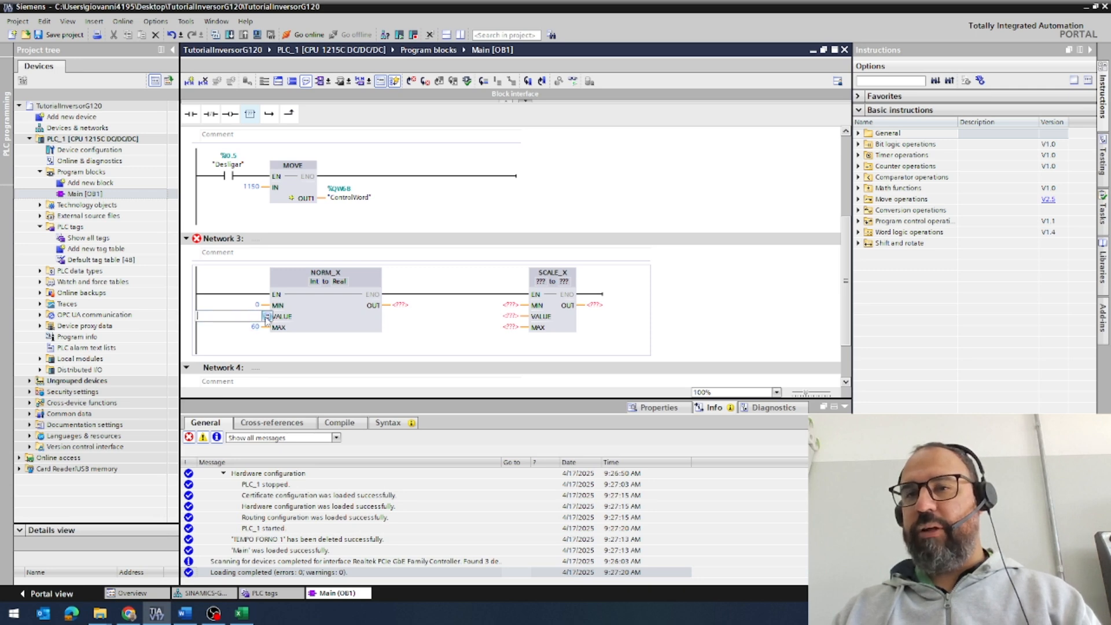
text(fre)
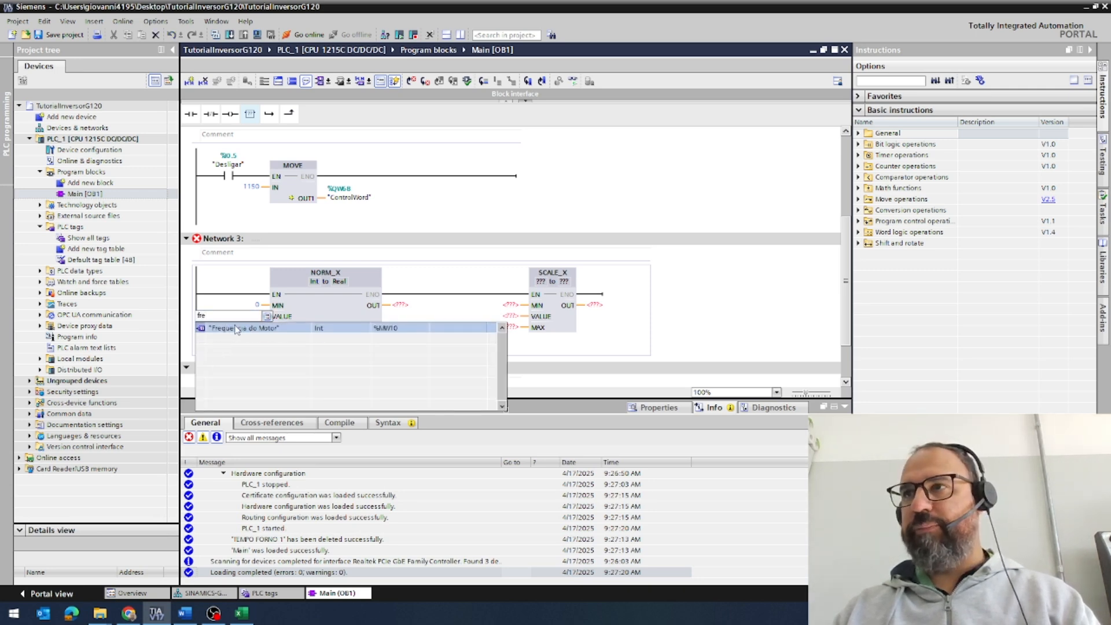
click(235, 329)
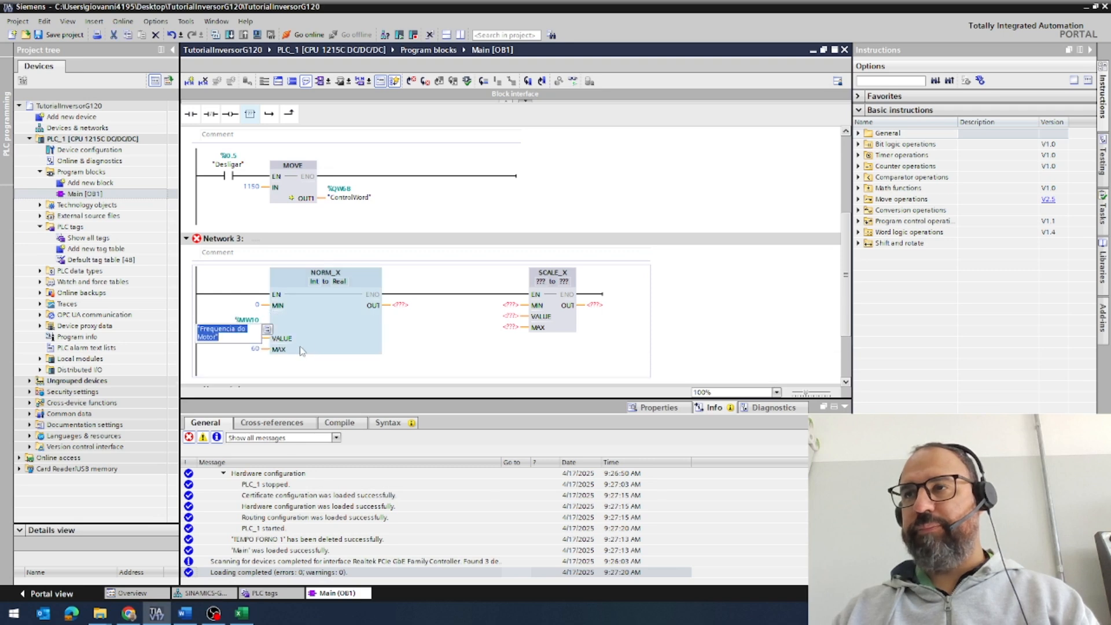
click(389, 333)
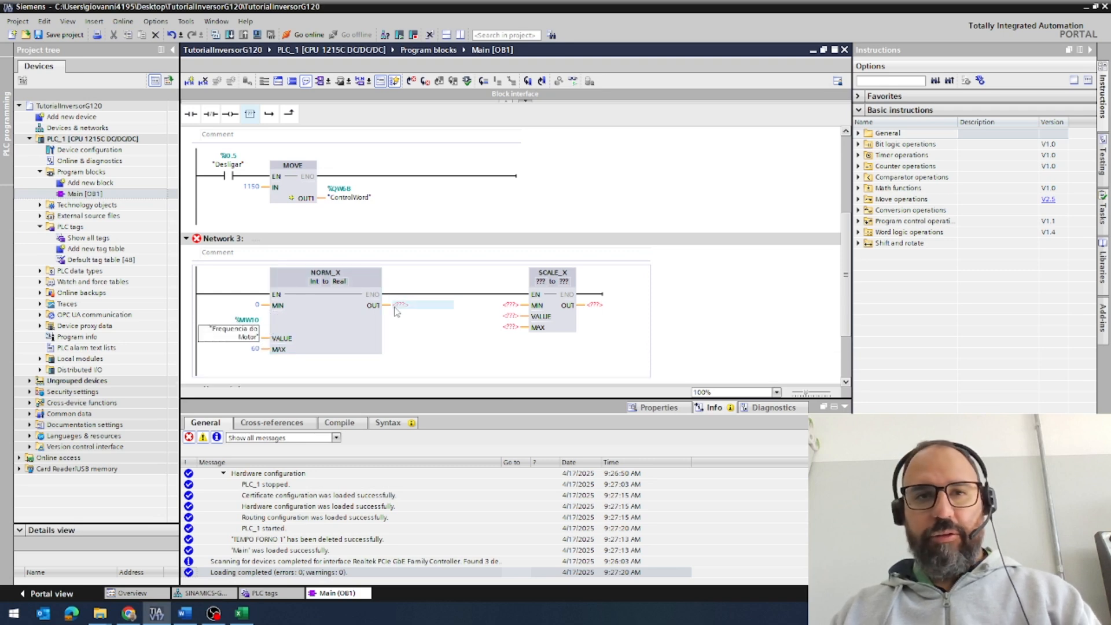
Enter memAux at the OUT of NORM_X and define it as a Local Temp tag of type Real
click(408, 307)
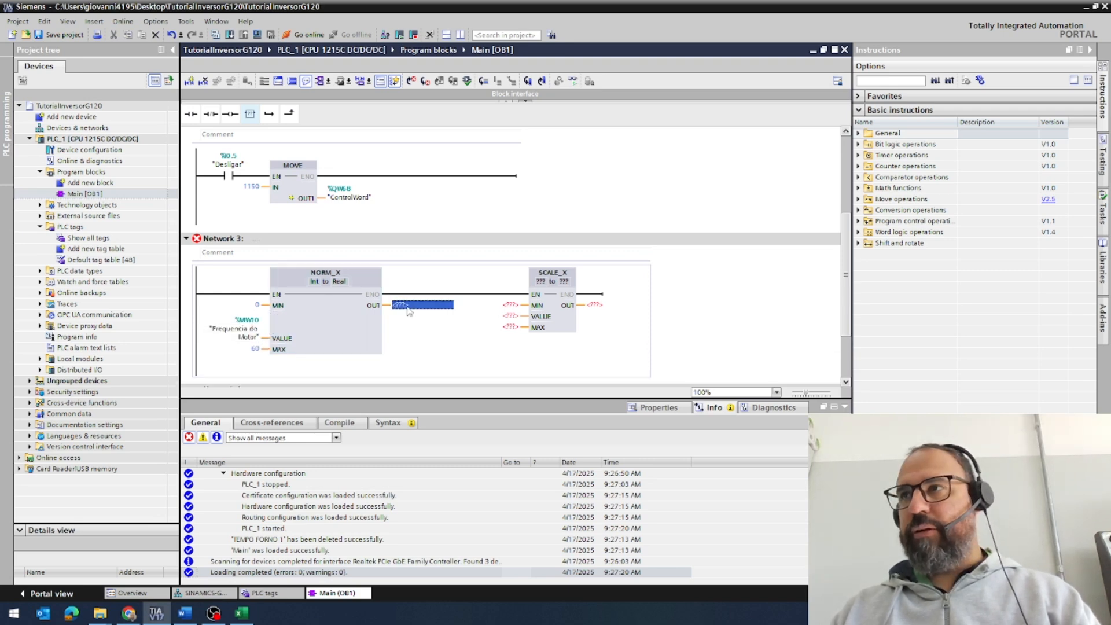
text(memAux)
key(Return)
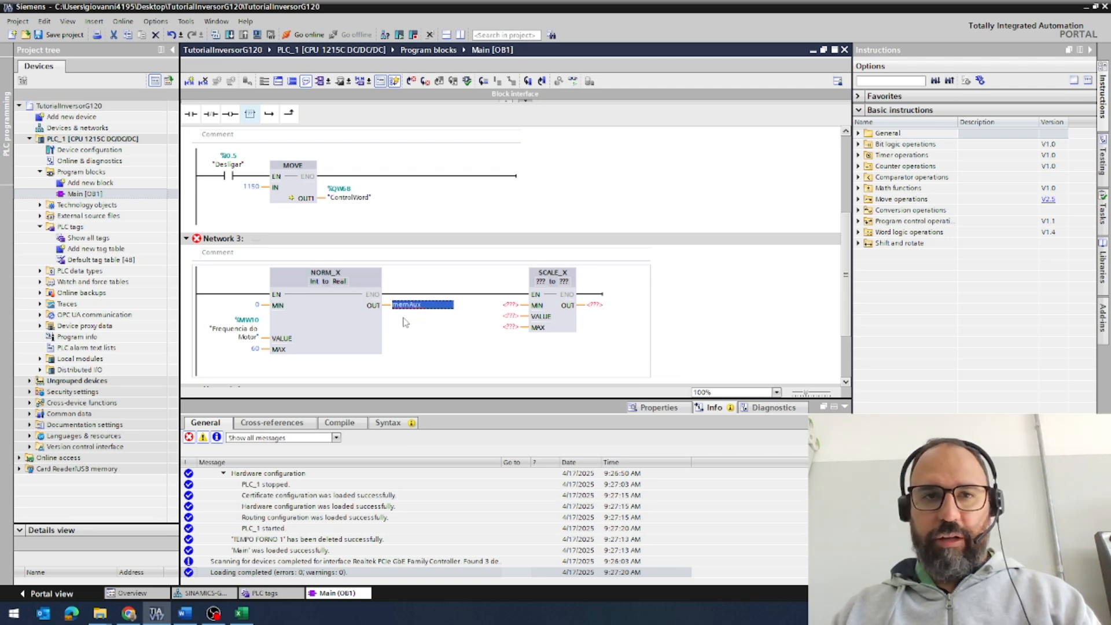
right_click(408, 307)
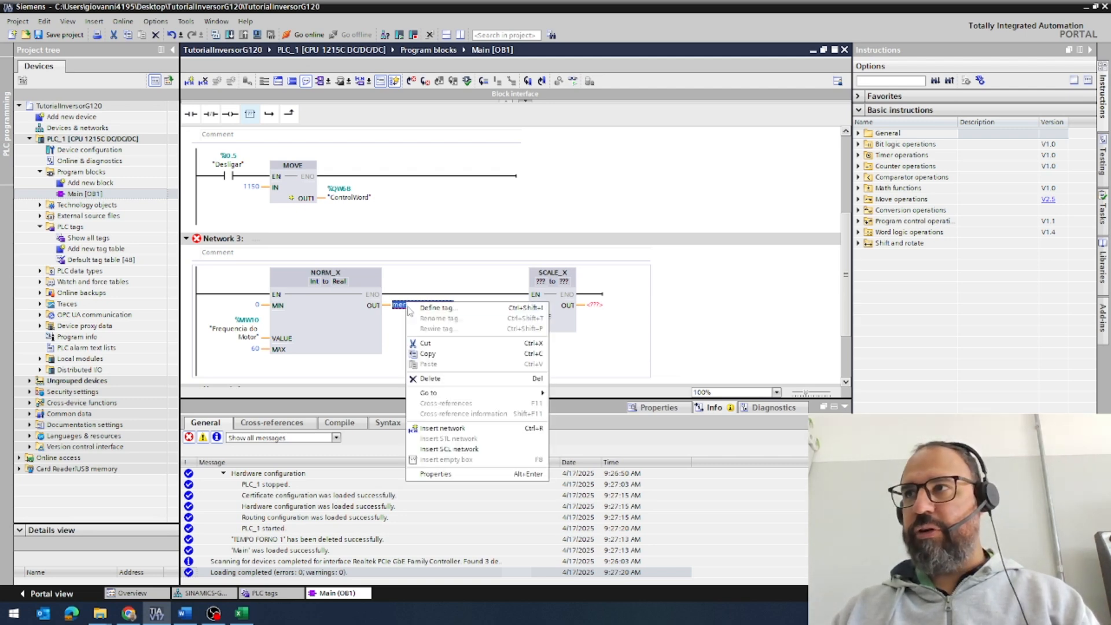
click(408, 312)
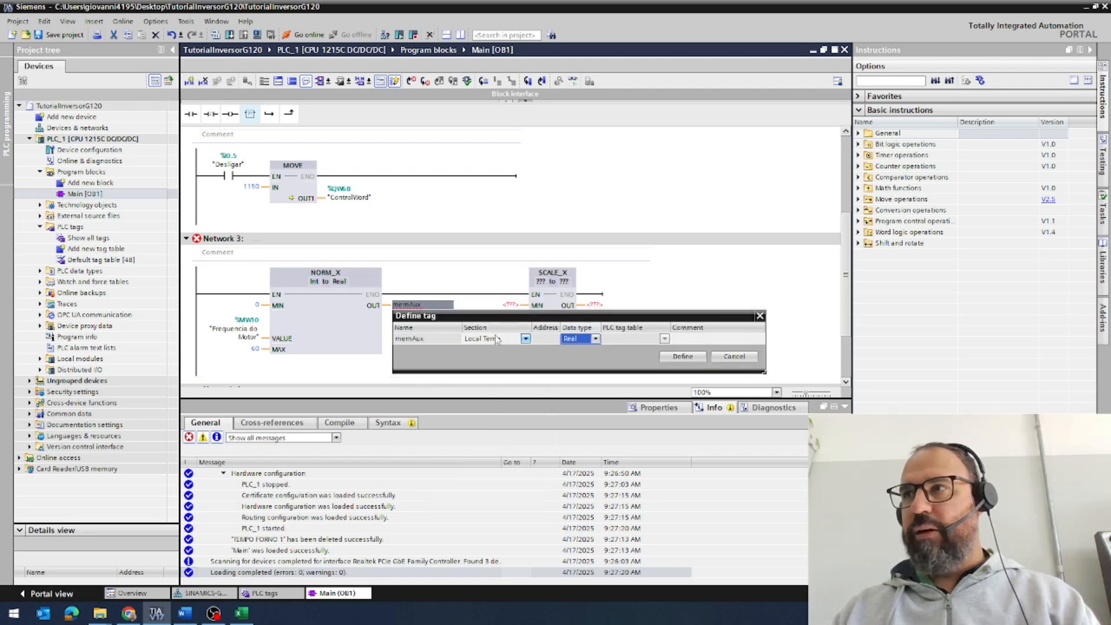
click(666, 358)
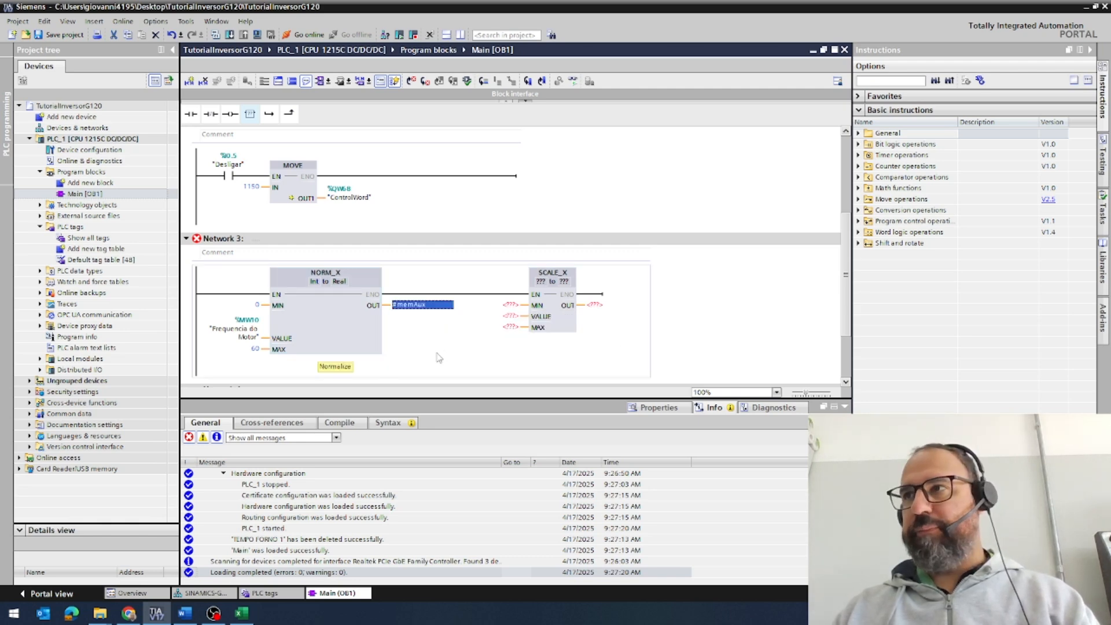
Set the SCALE_X inputs in Network 3 to VALUE #memAux, MIN 0 and MAX 27340
click(509, 316)
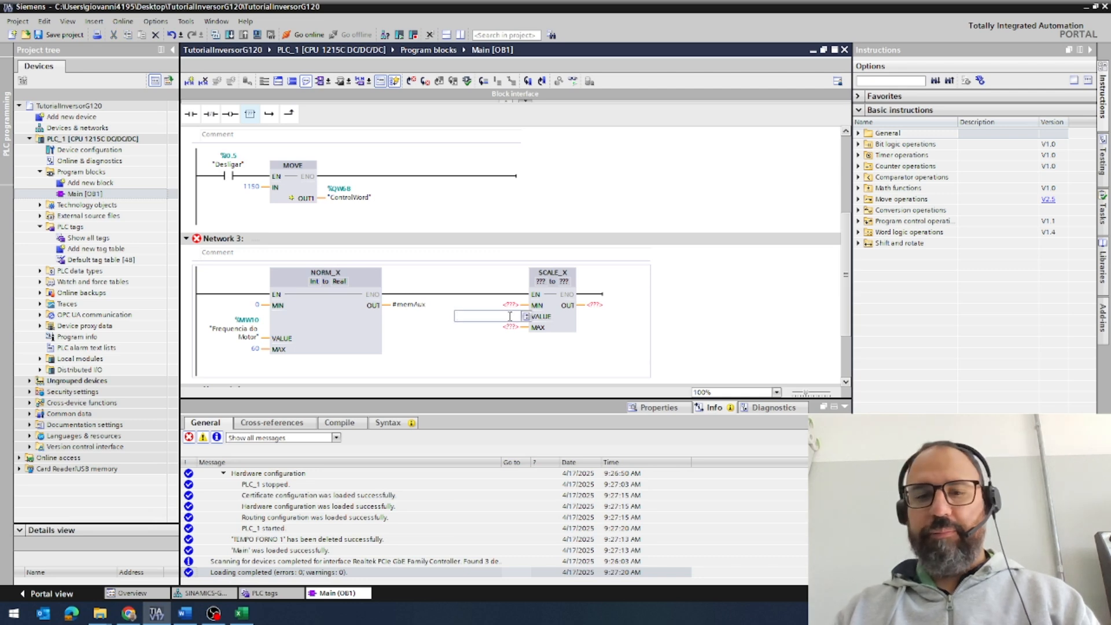
text(#memAux)
key(Return)
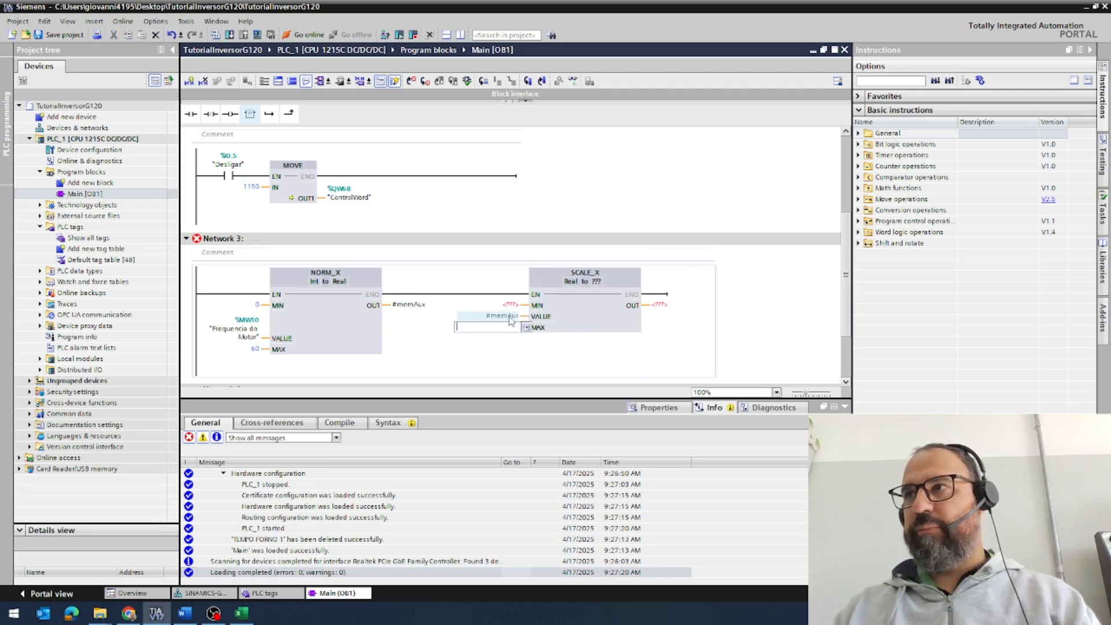
click(505, 305)
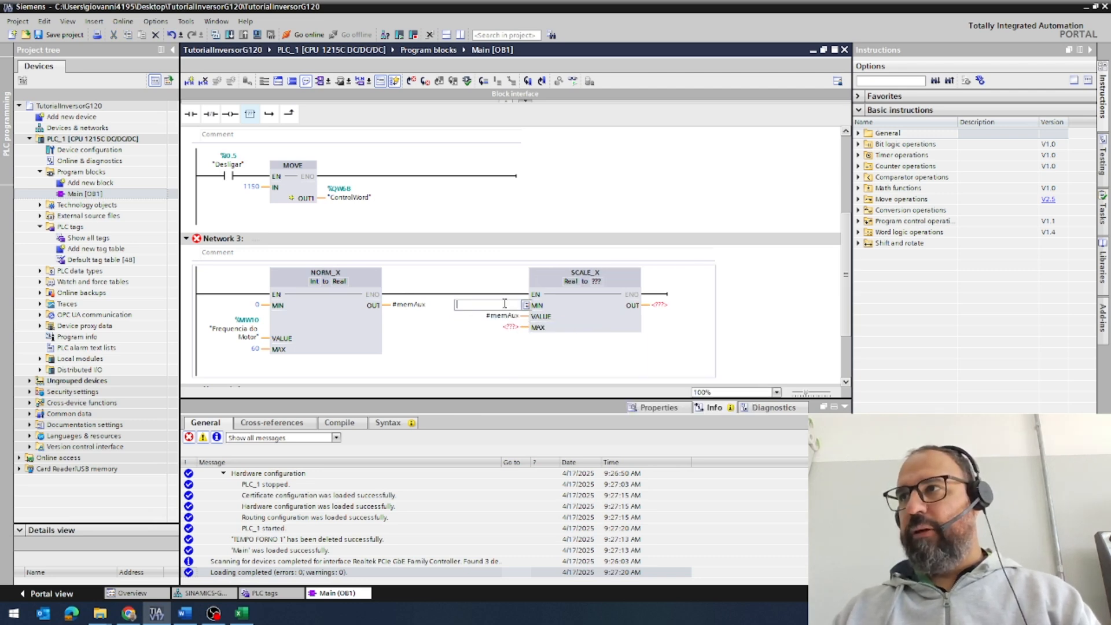
text(0)
key(Return)
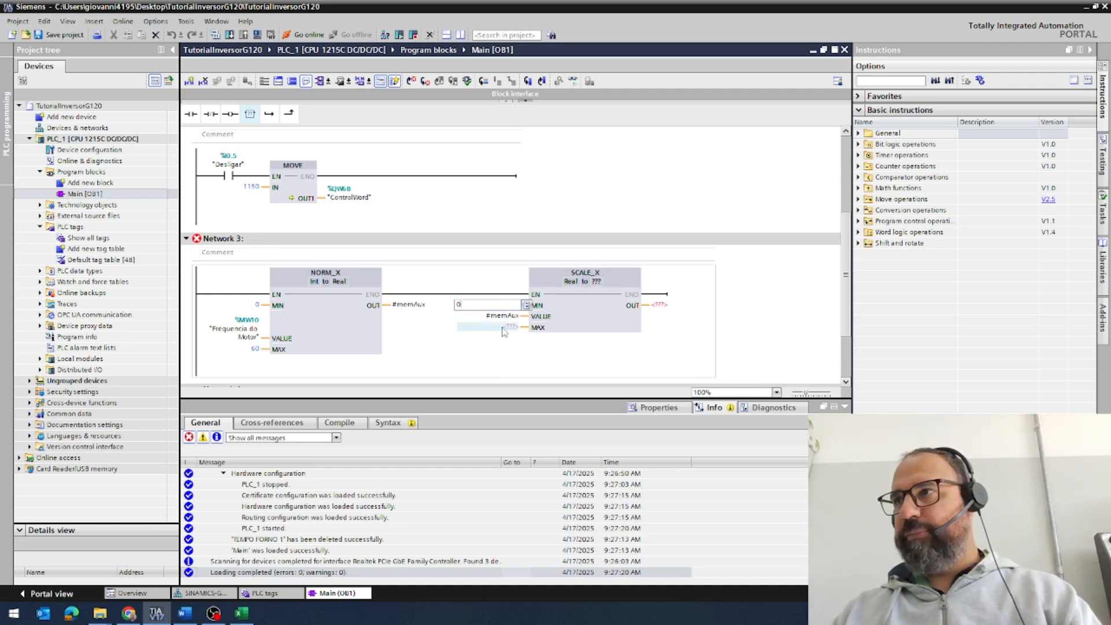
text(2)
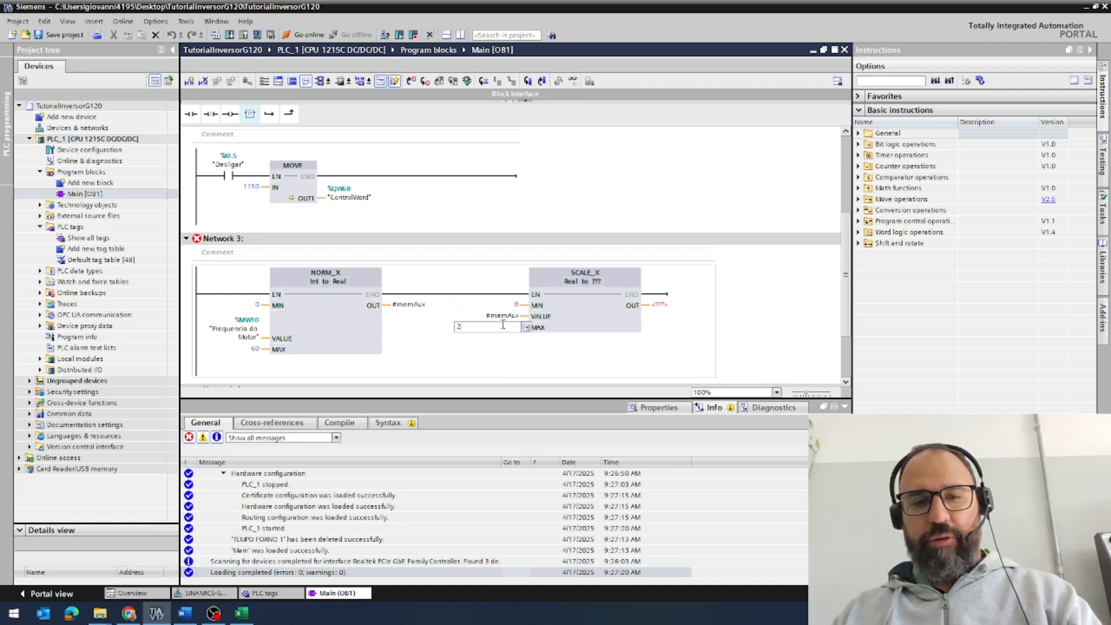
text(7340)
key(Return)
Set the SCALE_X conversion to Real to Int and assign the tag "SetPoint" to its OUT
click(598, 282)
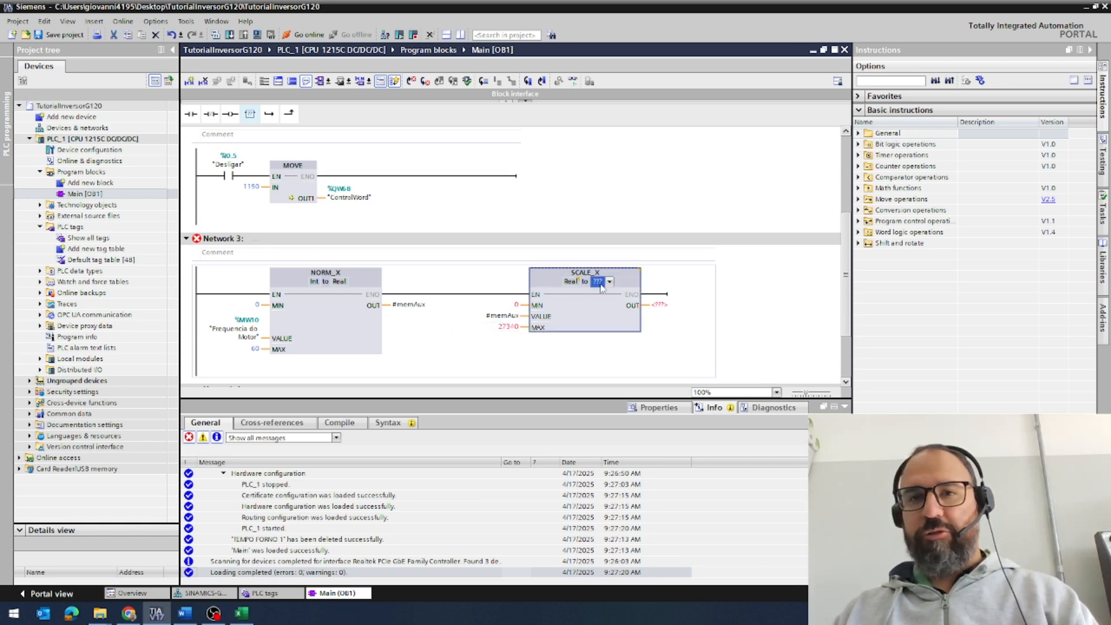
click(601, 286)
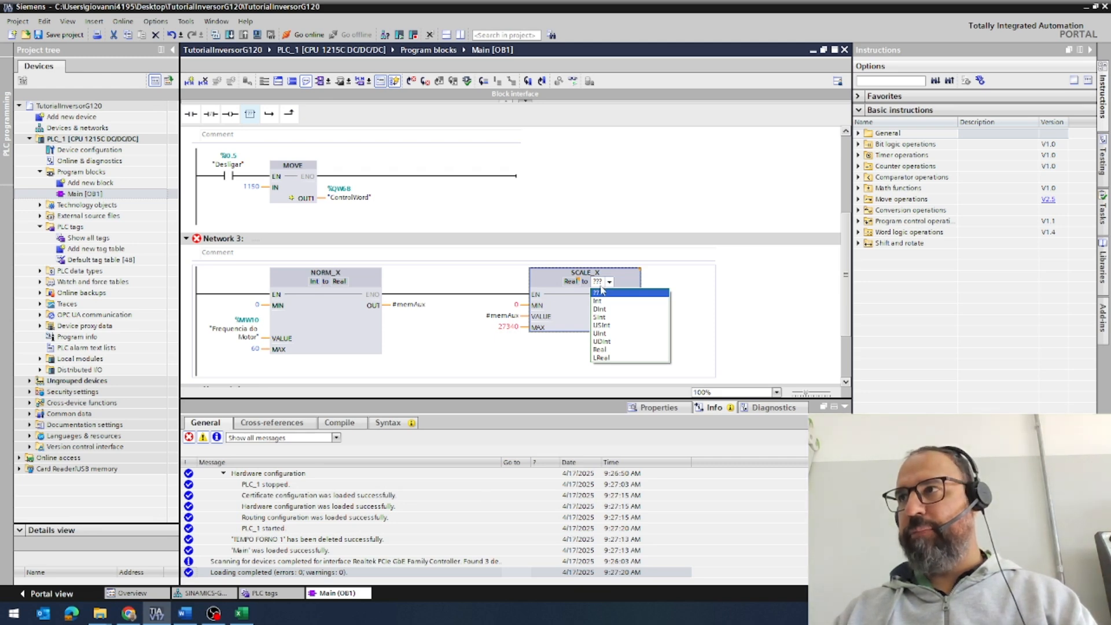
click(600, 301)
click(664, 327)
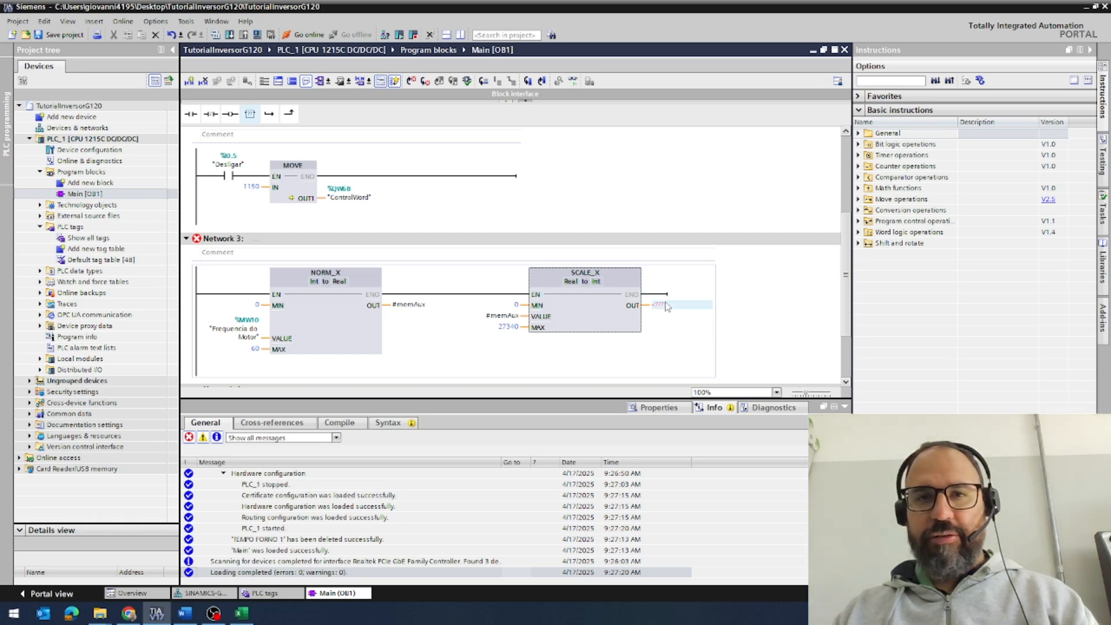
click(659, 305)
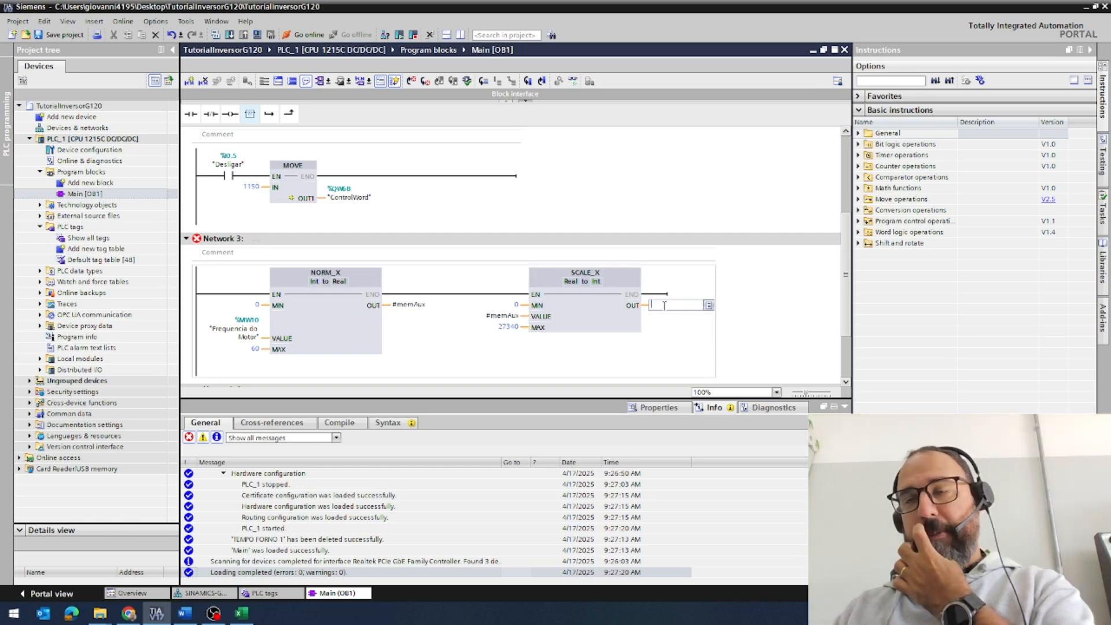
click(708, 305)
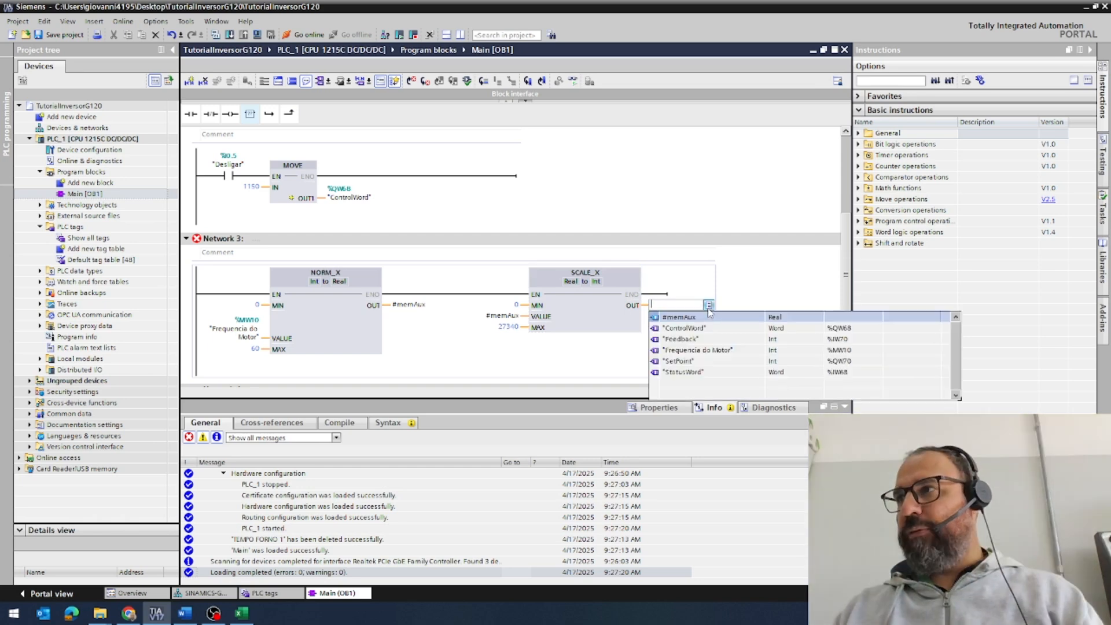
click(681, 361)
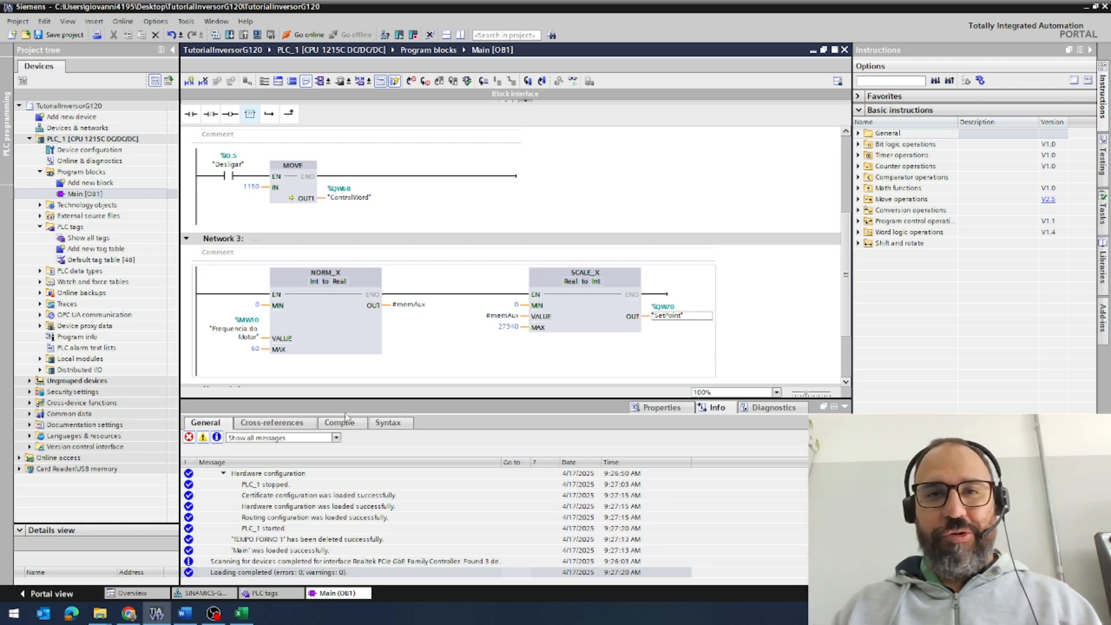
Download the program to PLC_1 and turn on online monitoring of Main [OB1]
click(230, 34)
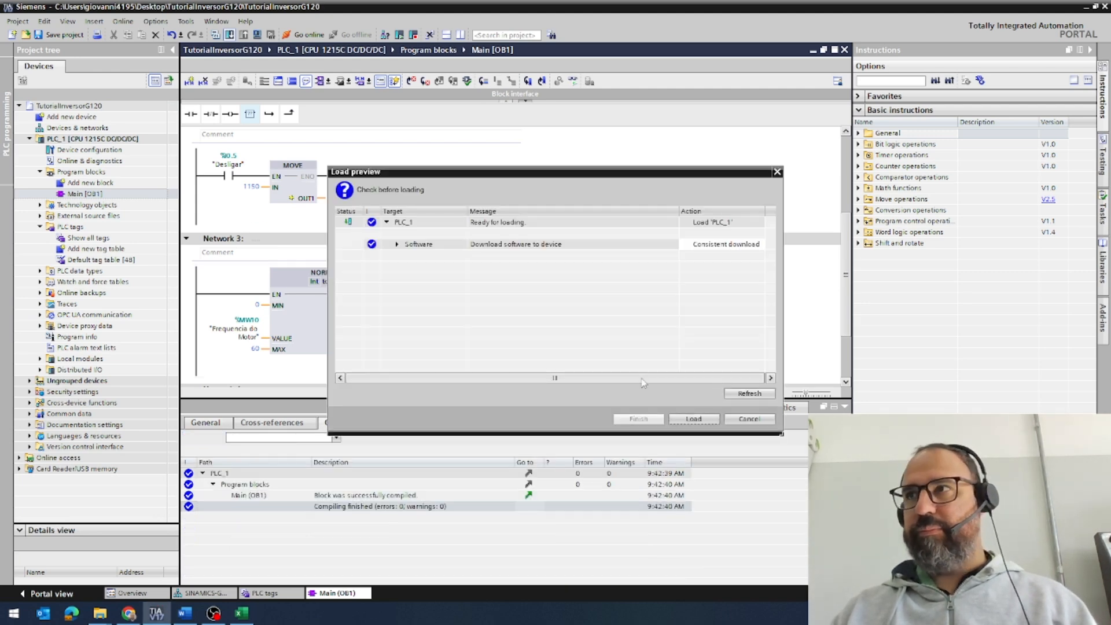
click(694, 418)
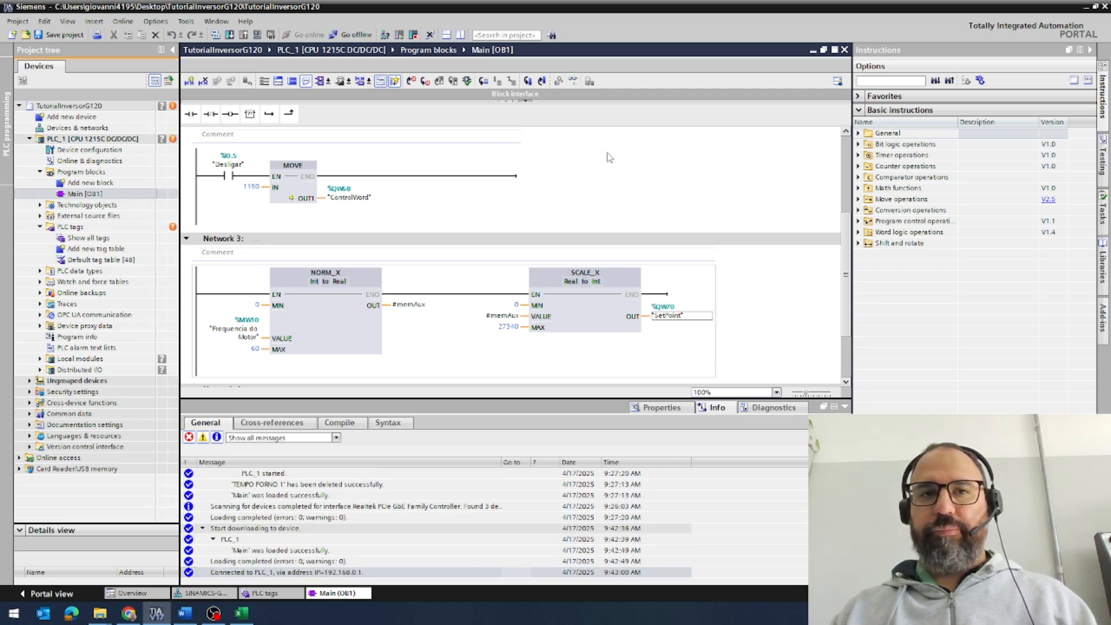
key(ctrl+t)
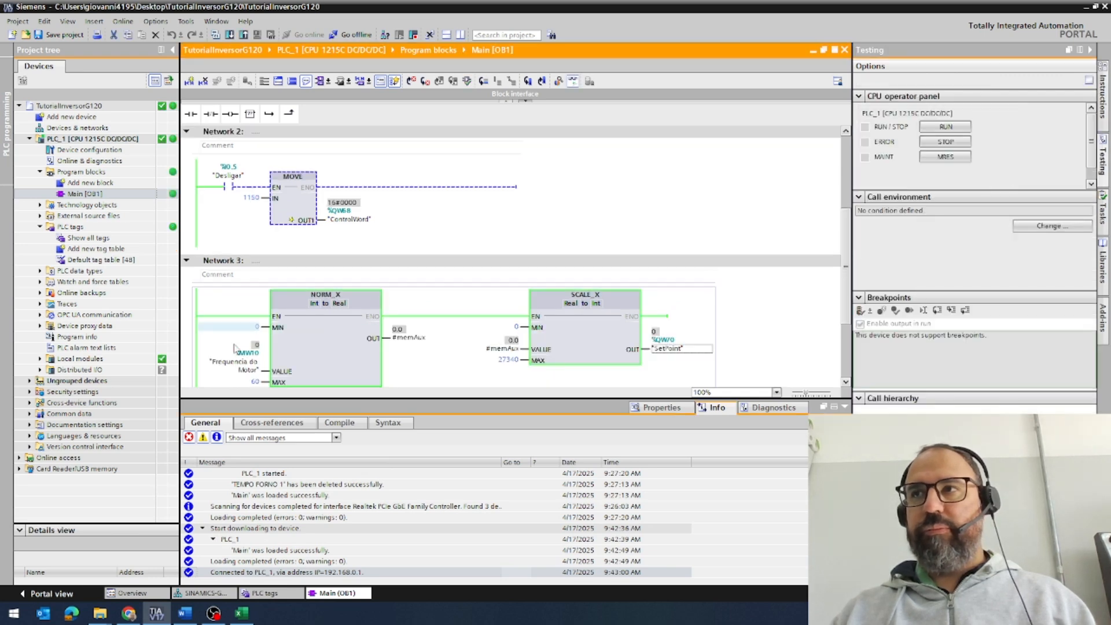
Modify the online value of "Frequencia do Motor" at the NORM_X VALUE input in Network 3 to 30
scroll(251, 328, down, 3)
click(243, 295)
right_click(242, 296)
mouse_move(265, 304)
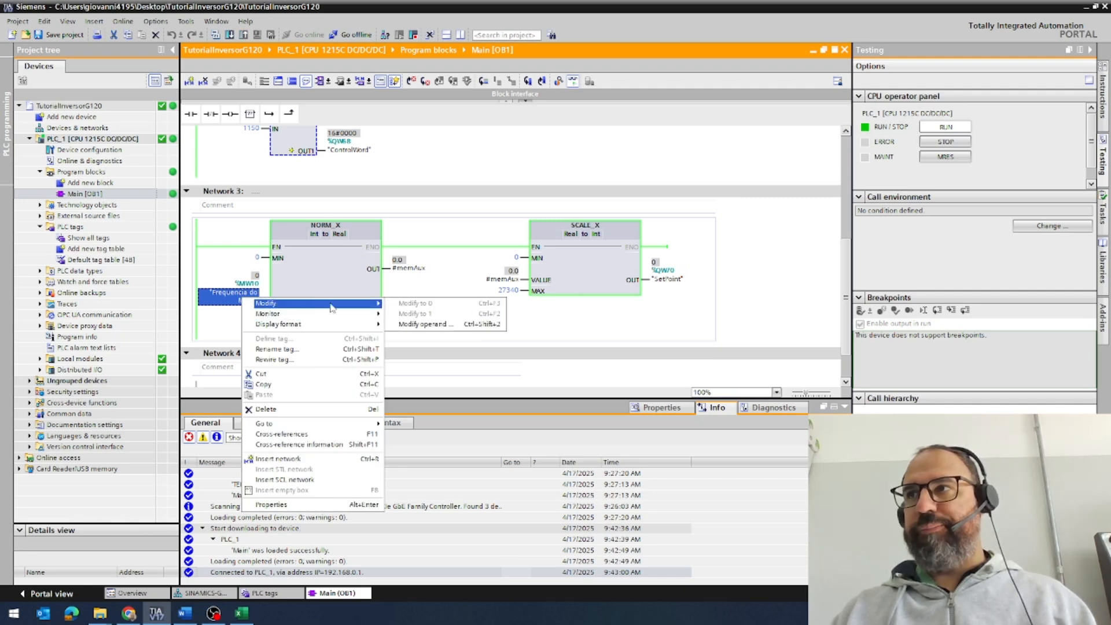
click(421, 324)
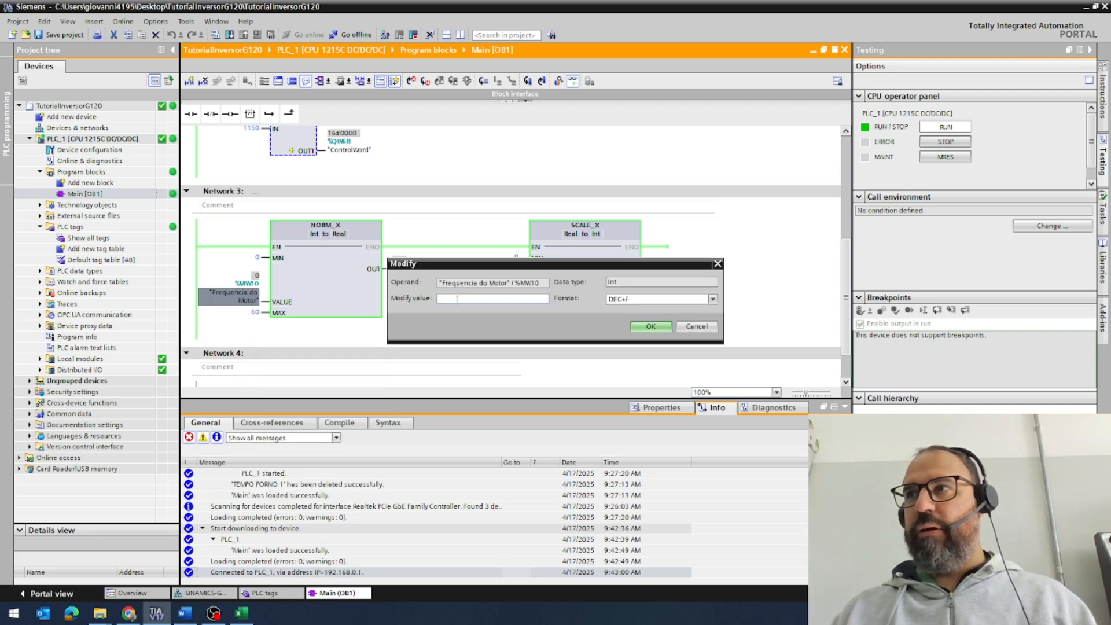
text(3)
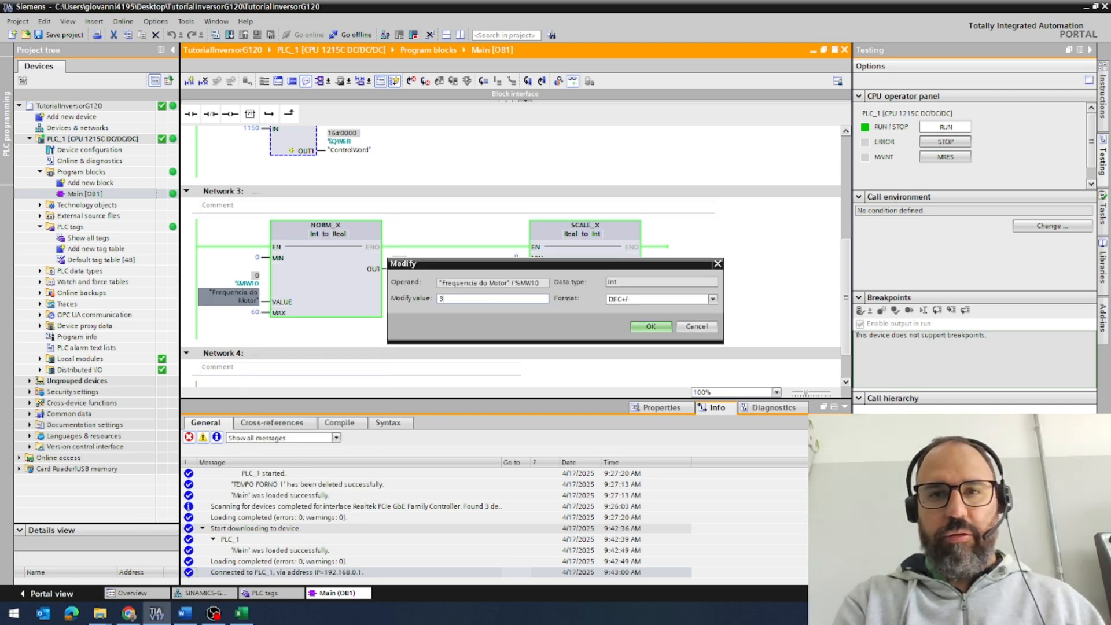
text(0)
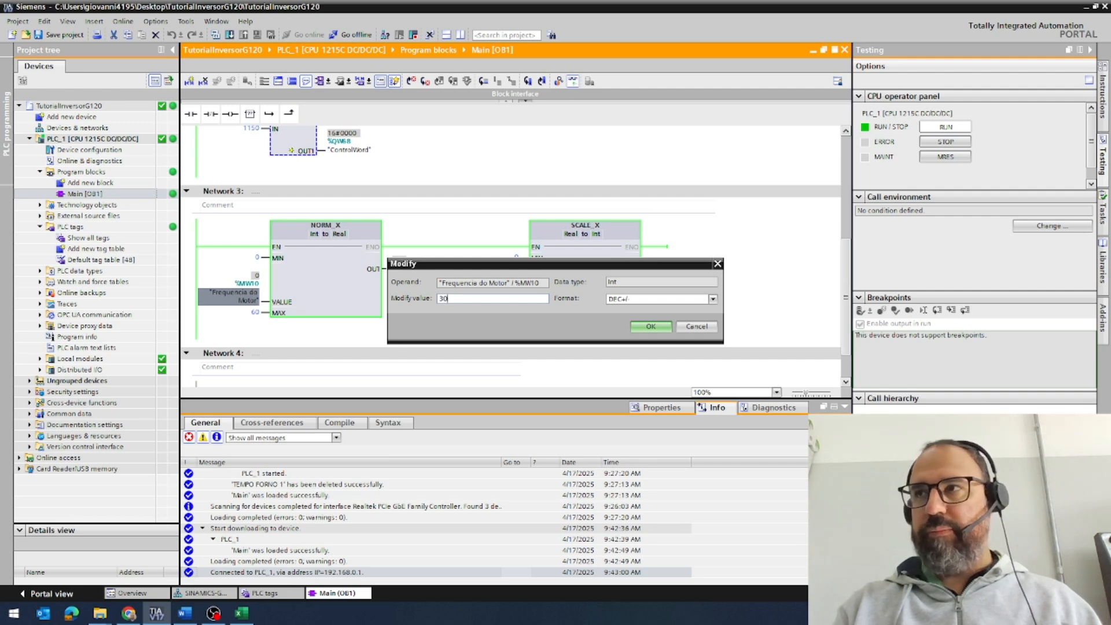
key(Return)
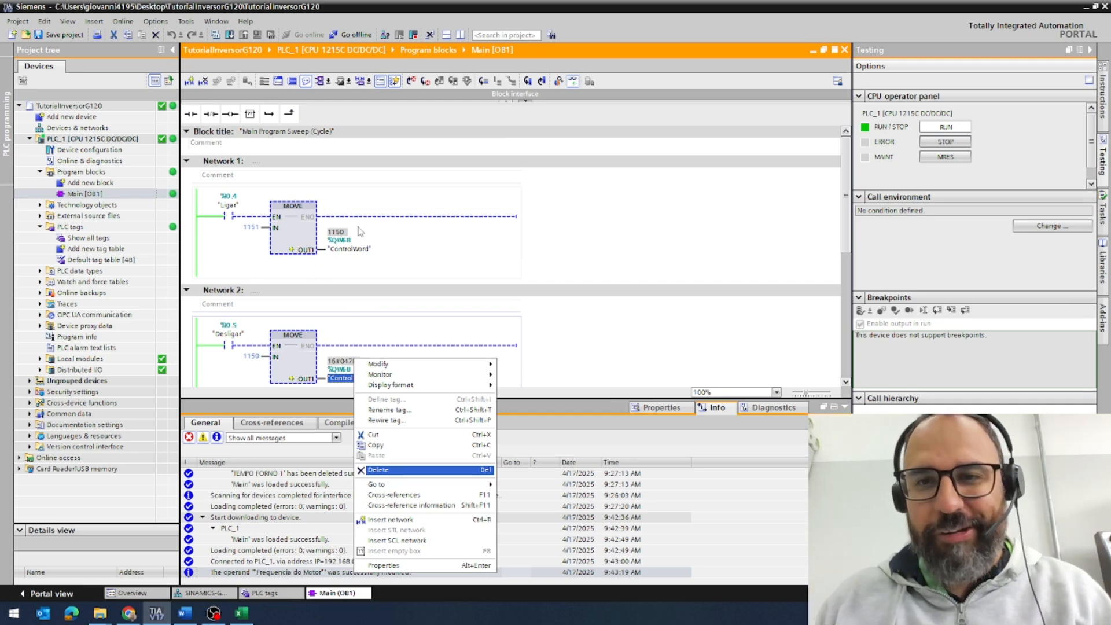
Insert a NORM_X instruction on the empty rung of Network 4 in Main [OB1]
click(345, 278)
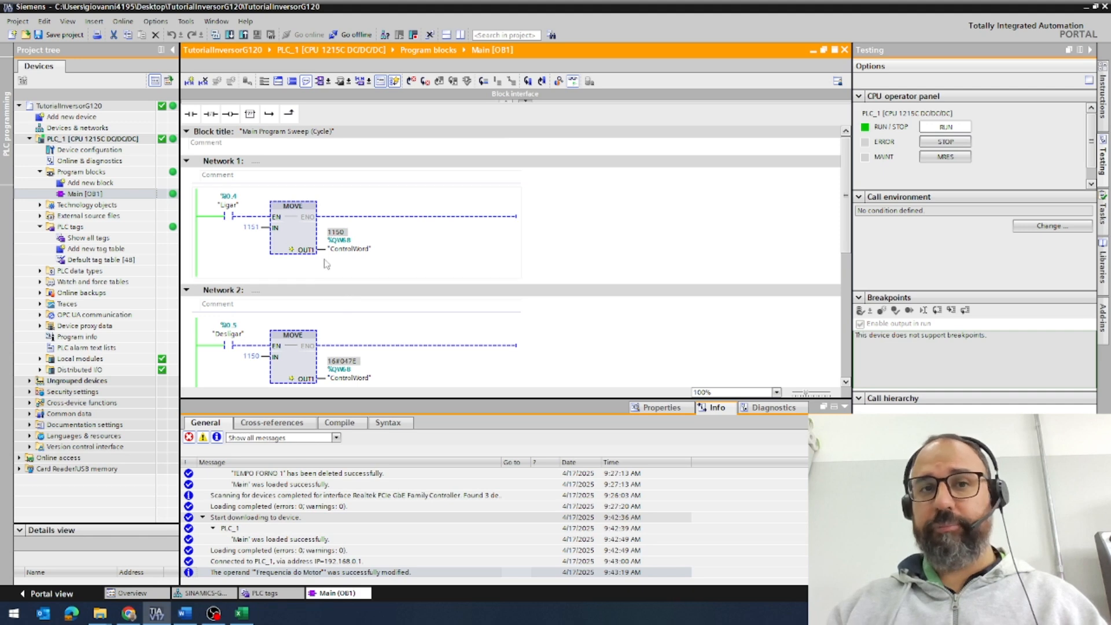
scroll(326, 265, down, 3)
scroll(326, 265, down, 3)
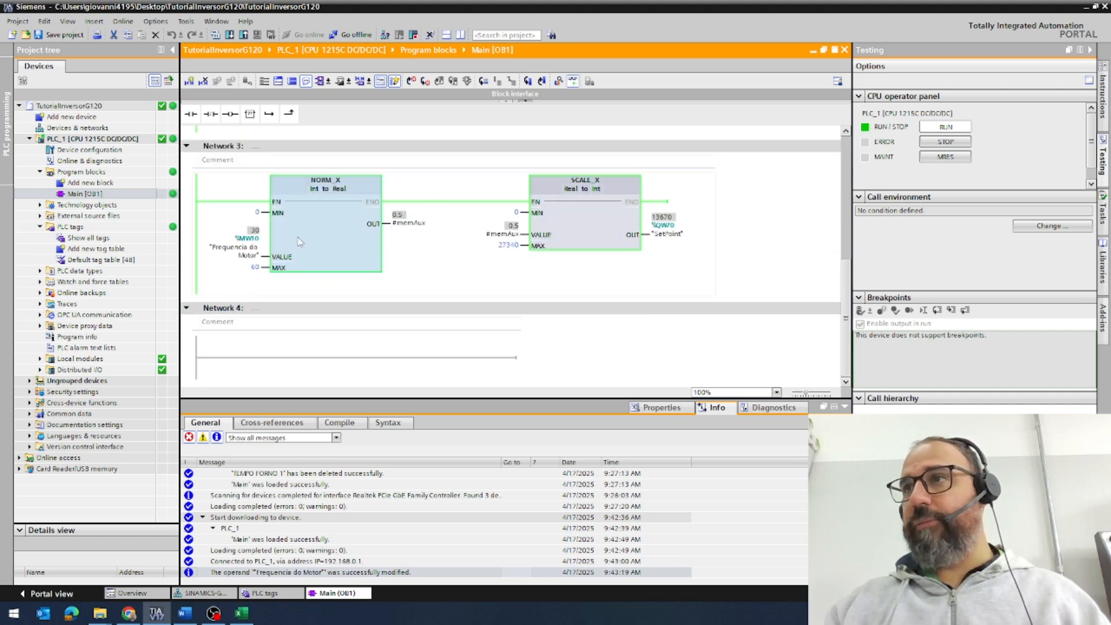
scroll(295, 275, up, 3)
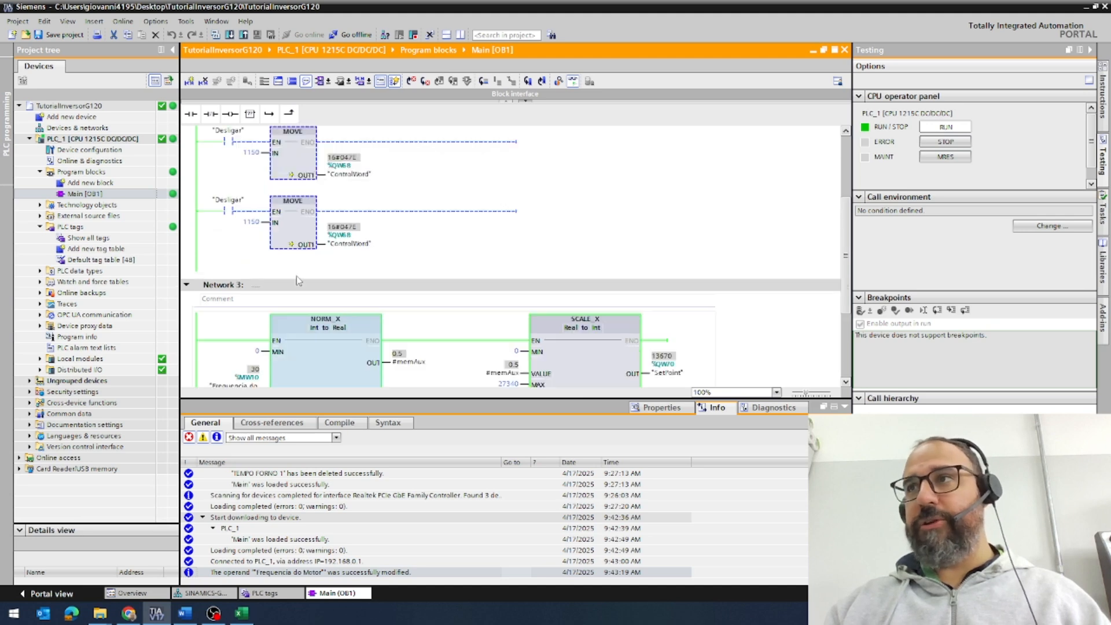
scroll(297, 278, down, 3)
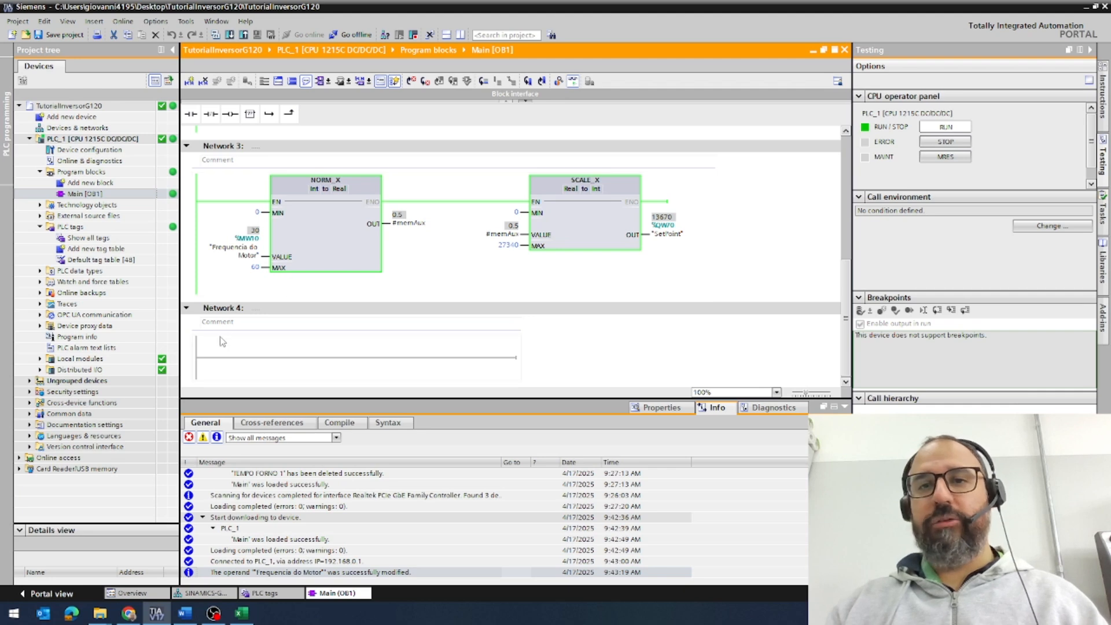
click(251, 359)
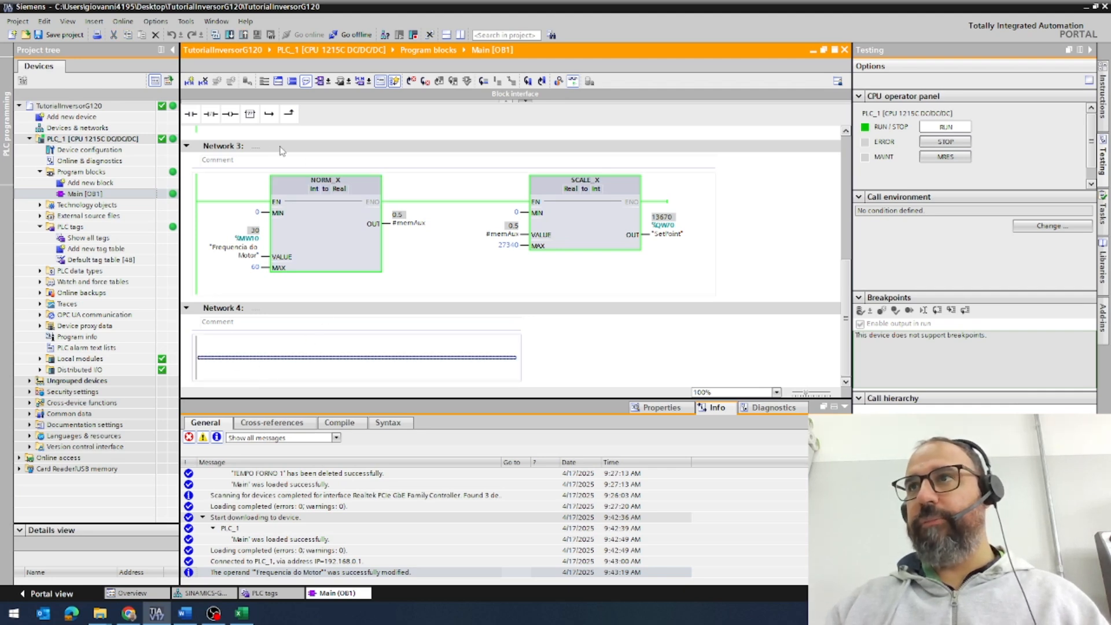
drag(250, 113, 255, 351)
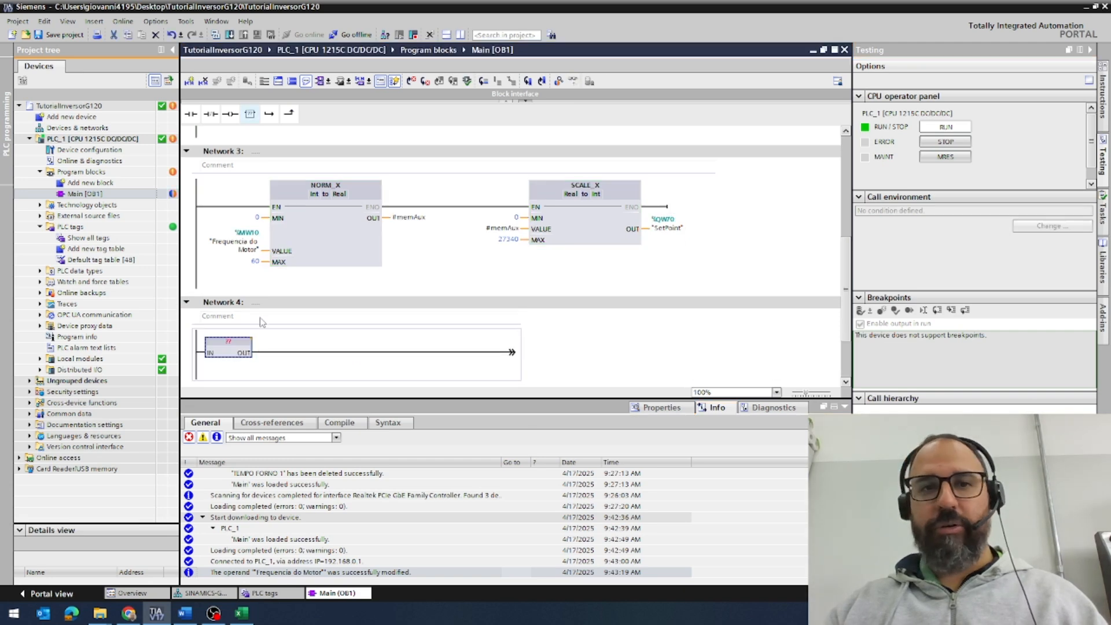
click(228, 341)
text(norm)
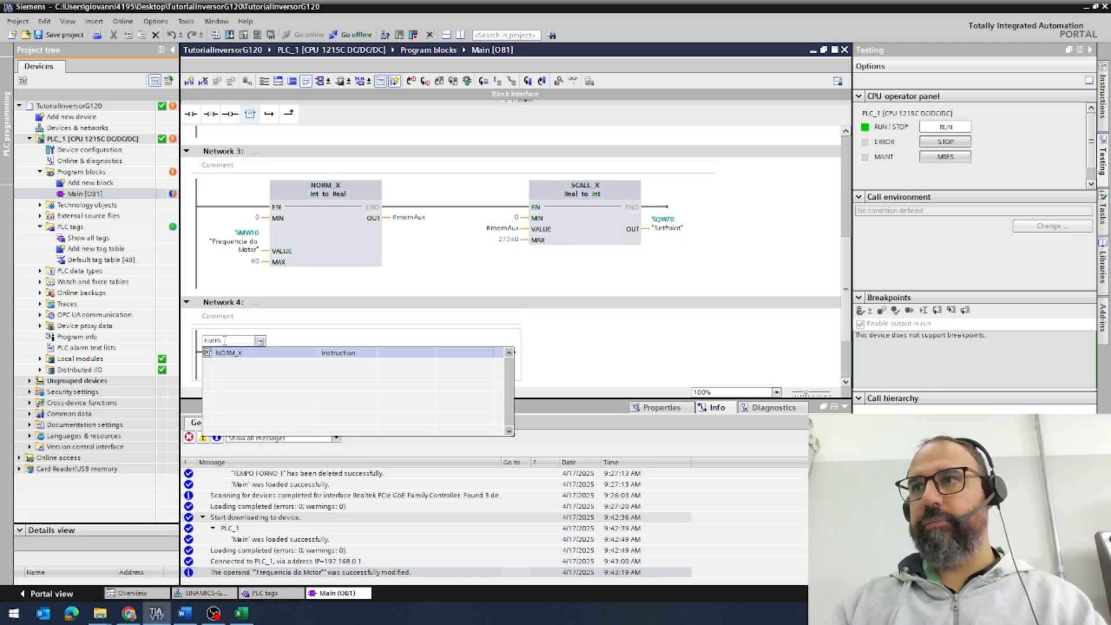
key(Return)
Add a SCALE_X instruction in series after the NORM_X block in Network 4
click(377, 359)
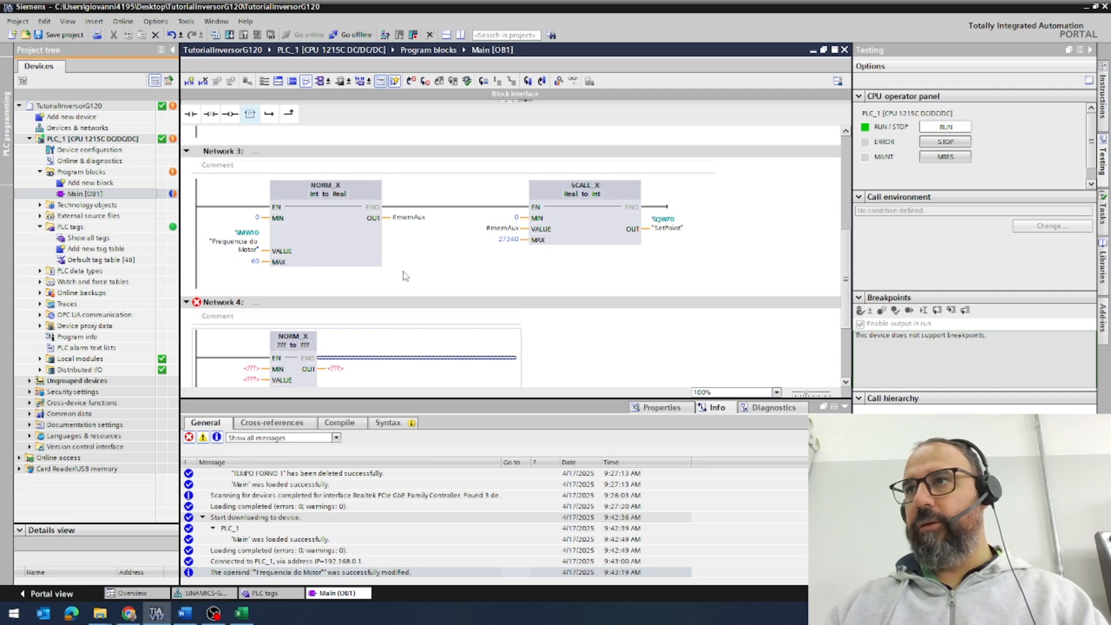
click(249, 114)
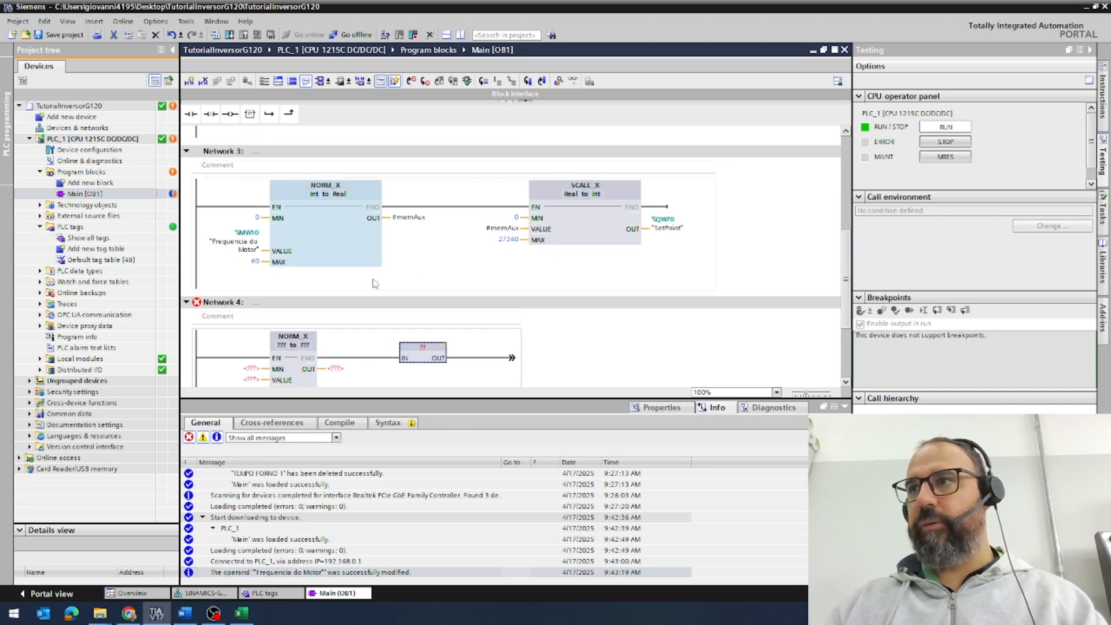
click(420, 346)
text(sca)
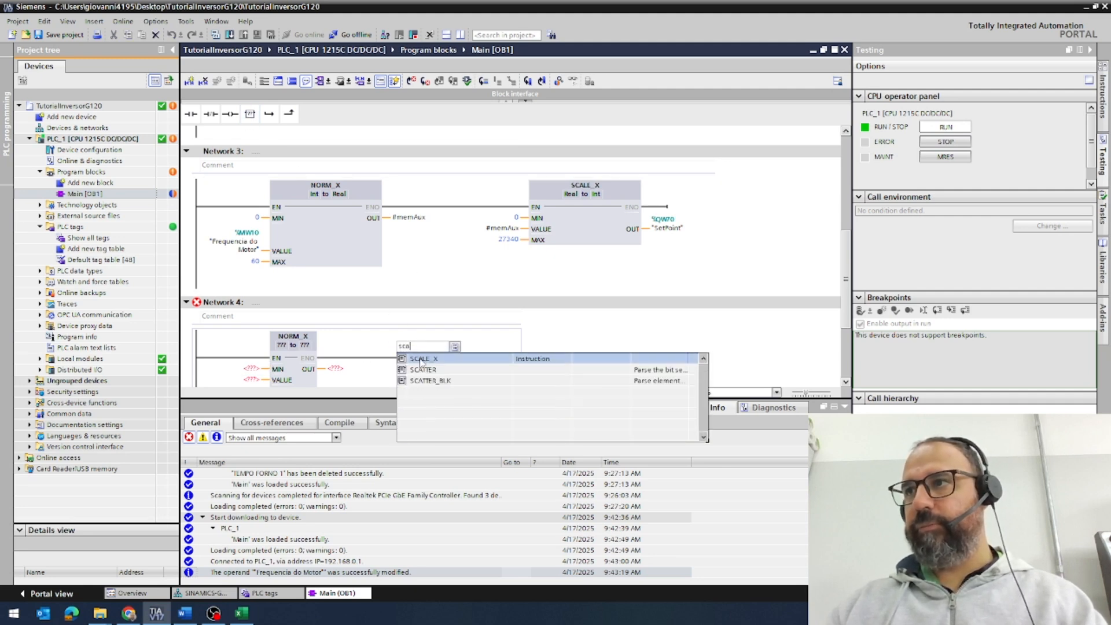
click(421, 360)
click(370, 369)
Set the NORM_X inputs in Network 4 to VALUE "Feedback", MIN 0 and MAX 27340
scroll(350, 341, down, 2)
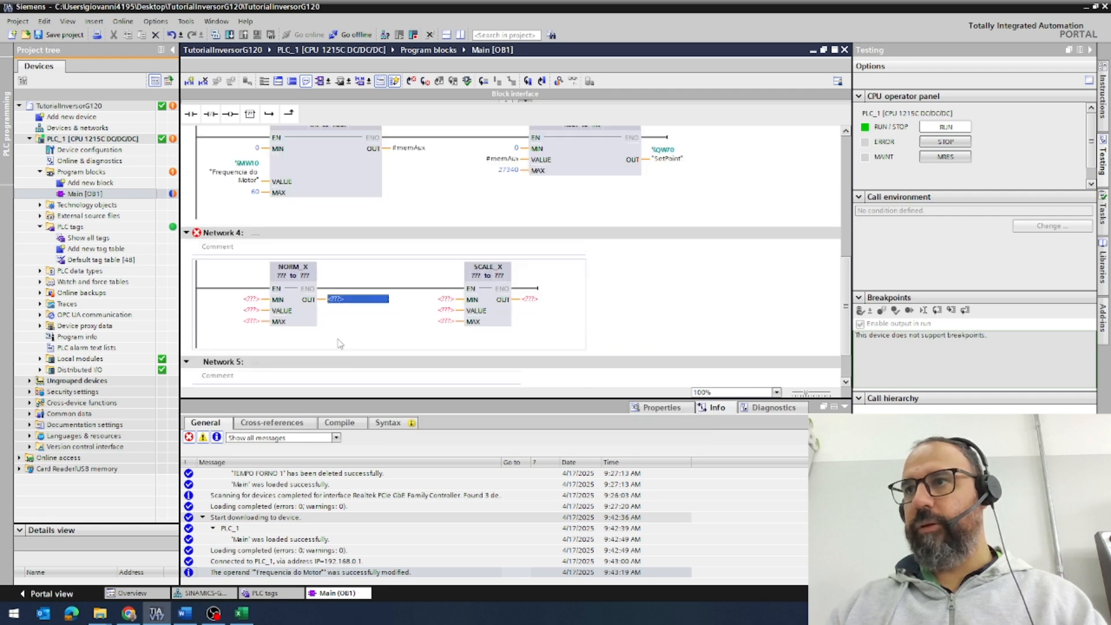
click(259, 310)
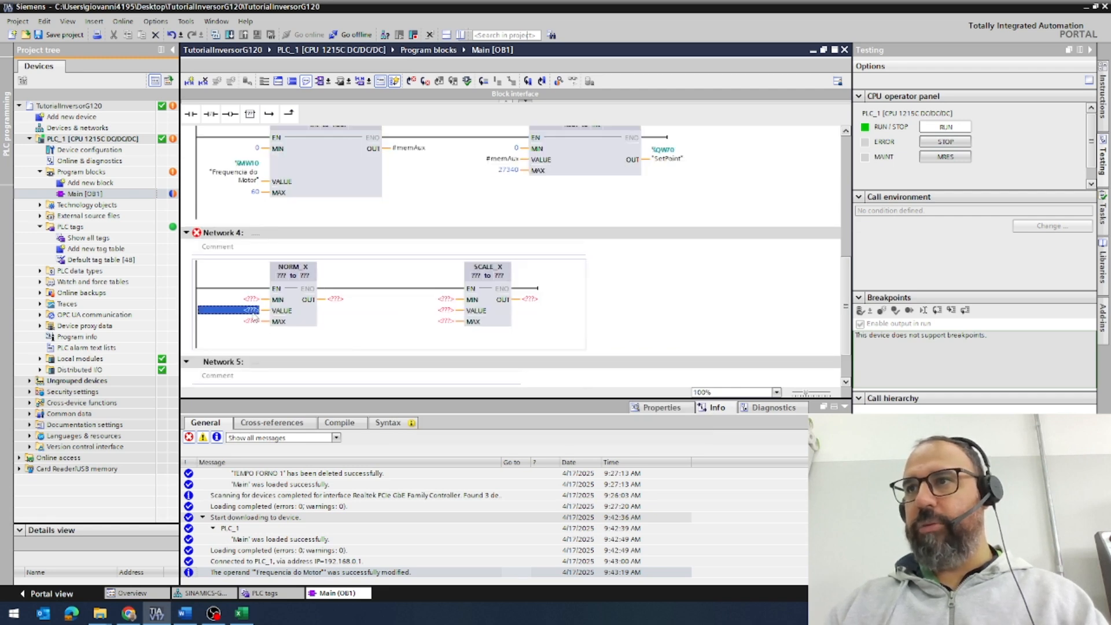
click(267, 311)
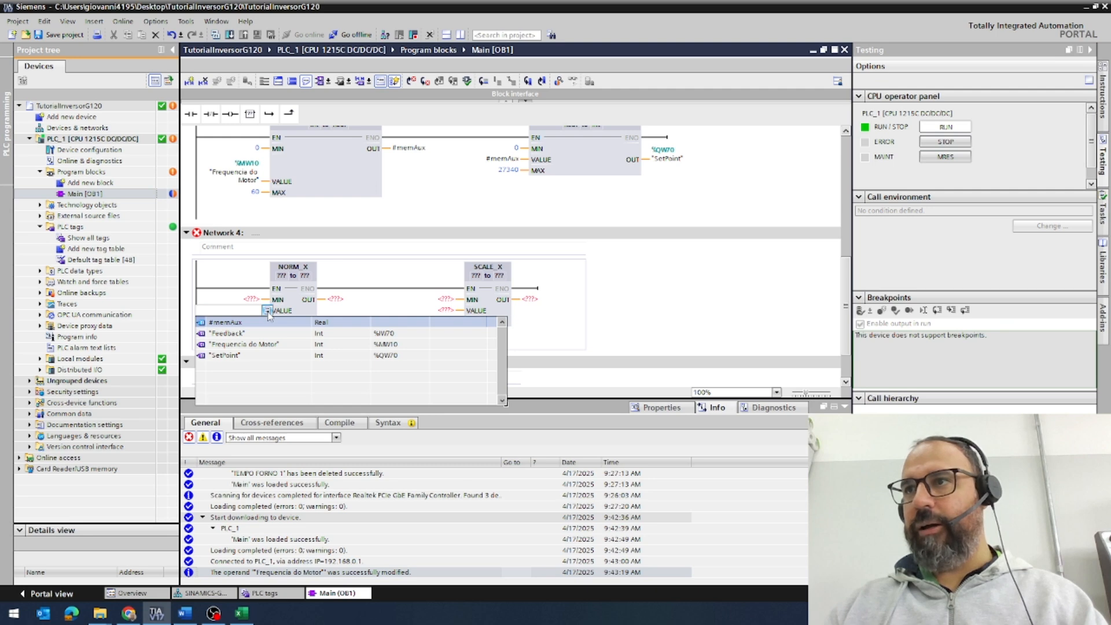
click(244, 335)
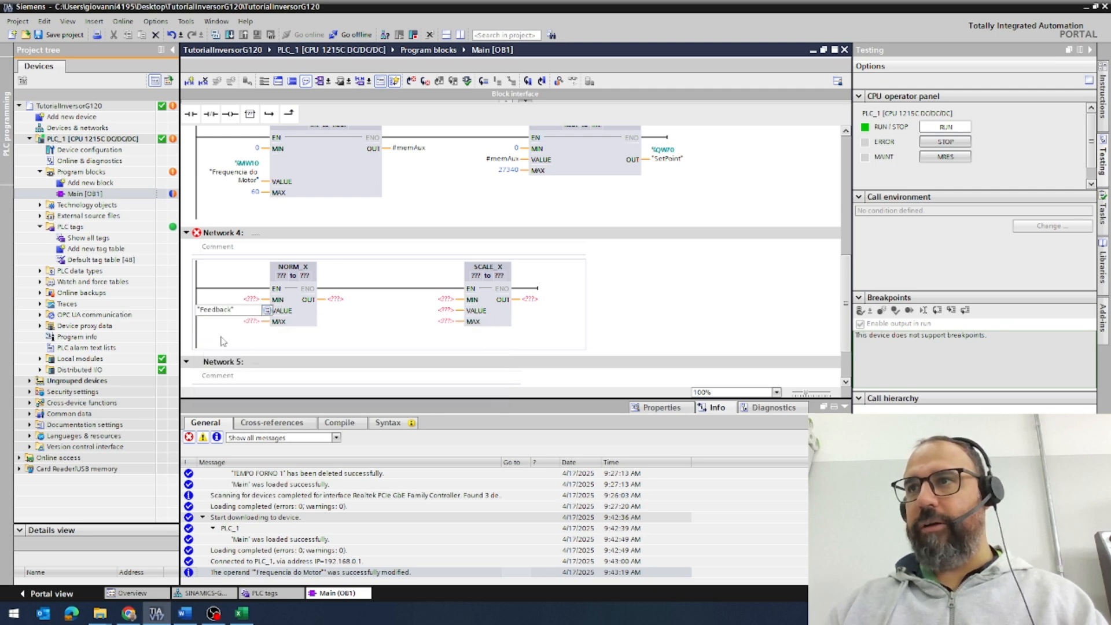
key(Return)
click(248, 298)
text(0)
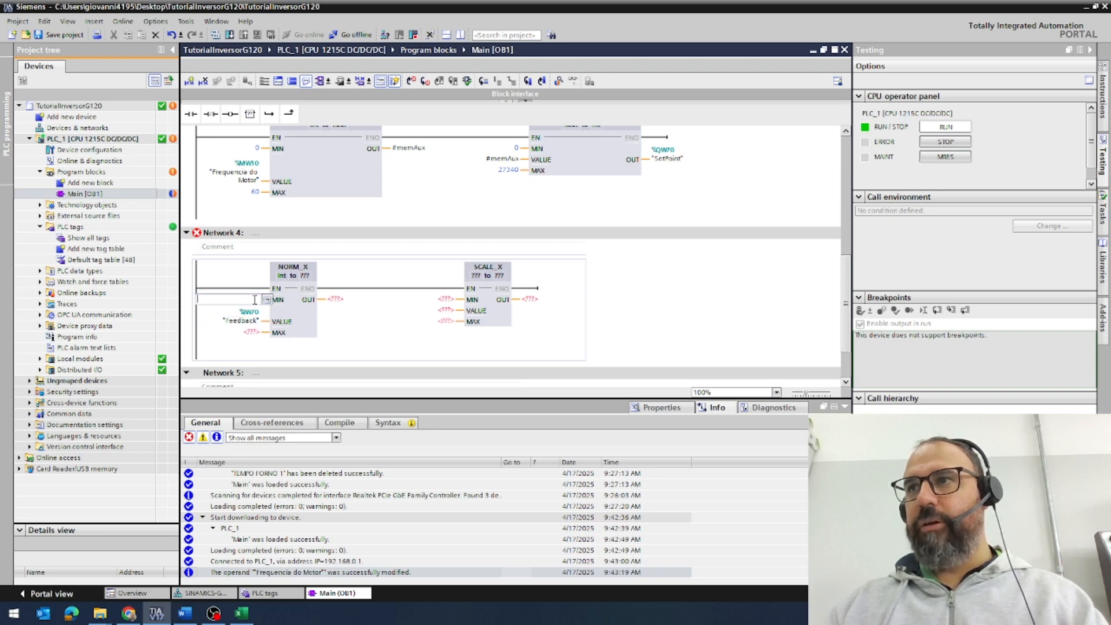
click(251, 332)
text(27340)
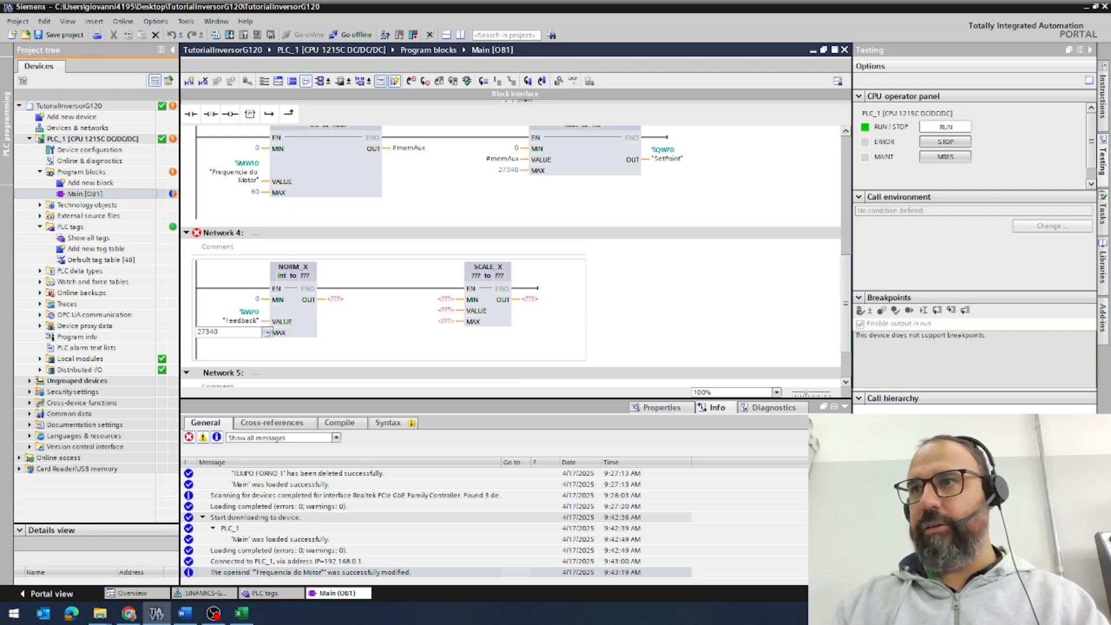
Assign memaux2 to the NORM_X OUT in Network 4 and define it as a local tag
click(336, 299)
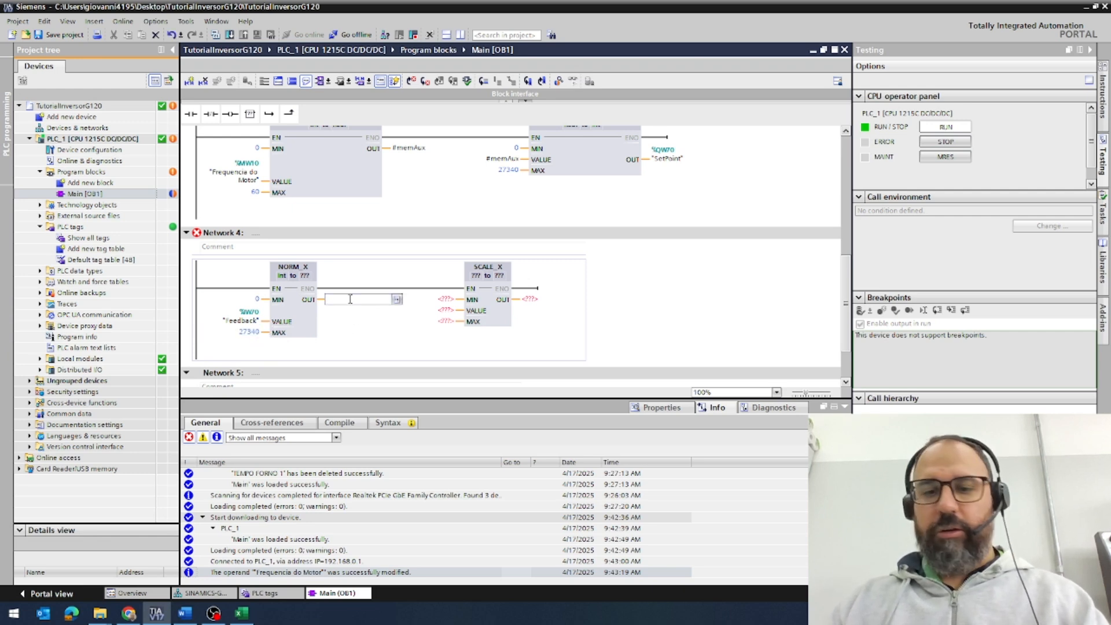
text(memaux2)
key(Return)
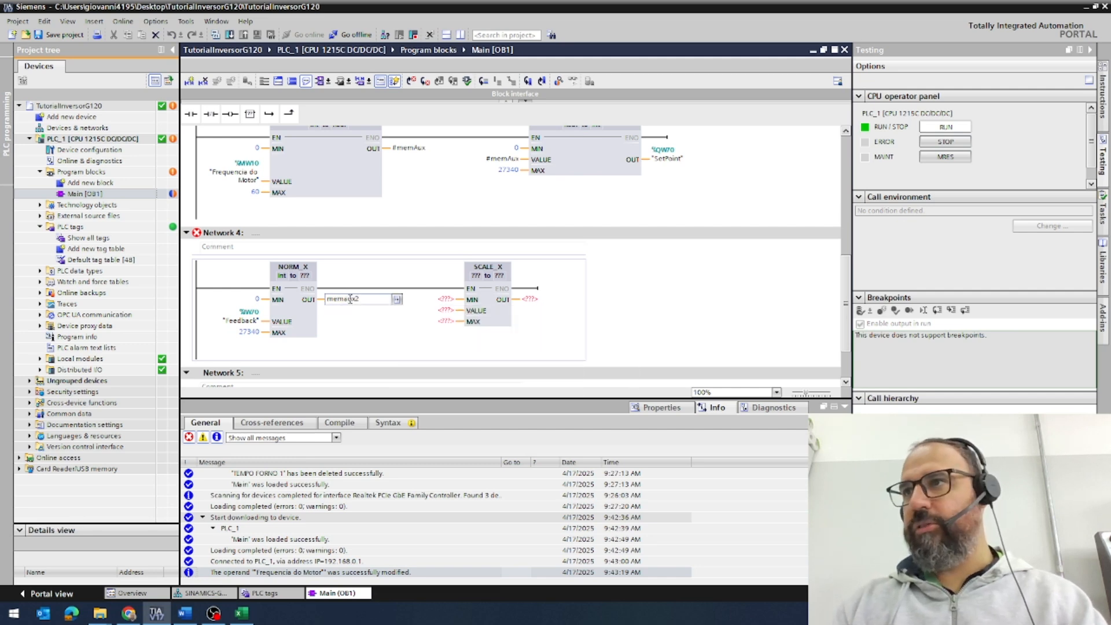
right_click(352, 299)
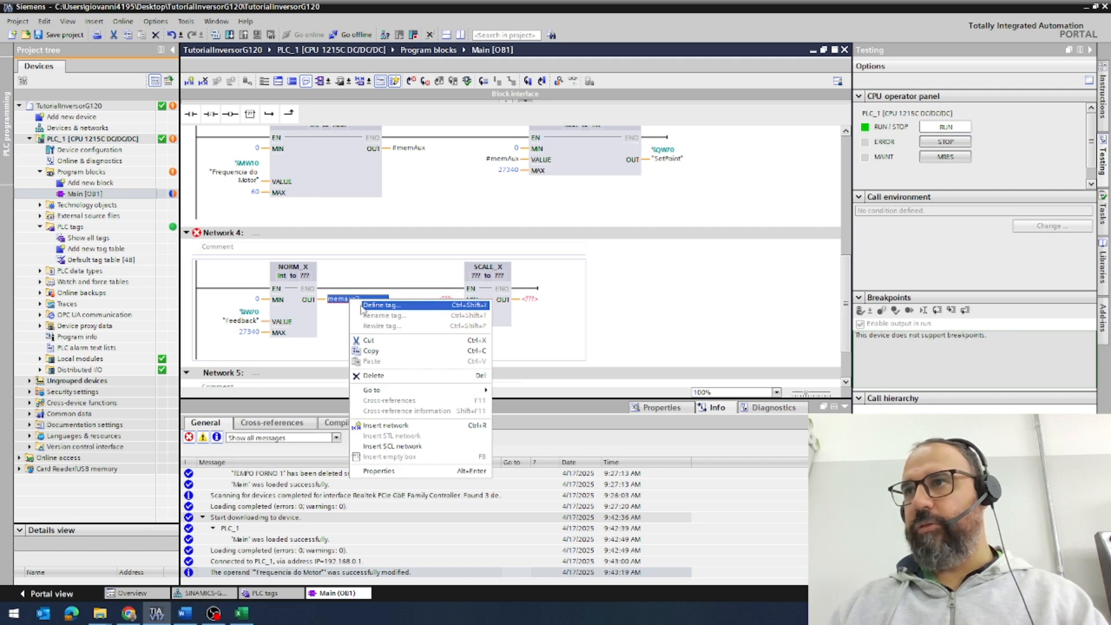
click(378, 304)
click(602, 354)
Set the SCALE_X inputs in Network 4 to MIN 0, MAX 1710 and VALUE #memaux2
click(509, 299)
text(0)
click(512, 321)
key(BackSpace)
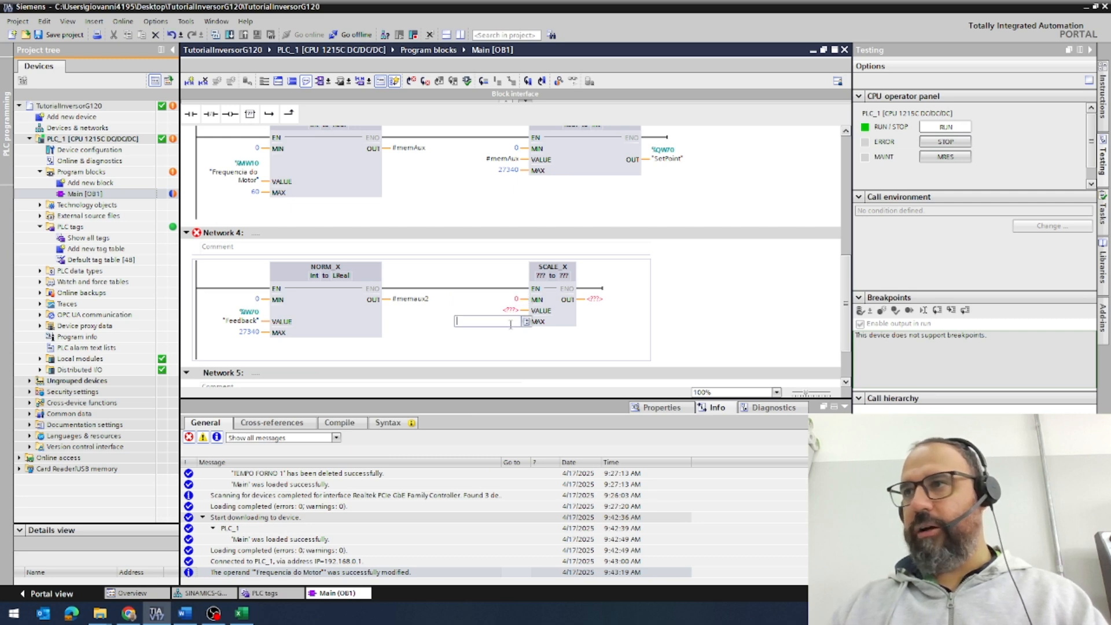
text(1710)
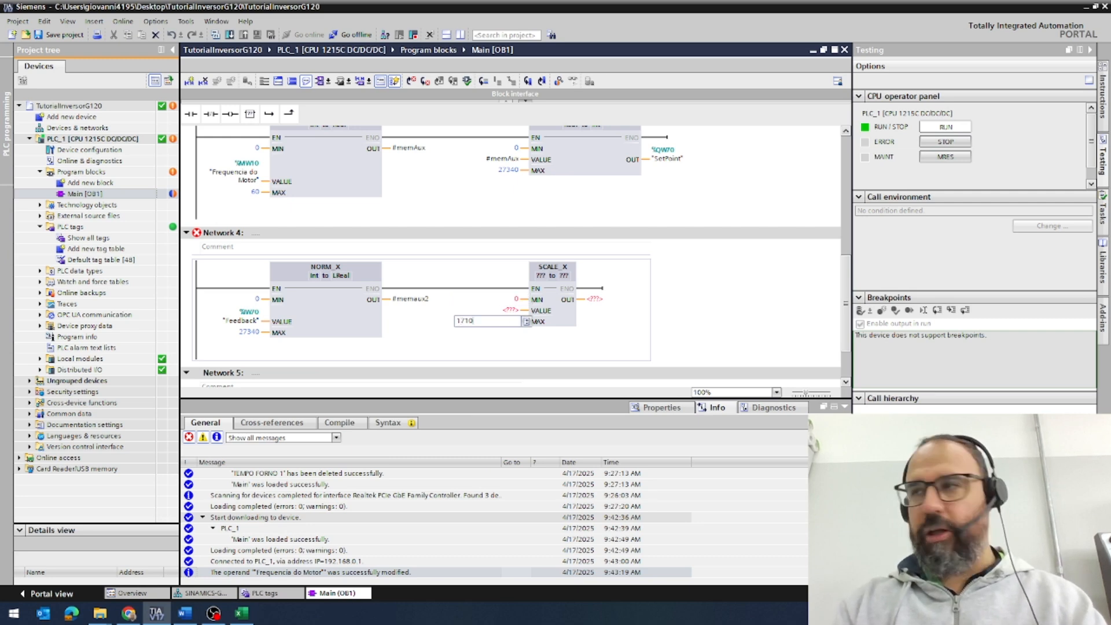
key(Return)
click(509, 311)
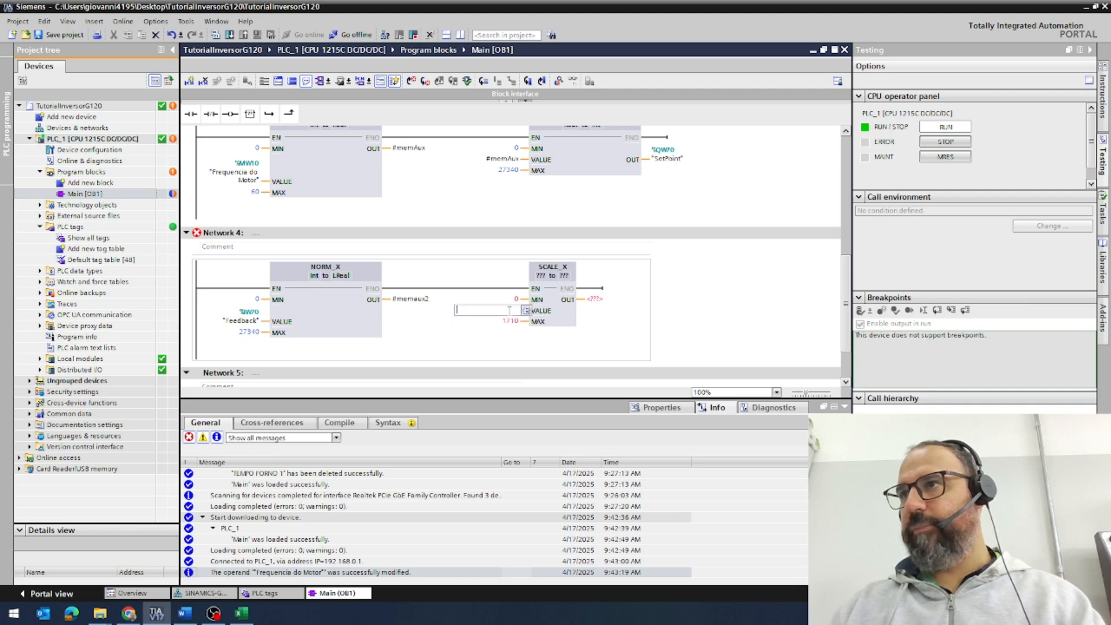
text(#memAux)
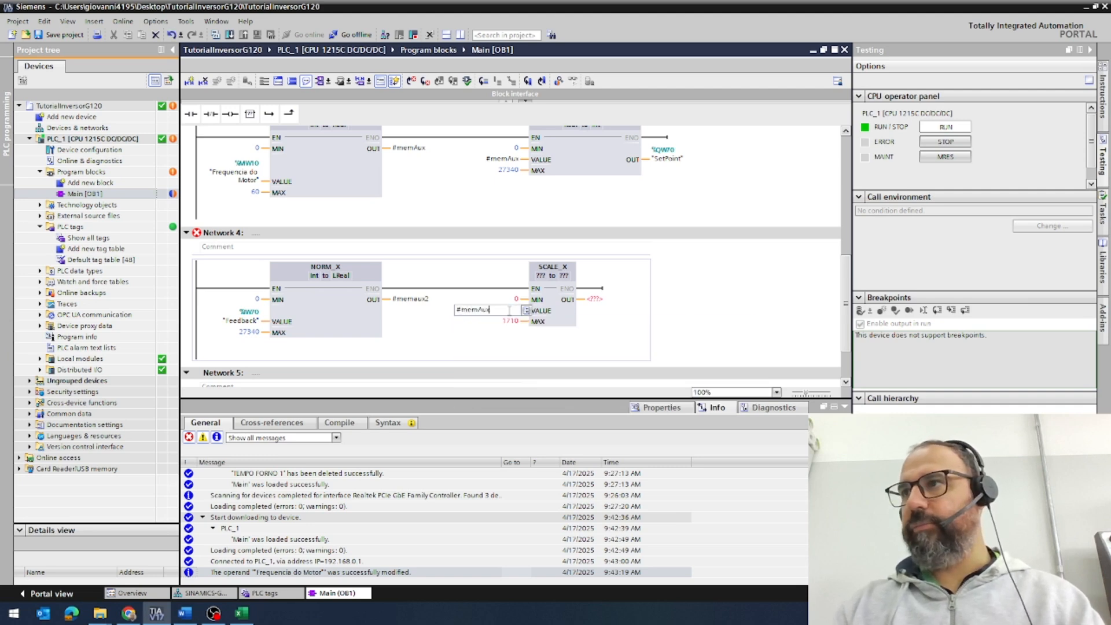
text(2)
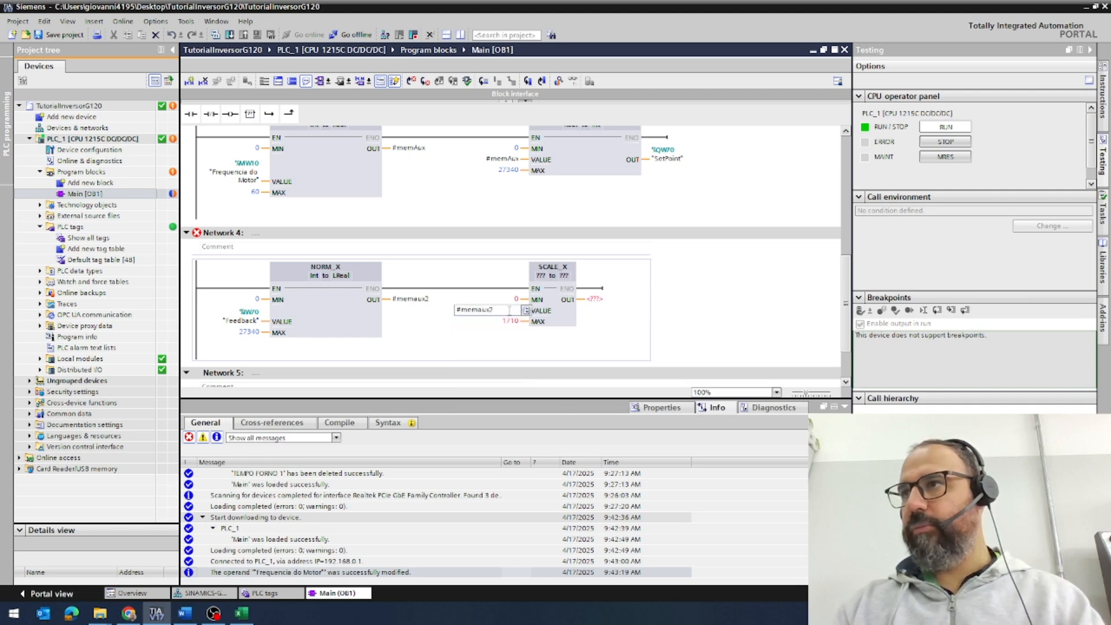
key(Return)
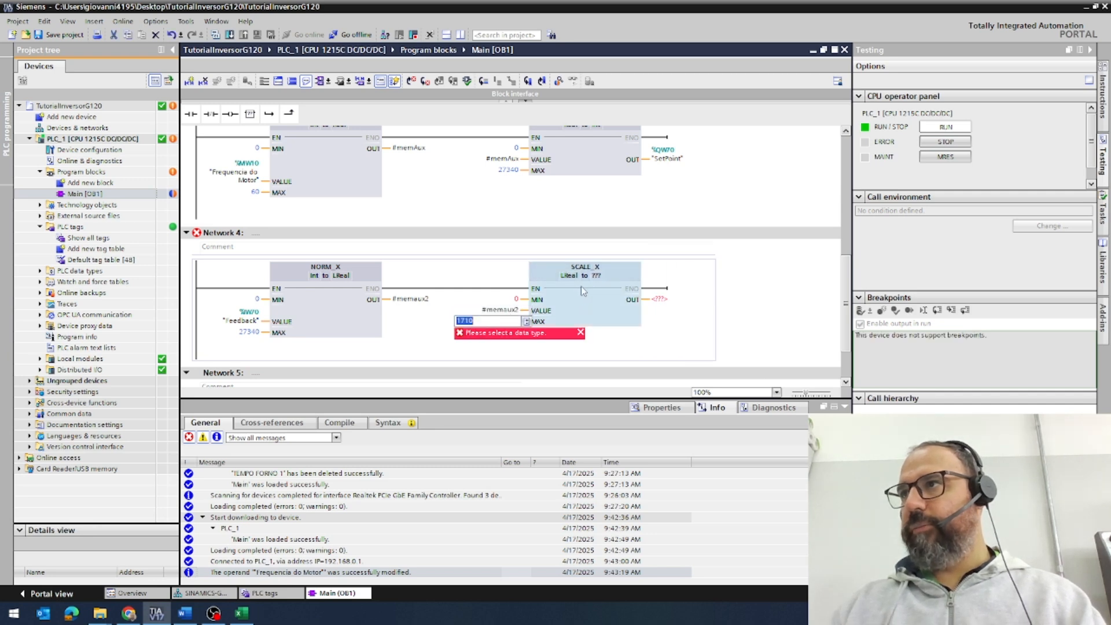
Set the conversion of the Network 4 SCALE_X block to Real to Int
click(573, 277)
click(573, 300)
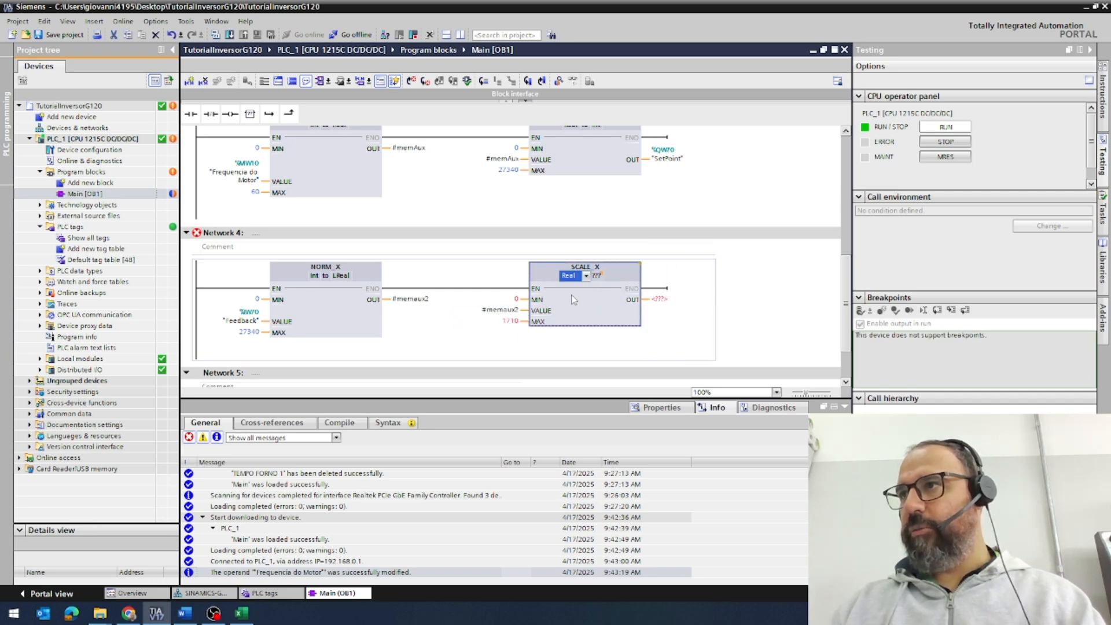
click(603, 276)
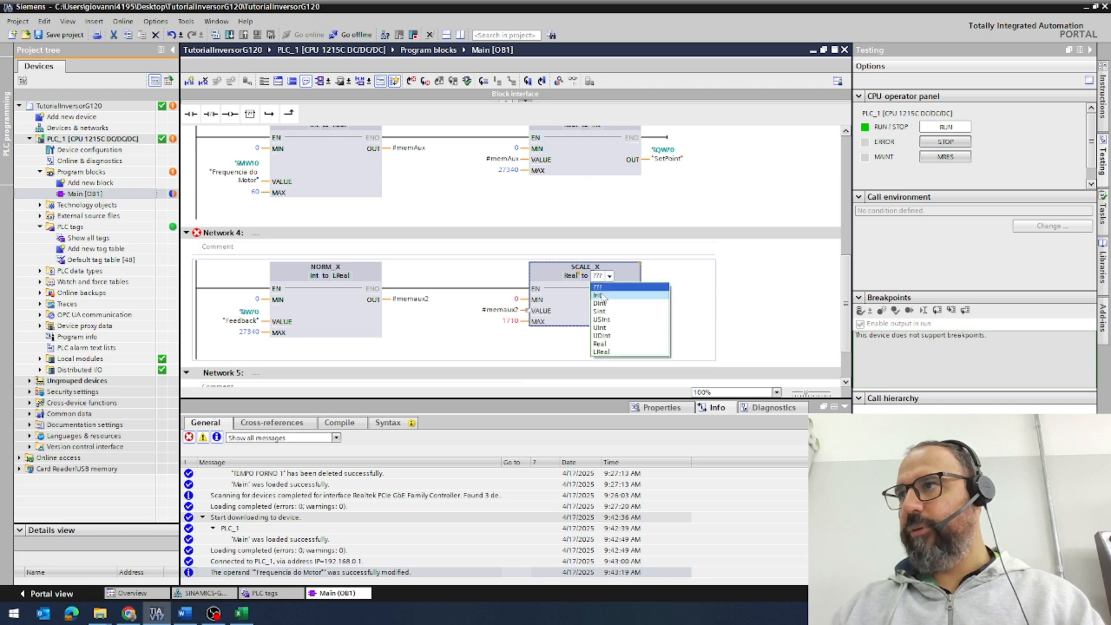
click(627, 298)
Assign RPM to the SCALE_X OUT in Network 4 and define it as a Global Memory tag of type Int
click(659, 298)
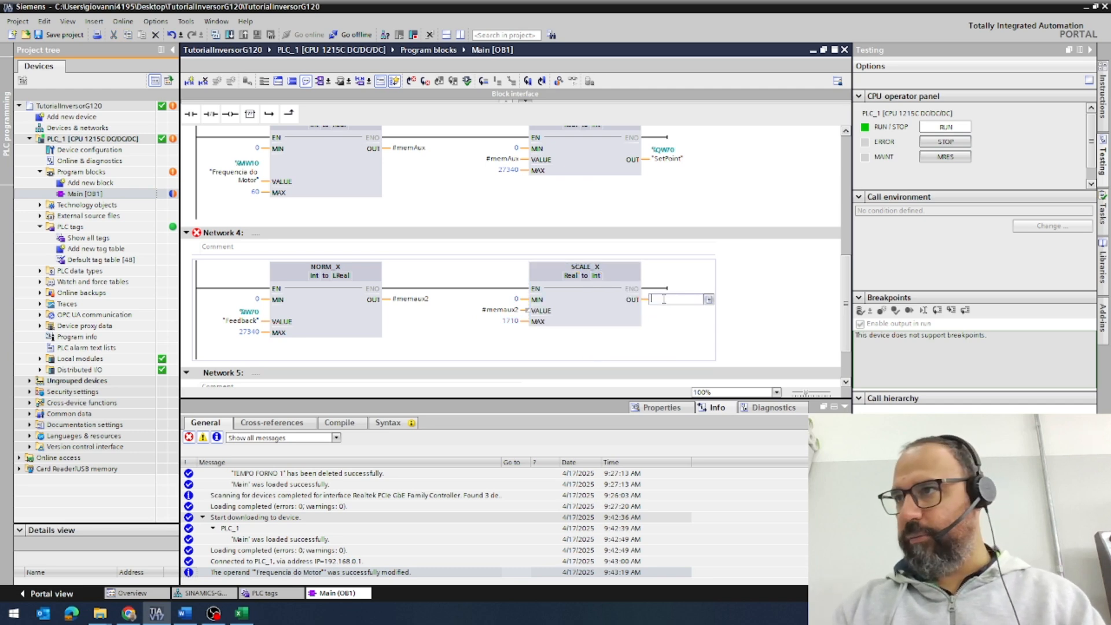
text(%M)
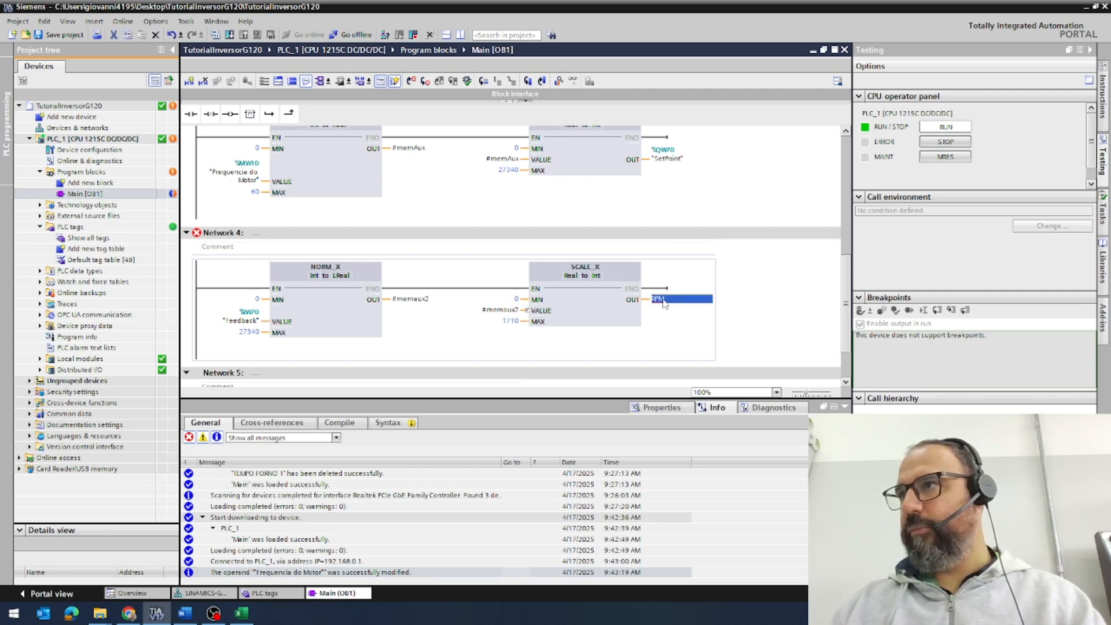
right_click(663, 301)
click(694, 308)
click(785, 334)
click(784, 333)
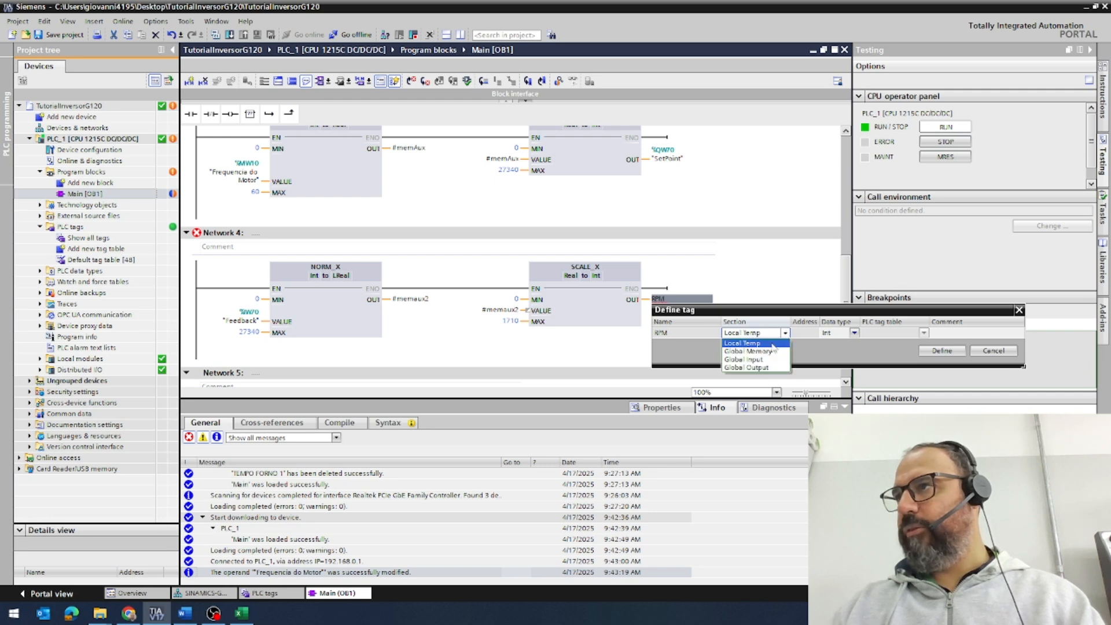
click(764, 358)
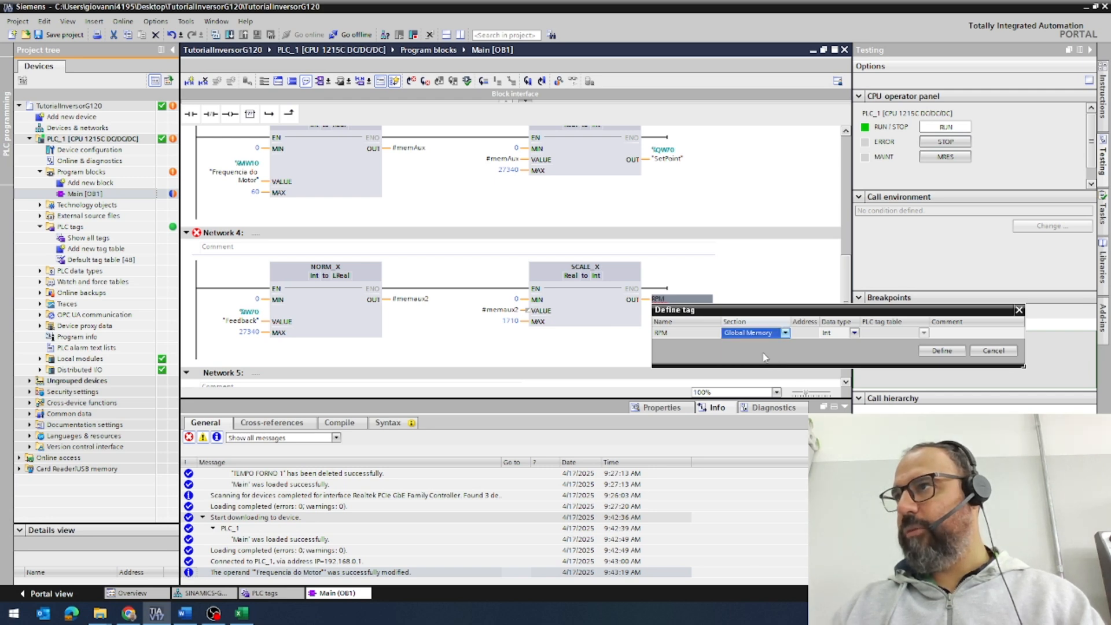
click(940, 351)
click(613, 344)
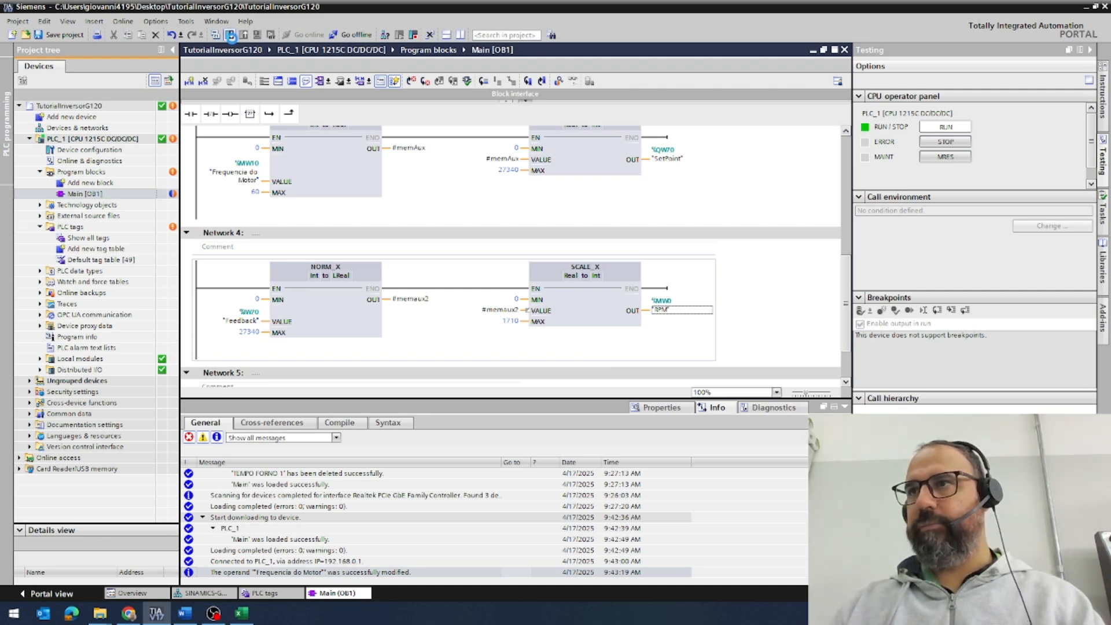
Download the updated program to PLC_1 and enlarge the editor area to monitor Networks 3 and 4 together
click(230, 36)
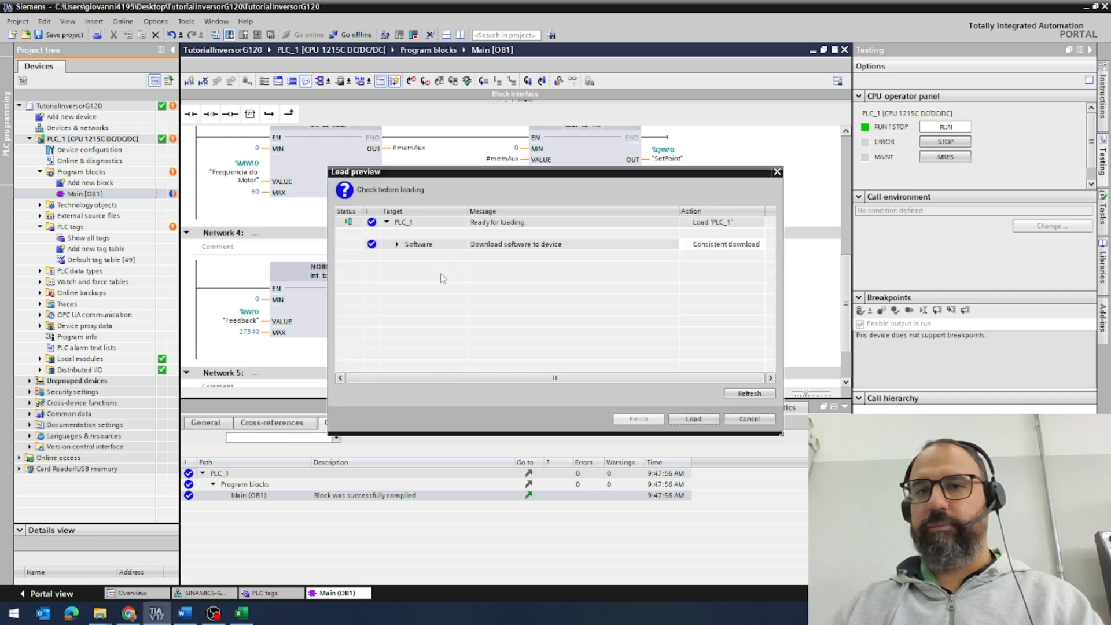
click(686, 417)
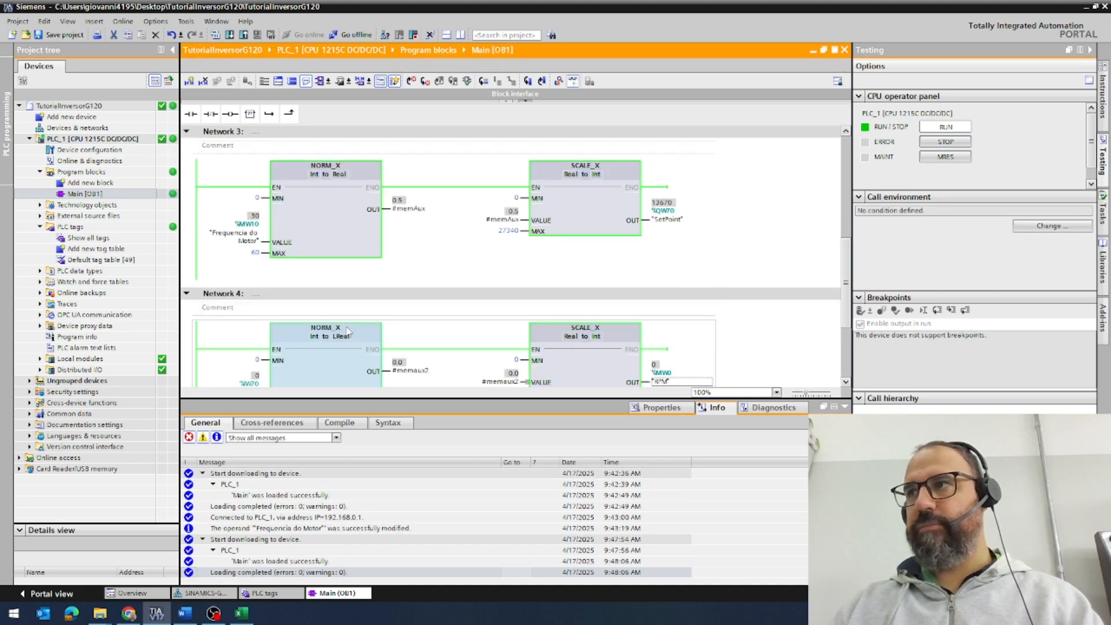
click(844, 406)
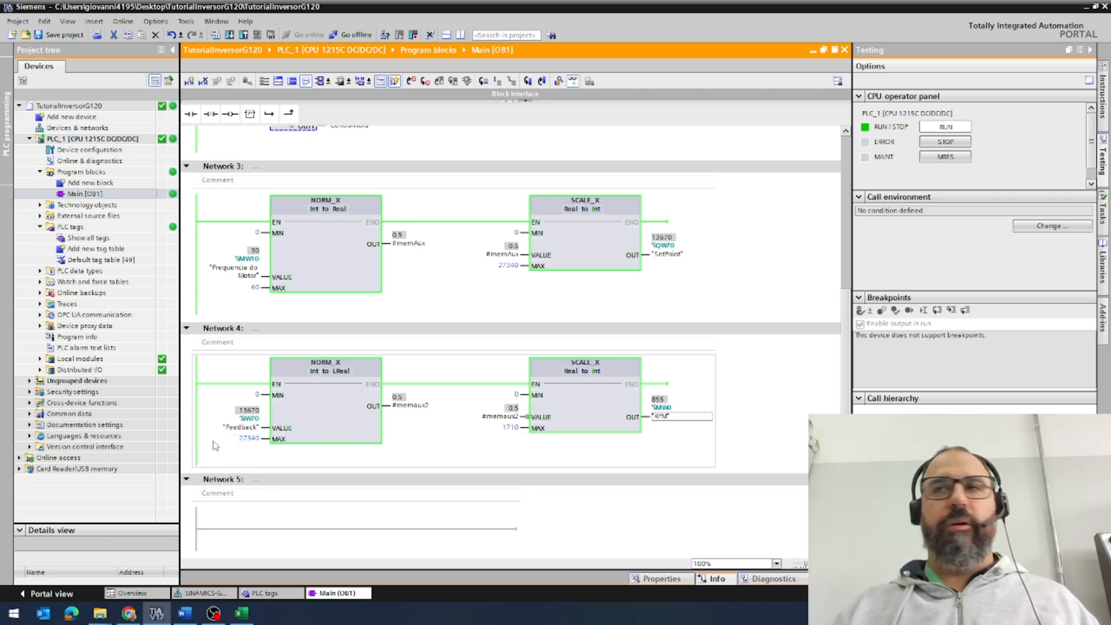
Modify the monitored value of "Frequencia do Motor" in Network 3 to 60
click(237, 275)
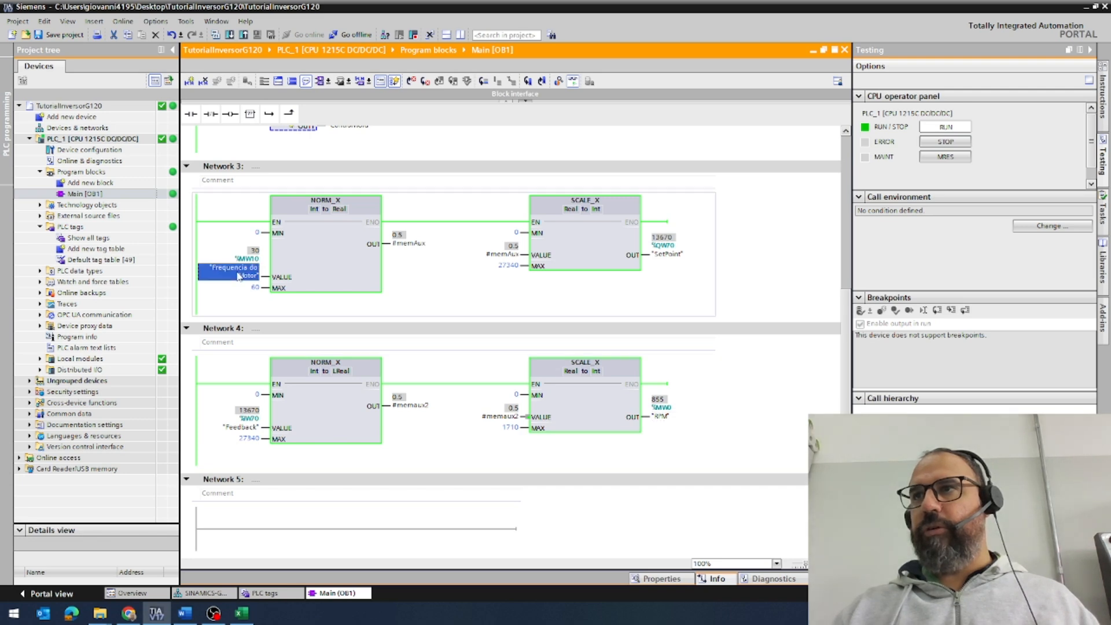
right_click(238, 275)
mouse_move(280, 280)
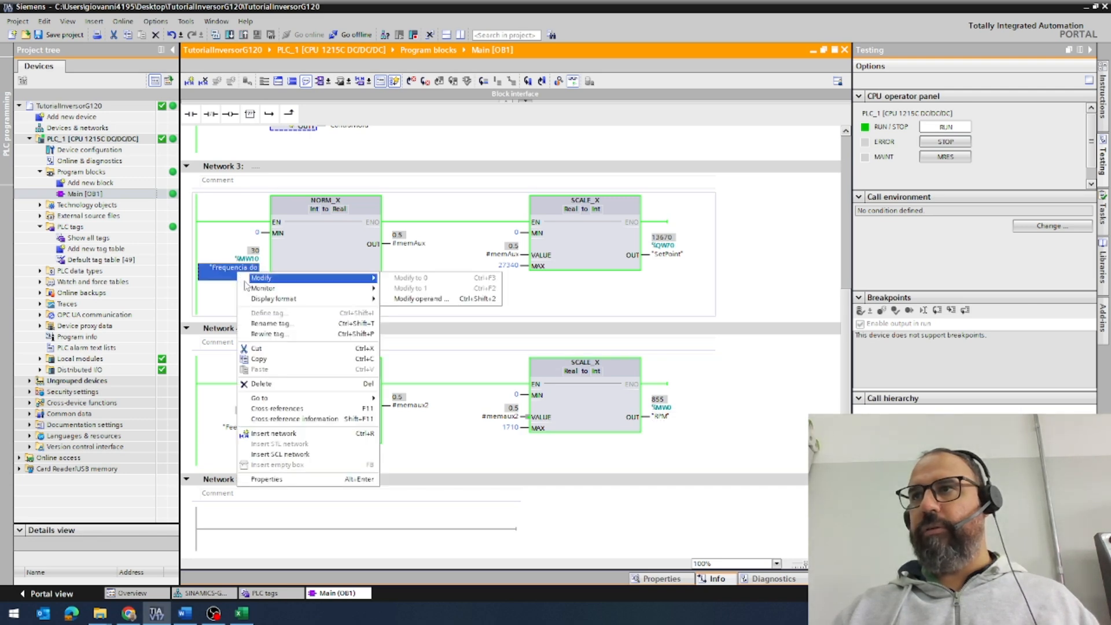
click(421, 299)
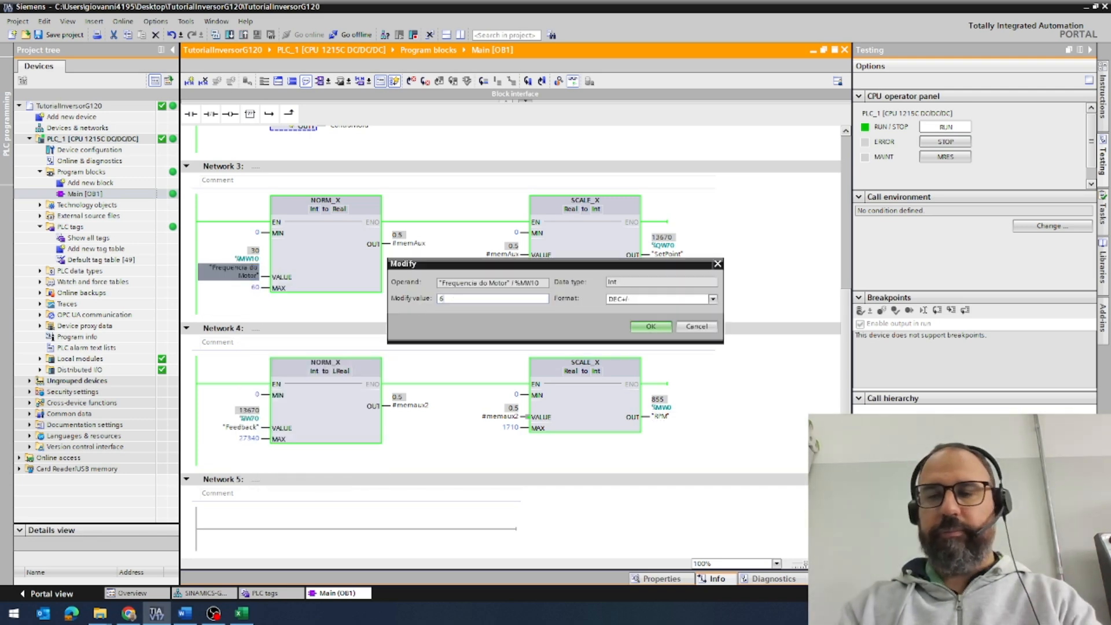
text(60)
key(Return)
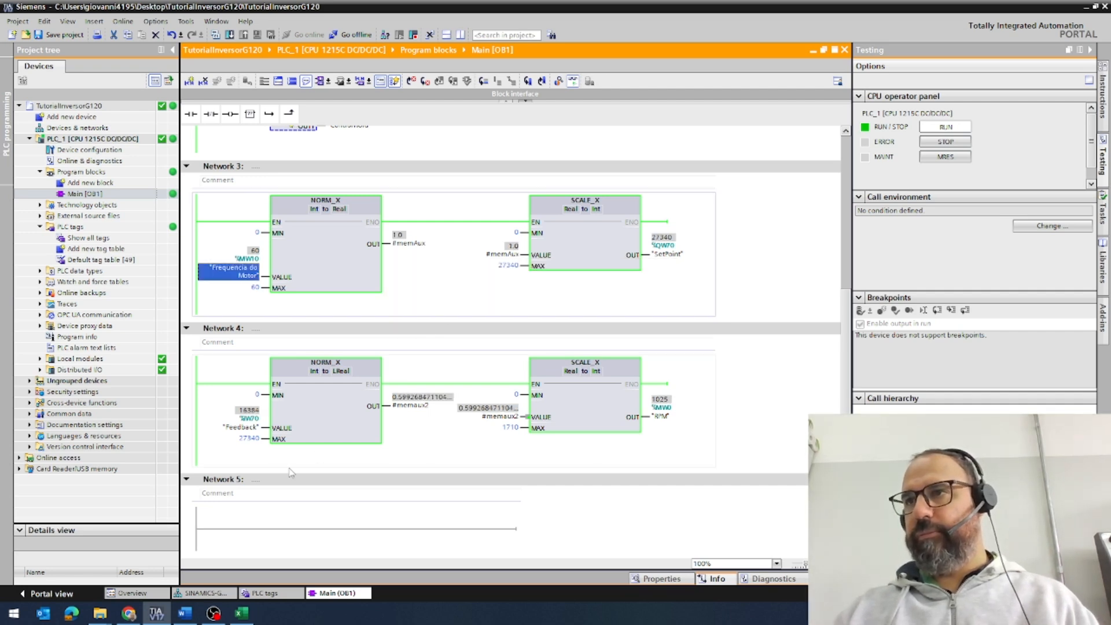
Compare the live values in Networks 3 and 4, and check the tags' data types in the PLC tag table
click(259, 463)
click(487, 289)
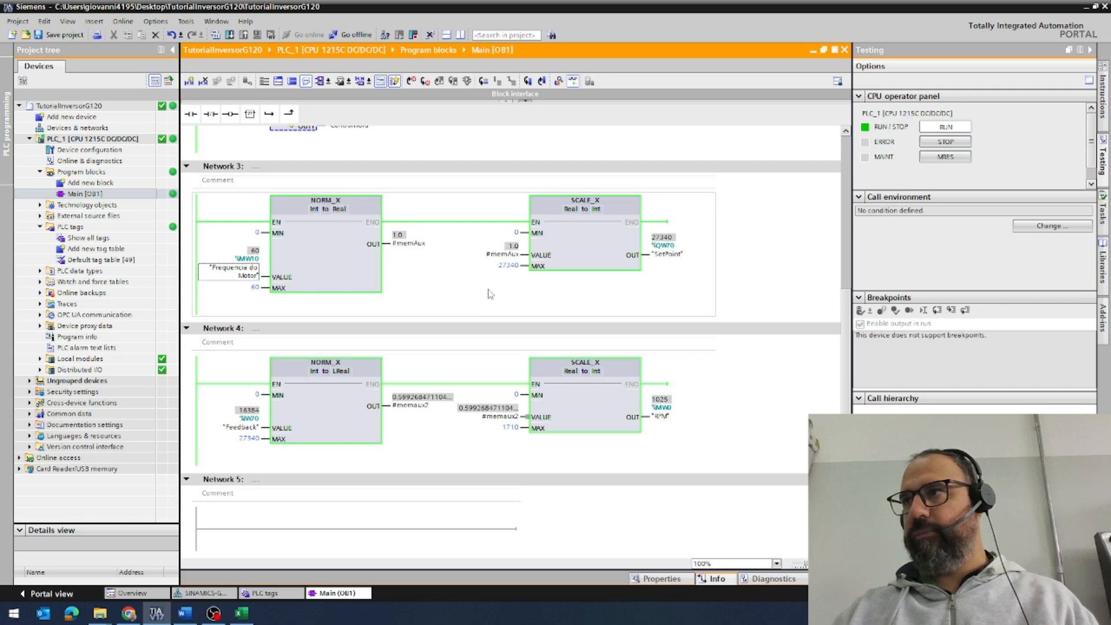
click(252, 459)
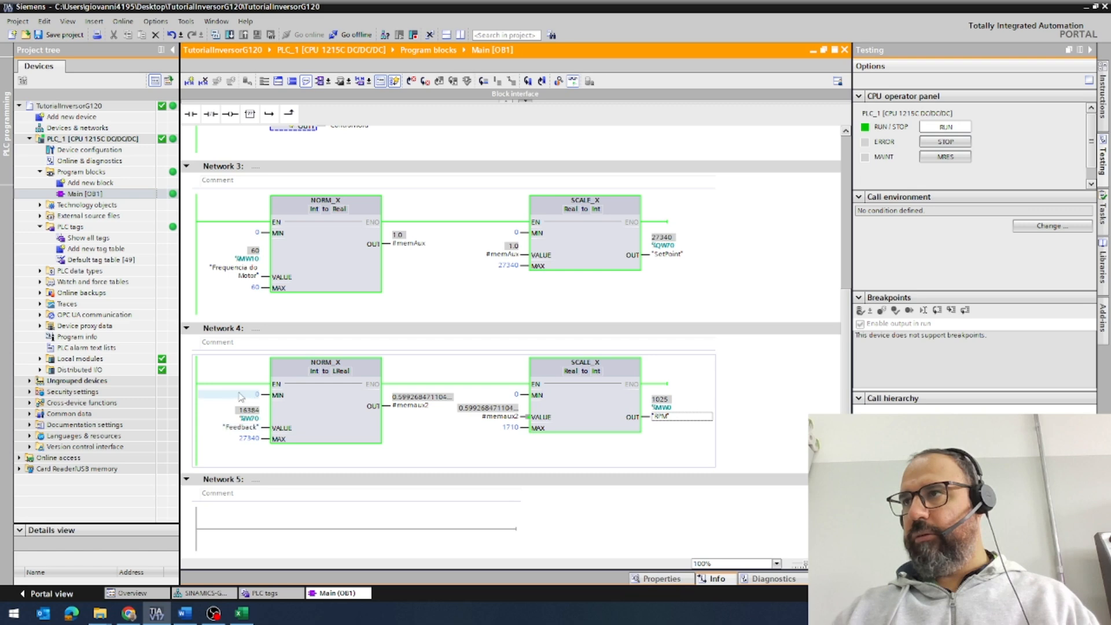
click(412, 293)
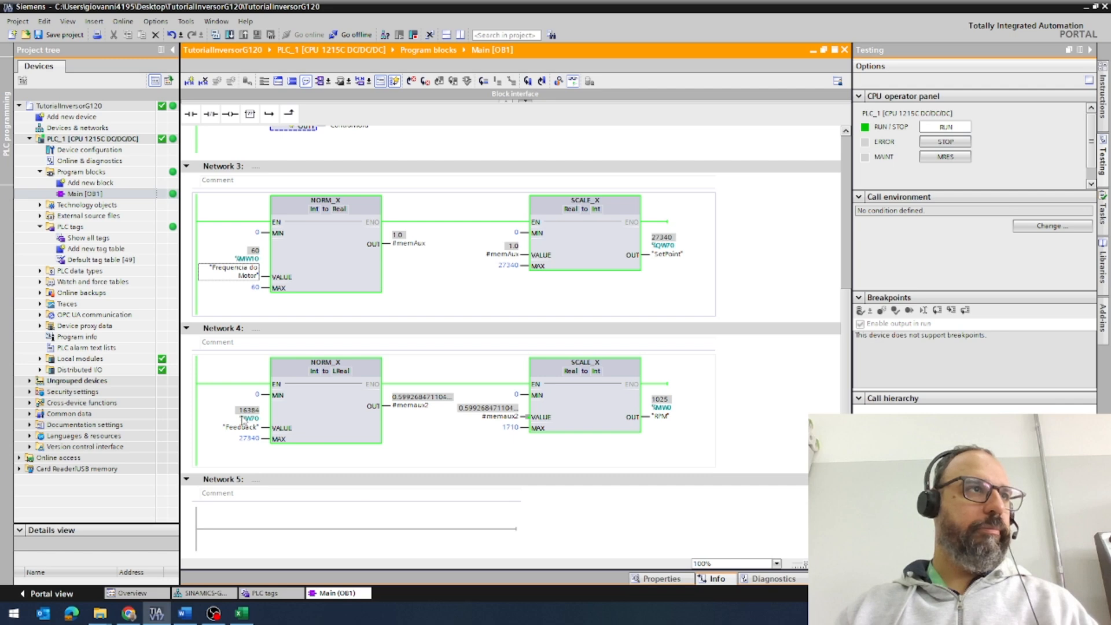
click(282, 593)
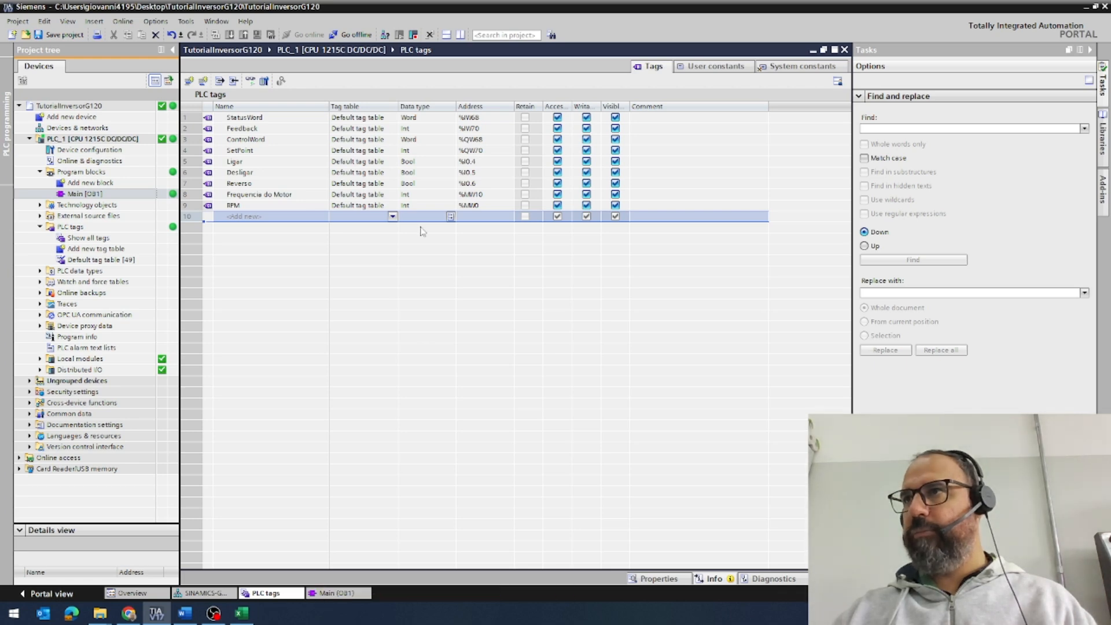
click(420, 151)
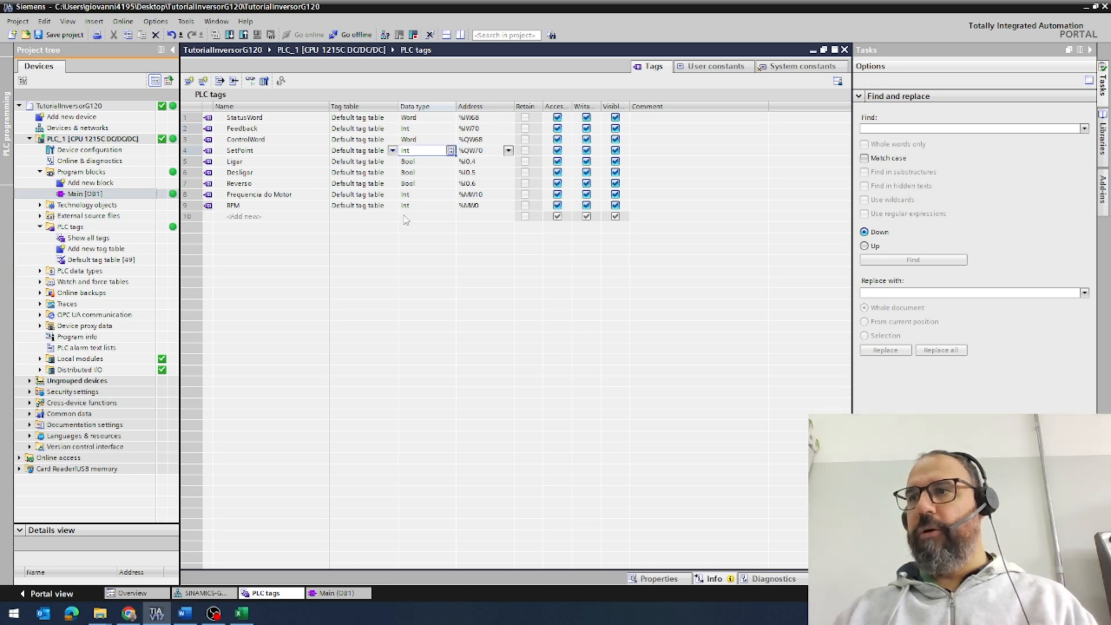
click(349, 594)
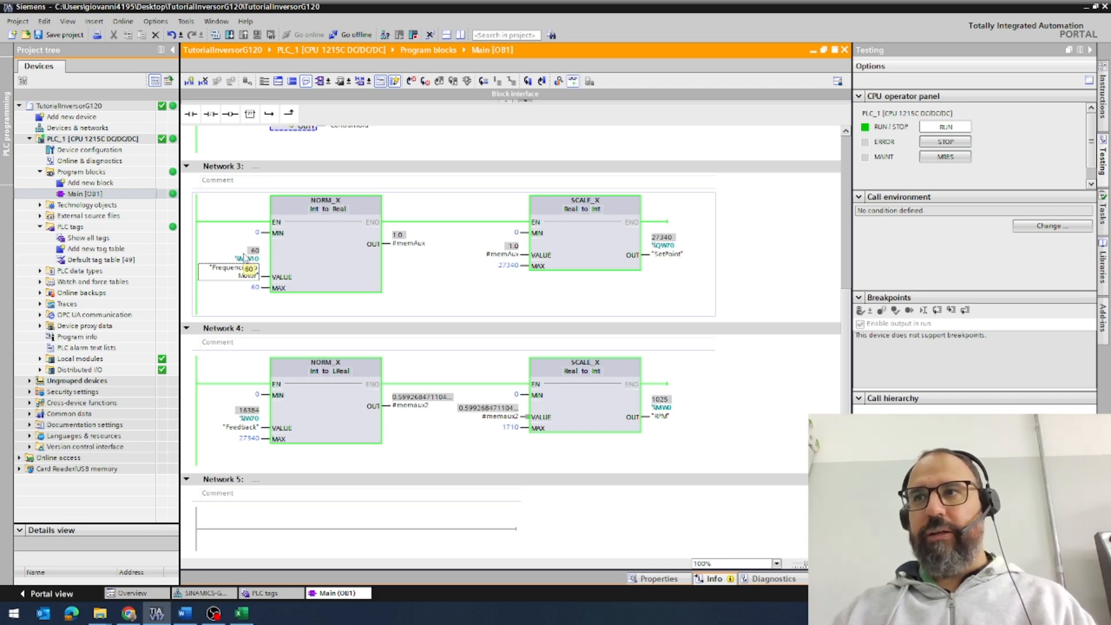
Set the MAX input of the NORM_X block in Network 4 to 16384
click(247, 440)
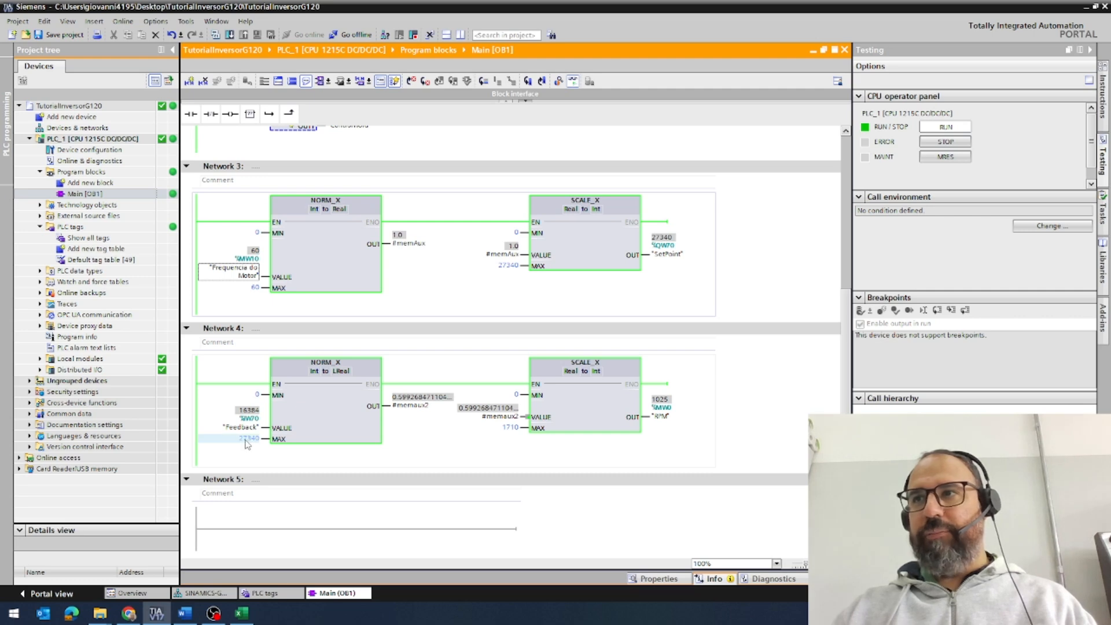
click(245, 440)
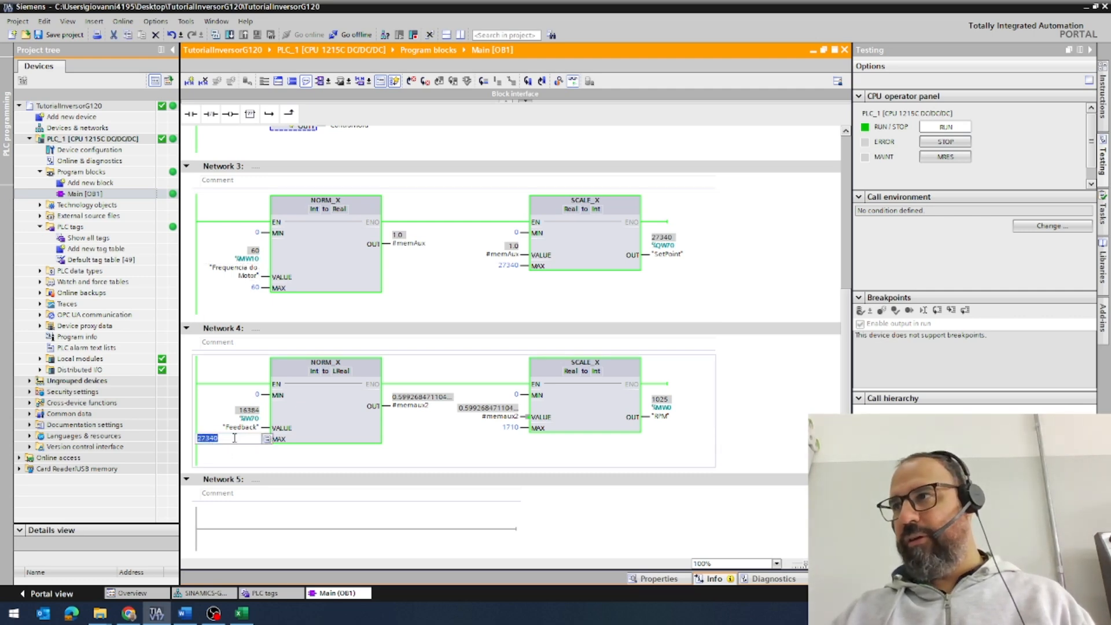
text(16384)
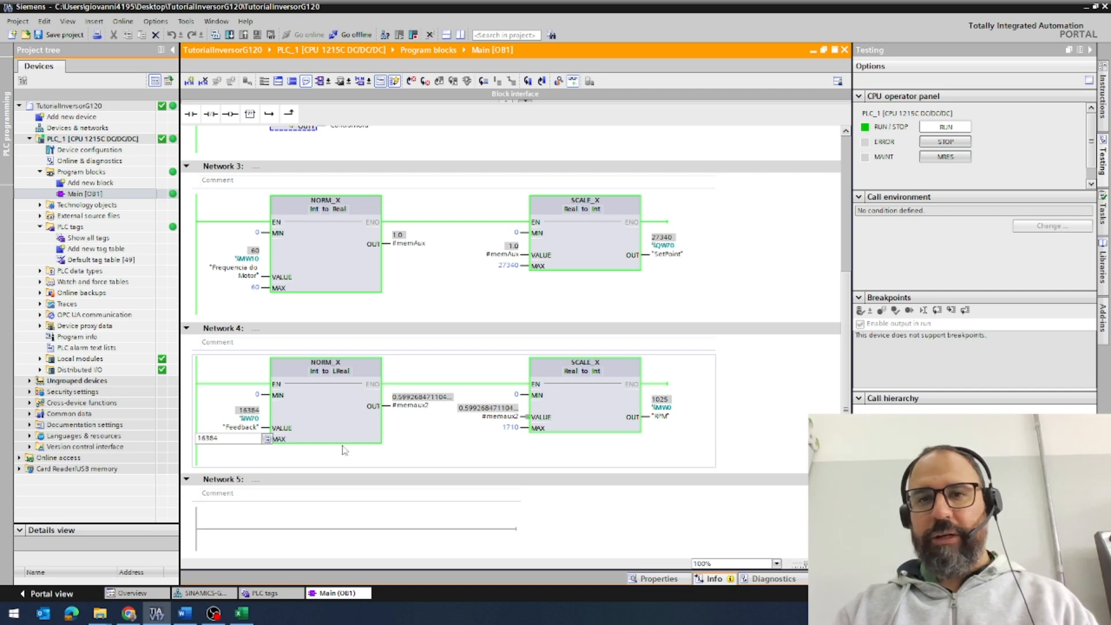
key(Return)
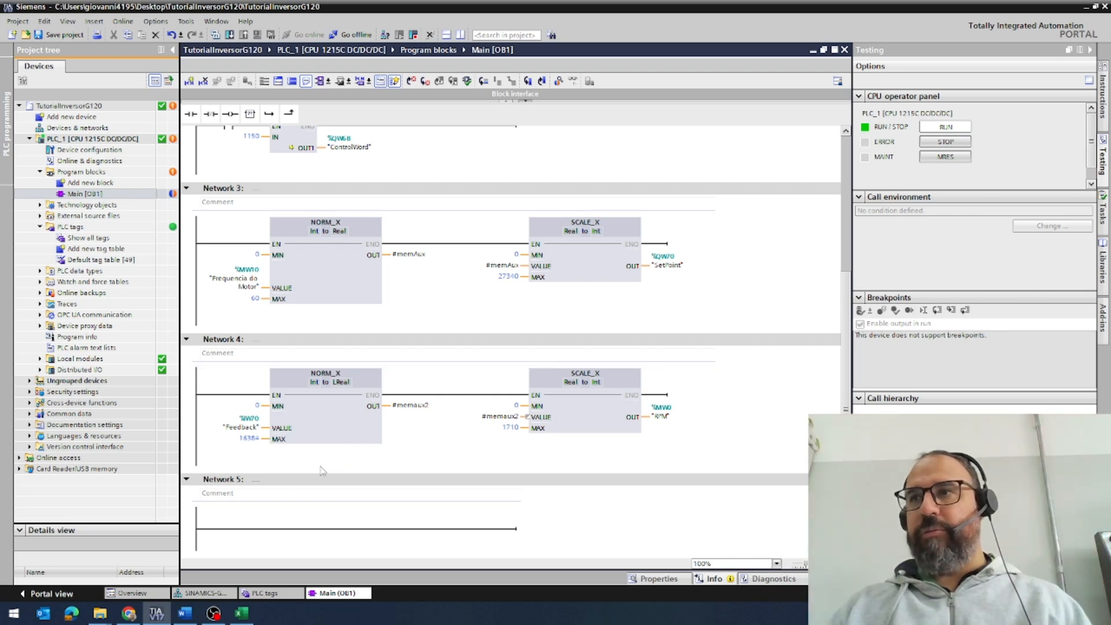
Download the modified program to PLC_1 and collapse the compile results to monitor Networks 3 and 4 together
click(229, 35)
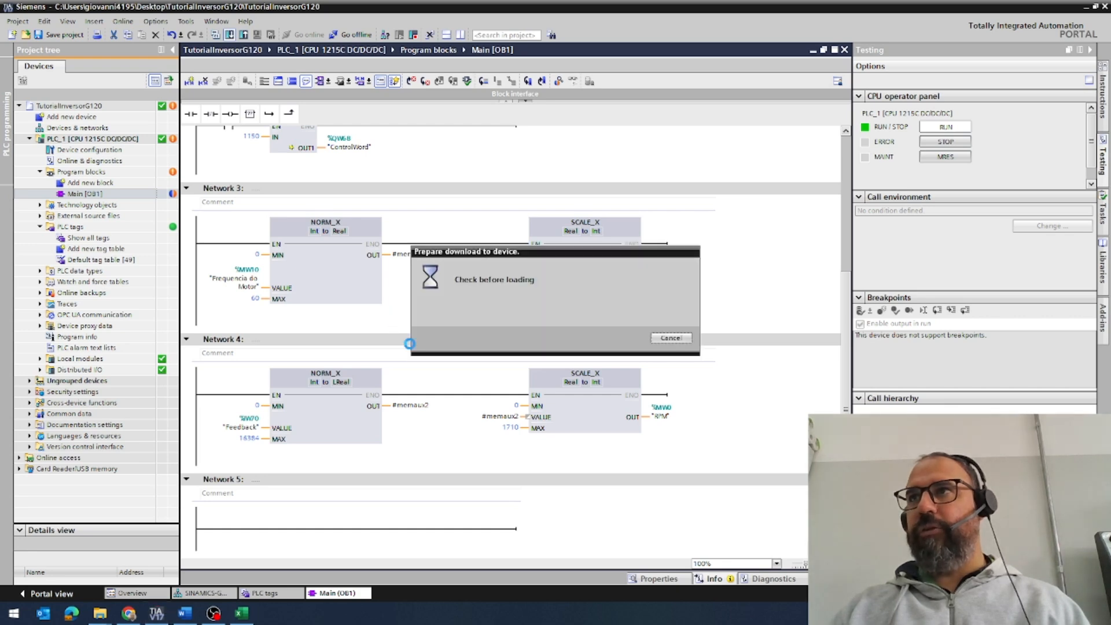
click(583, 325)
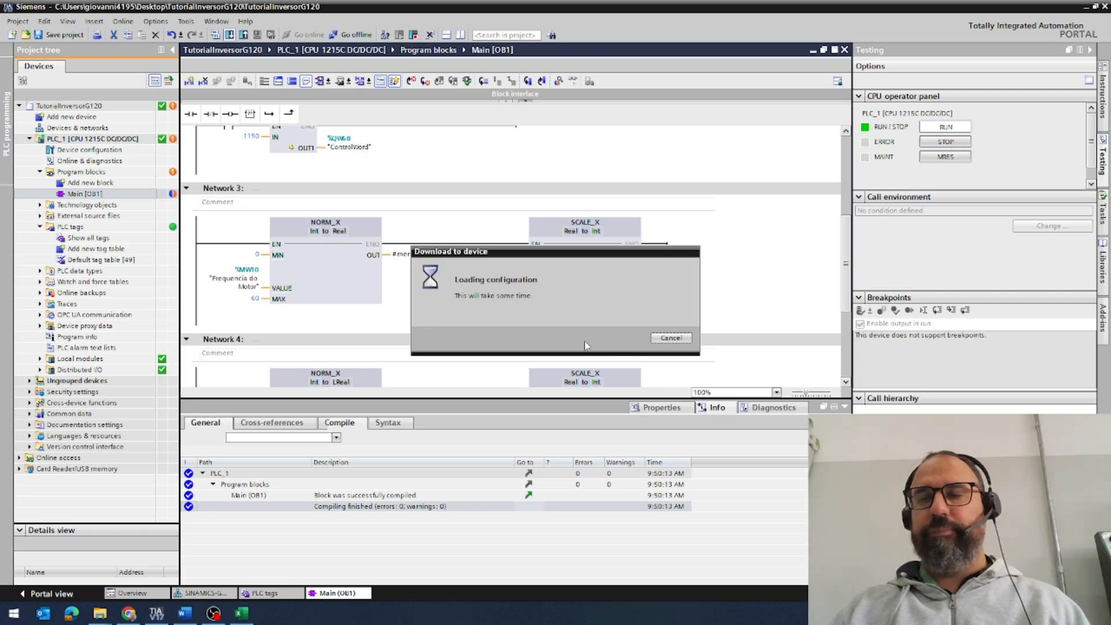
click(845, 408)
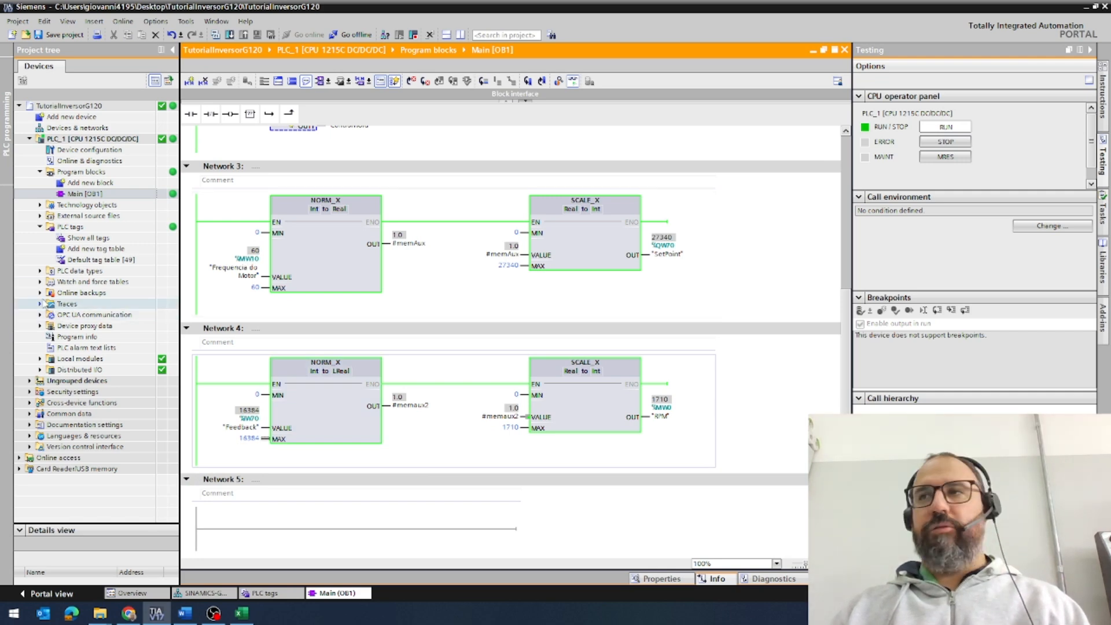
Modify the monitored value of "Frequencia do Motor" in Network 3 to -30 to test a negative setpoint
right_click(240, 273)
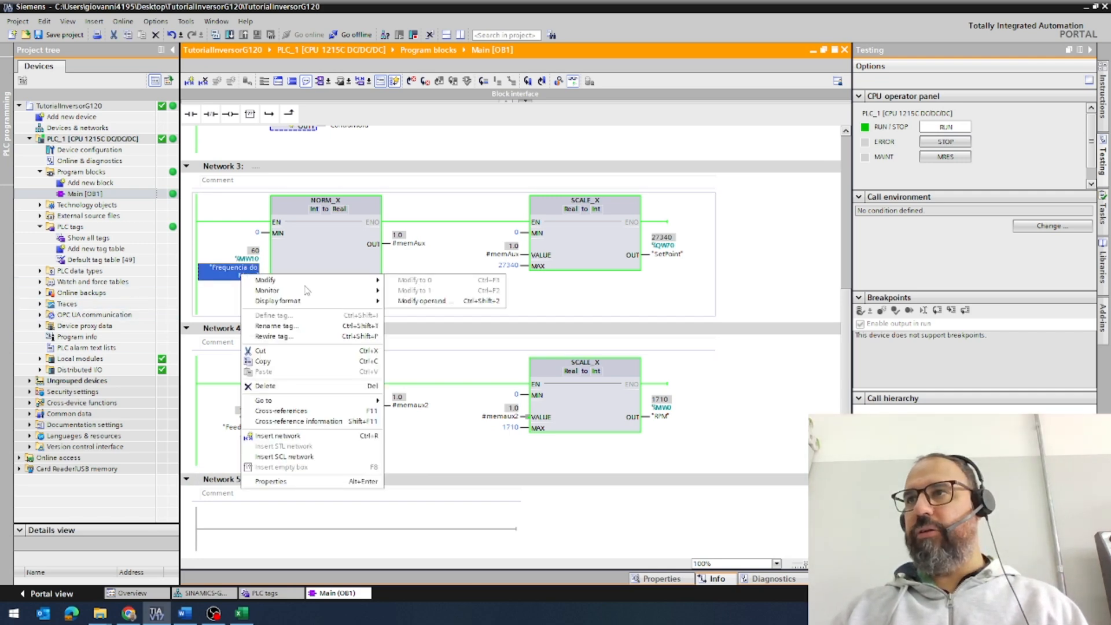
click(450, 300)
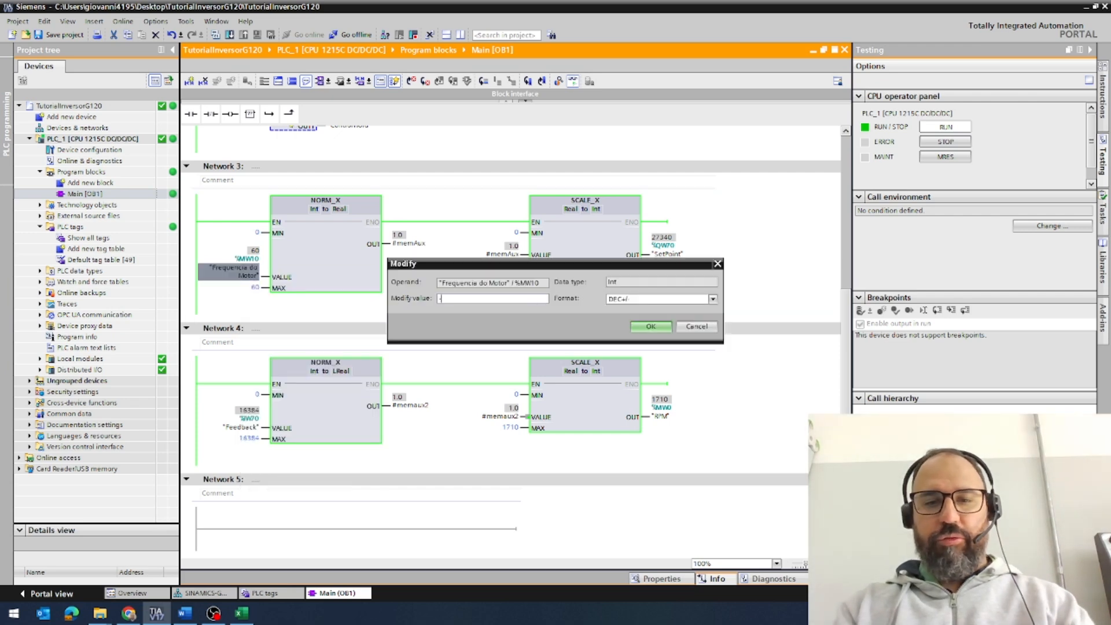
text(-30)
key(Return)
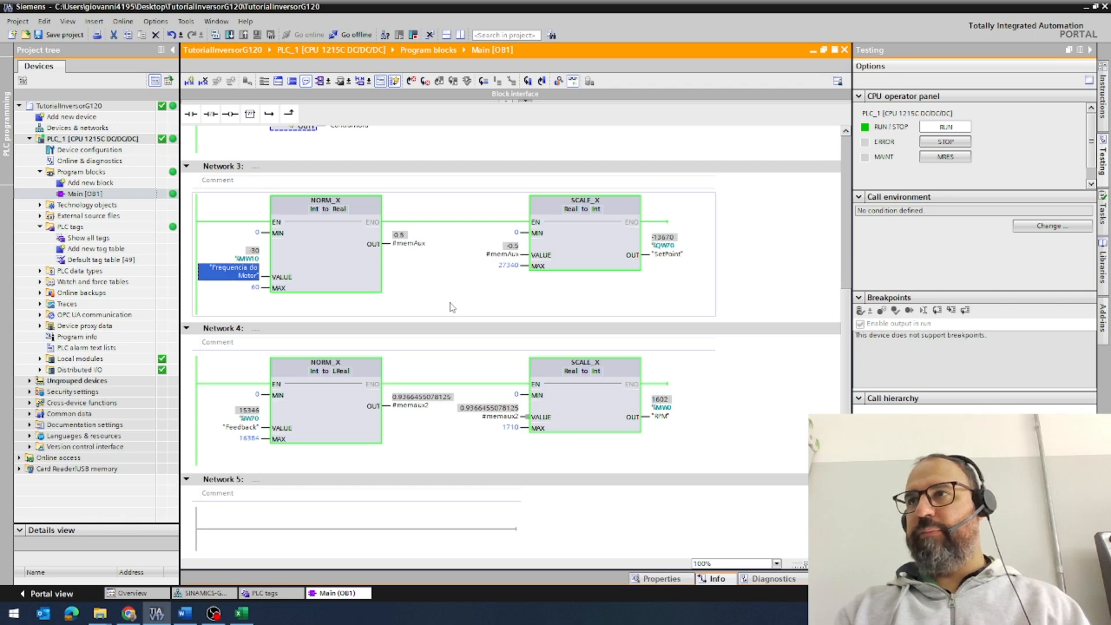